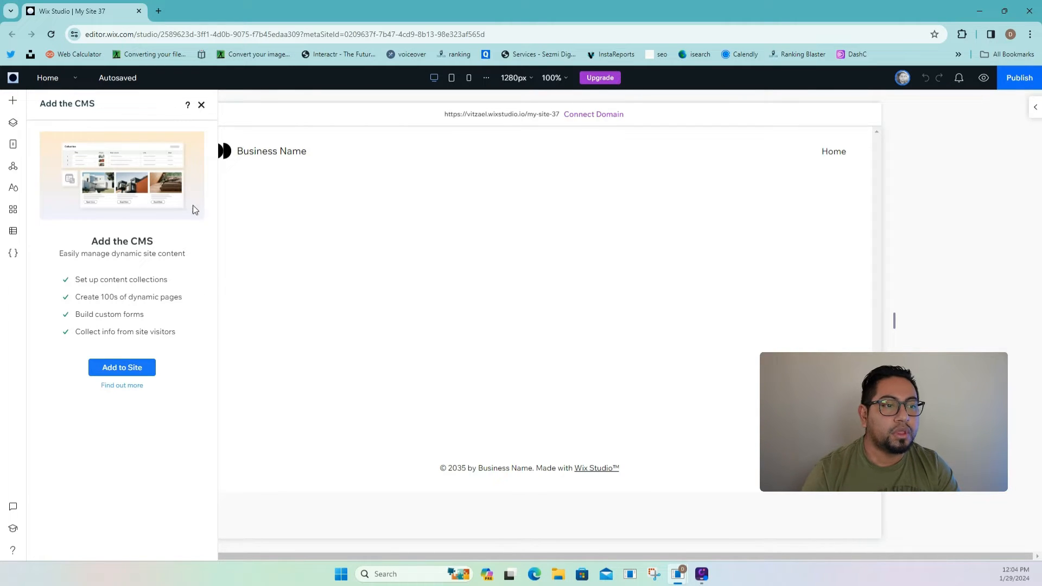
- Add the CMS to the site and view the empty Your Collections page
click(15, 233)
click(14, 233)
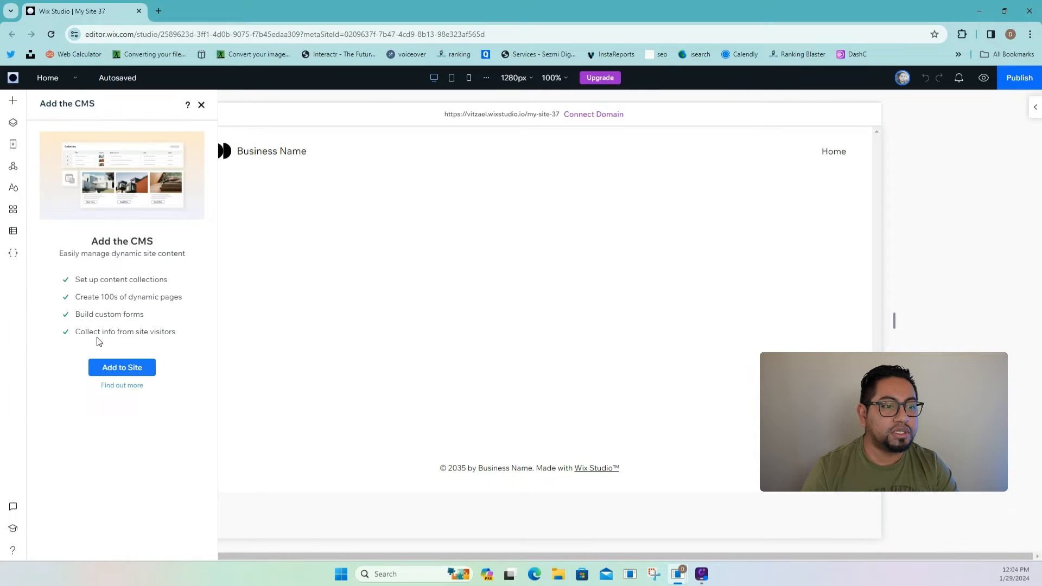
click(123, 369)
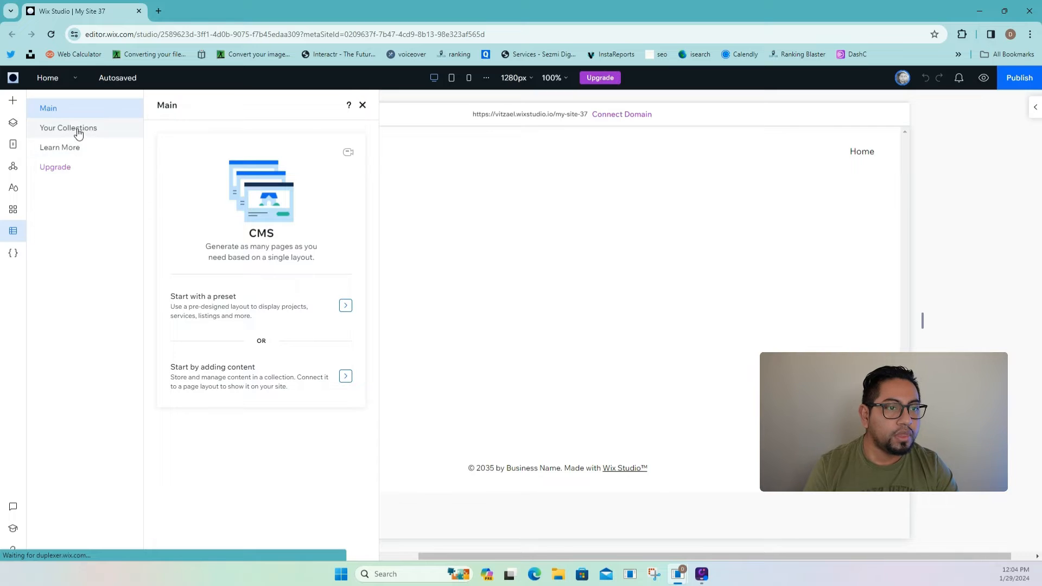
click(82, 131)
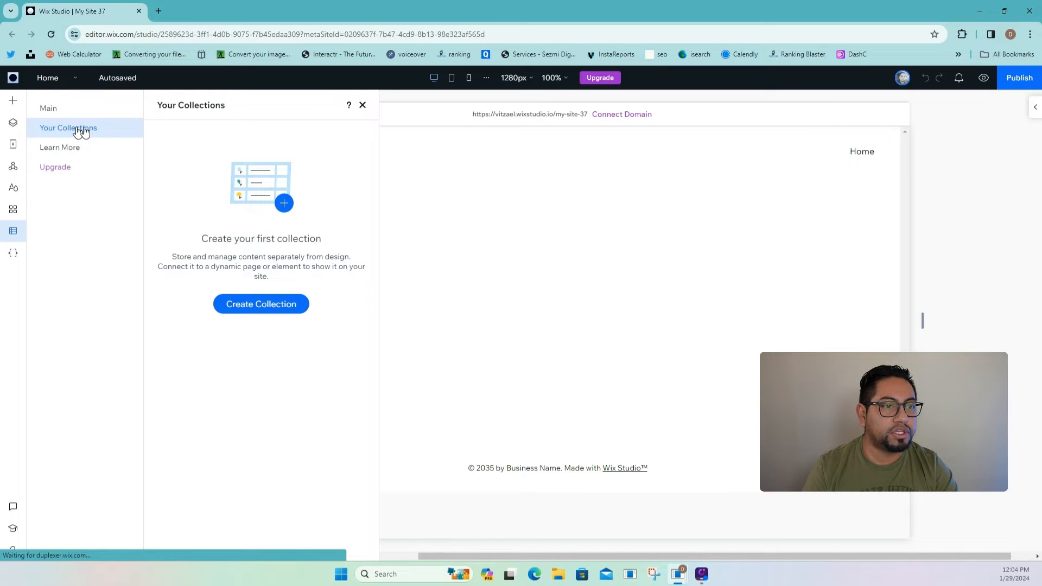
click(52, 109)
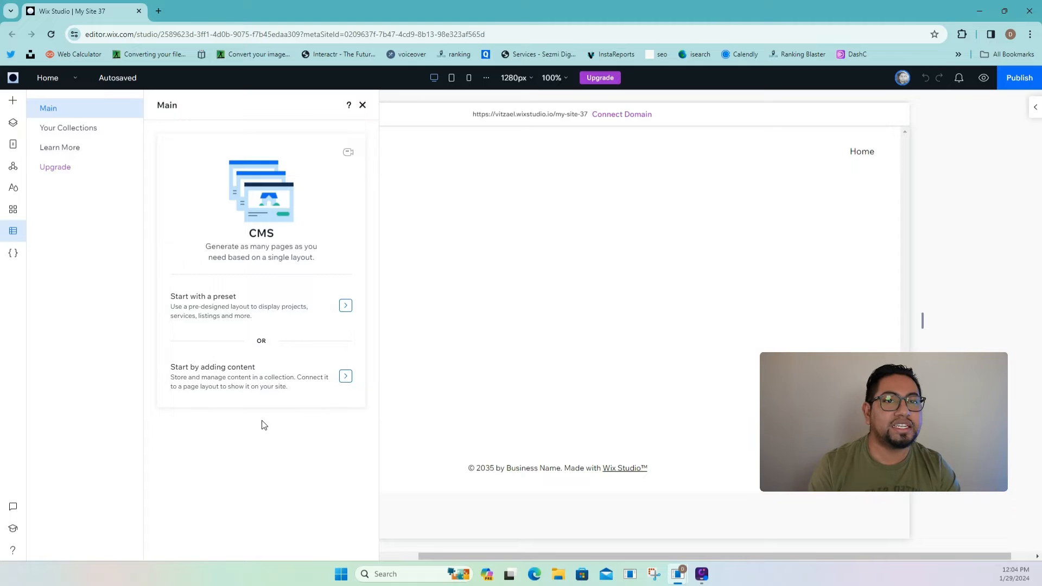
click(100, 137)
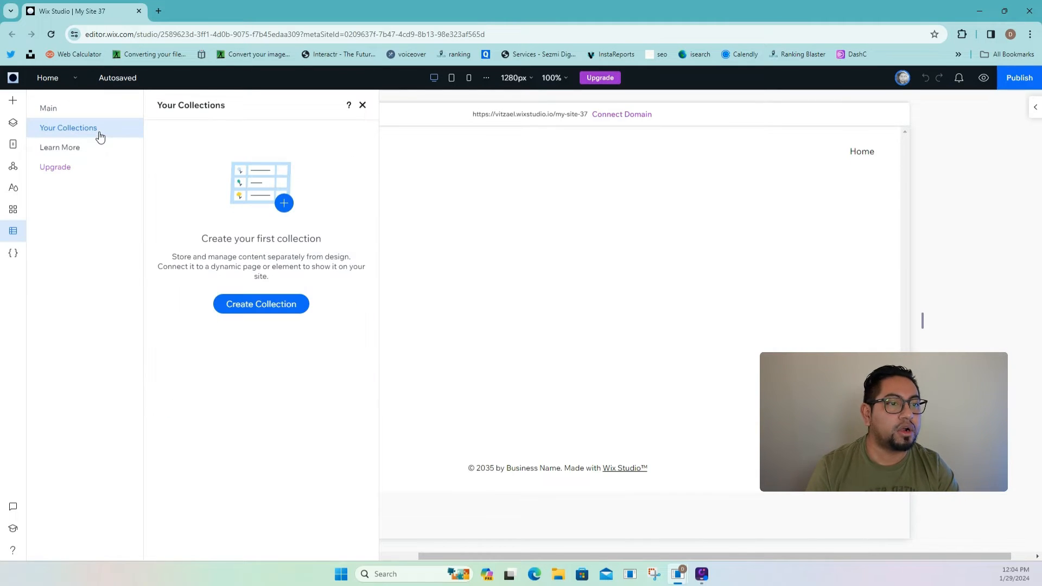
- Create a new multiple-items collection named 'Lawyers'
click(241, 306)
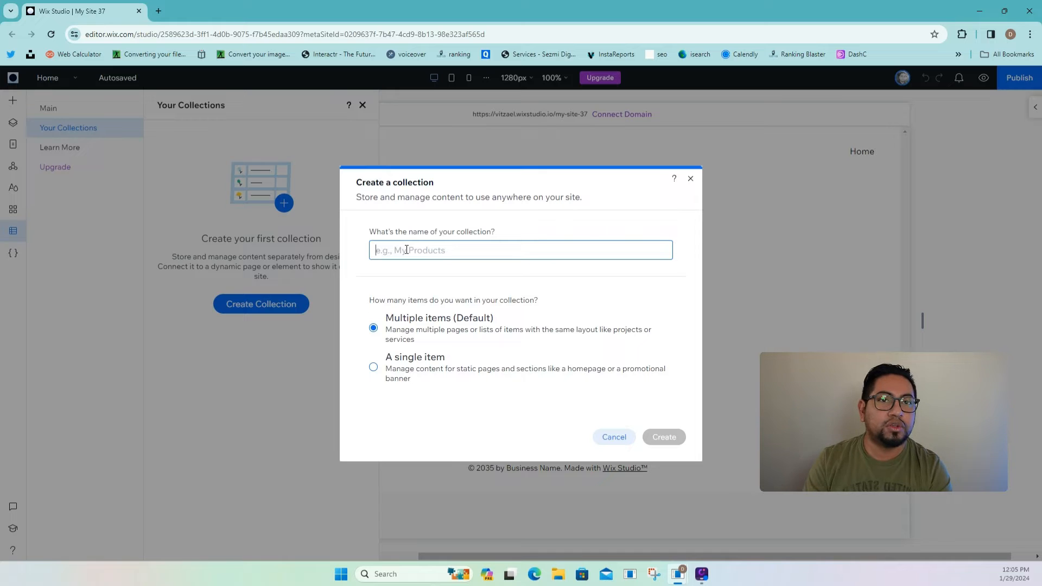
text(Lawyers)
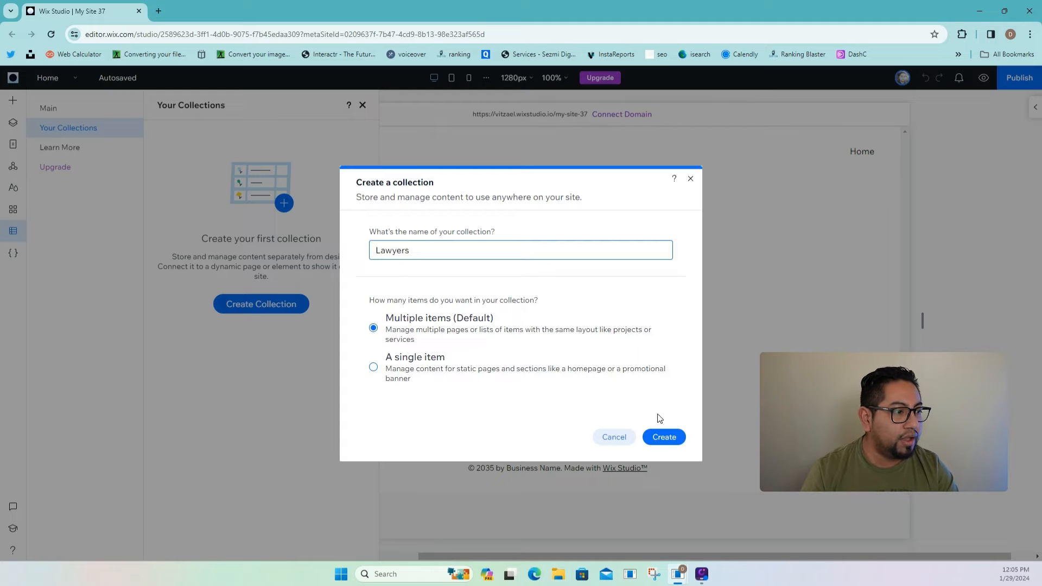
click(667, 438)
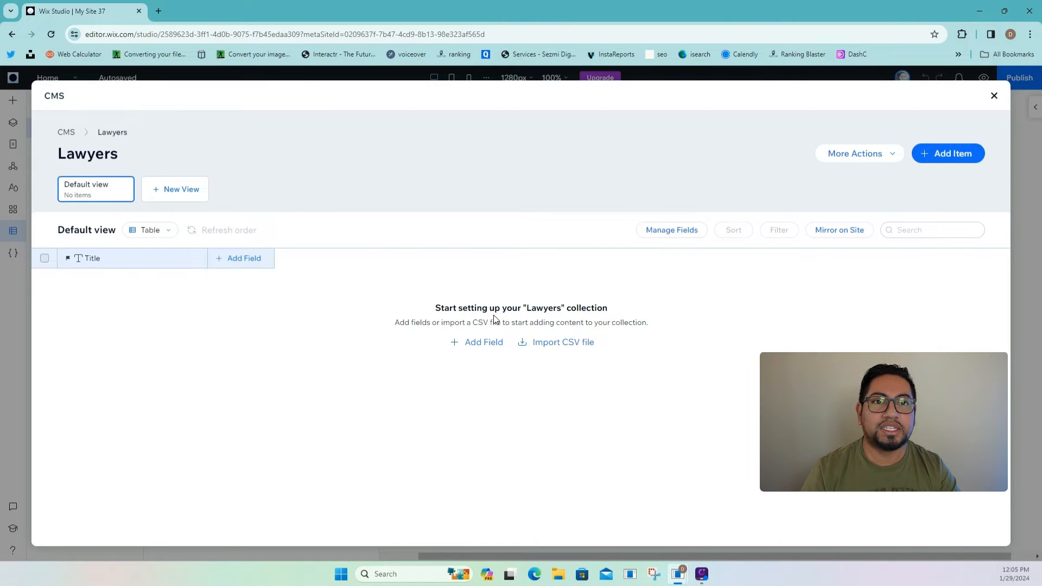
- Open Edit settings for the Lawyers collection from its options menu
click(994, 96)
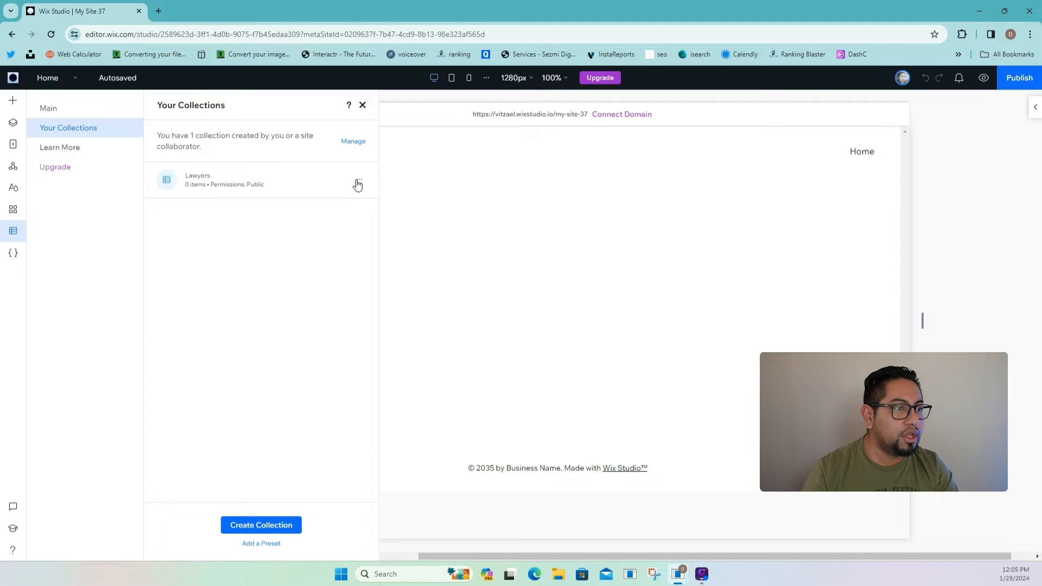
click(358, 180)
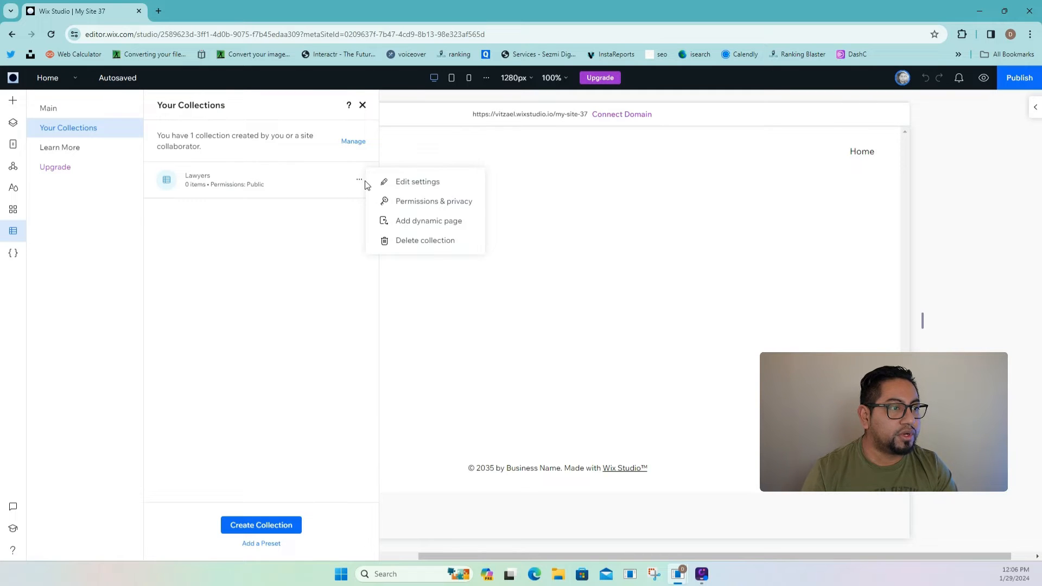
click(413, 200)
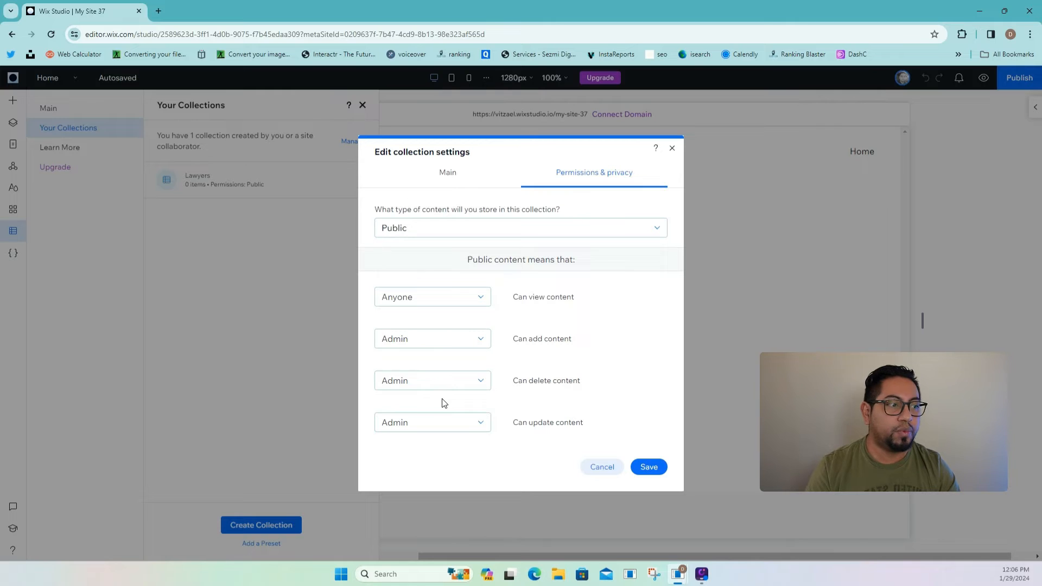
- Set Can add and Can delete back to Admin so permissions stay Public, then save
click(461, 345)
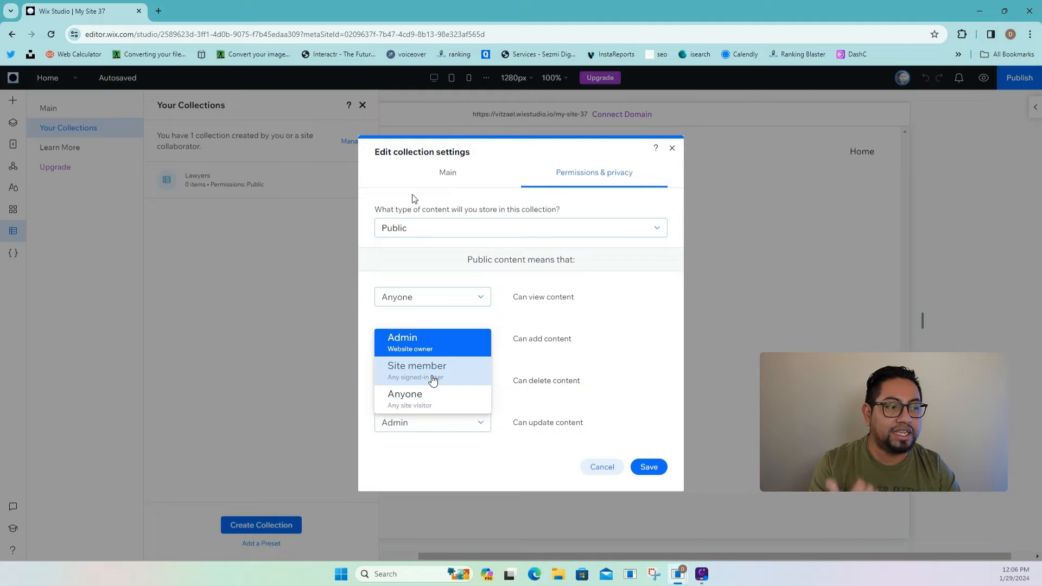
click(432, 382)
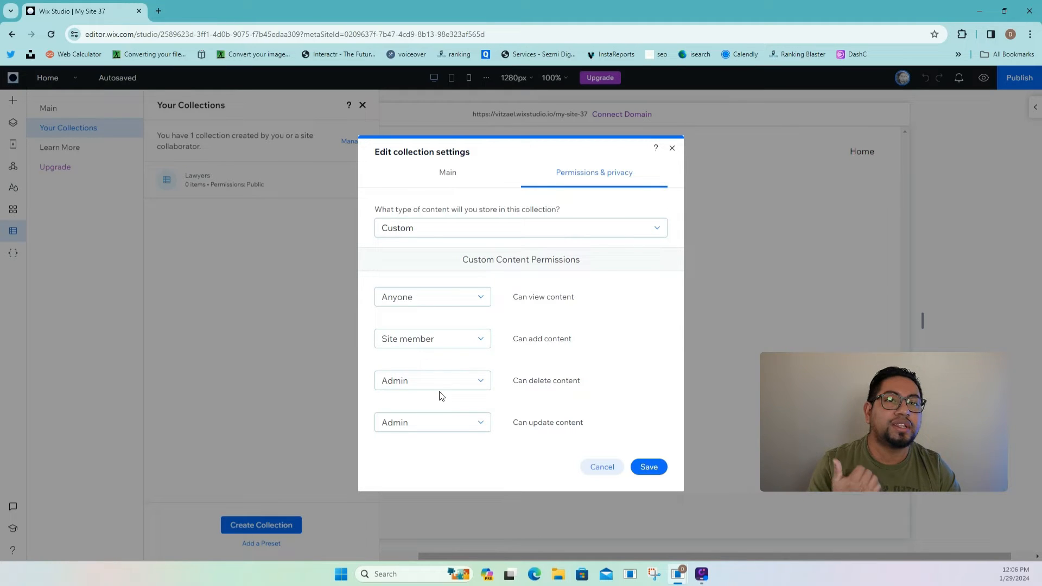
click(438, 386)
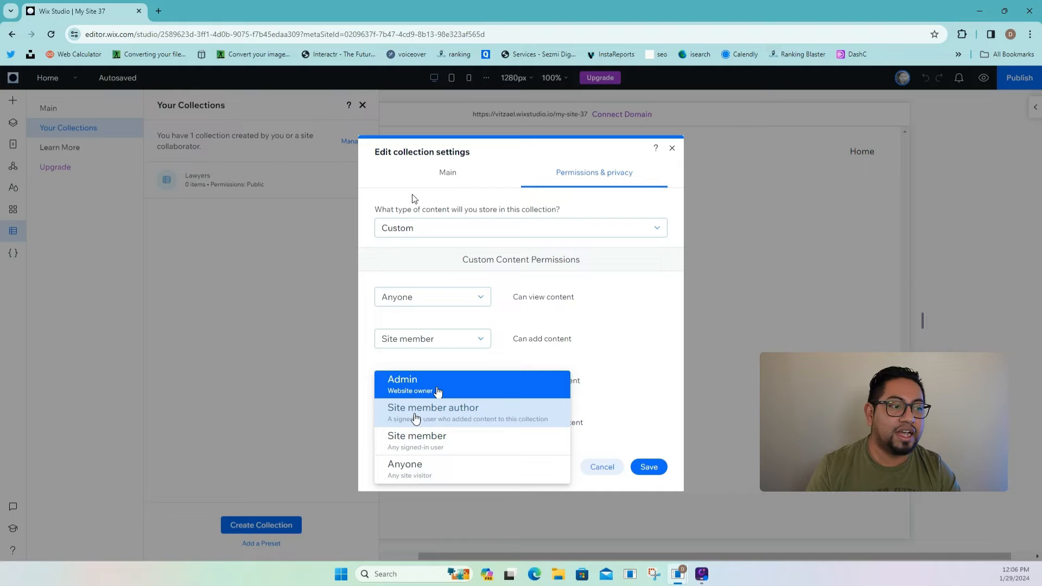
click(443, 420)
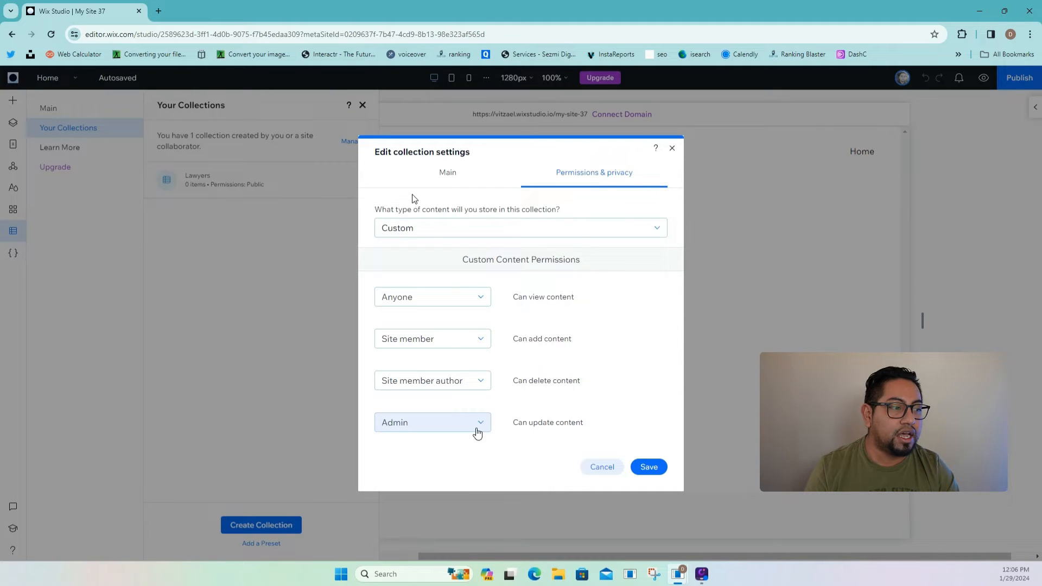
click(466, 429)
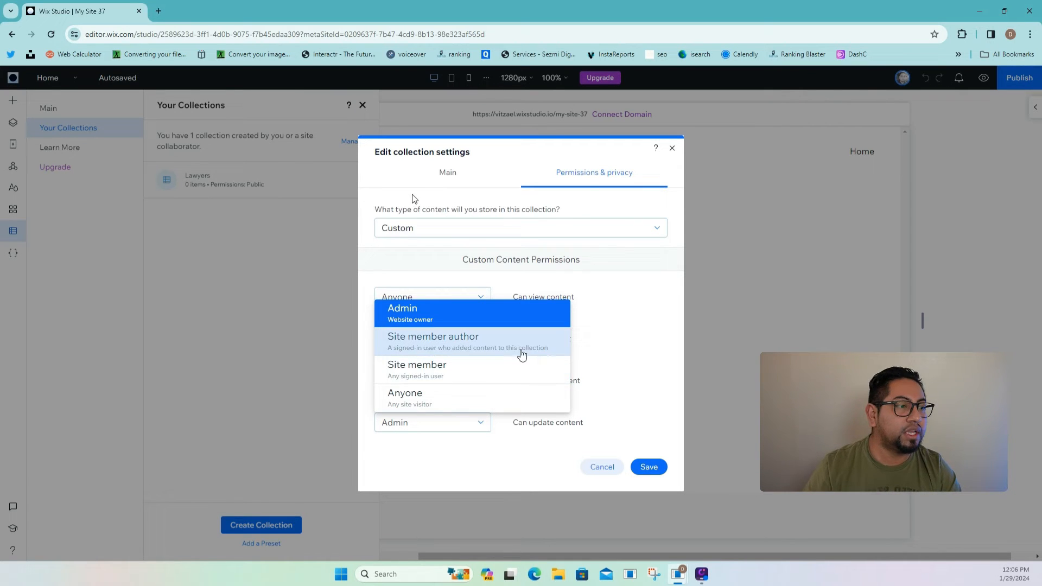
click(477, 383)
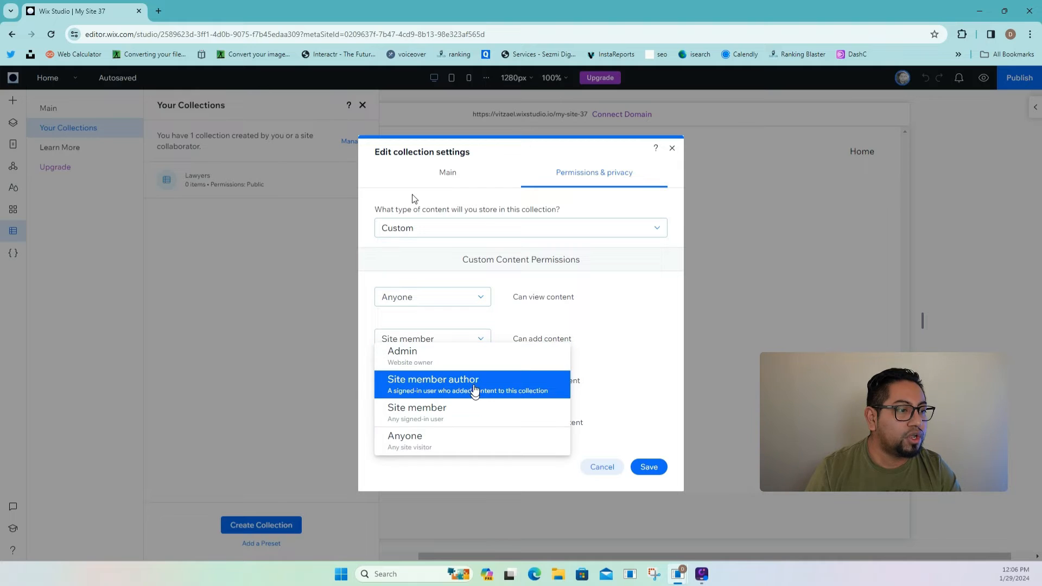
click(437, 353)
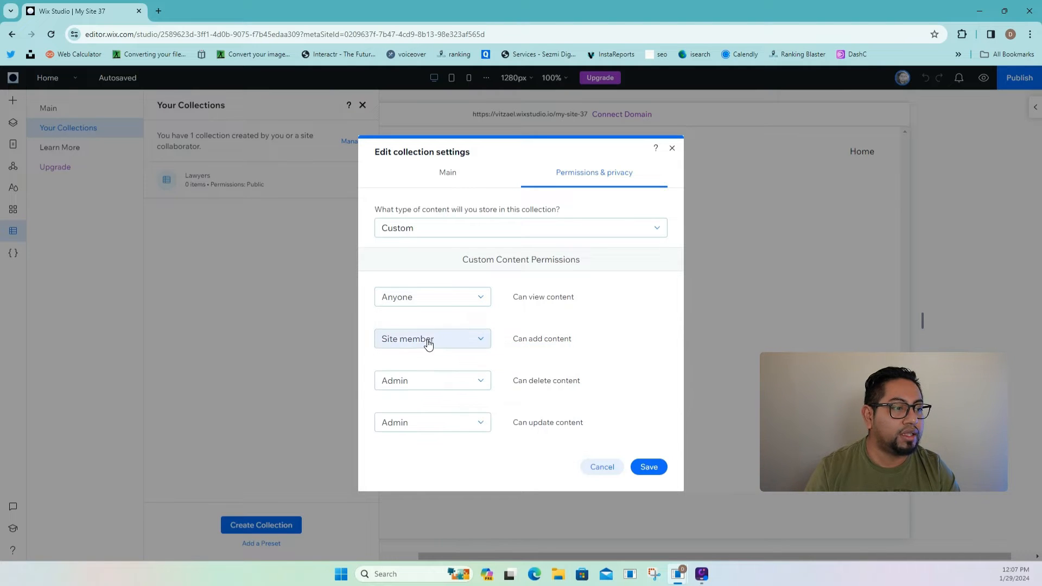
click(427, 341)
click(425, 313)
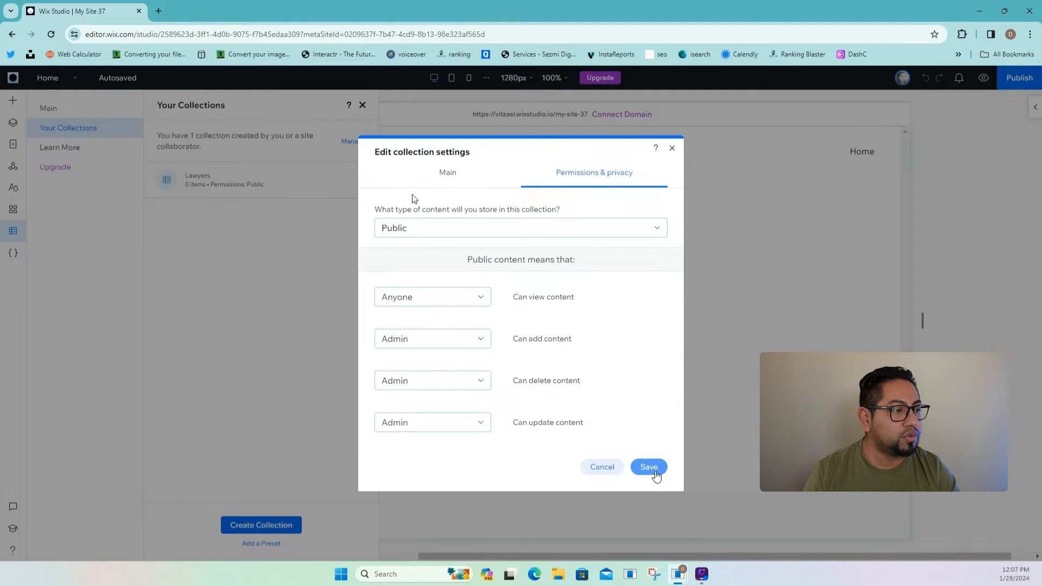
click(655, 470)
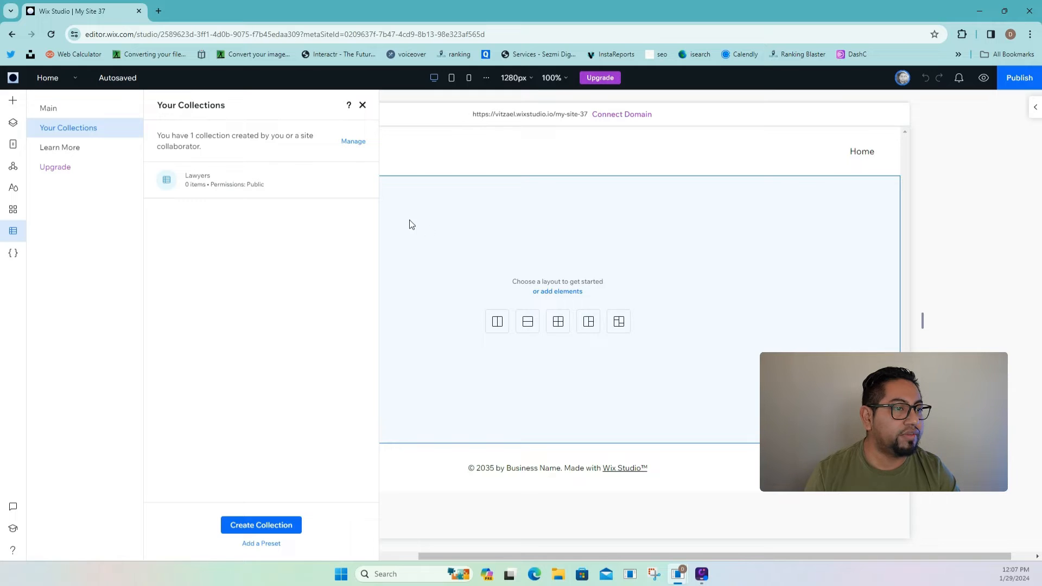
- Open the Lawyers collection's table from Your Collections
click(214, 186)
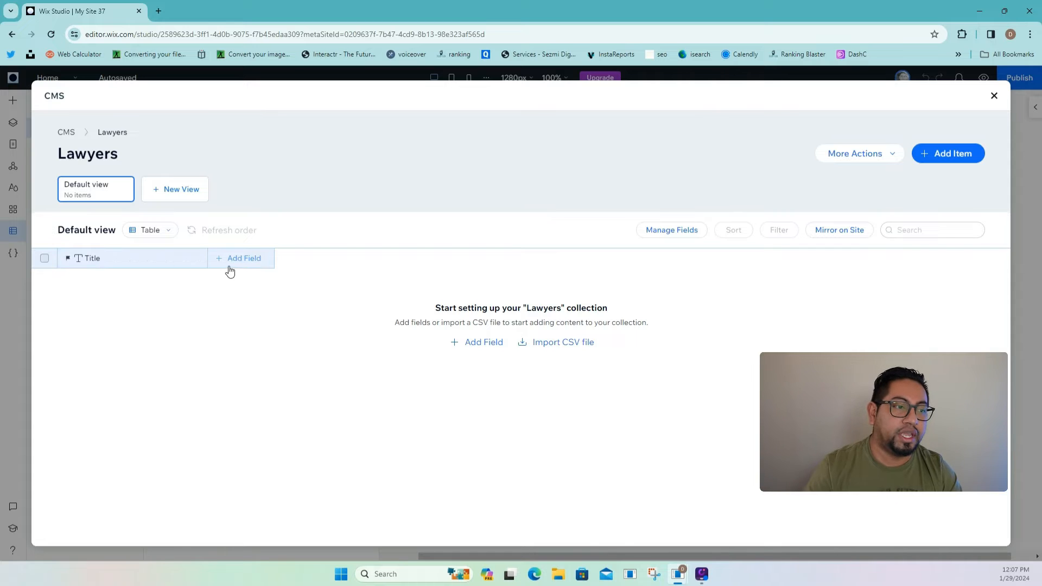
- Add 'Name' and 'Last Name' text fields to the Lawyers collection
click(243, 258)
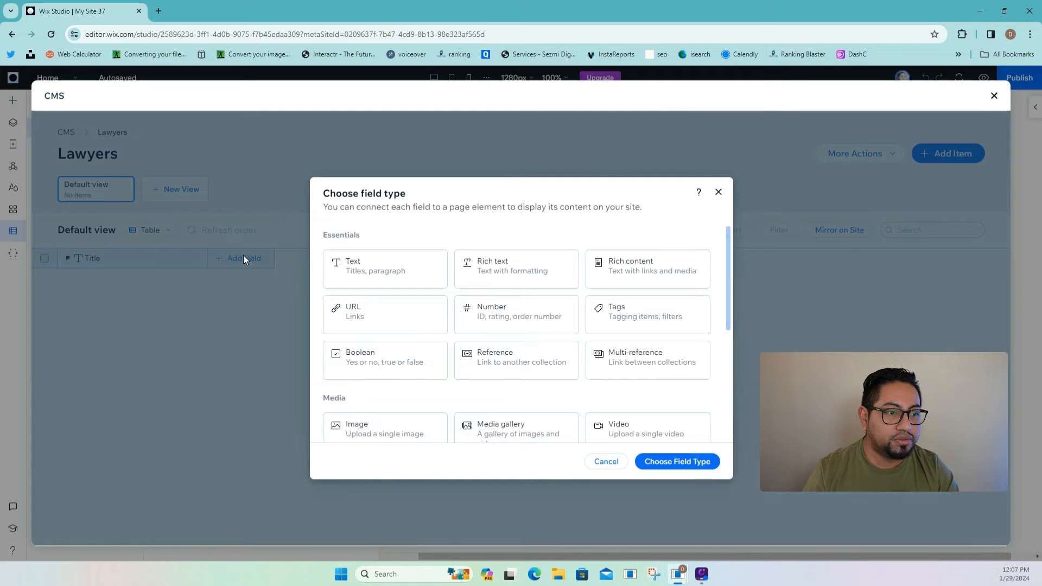
click(384, 266)
click(679, 460)
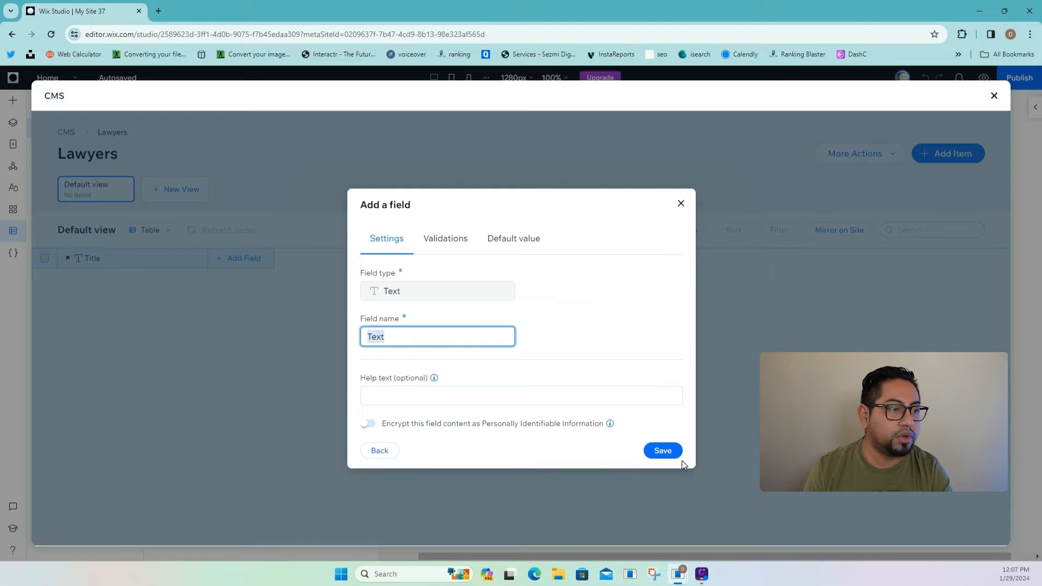
text(Name)
click(651, 455)
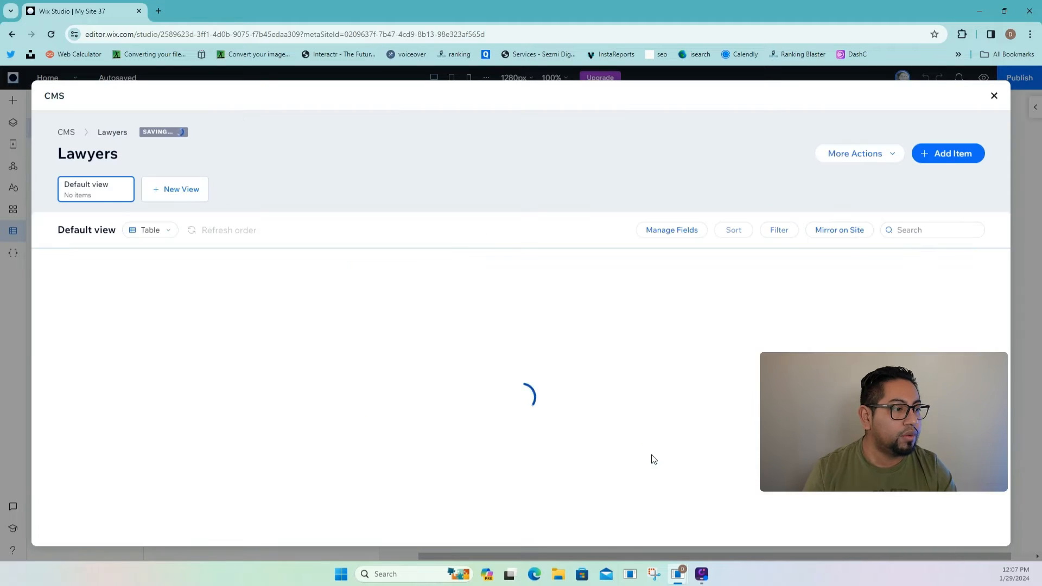
click(365, 261)
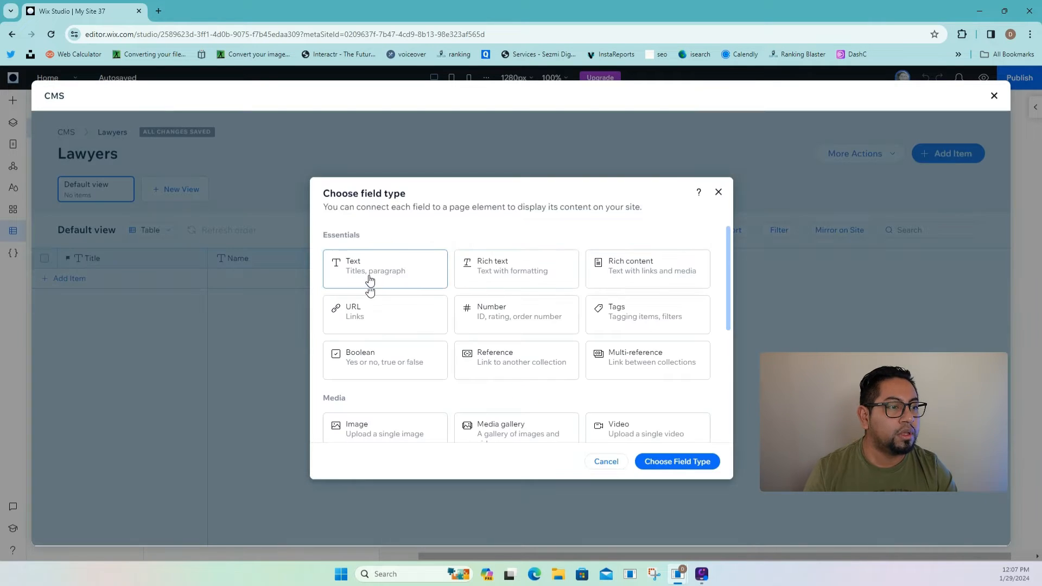
click(369, 277)
click(675, 461)
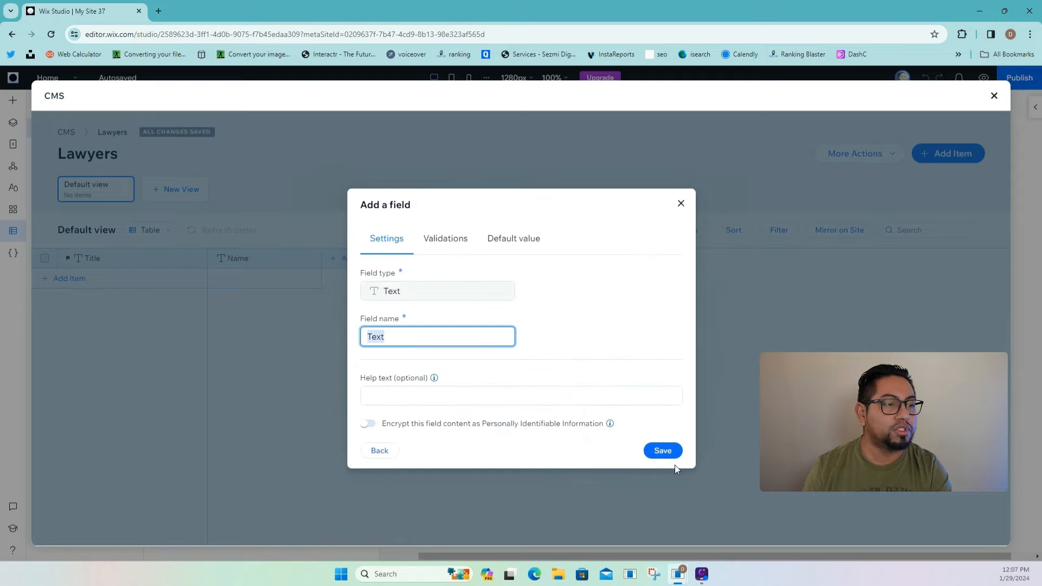
text(Last Name)
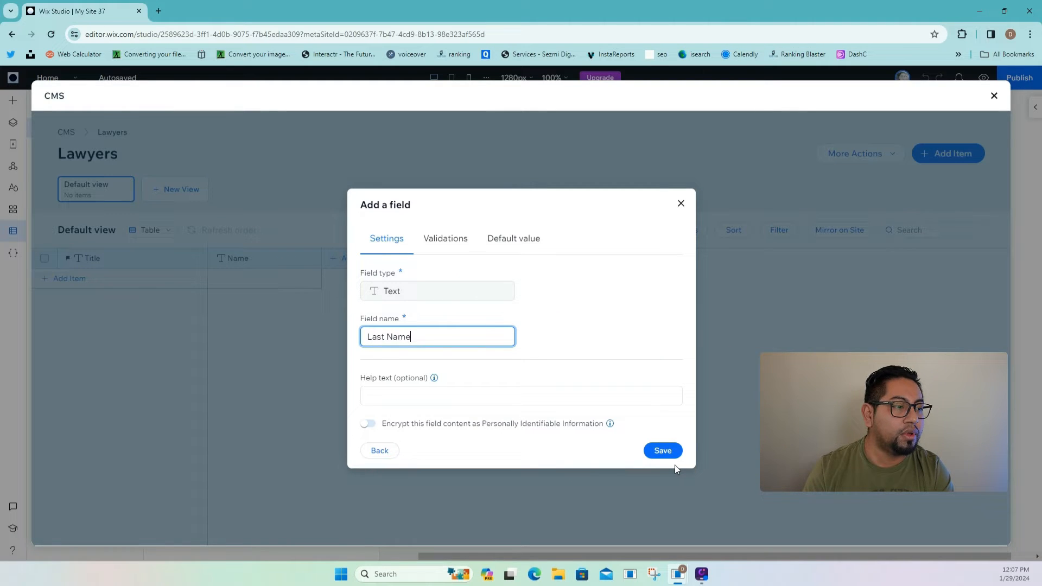
click(663, 452)
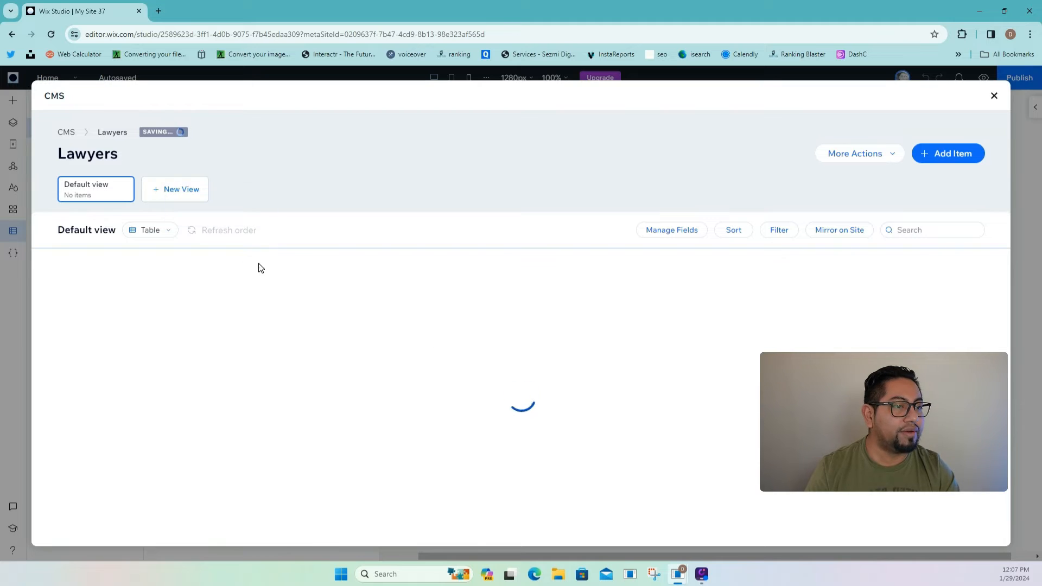
- Add an 'Email' text field to the collection
click(457, 250)
click(409, 279)
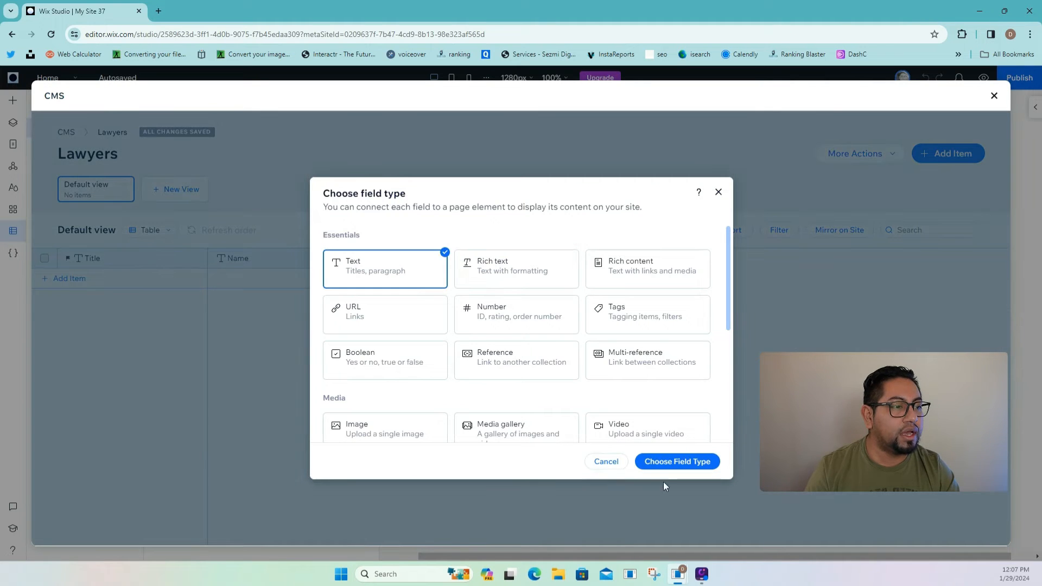
click(677, 461)
text(e)
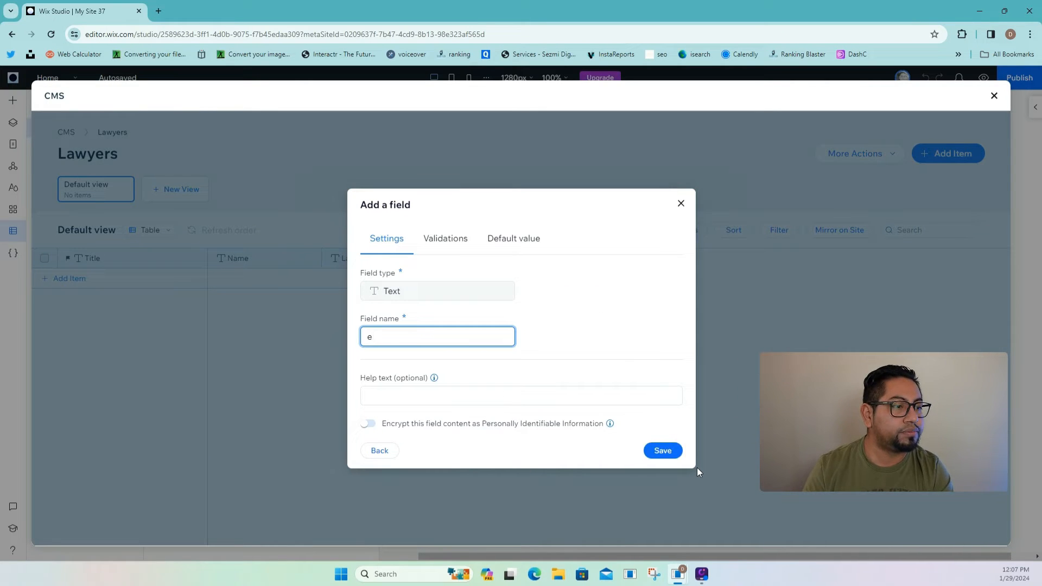
key(BackSpace)
text(Email)
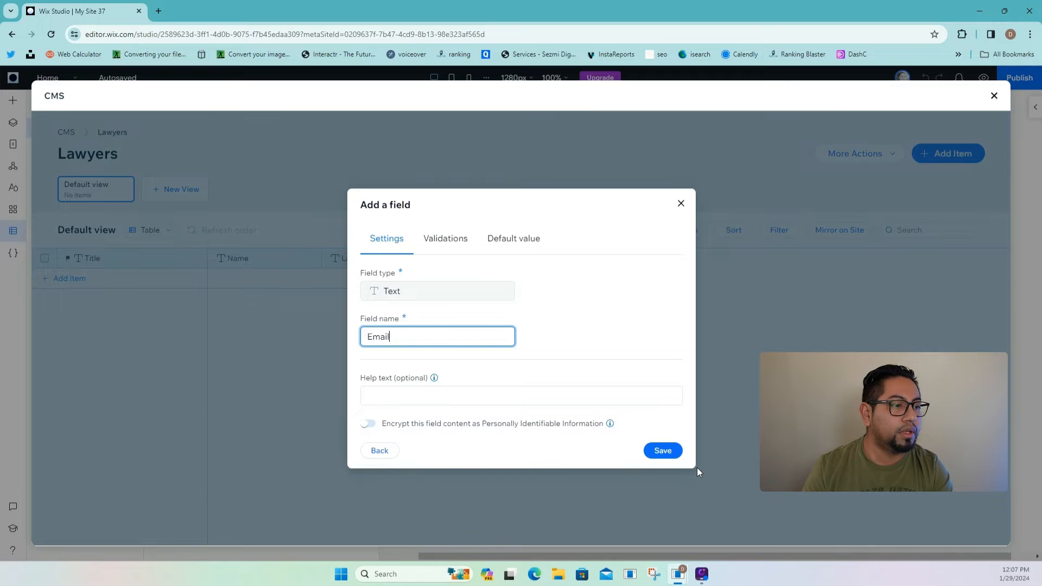
click(670, 454)
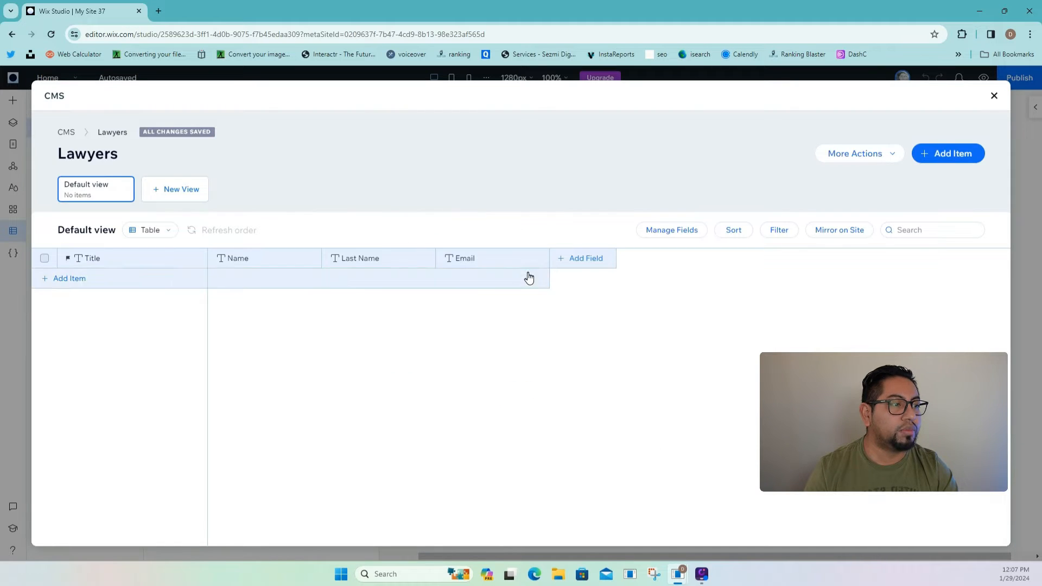
- Add a 'Profile' image field to the collection
click(564, 259)
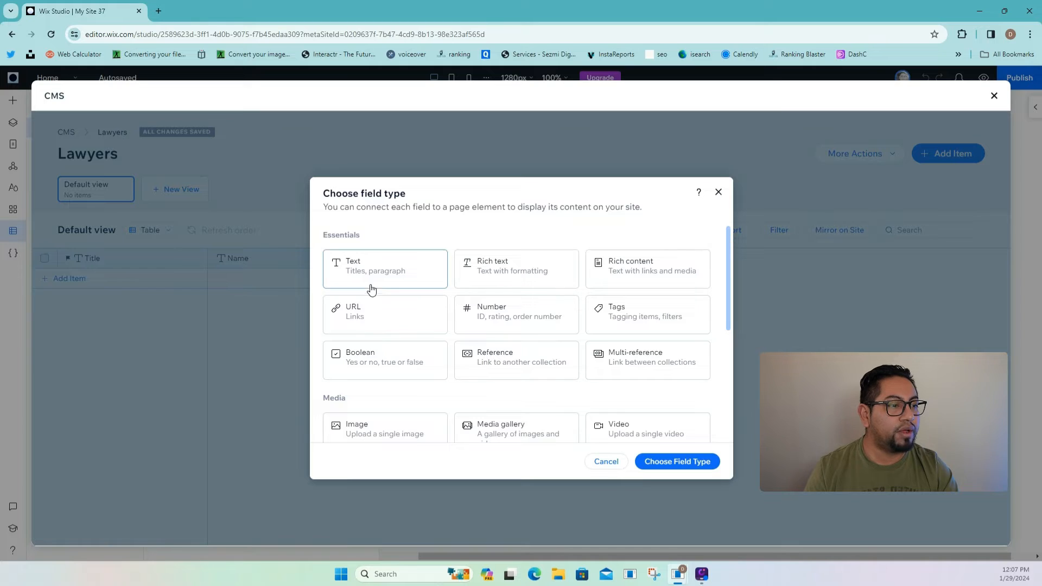
scroll(519, 388, down, 2)
click(382, 334)
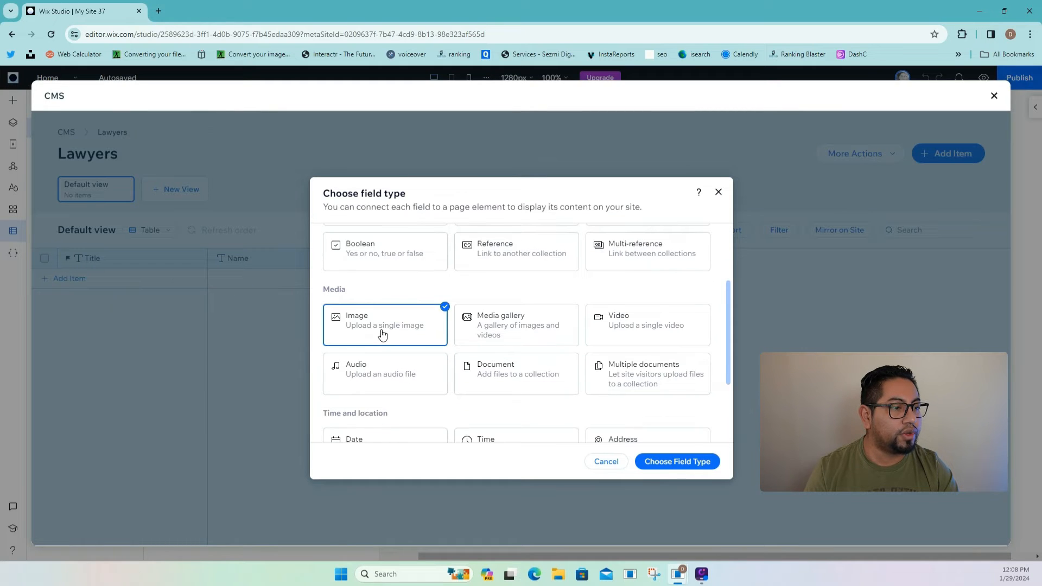
click(668, 462)
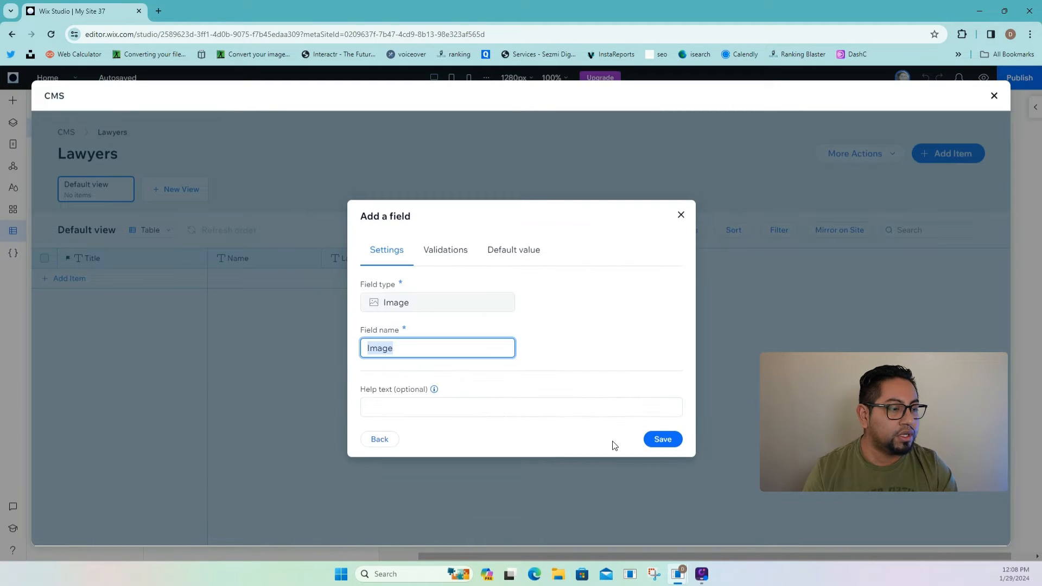
text(Profile)
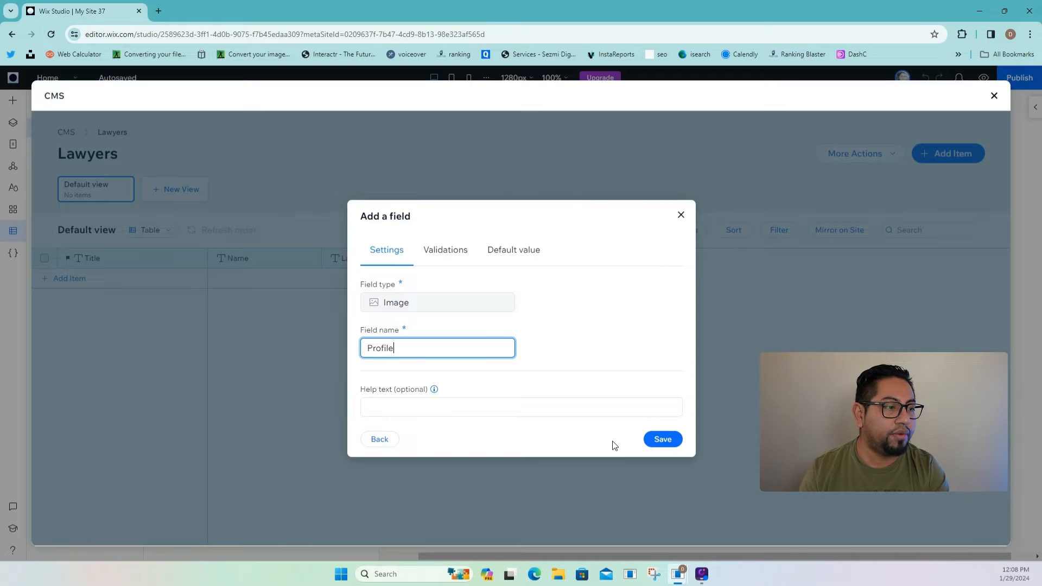
click(663, 439)
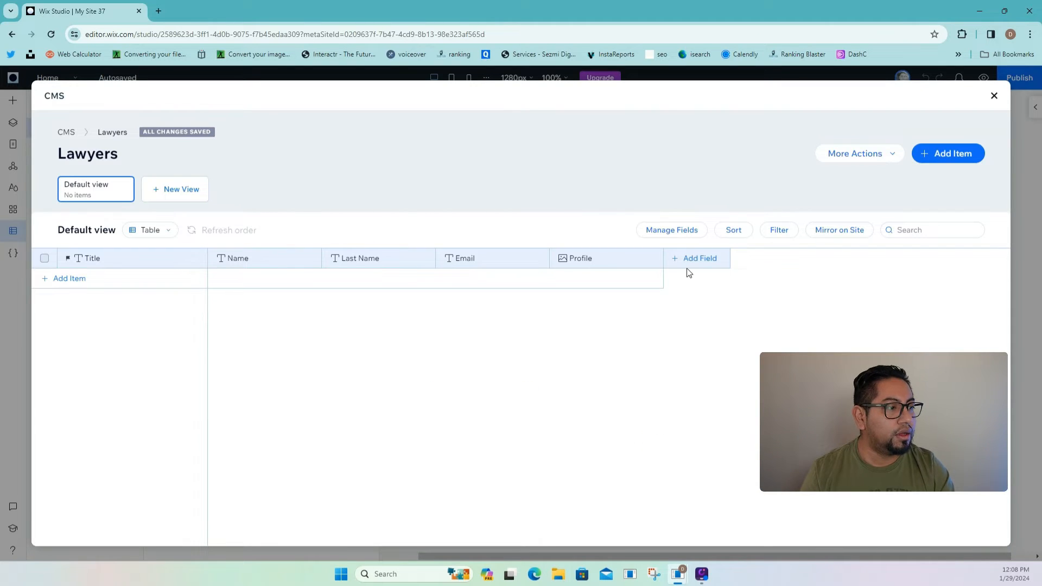
- Start a new field and browse the list of available field types
click(690, 257)
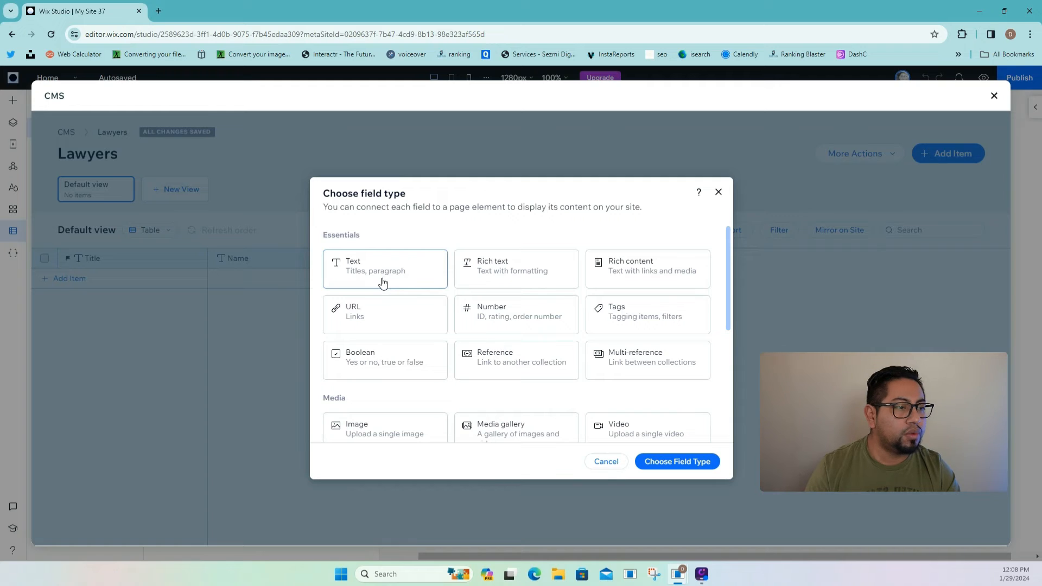
scroll(585, 362, down, 2)
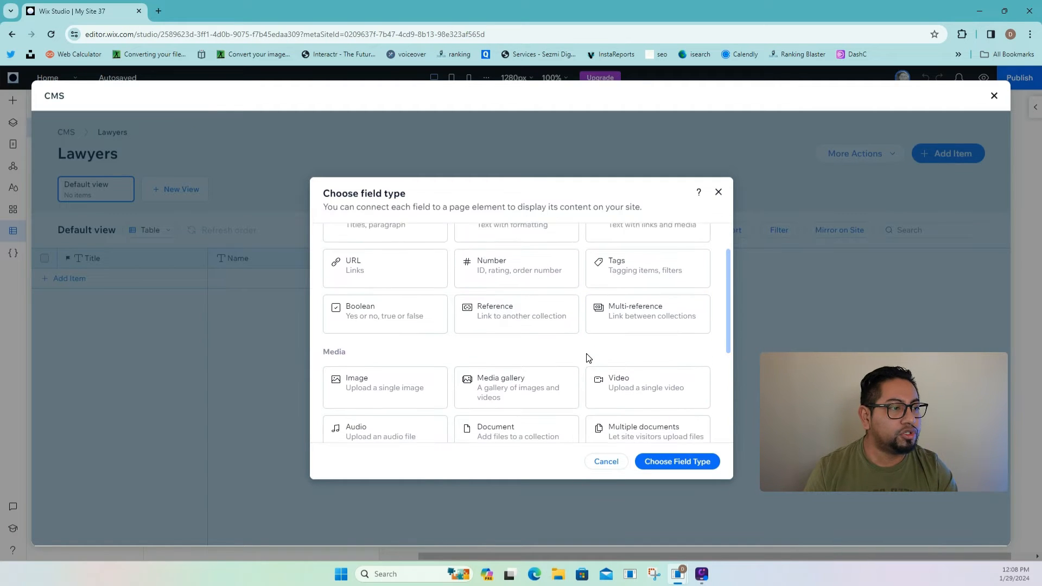
scroll(586, 356, up, 2)
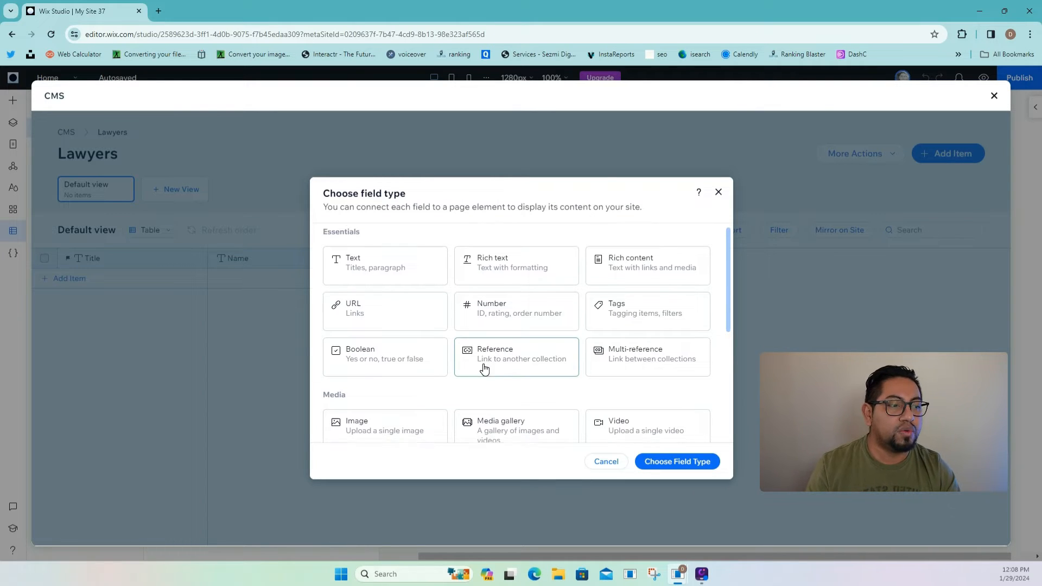
scroll(481, 365, down, 1)
scroll(417, 359, down, 2)
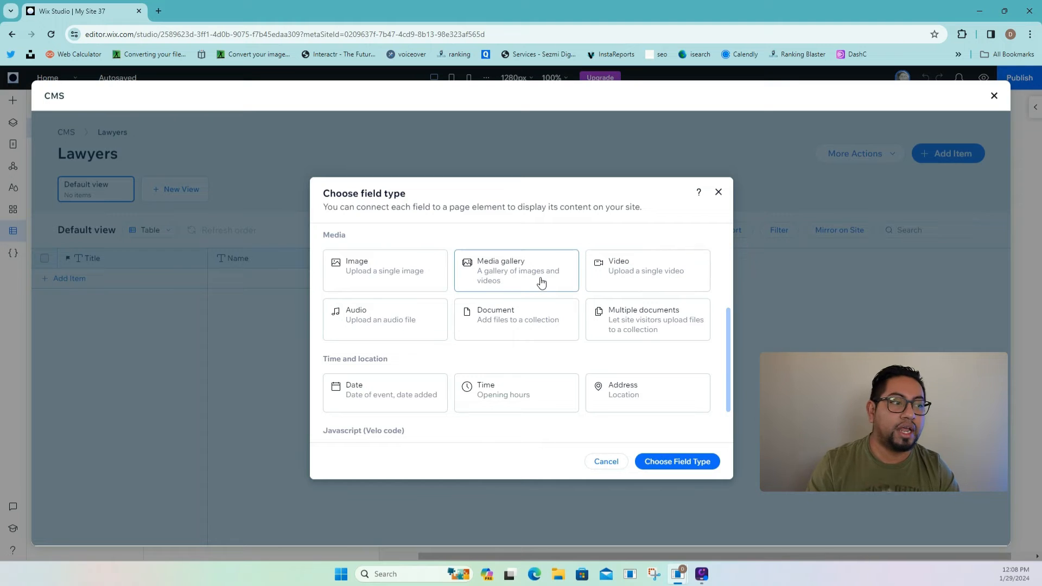
scroll(534, 285, up, 3)
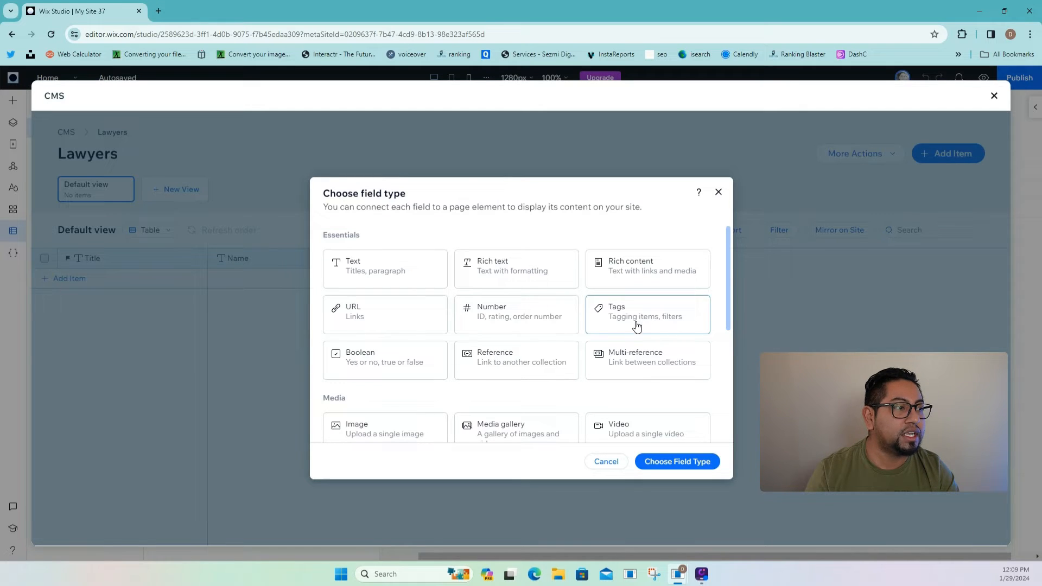
- Create a Text field named 'Phone Number' after Profile in the Lawyers table
click(356, 281)
click(718, 191)
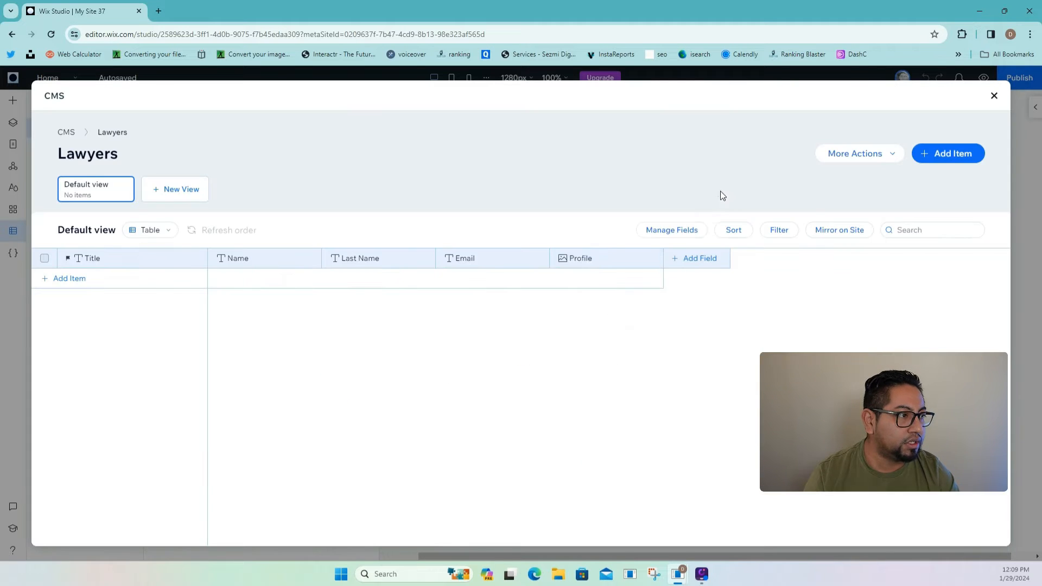
click(701, 258)
click(400, 276)
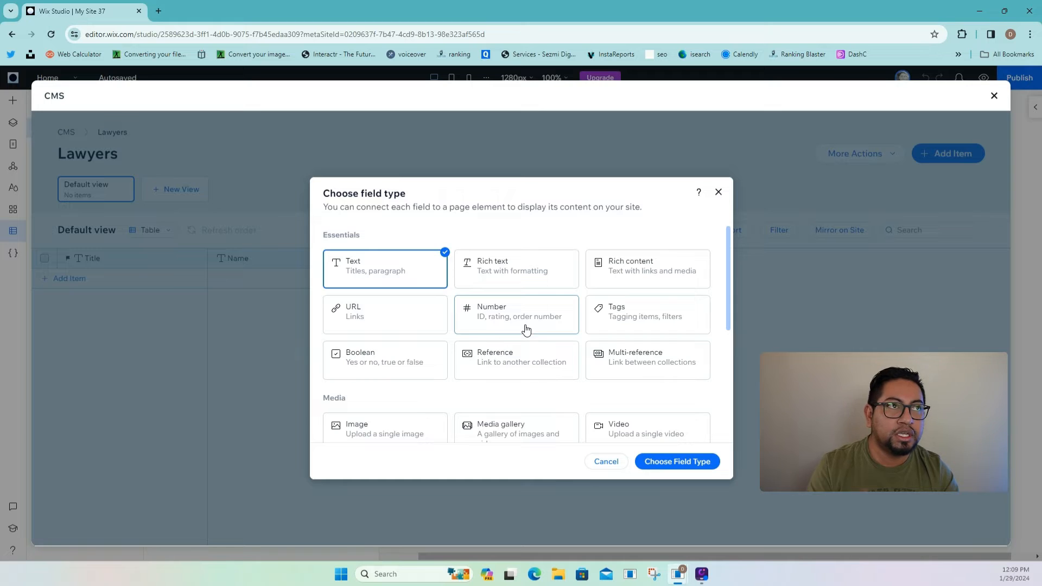
click(709, 460)
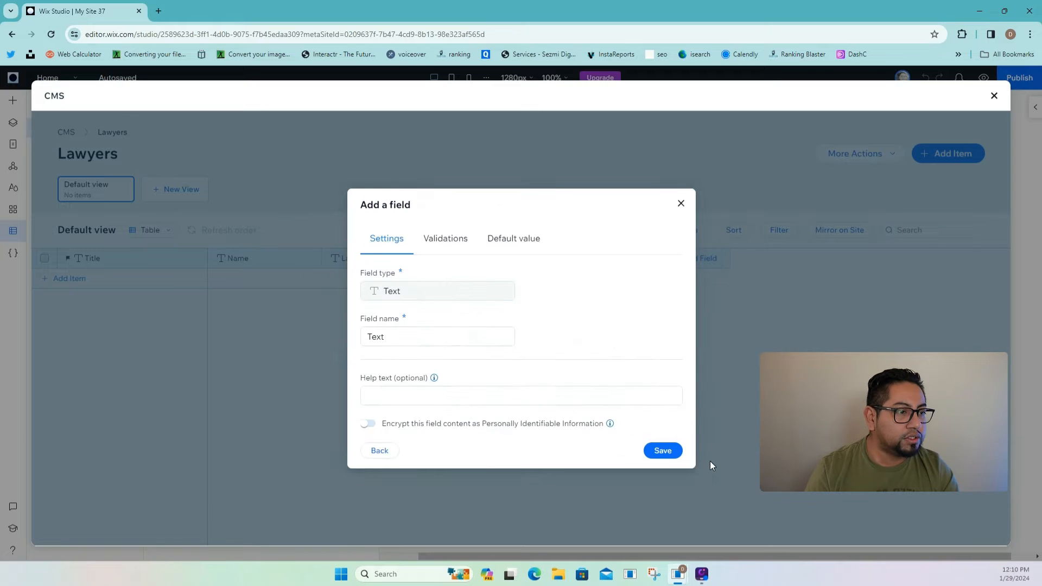
double_click(468, 336)
text(P)
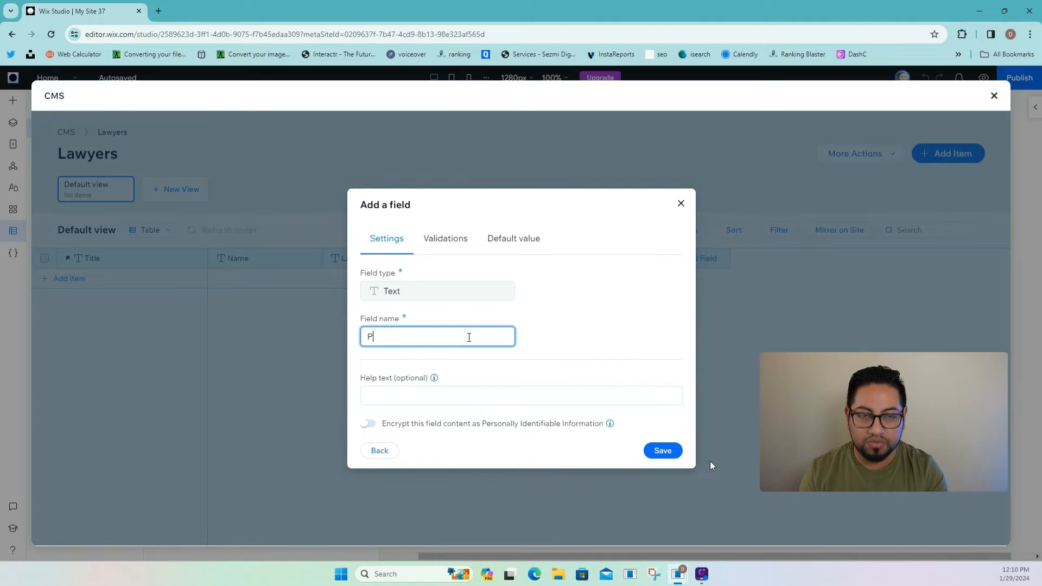
text(hone Number)
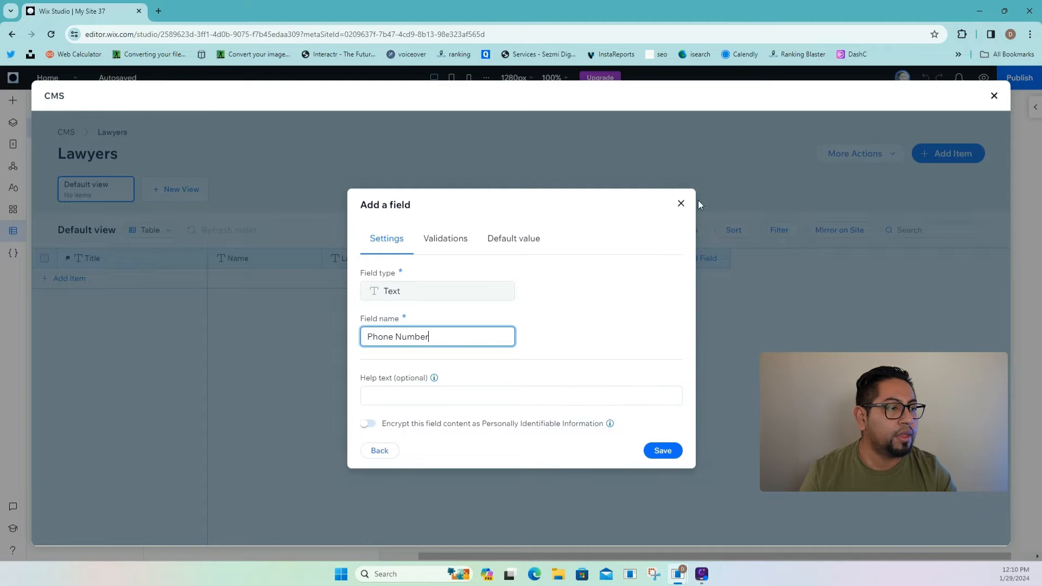
click(673, 453)
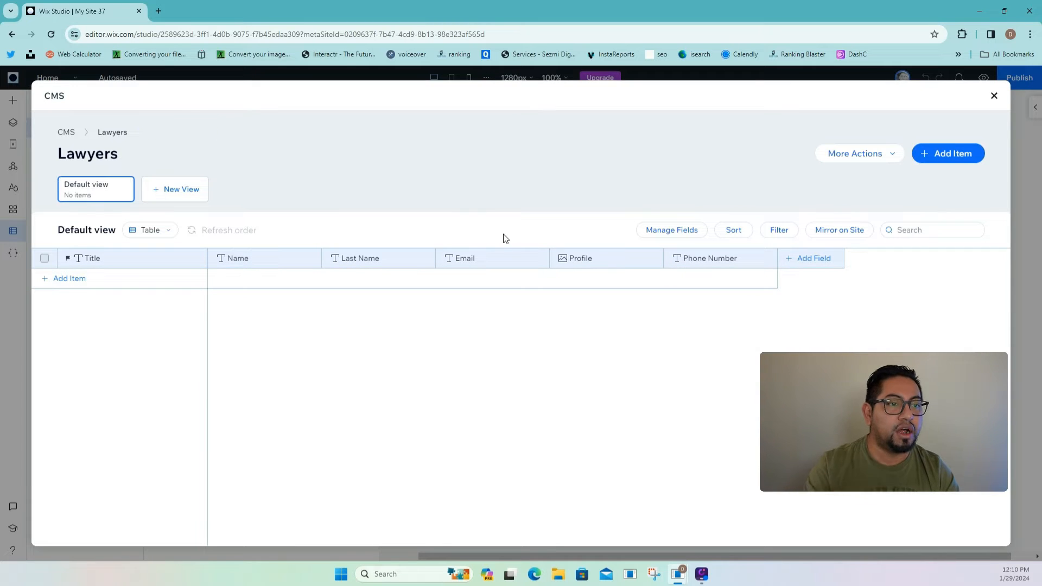
- Close the Lawyers table and choose Add dynamic page from the Lawyers collection's menu
click(994, 97)
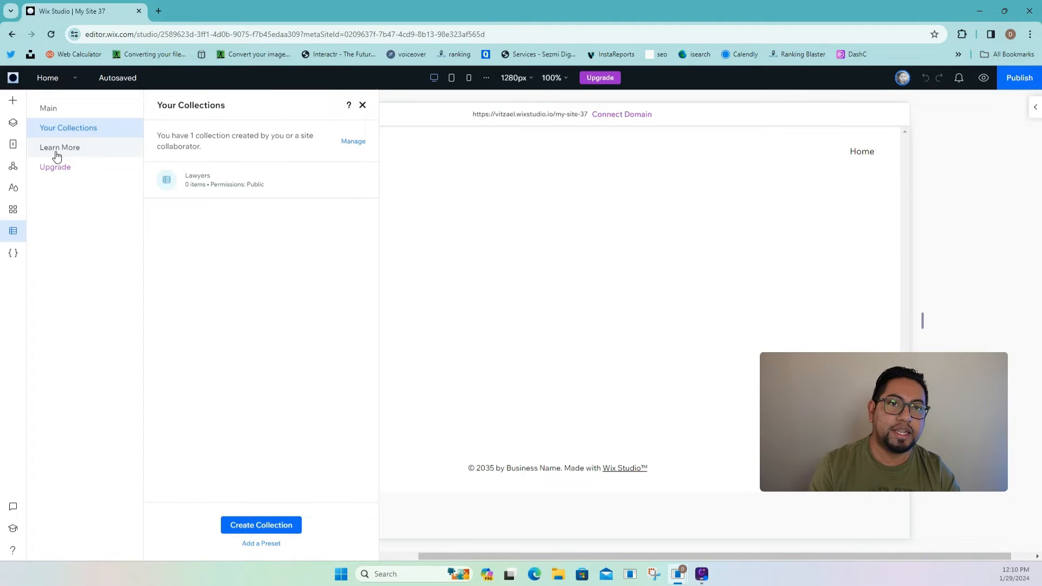
click(14, 148)
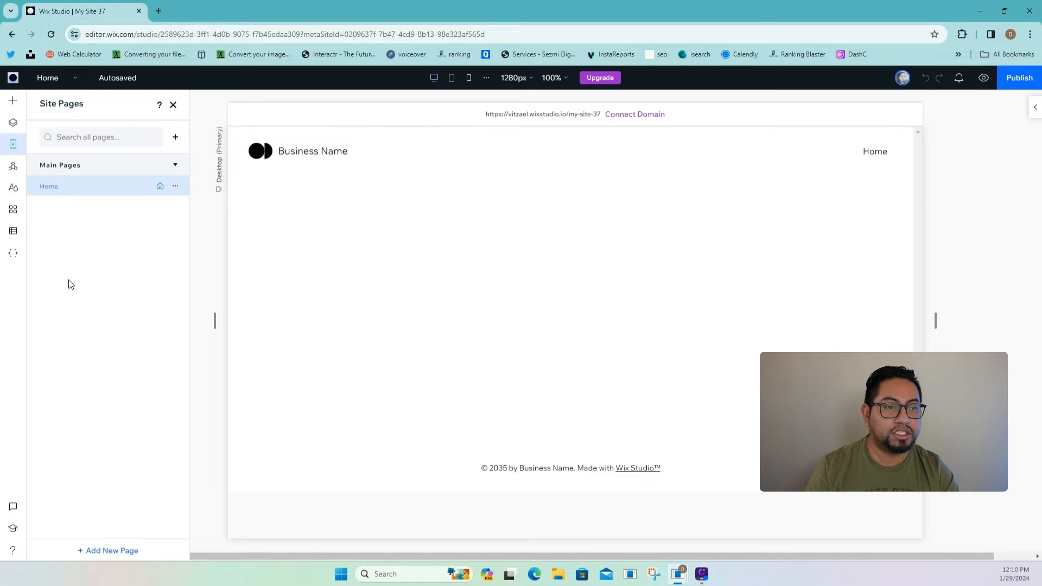
click(111, 552)
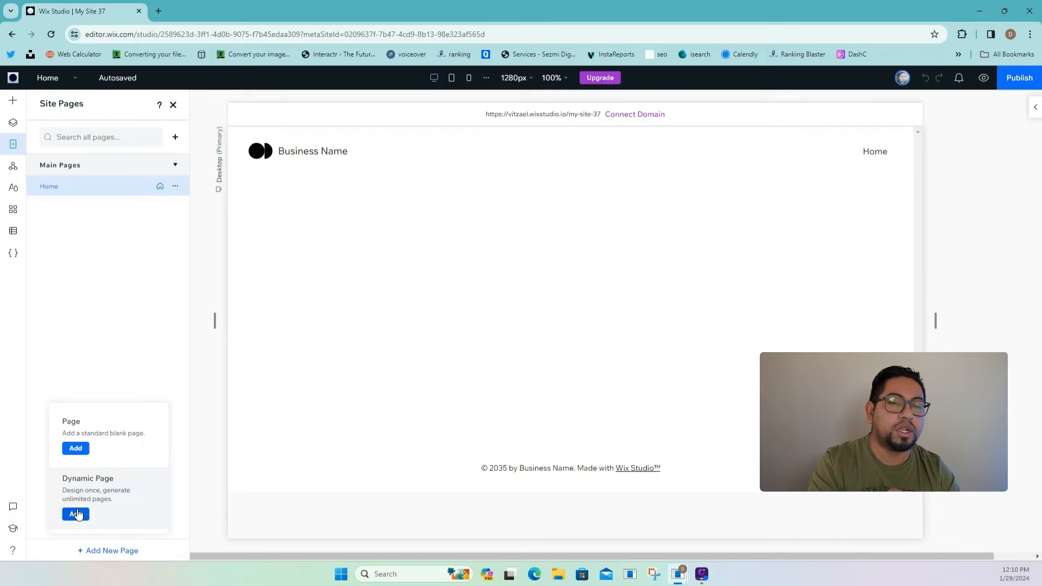
click(13, 233)
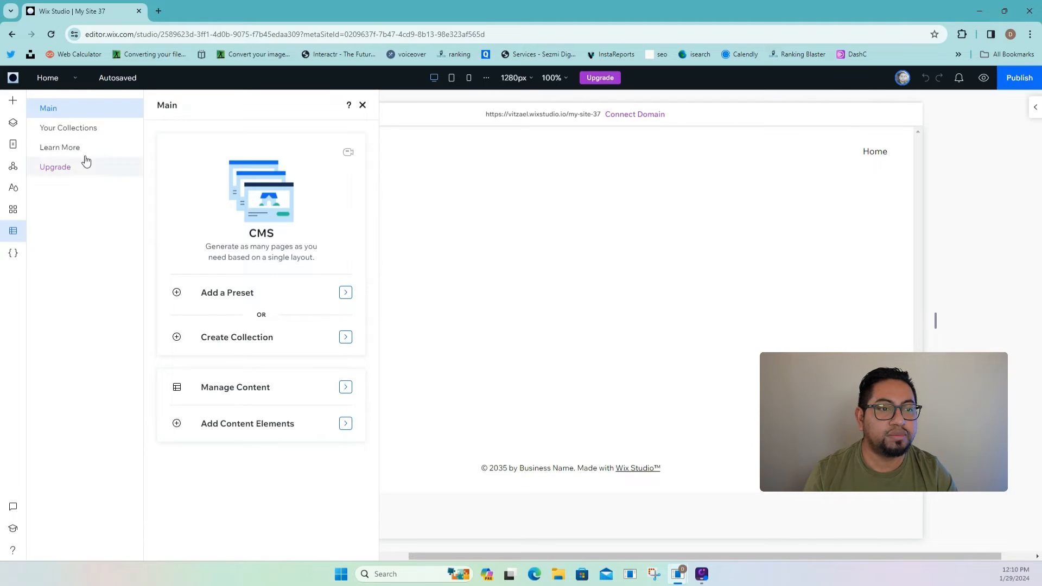
click(93, 130)
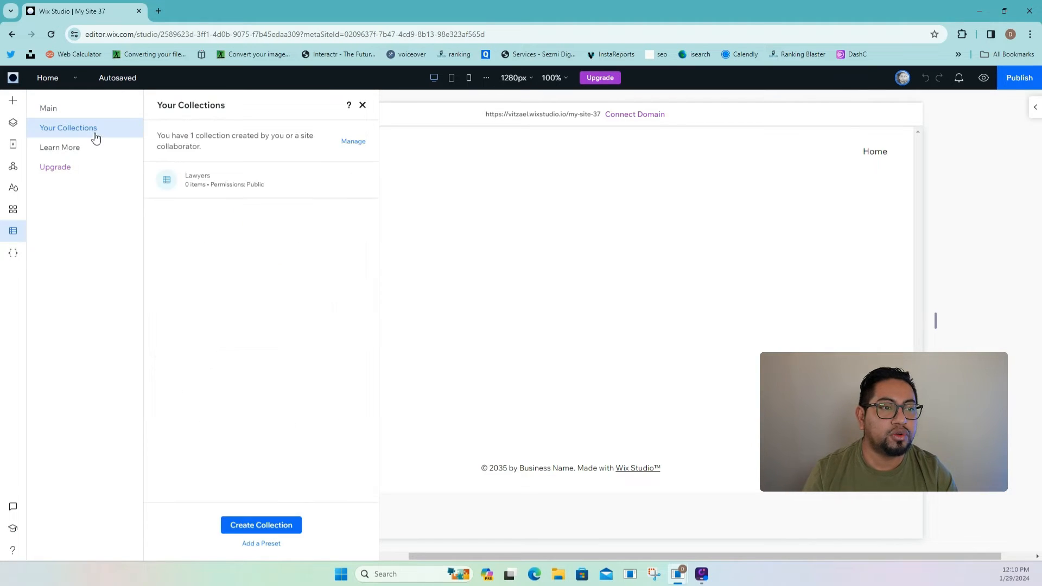
click(358, 180)
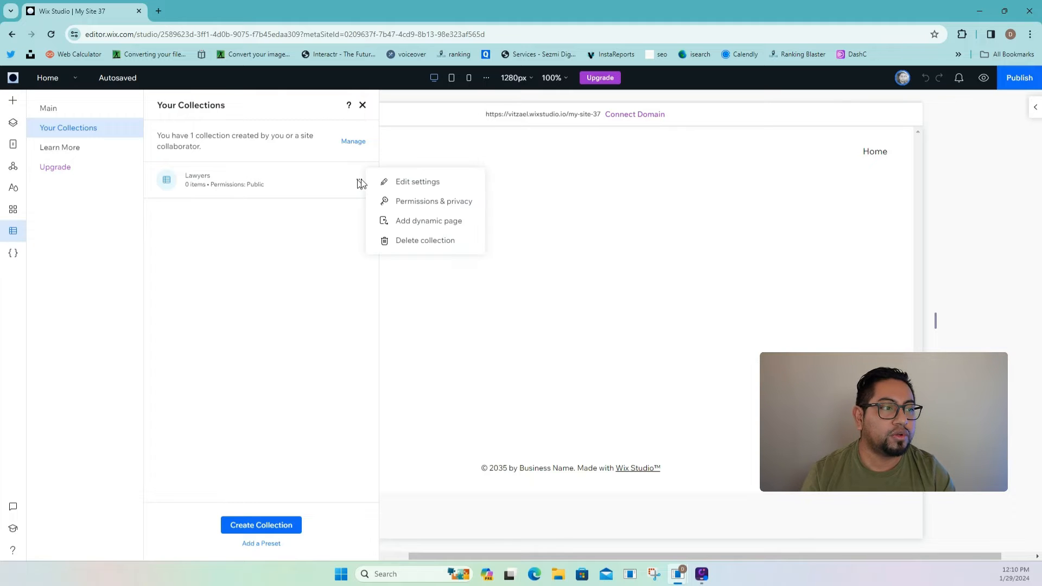
click(423, 227)
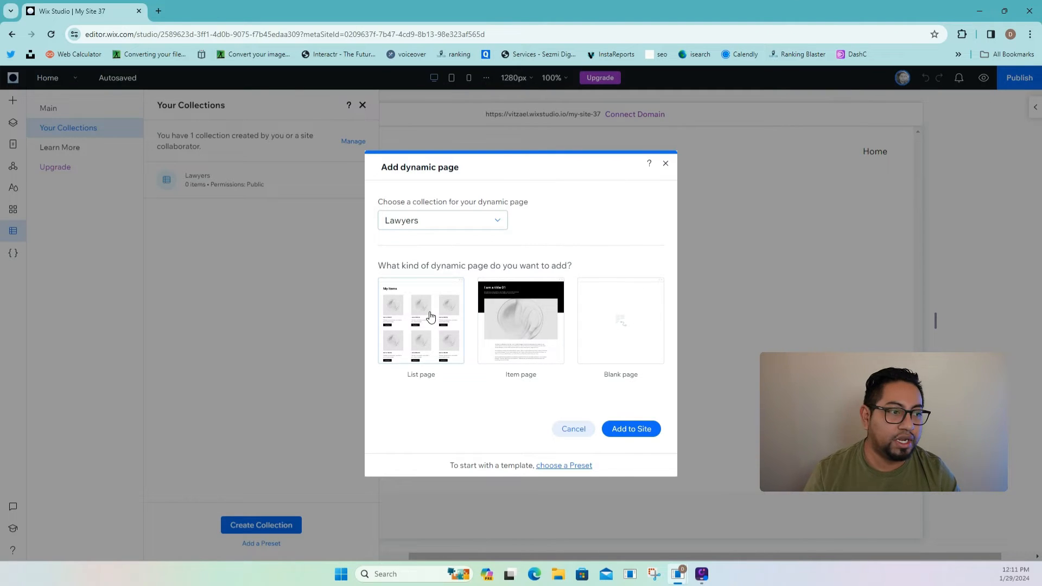
- Add a blank Lawyers (Title) dynamic item page to the site
click(549, 328)
click(642, 332)
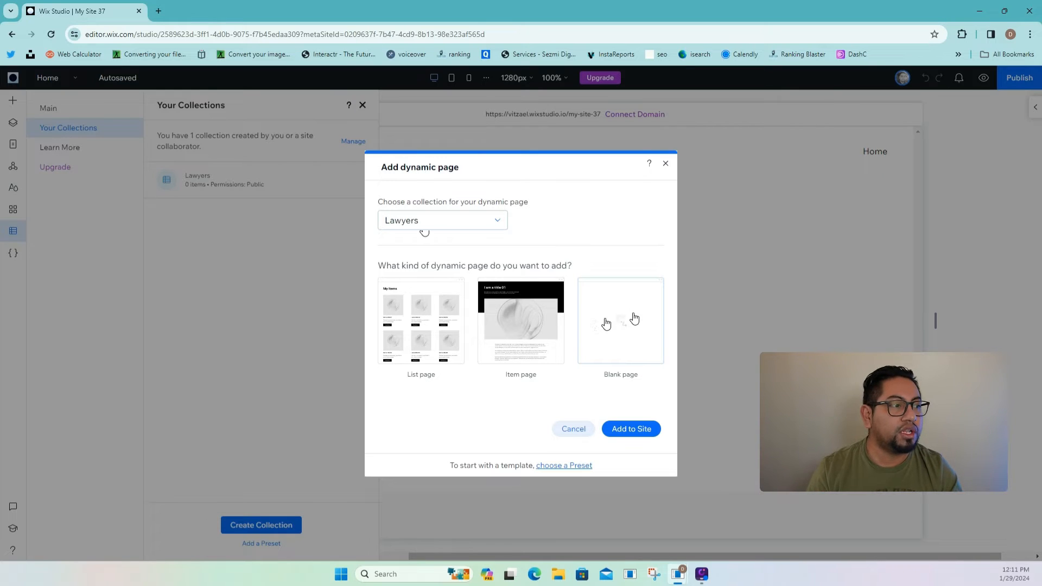
click(638, 337)
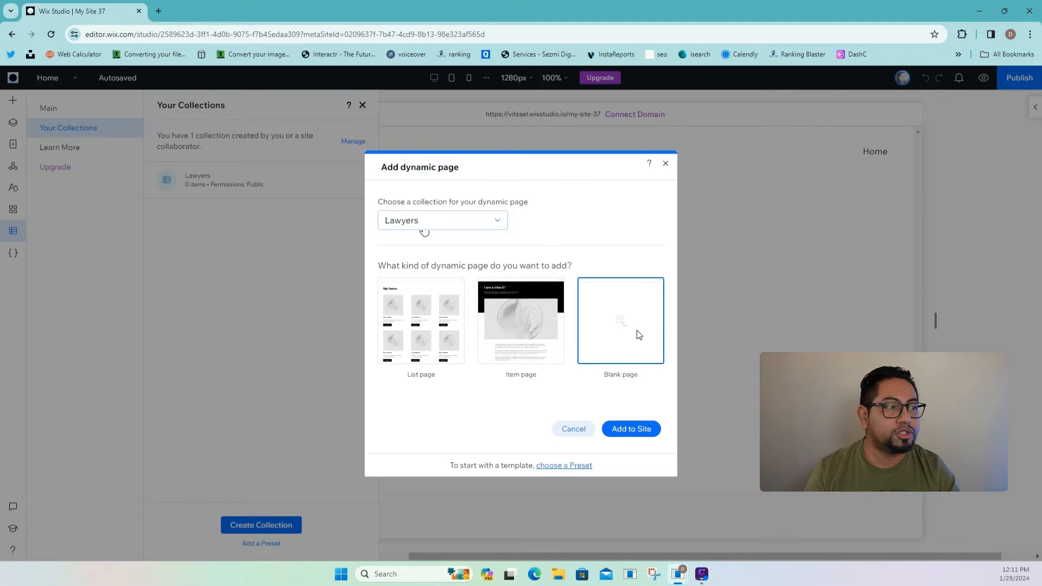
click(647, 432)
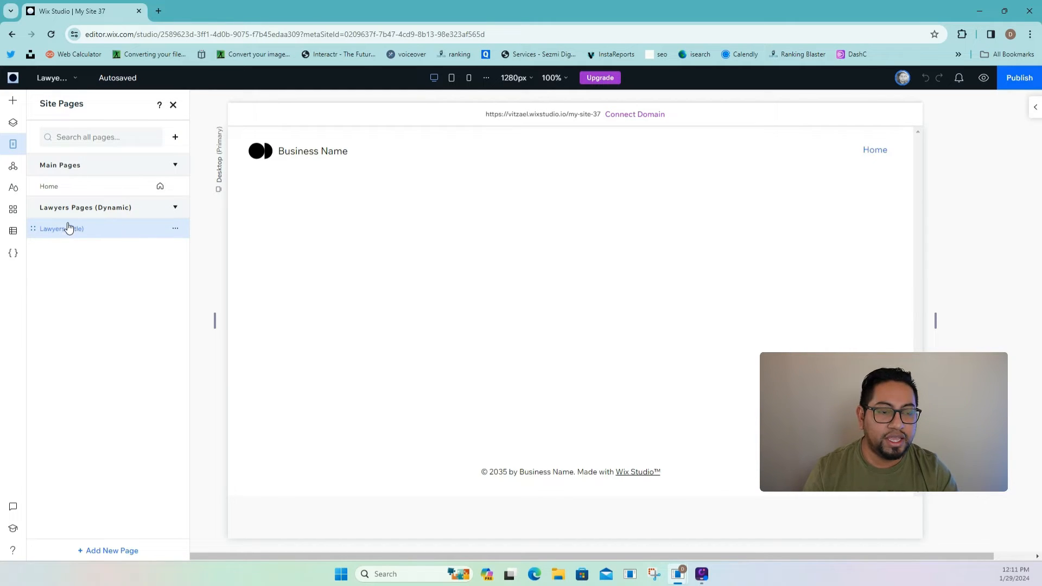
- Open the Lawyers collection table in the CMS and make Name its primary field
click(18, 234)
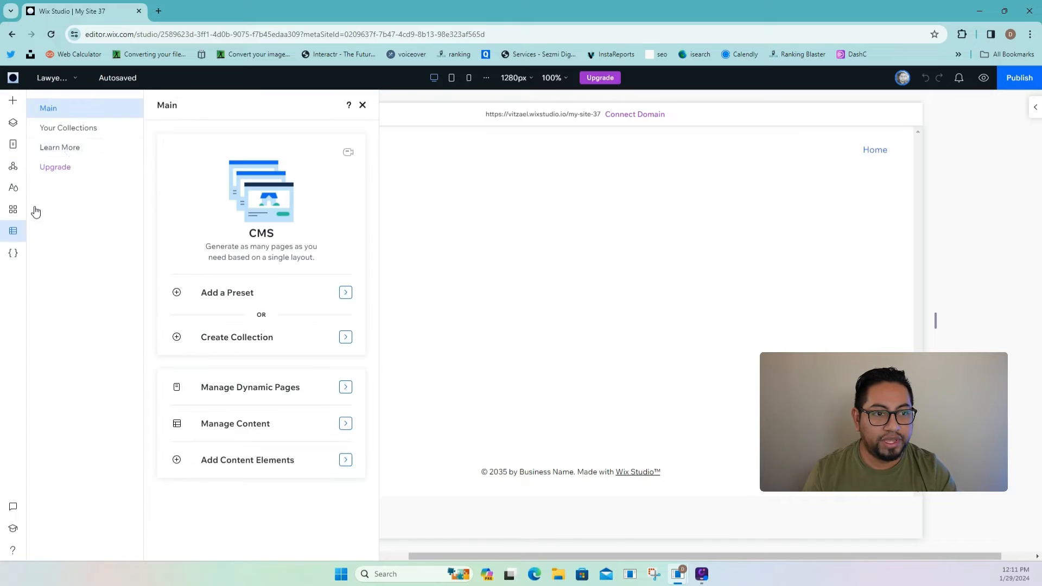
click(95, 130)
click(209, 181)
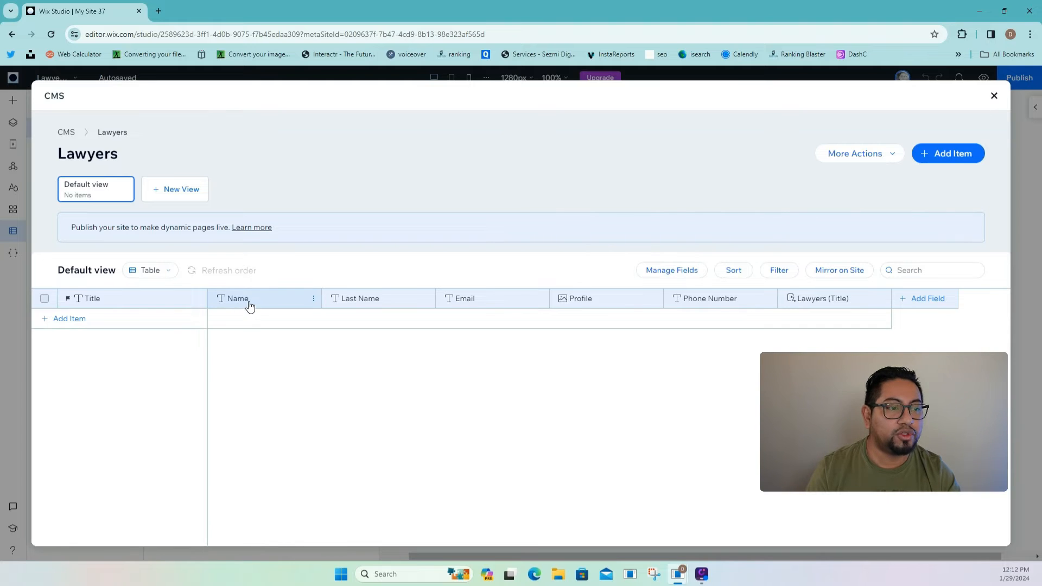
click(313, 300)
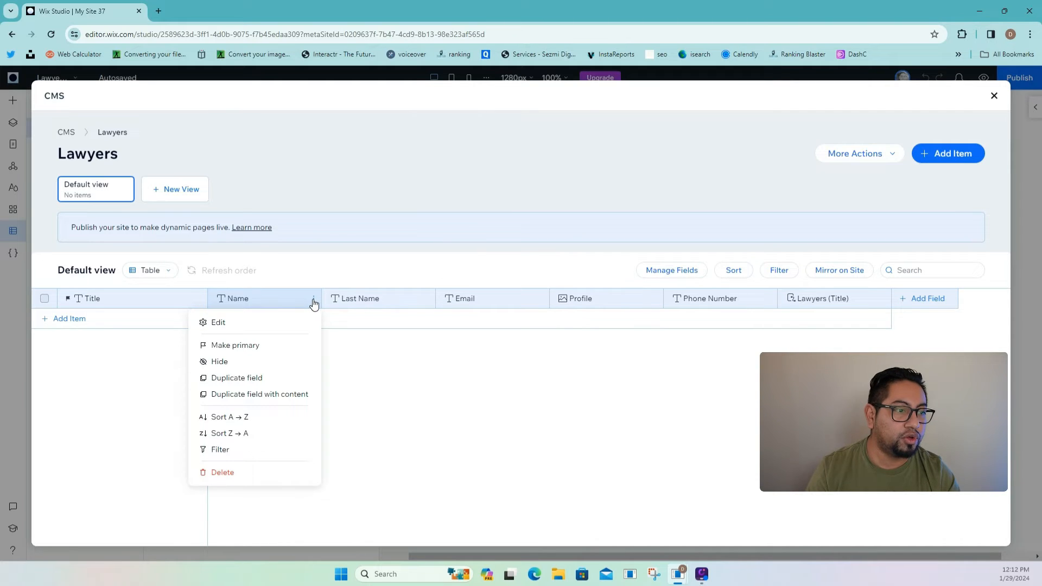
click(235, 346)
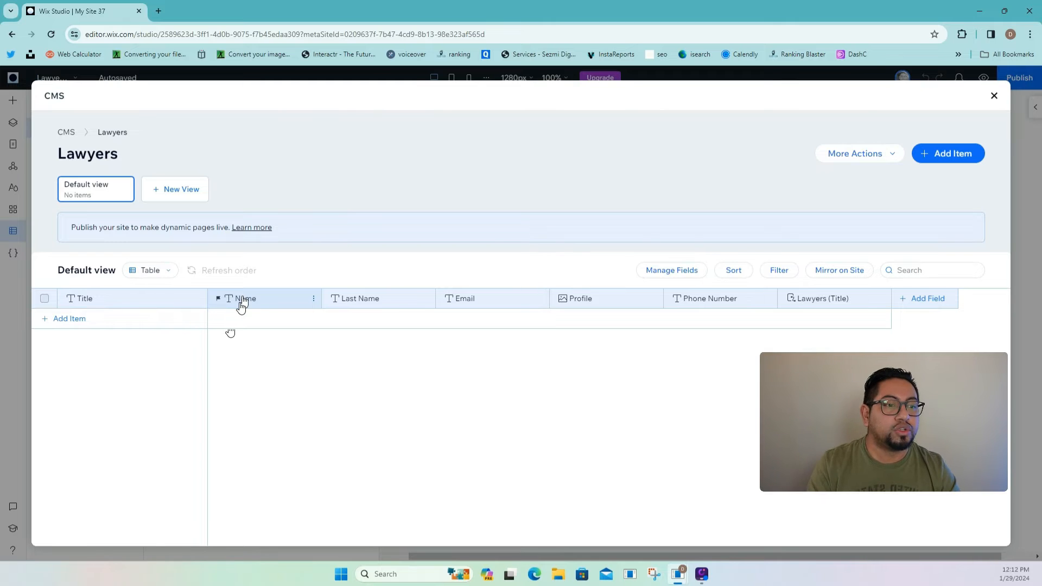
click(178, 303)
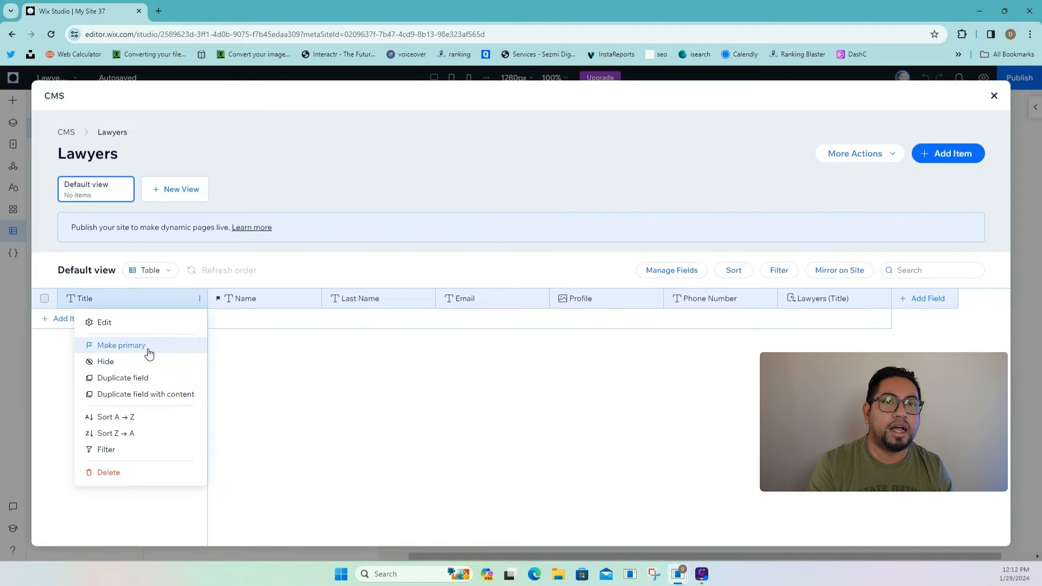
- Turn on the system ID field in the Lawyers table through Manage Fields
click(263, 361)
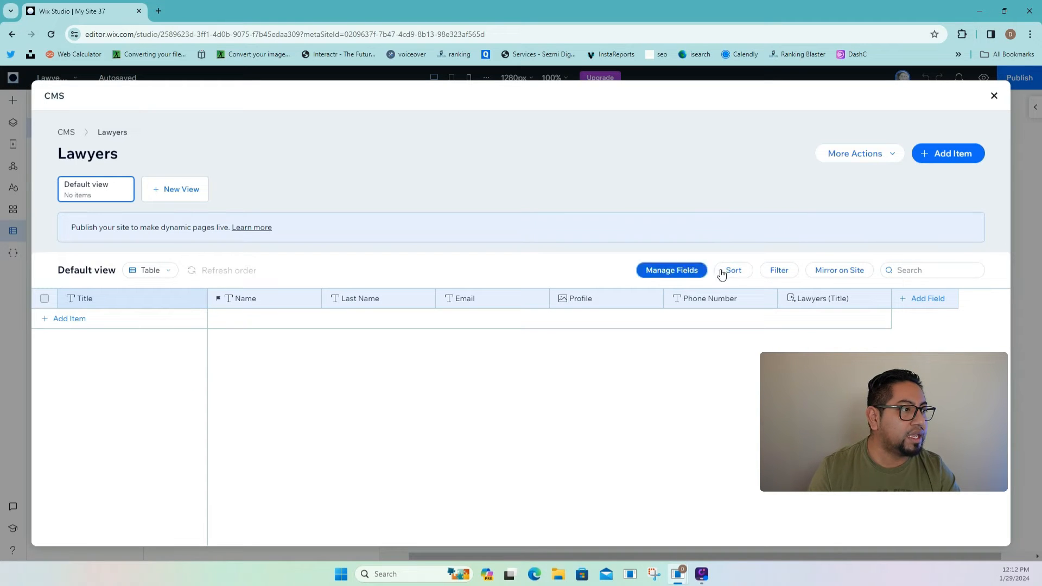
click(674, 272)
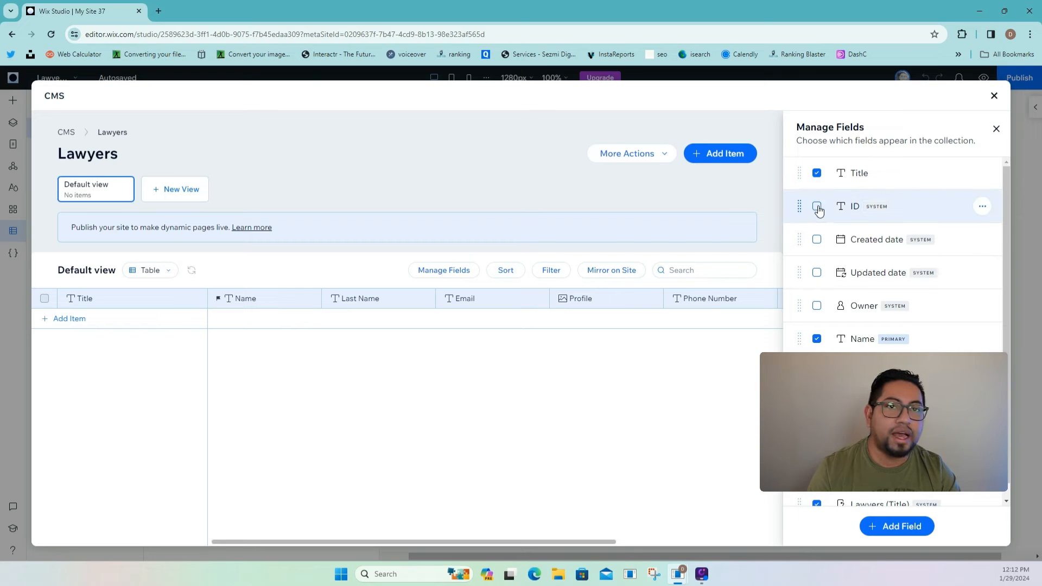
click(817, 207)
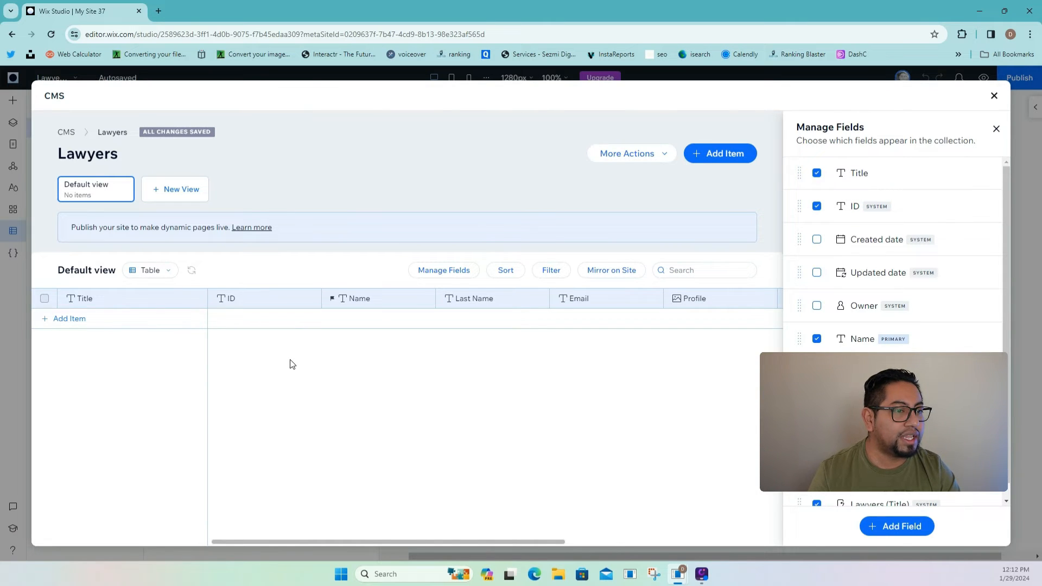
click(315, 300)
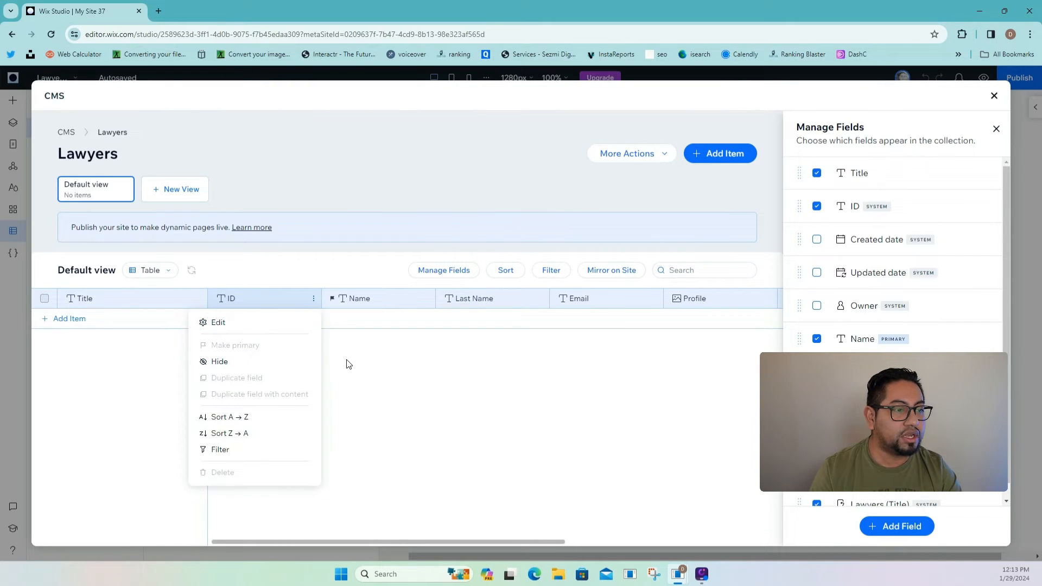
click(440, 368)
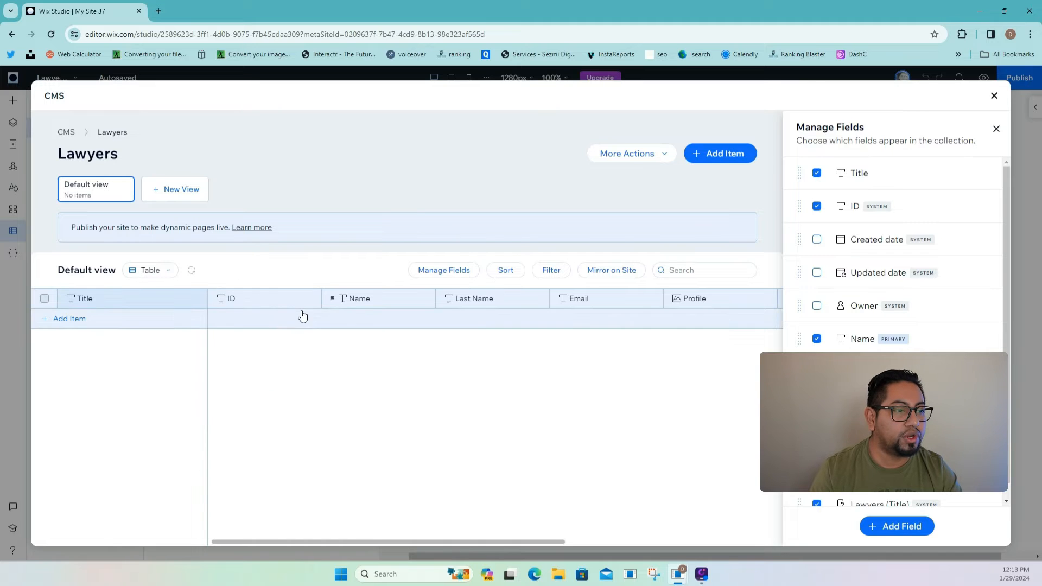
click(996, 128)
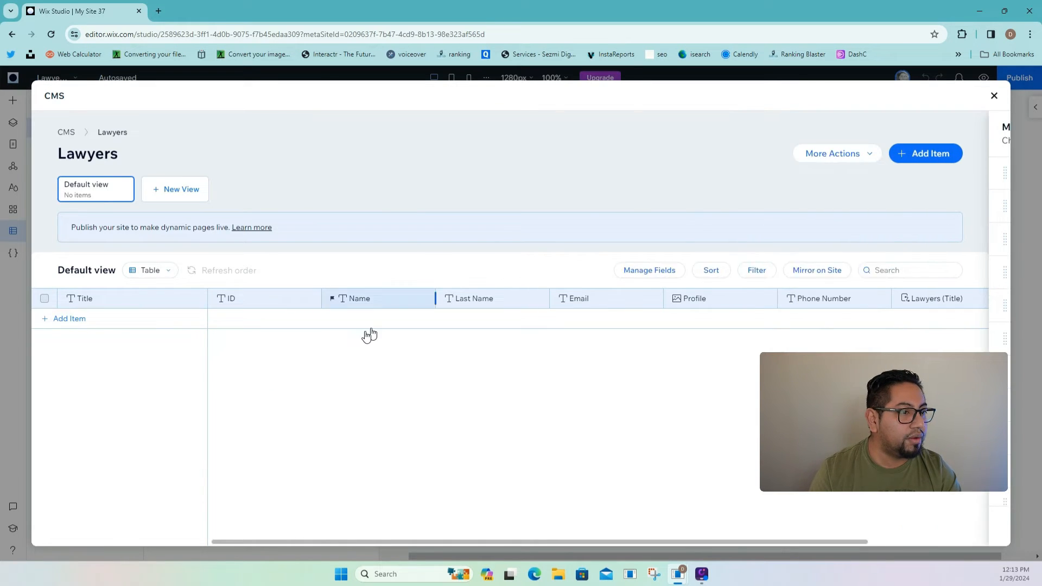
- Hide the ID column and make Title the primary field again
click(312, 300)
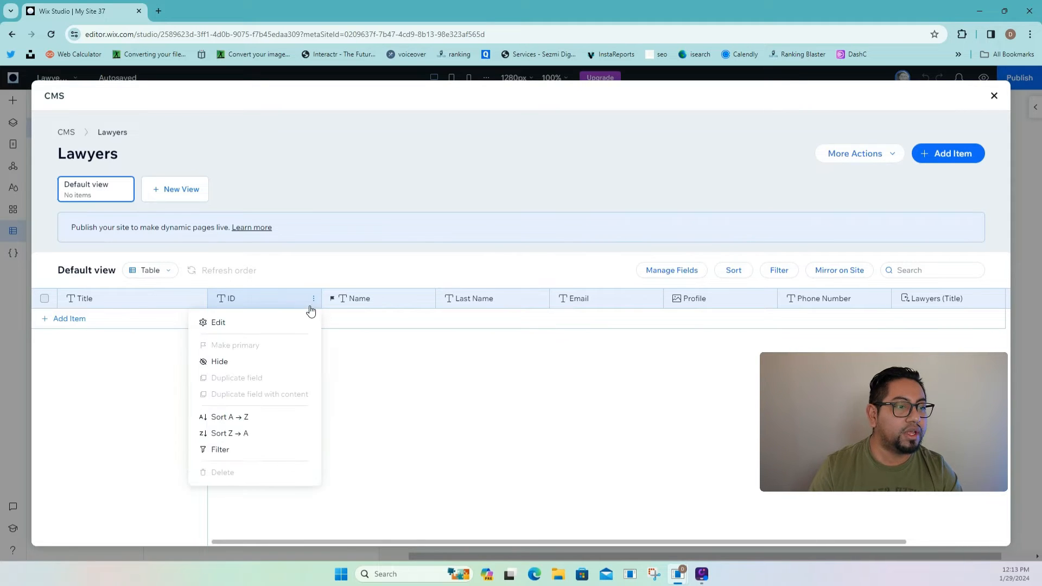
click(219, 362)
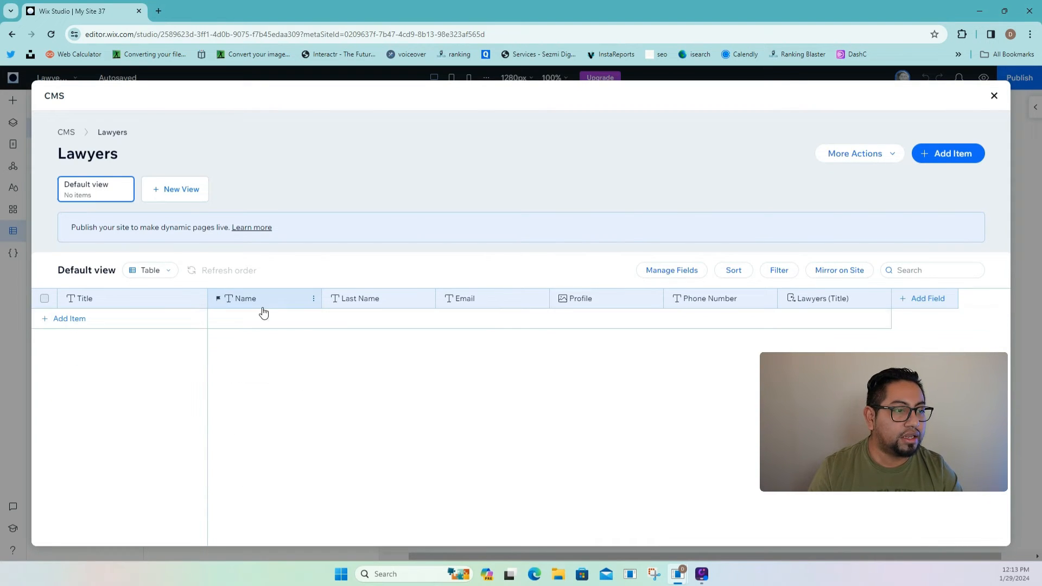
click(172, 302)
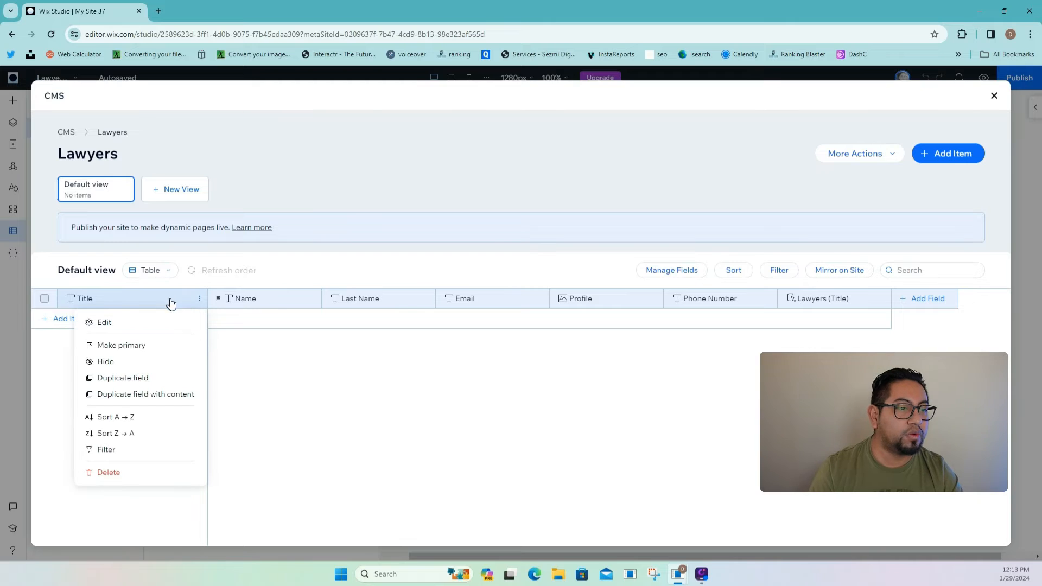
click(156, 346)
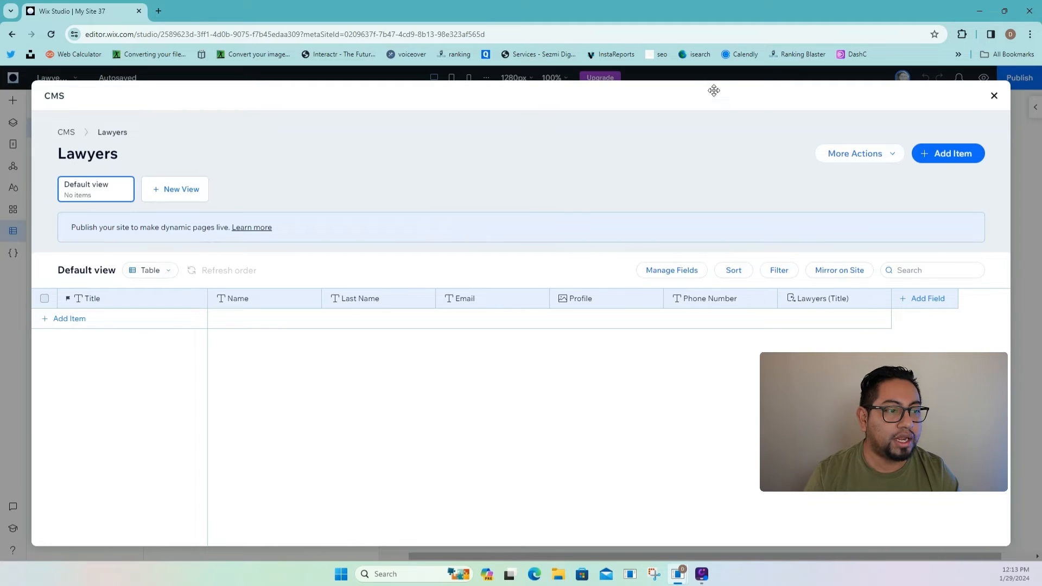
- Leave the CMS and show the Lawyers (Title) page settings with its lawyers/ + Title URL
click(994, 97)
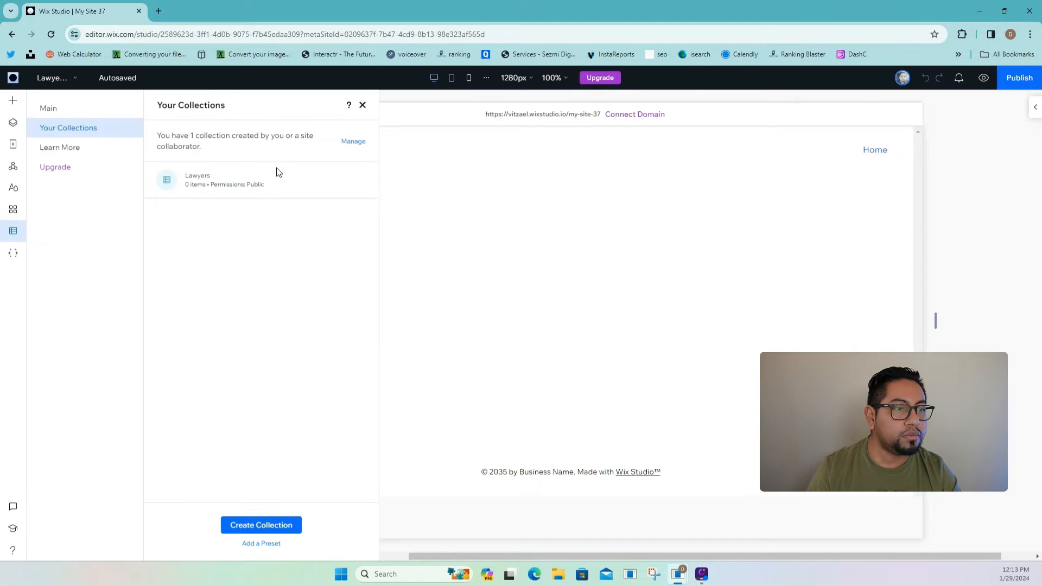
click(360, 181)
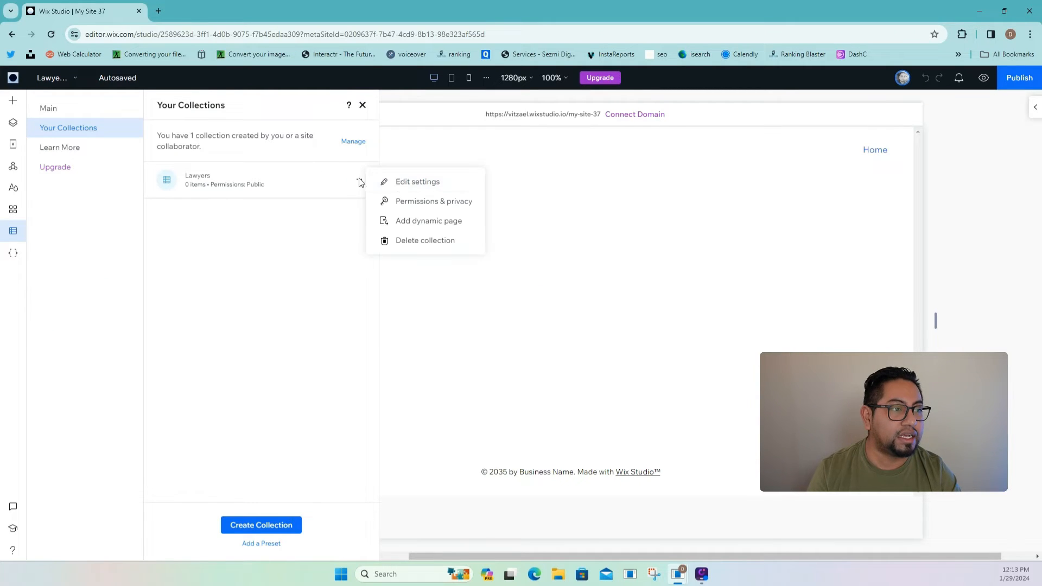
click(403, 182)
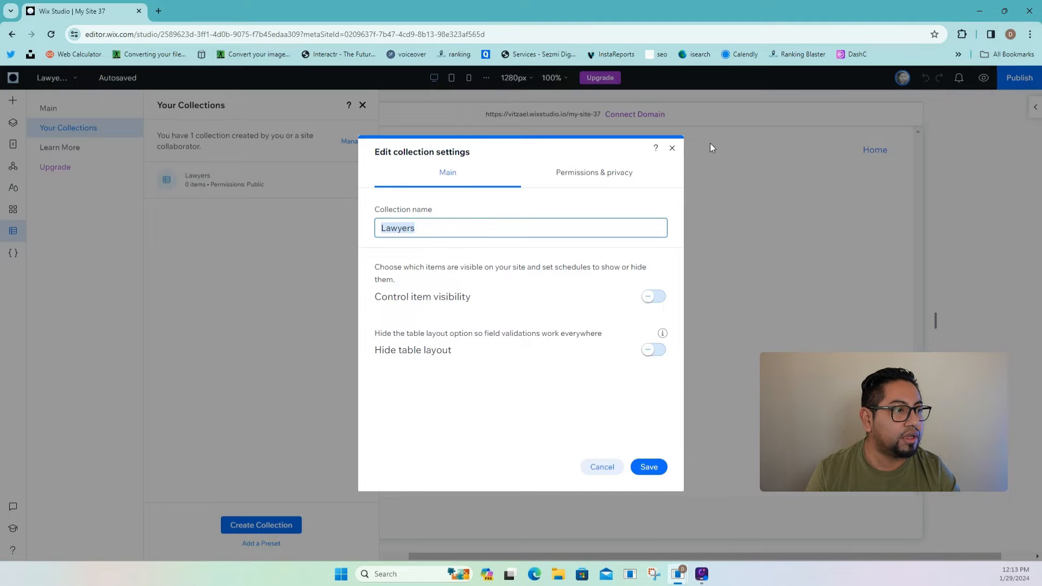
click(672, 150)
click(13, 144)
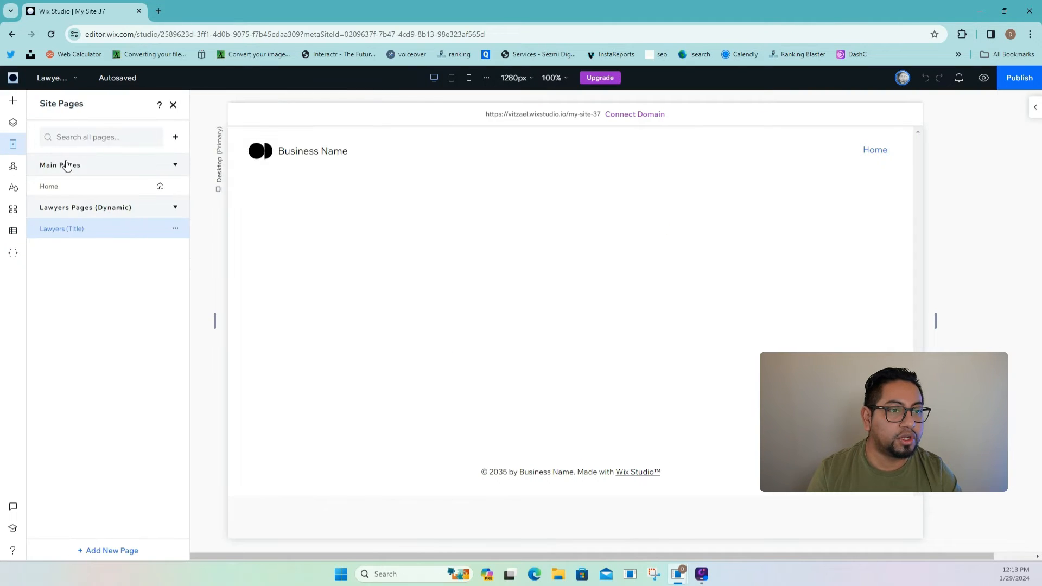
click(179, 229)
click(206, 242)
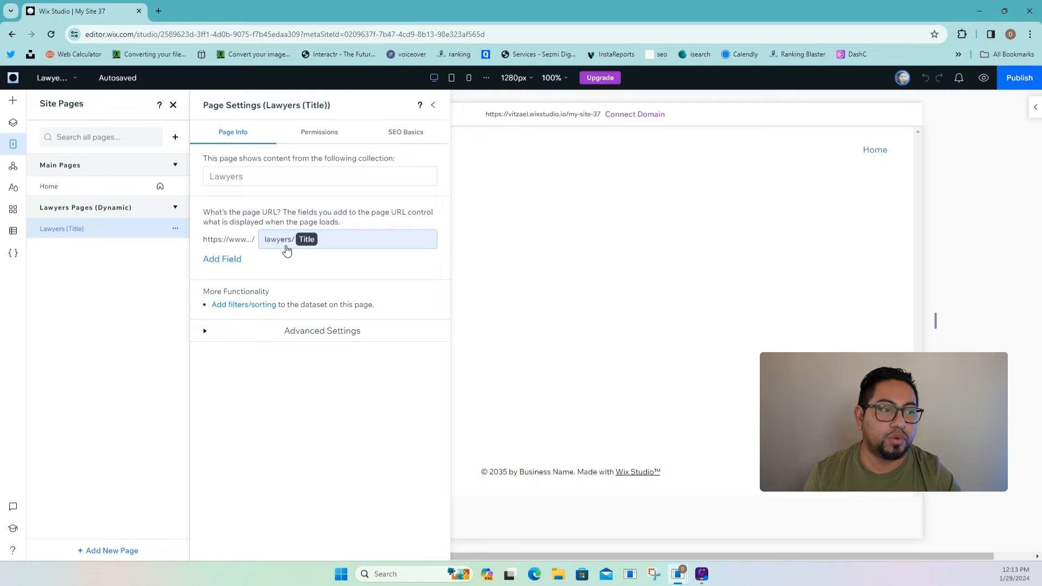
- Remove the Title placeholder from the dynamic page URL, leaving just lawyers/
click(316, 249)
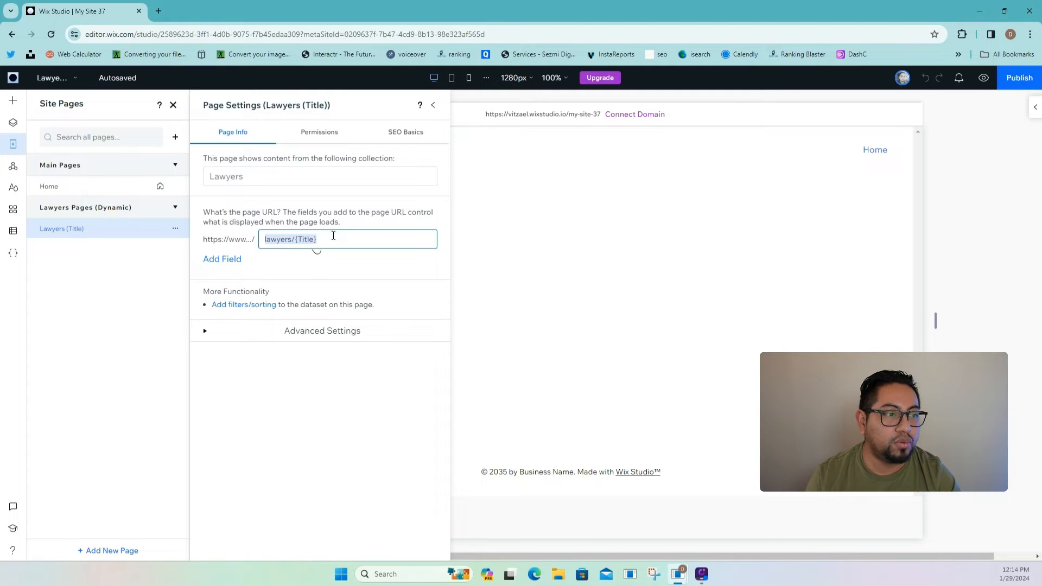
click(334, 237)
key(BackSpace)
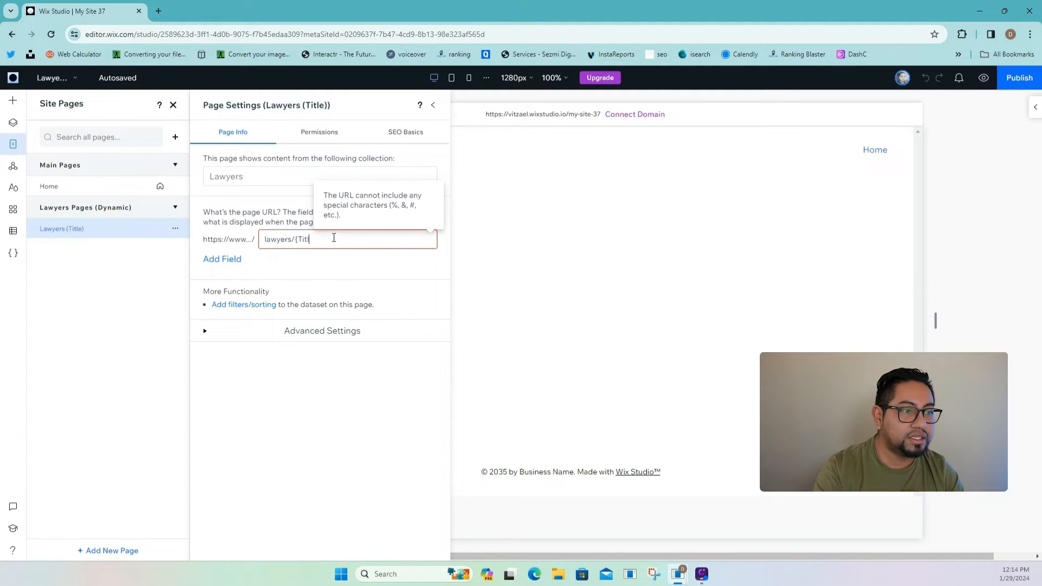
key(BackSpace)
key(BackSpace)
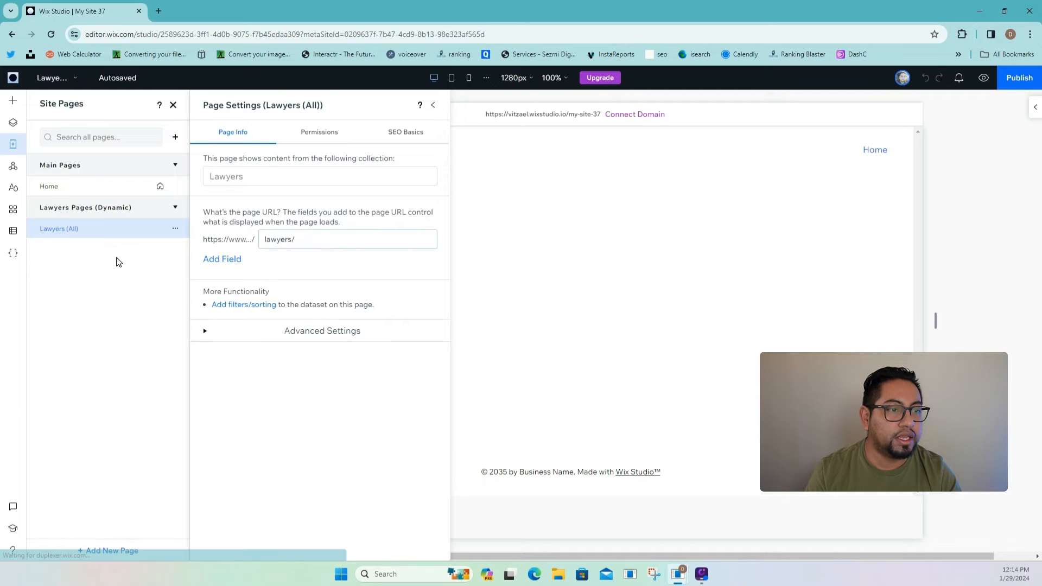
- Add a blank dynamic item page, Lawyers (Title), for the Lawyers collection
click(19, 232)
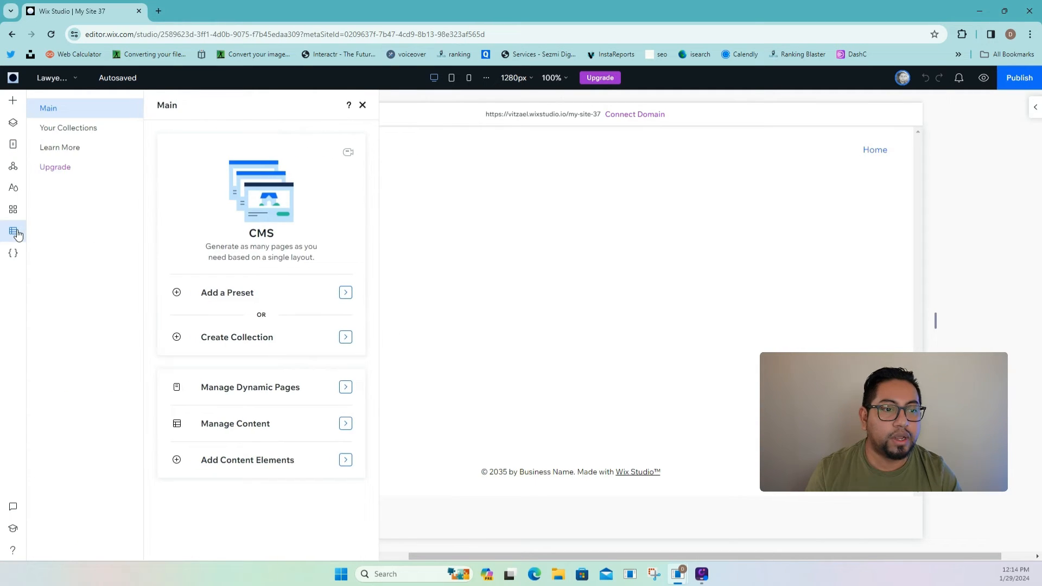
click(67, 130)
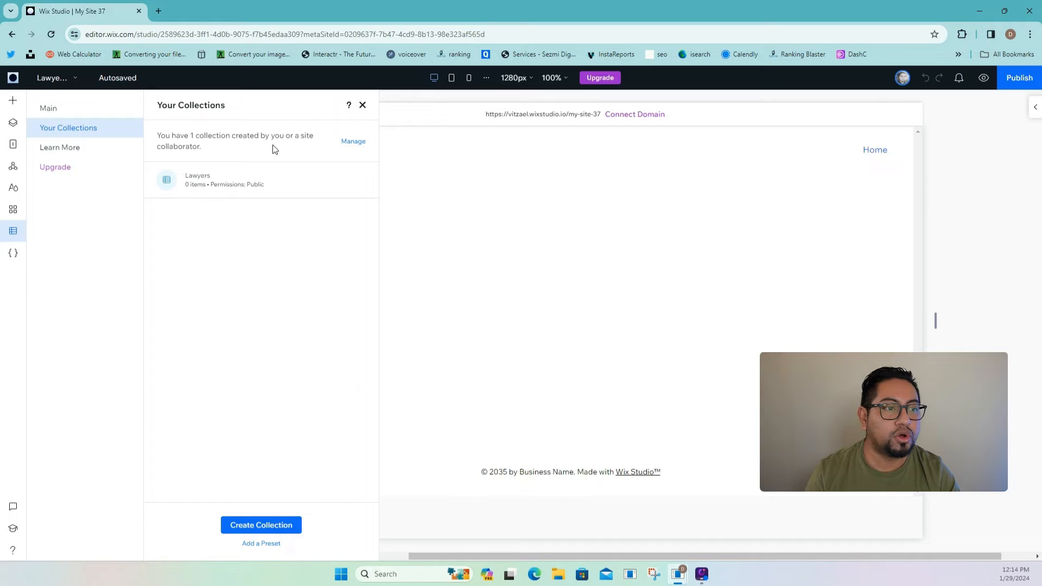
click(359, 182)
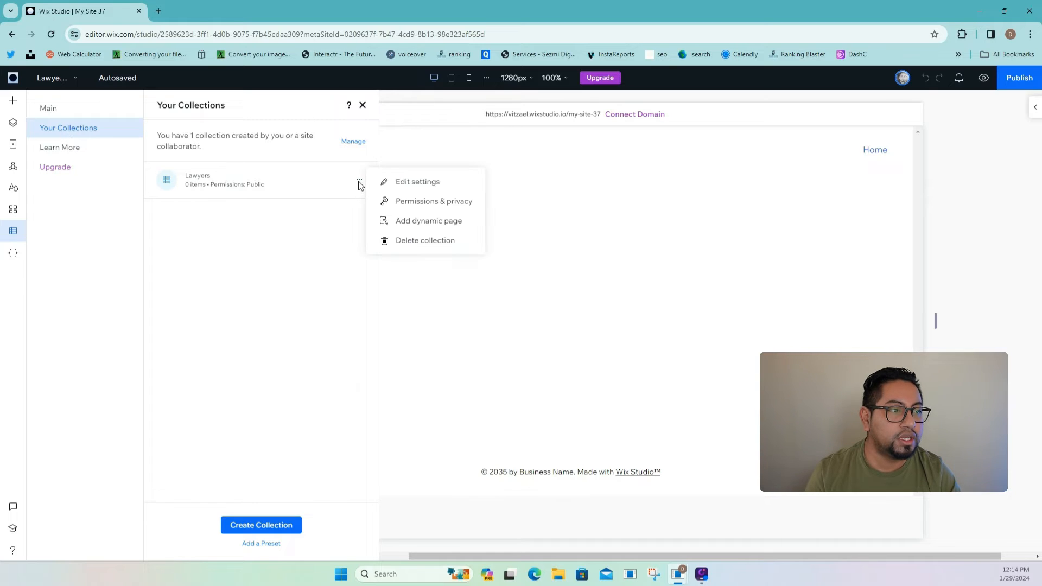
click(419, 222)
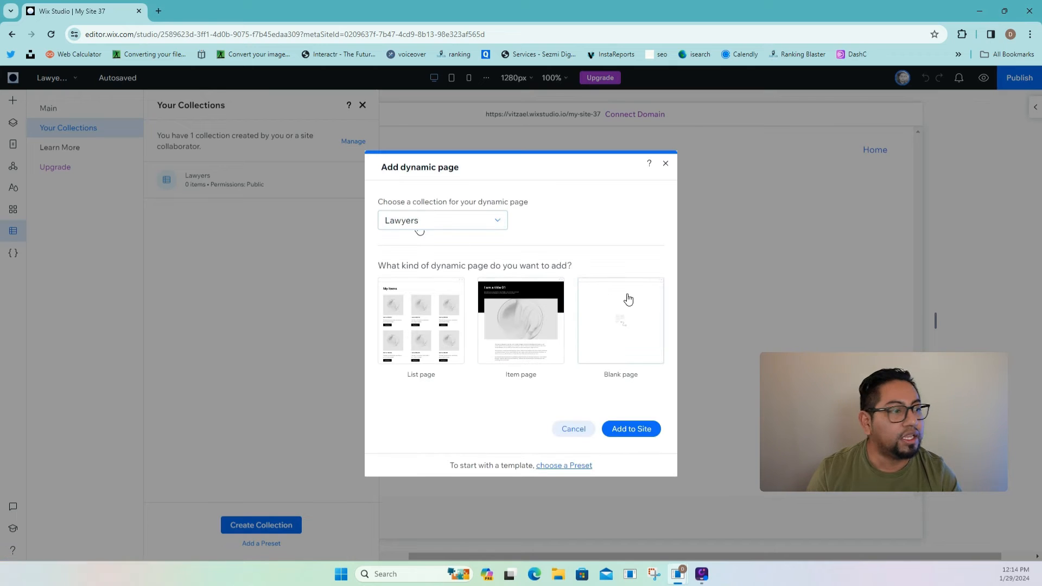
click(622, 334)
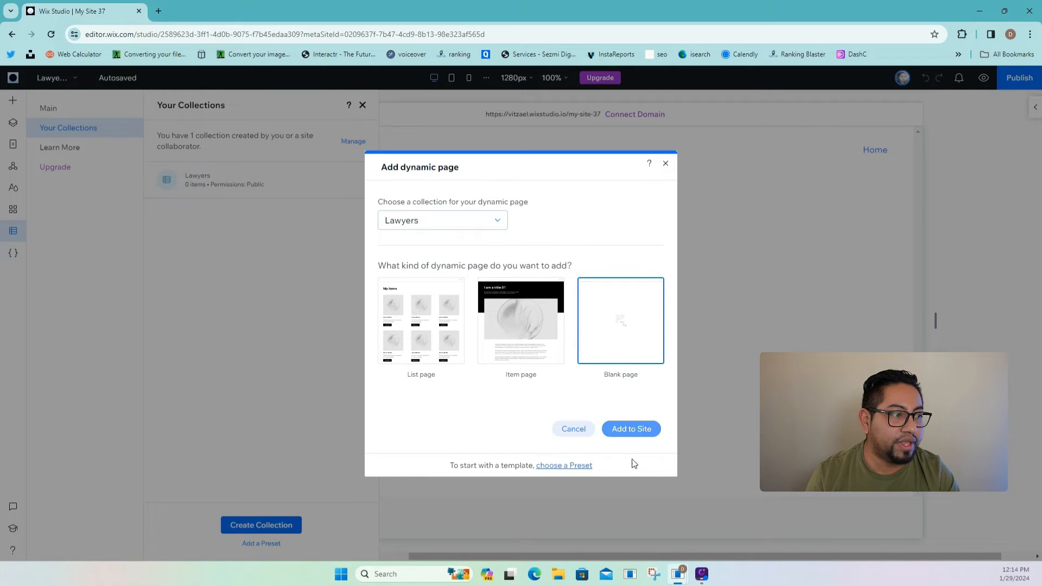
click(633, 429)
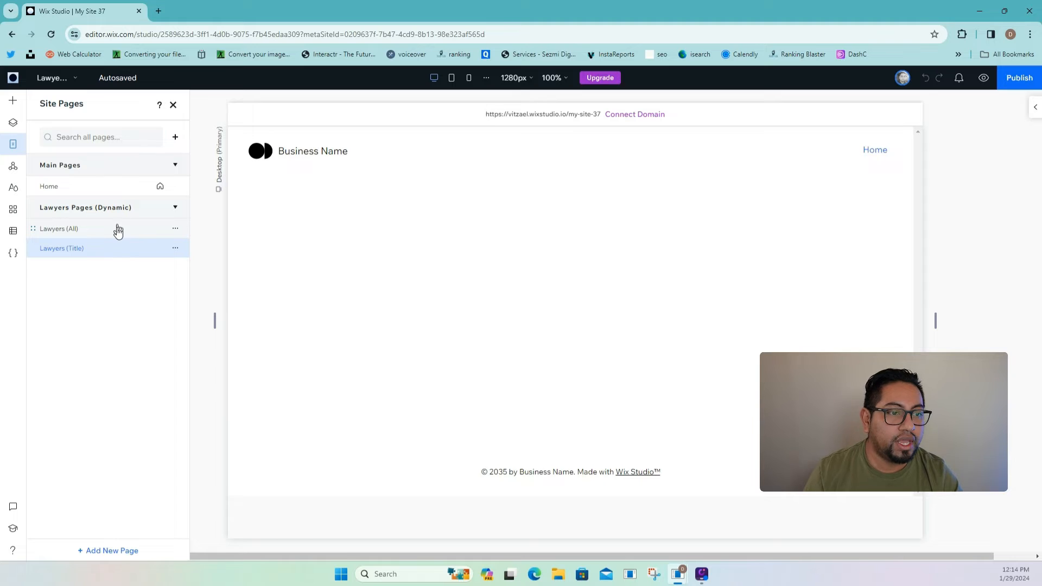
- Check that Lawyers (All) connects to the Lawyers collection through the Lawyers Item dataset
click(117, 228)
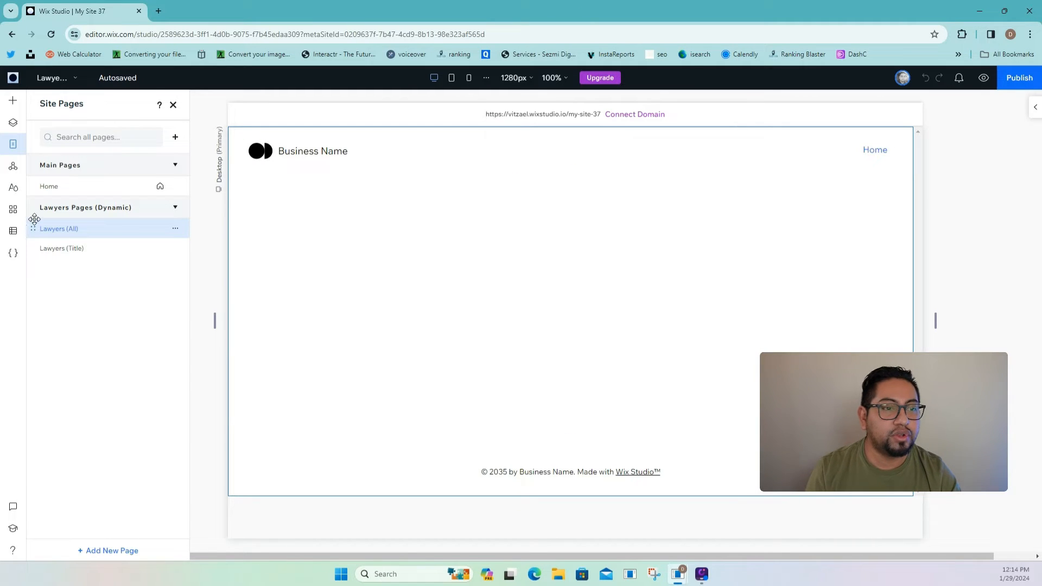
click(17, 233)
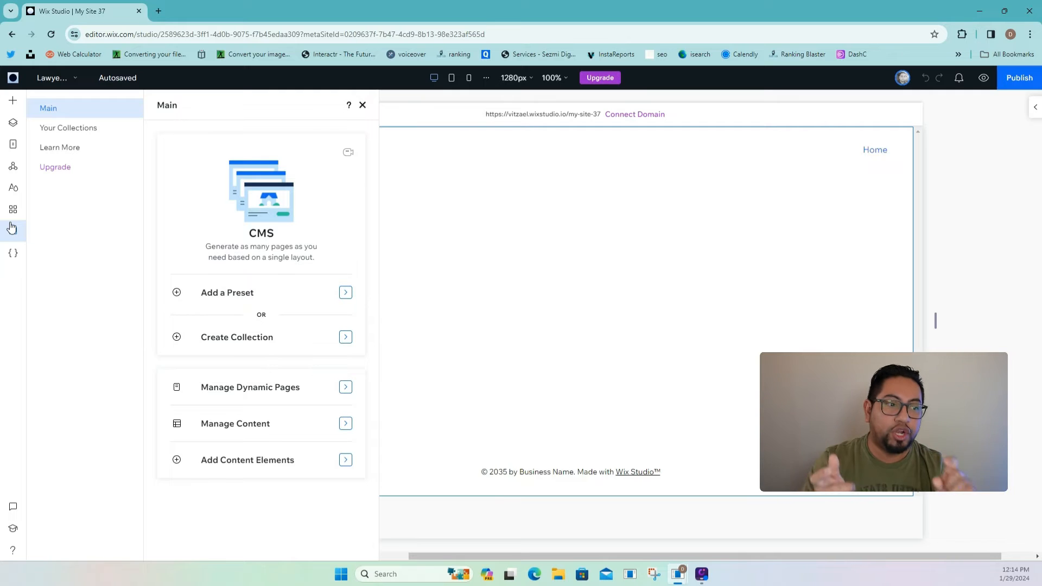
click(237, 469)
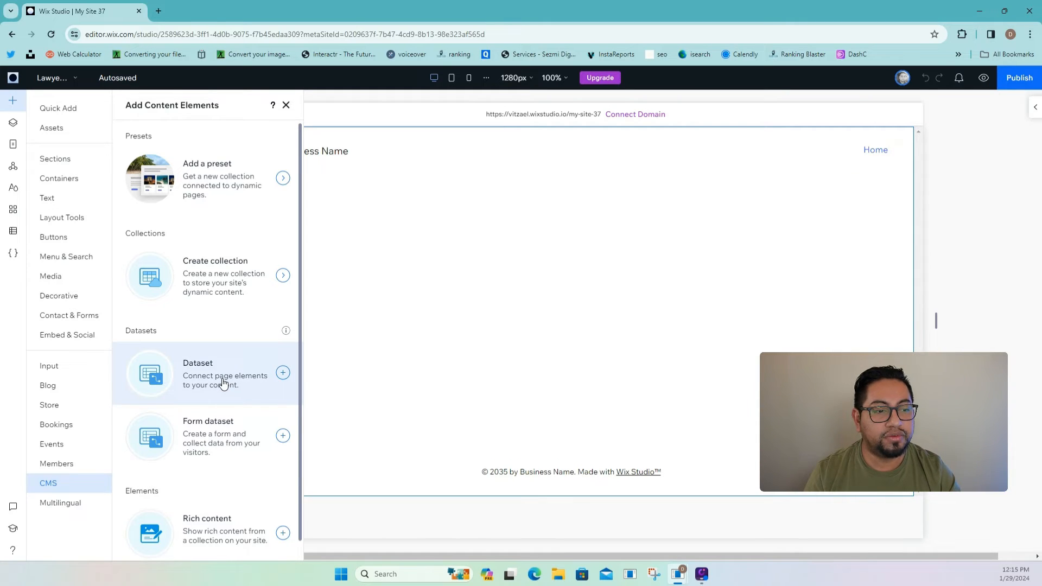
click(1034, 110)
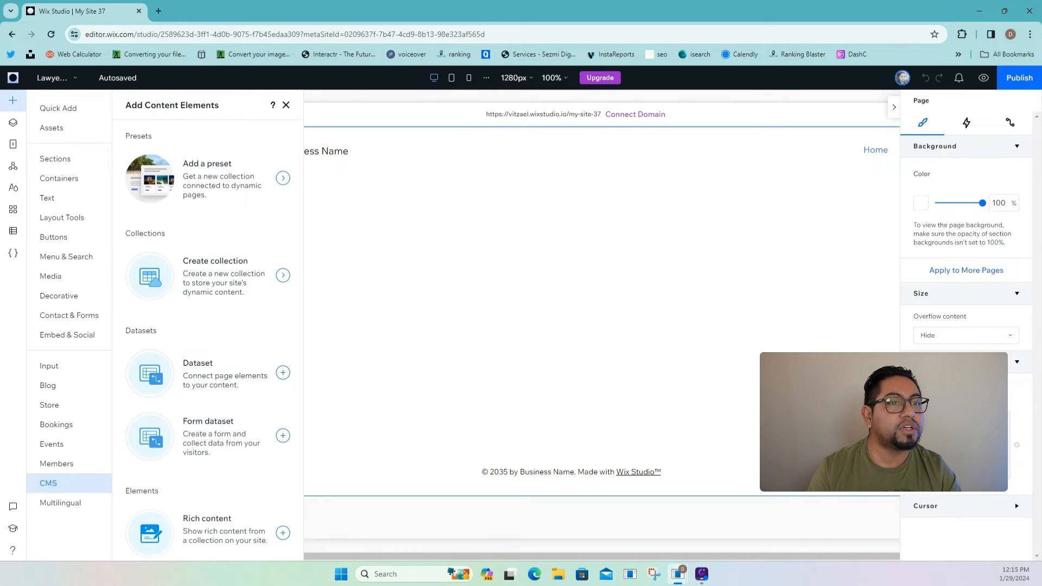
click(13, 144)
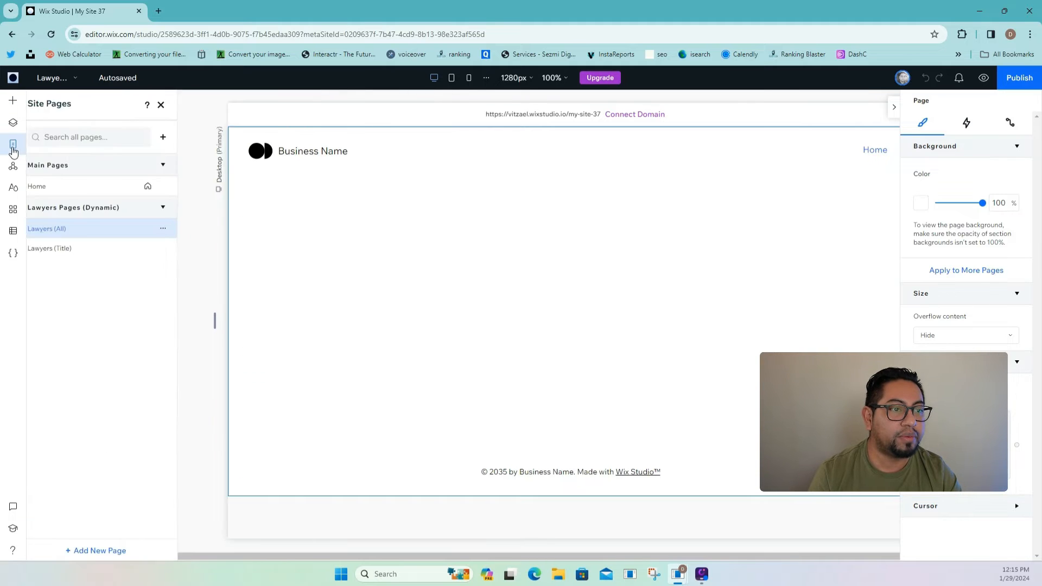
click(1012, 123)
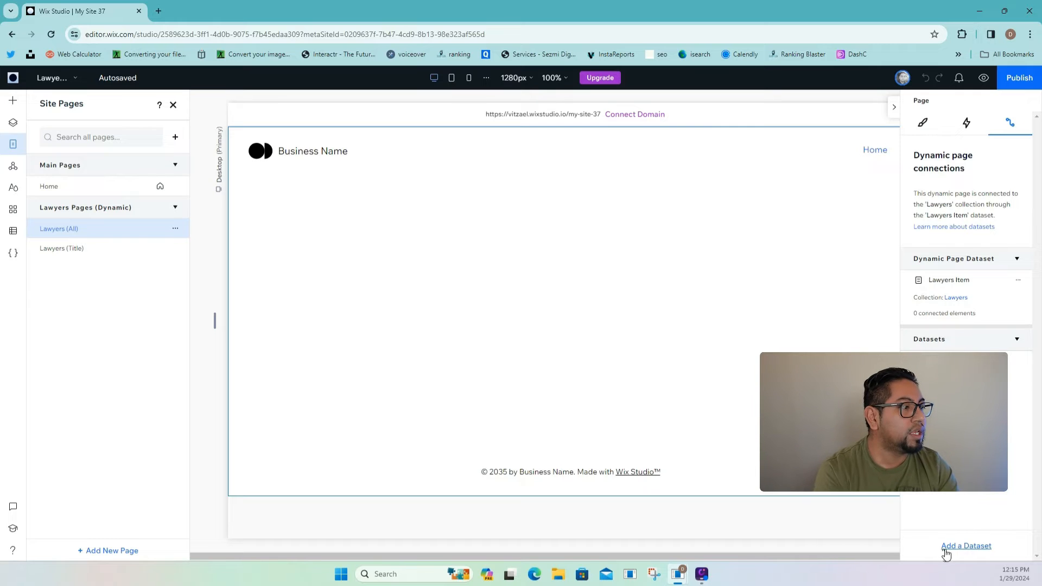
click(966, 546)
click(499, 296)
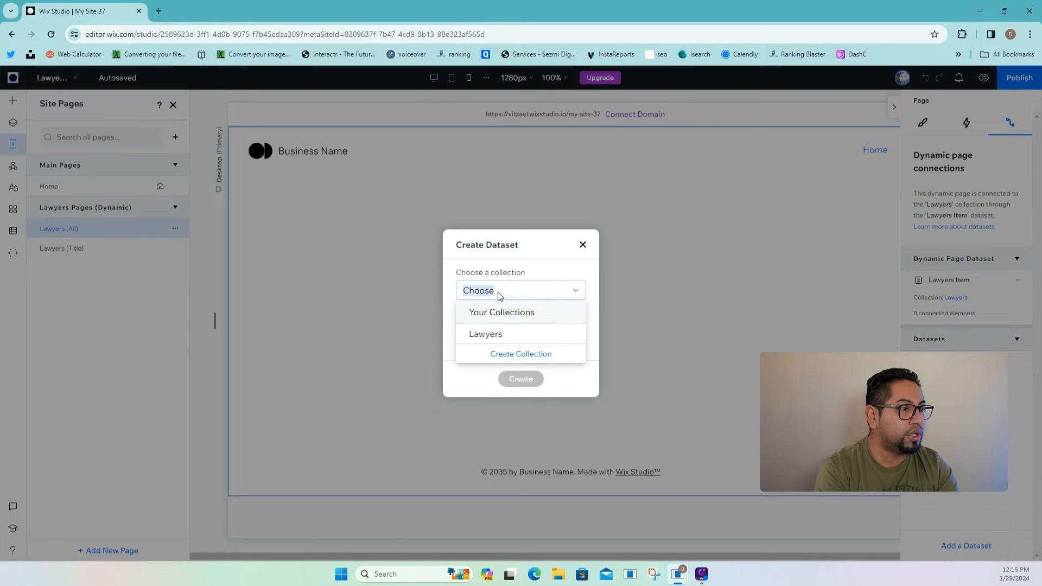
click(497, 333)
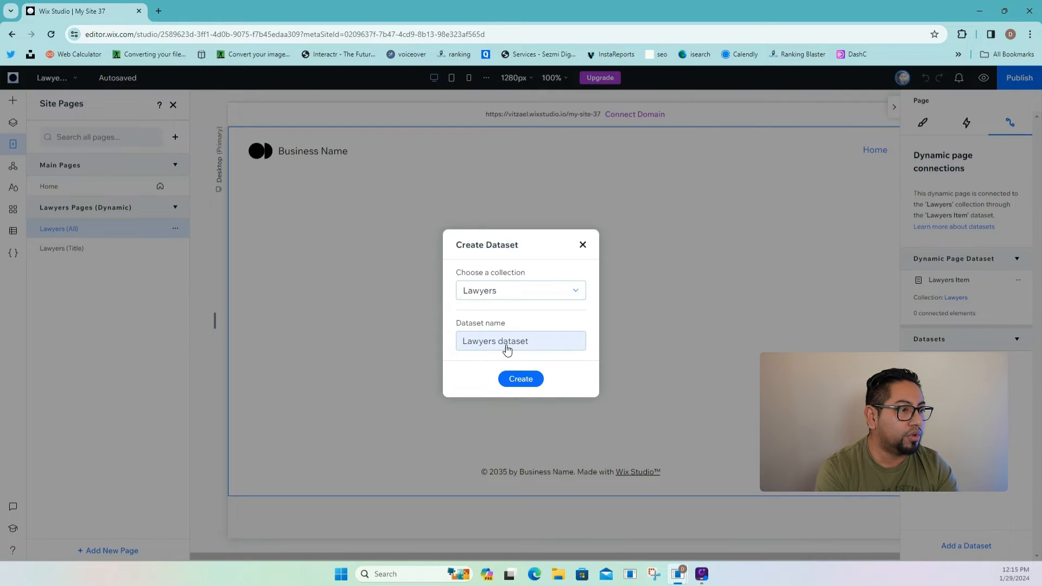
click(515, 380)
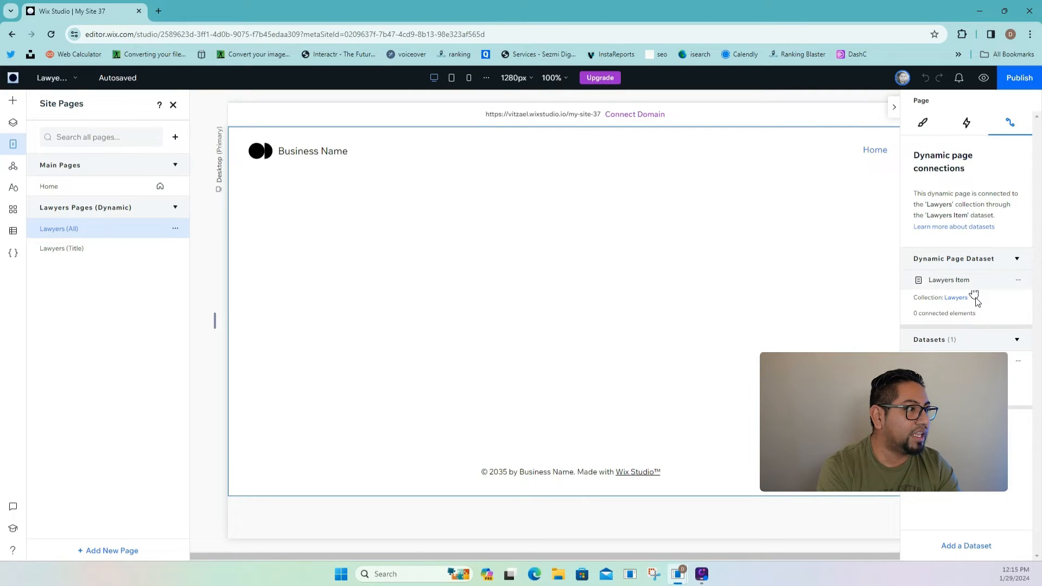
click(1019, 364)
click(971, 393)
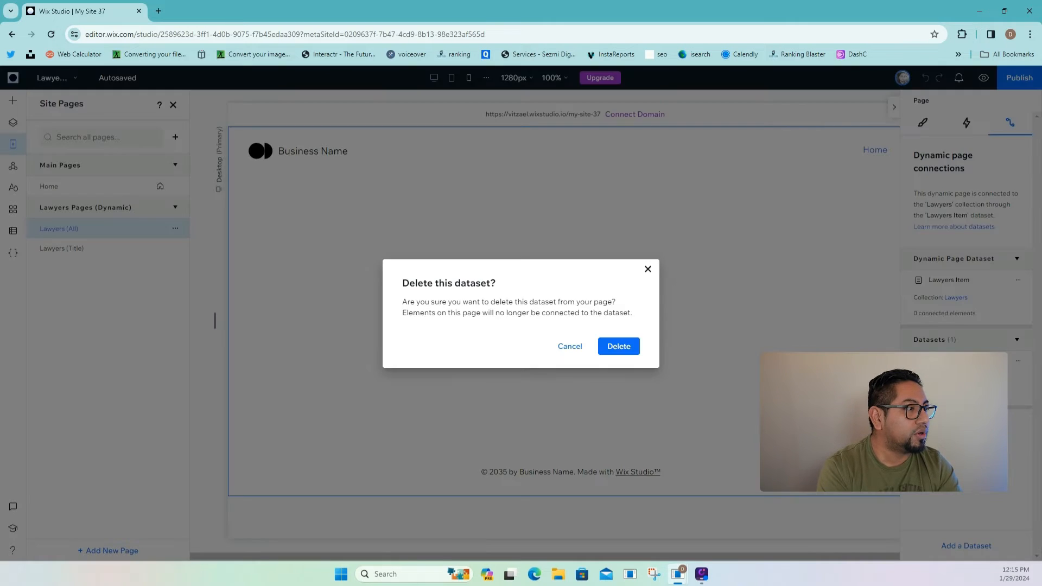
click(624, 352)
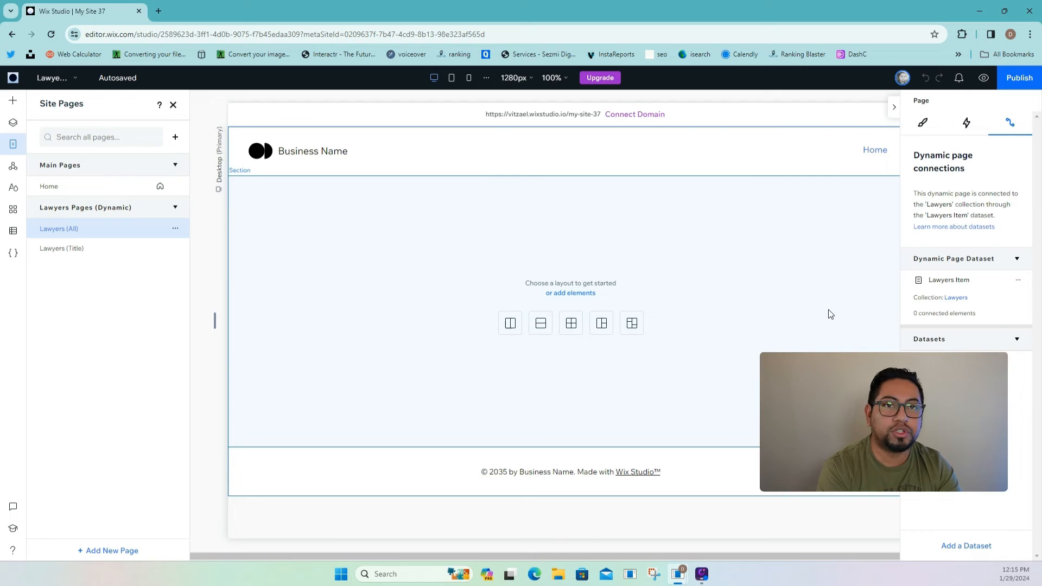
- Select the empty section on the Lawyers (All) page to show its Section settings
click(744, 311)
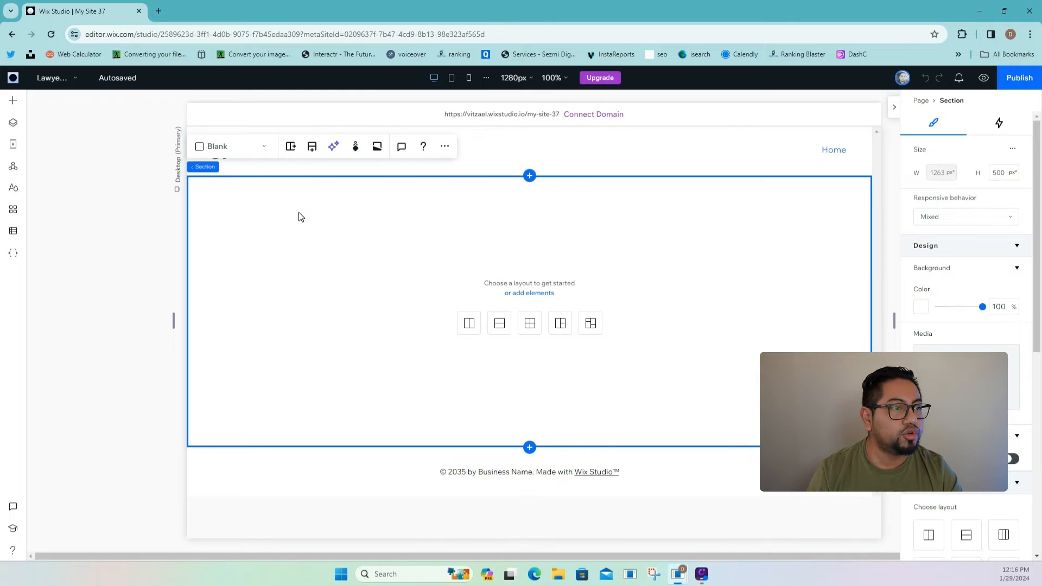
click(14, 145)
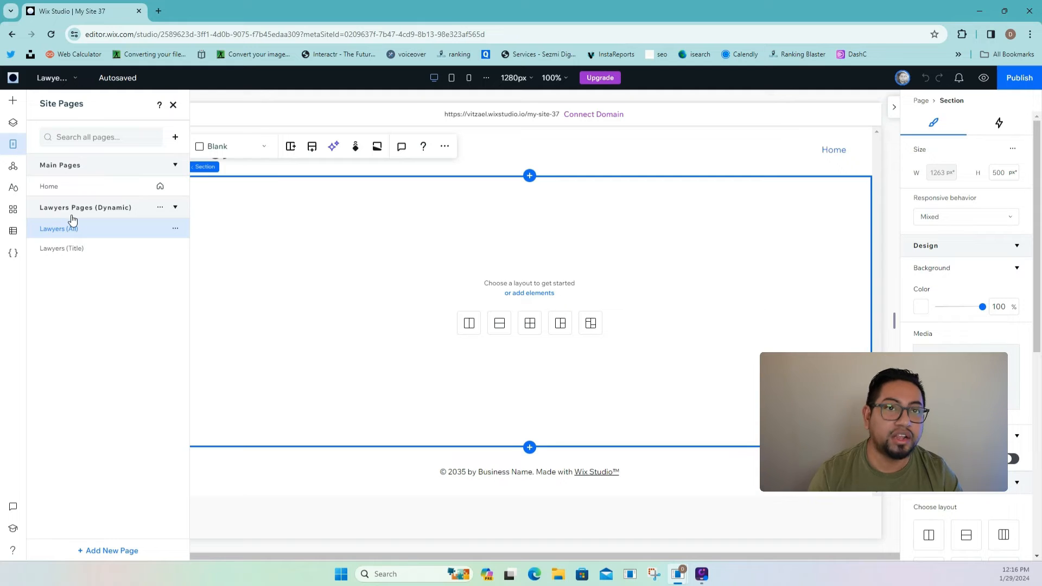
click(222, 197)
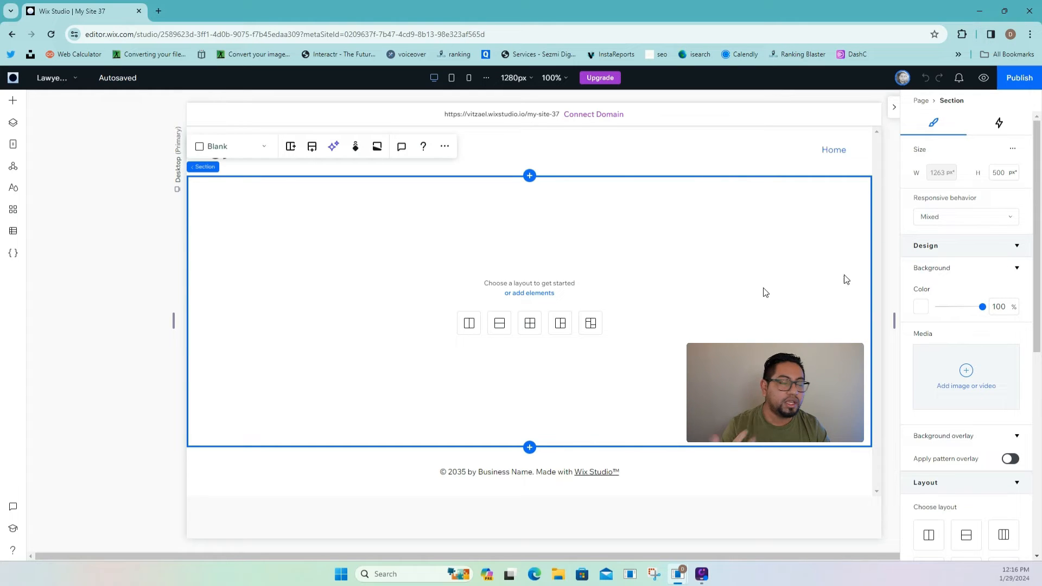
- Set the section's left and right padding to 5%, then bring up Add Elements
scroll(964, 368, down, 6)
scroll(957, 437, down, 1)
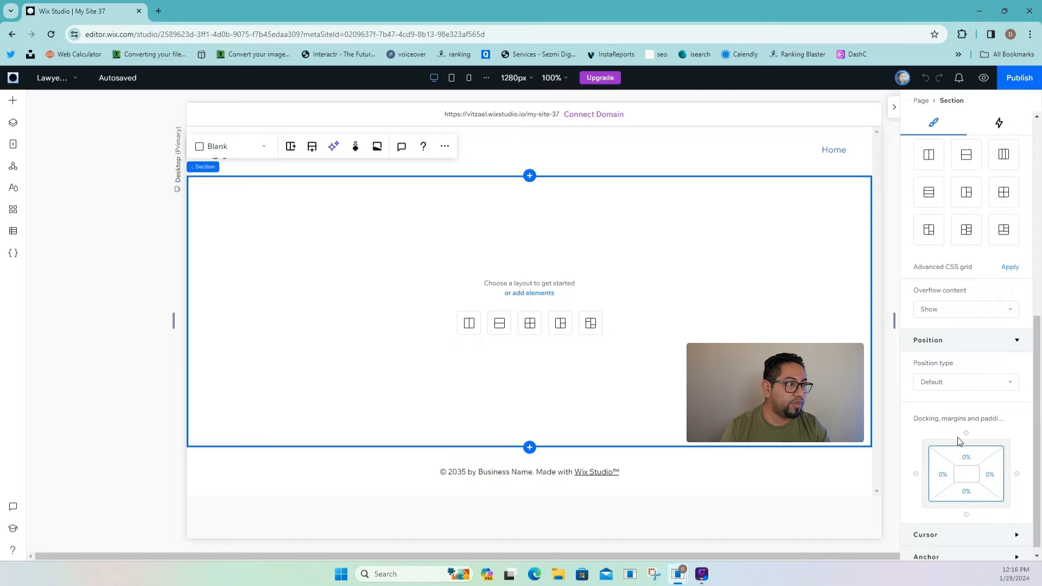
click(944, 478)
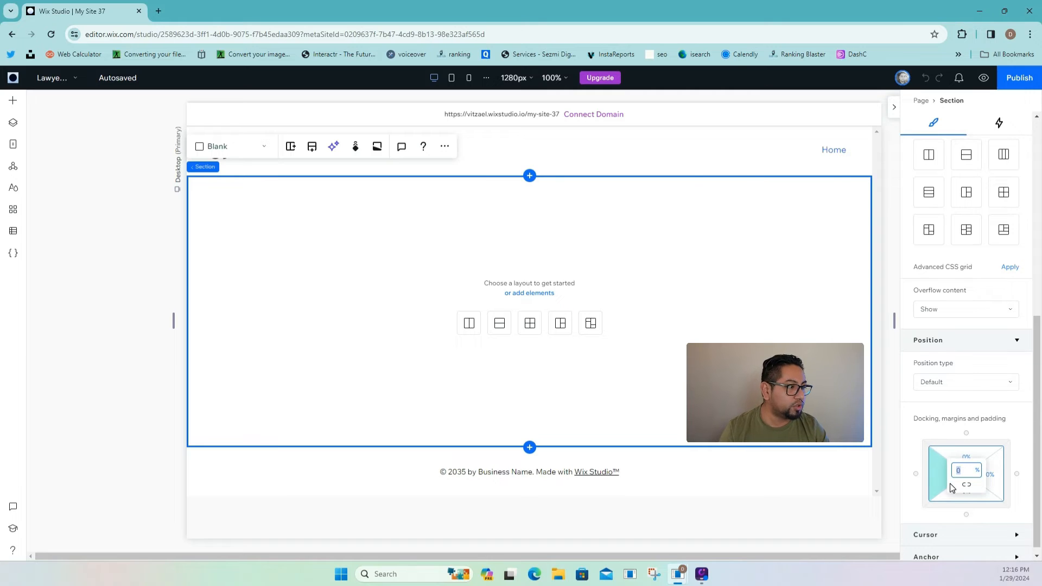
text(5)
click(995, 477)
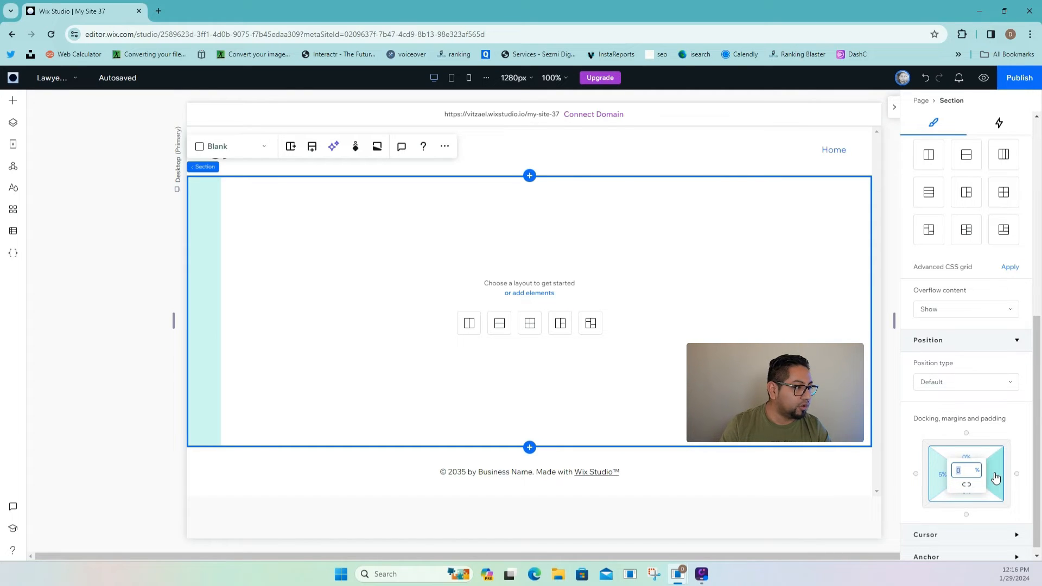
text(5)
key(Return)
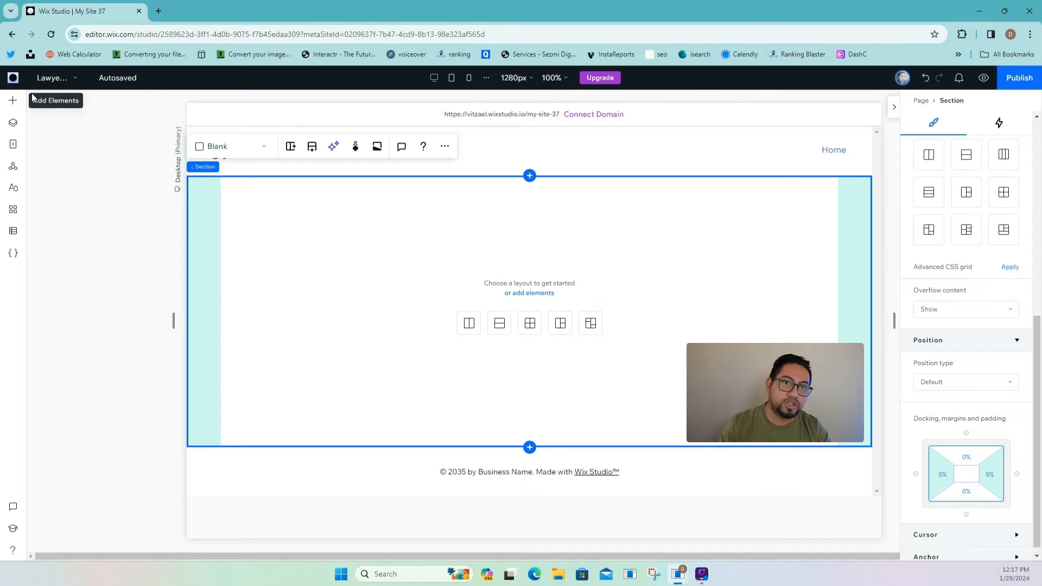
click(13, 104)
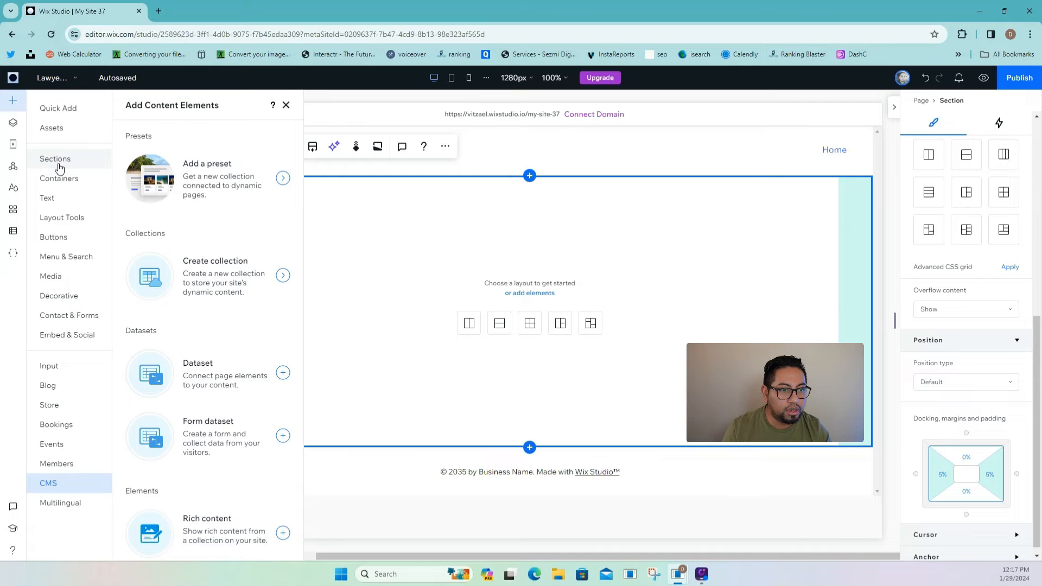
- Drag the first Cards repeater layout from Layout Tools > Repeaters into the section
click(52, 295)
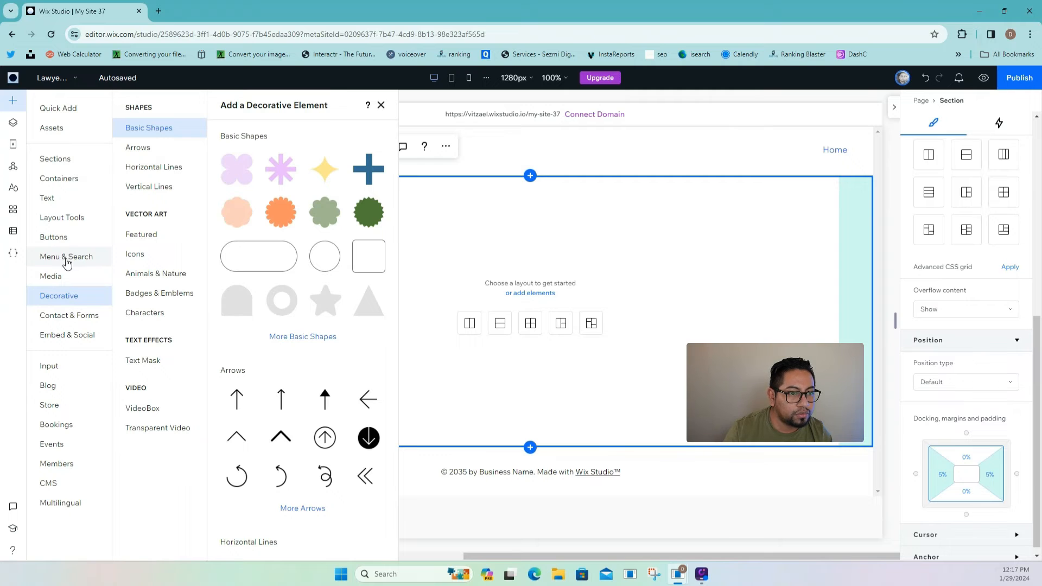
click(61, 225)
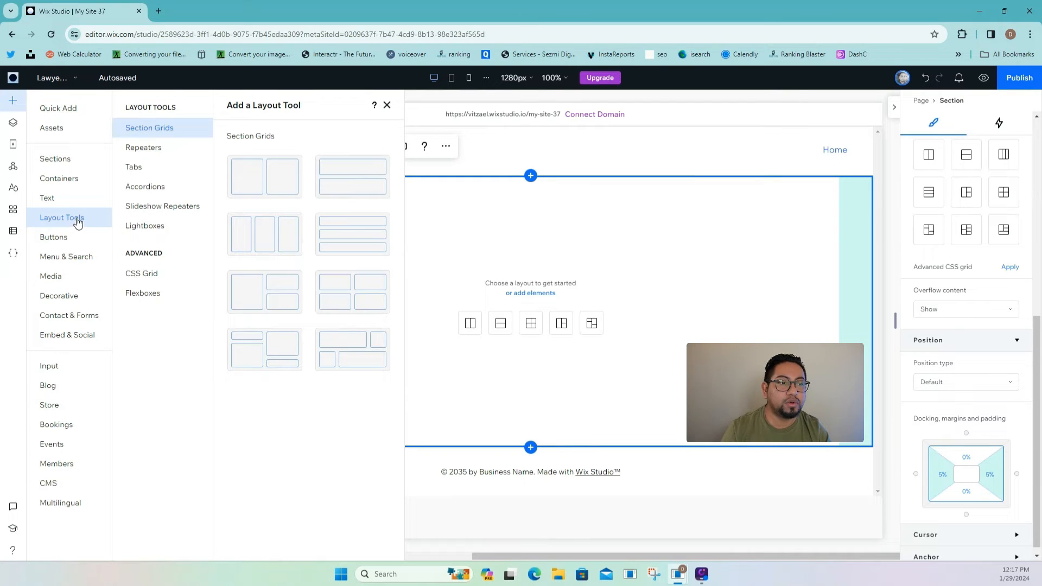
click(144, 155)
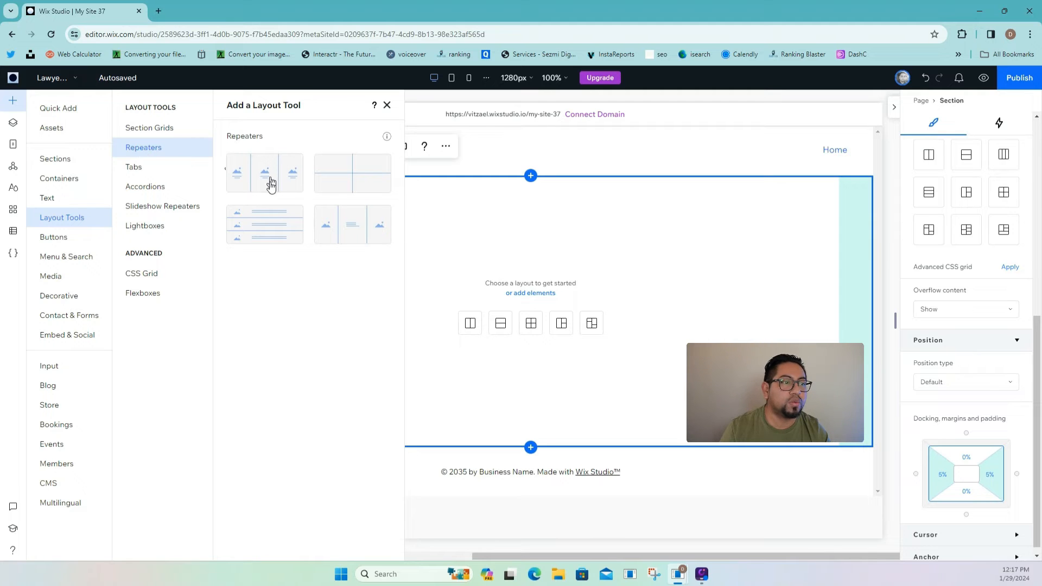
drag(271, 179, 528, 281)
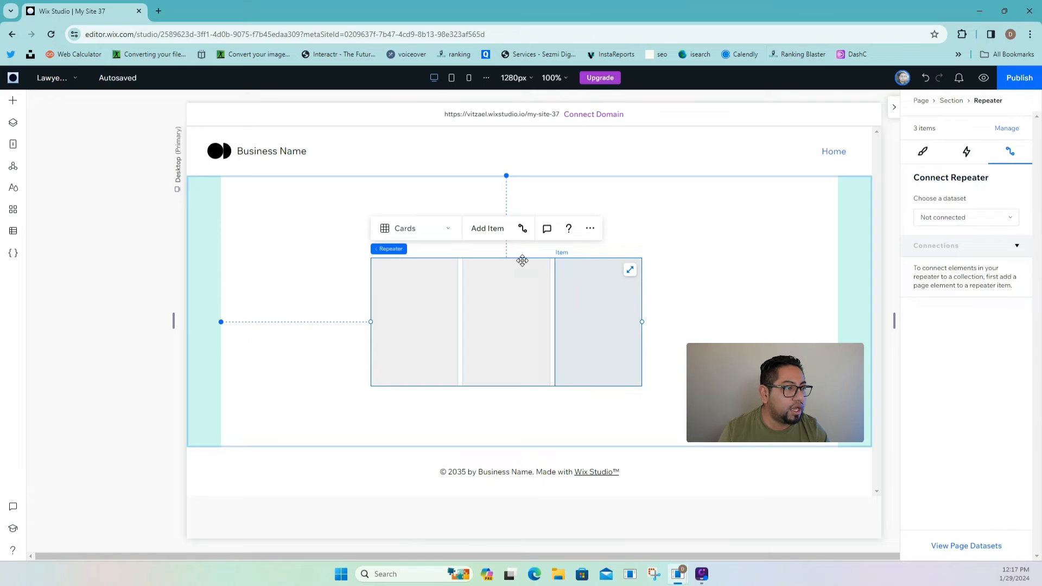
- Set the repeater to 4 cards per row, undoing an accidentally added fifth card
drag(522, 261, 455, 254)
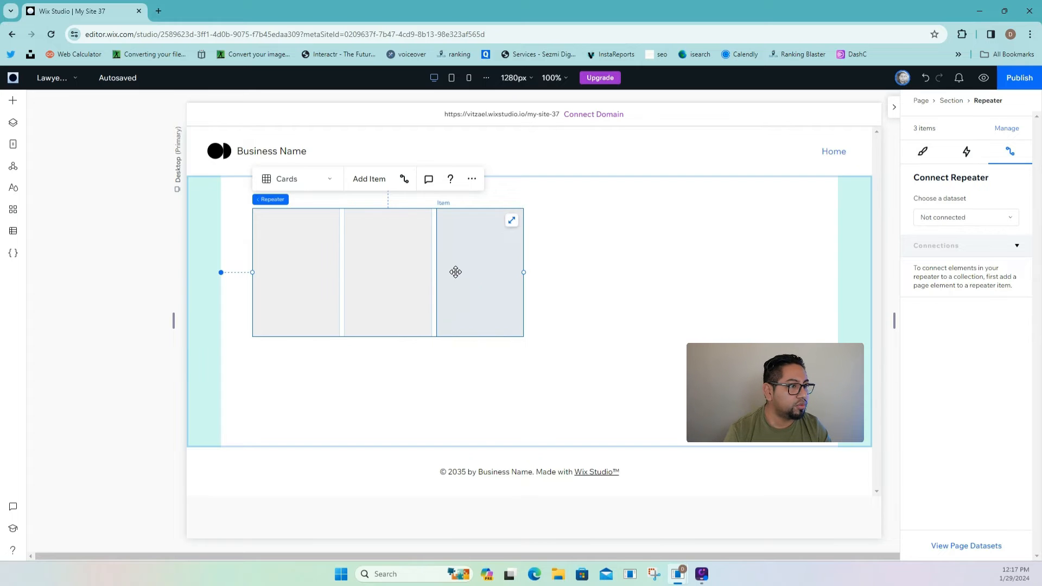
click(924, 152)
scroll(971, 293, down, 8)
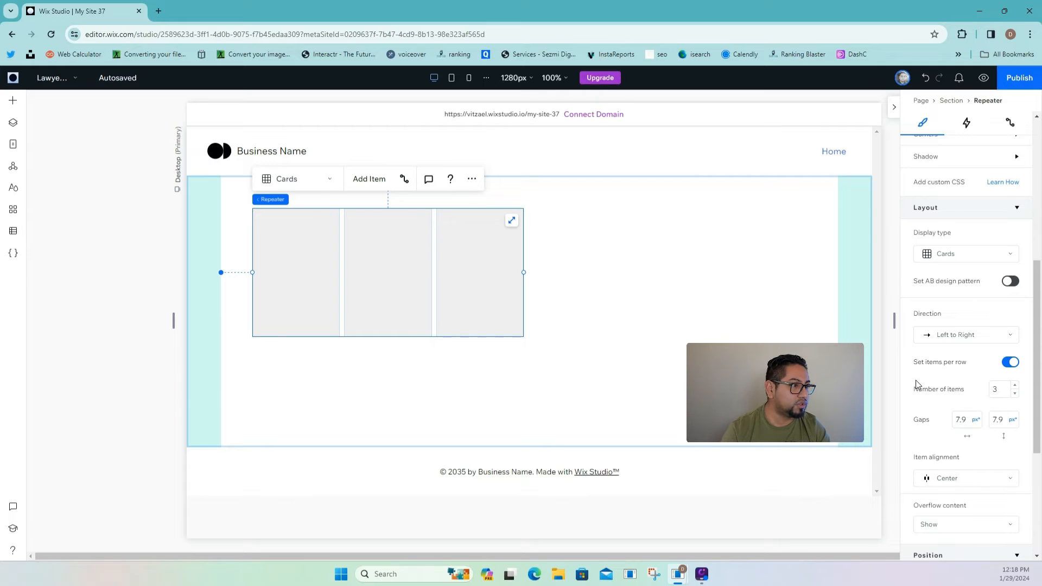
click(512, 222)
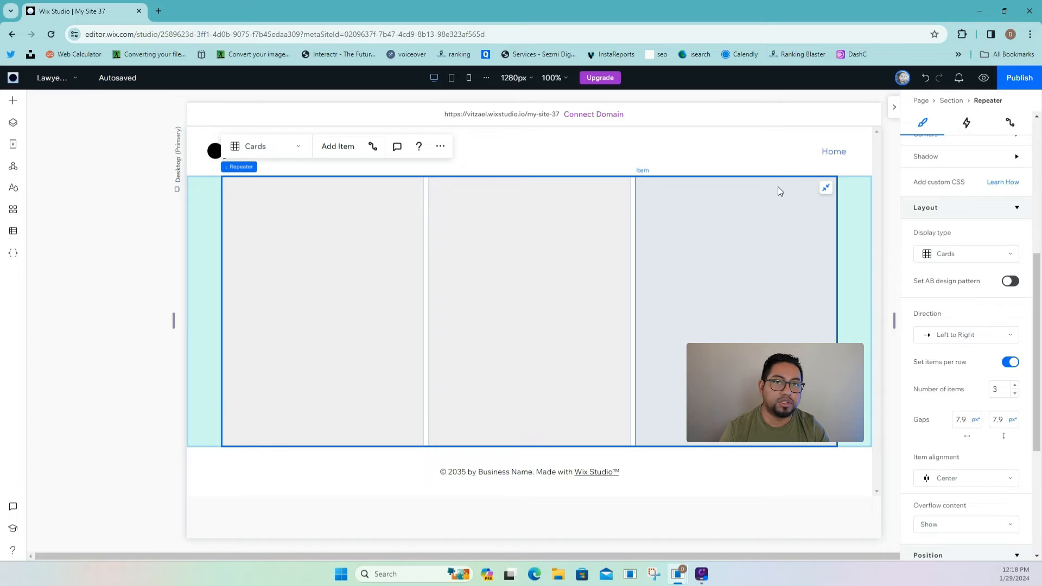
click(825, 185)
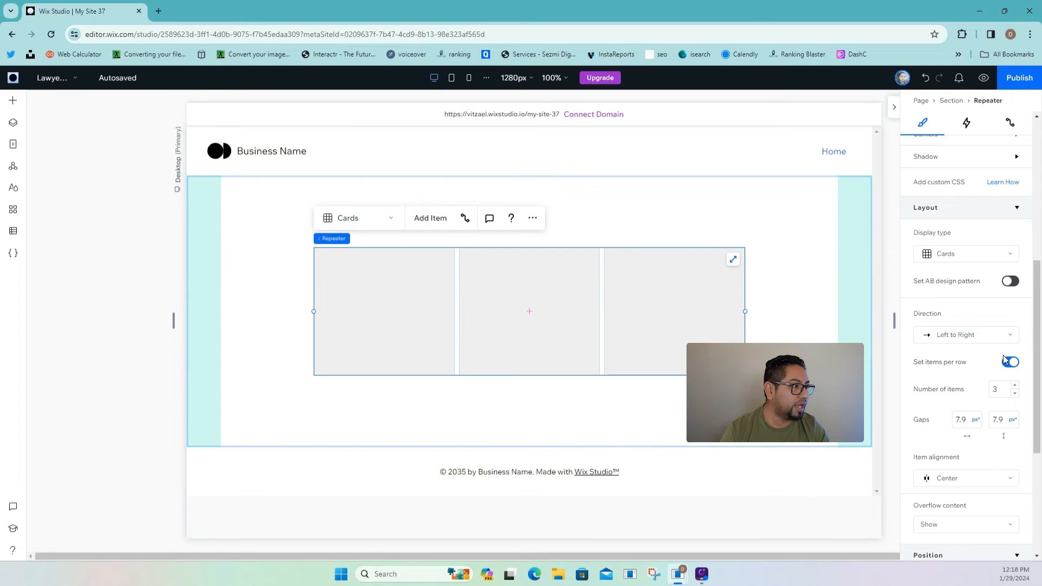
click(1013, 385)
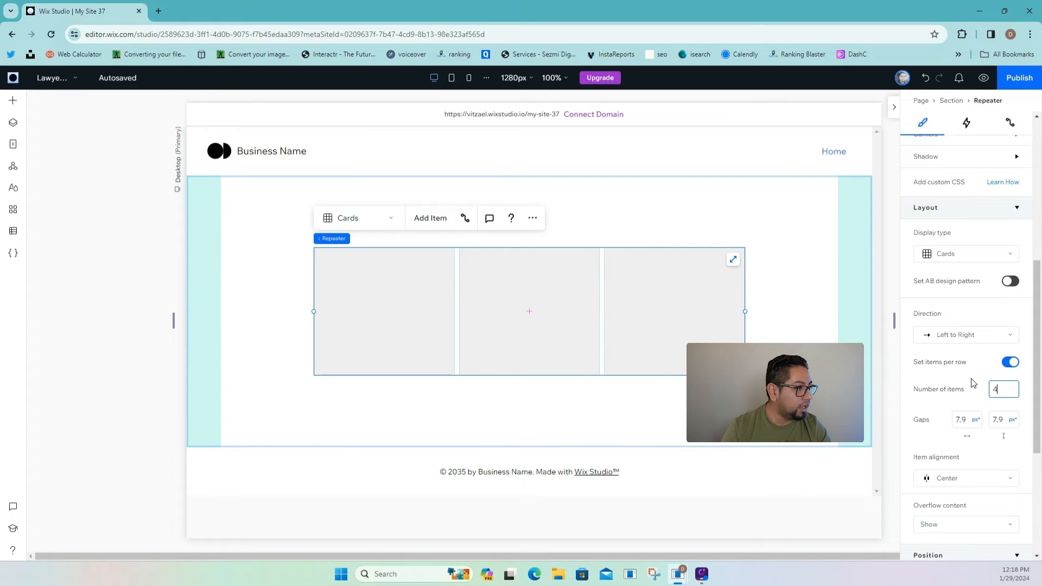
click(433, 222)
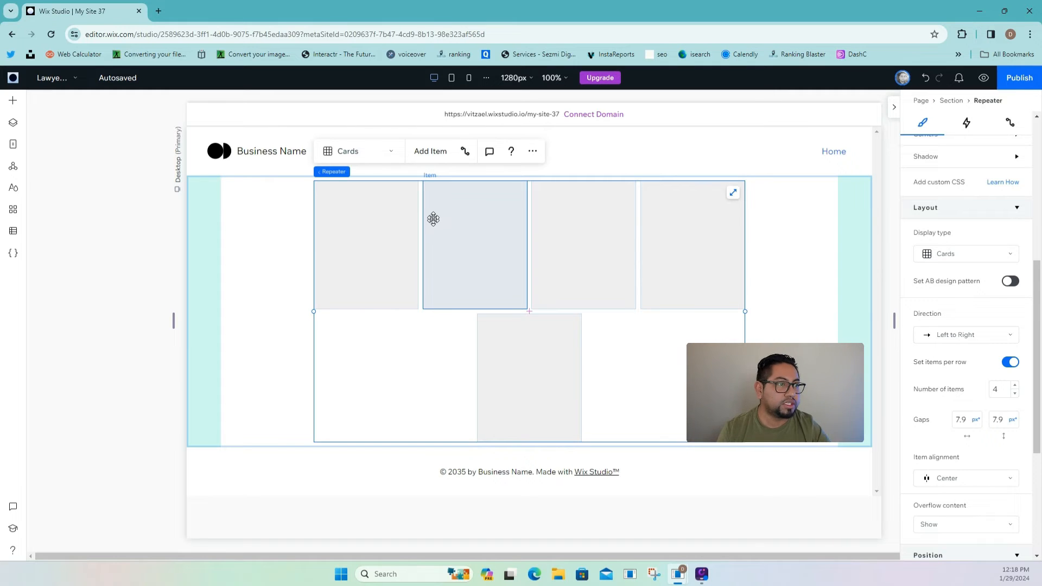
key(ctrl+z)
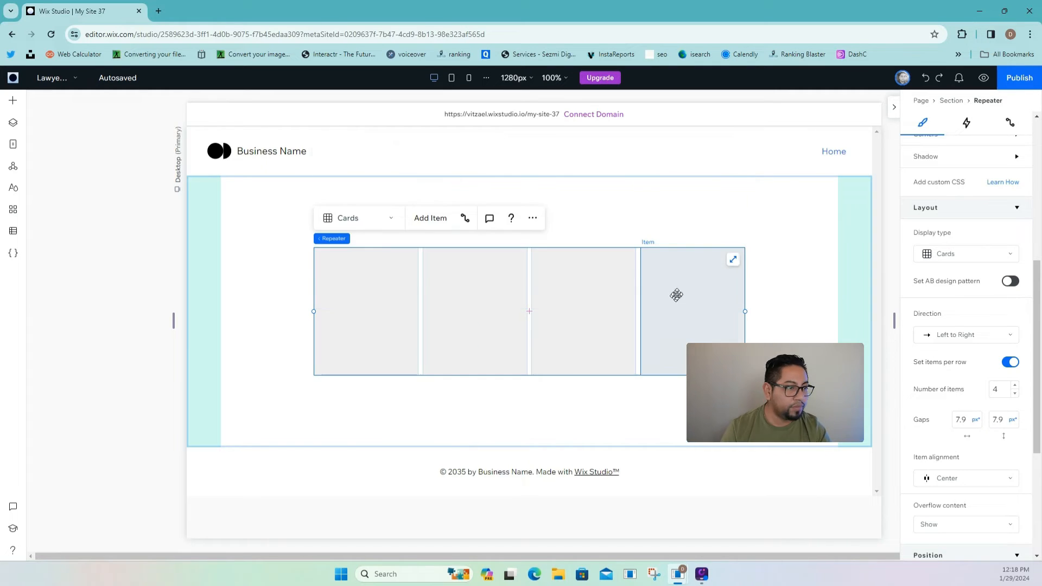
- Move the repeater to the section's top, shorten the section, and stretch the repeater full width
click(808, 318)
drag(689, 336, 671, 269)
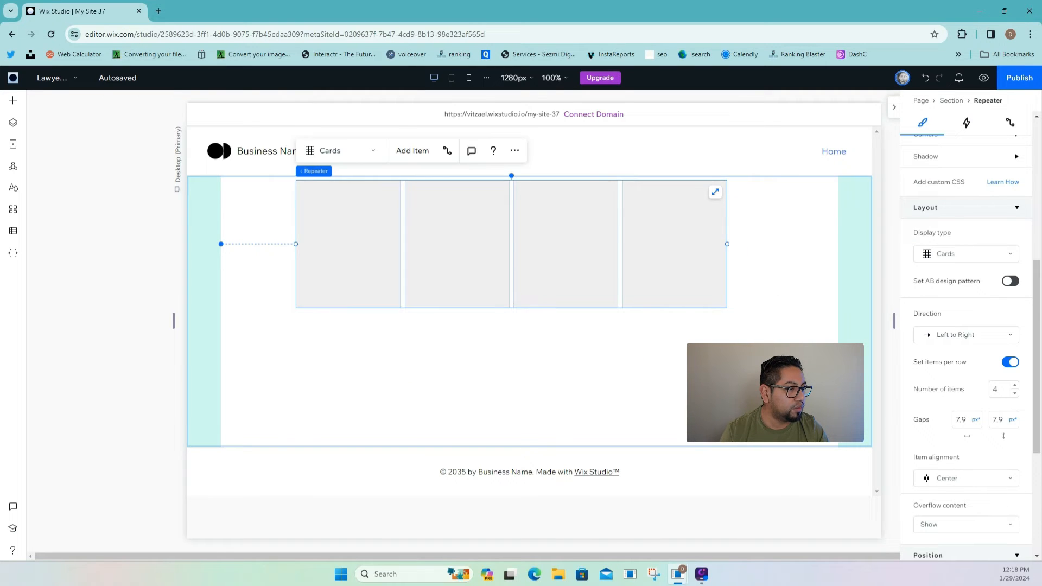
click(865, 436)
drag(866, 447, 863, 386)
drag(632, 251, 637, 282)
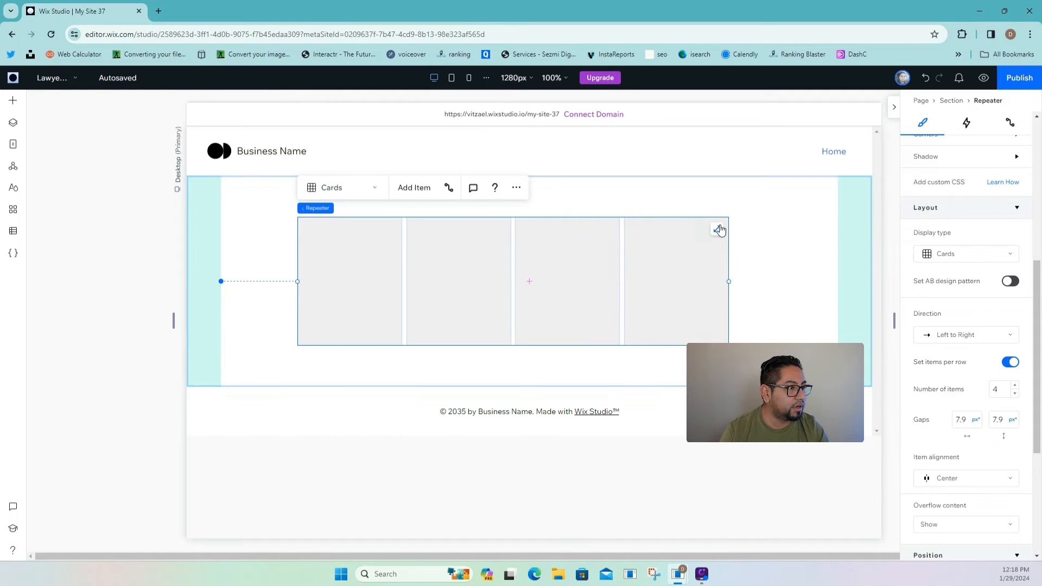
click(717, 225)
click(291, 226)
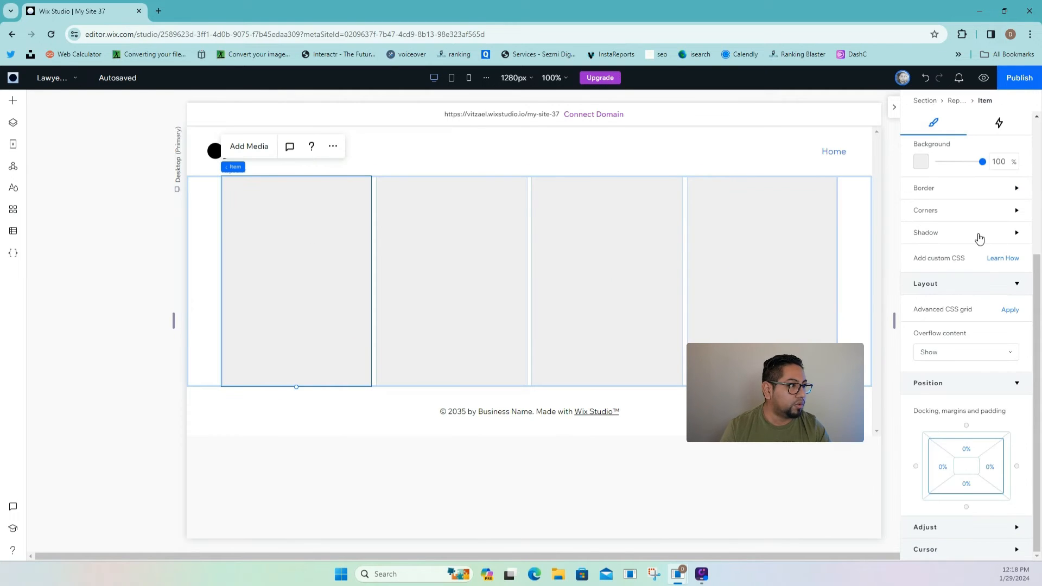
- Lower the card background opacity and add a centred 164 px portrait image to the cards
drag(981, 365, 971, 365)
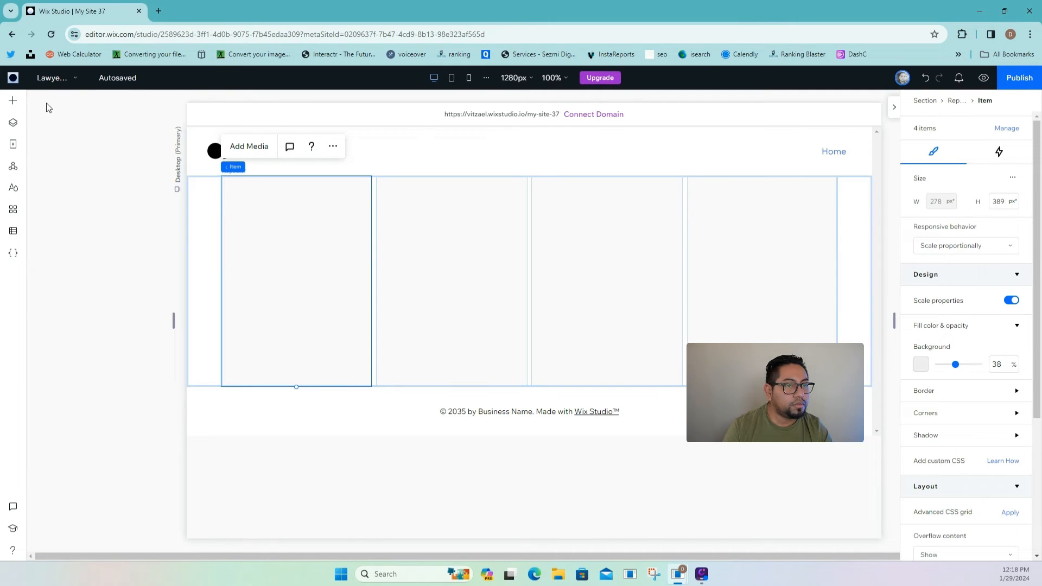
click(15, 102)
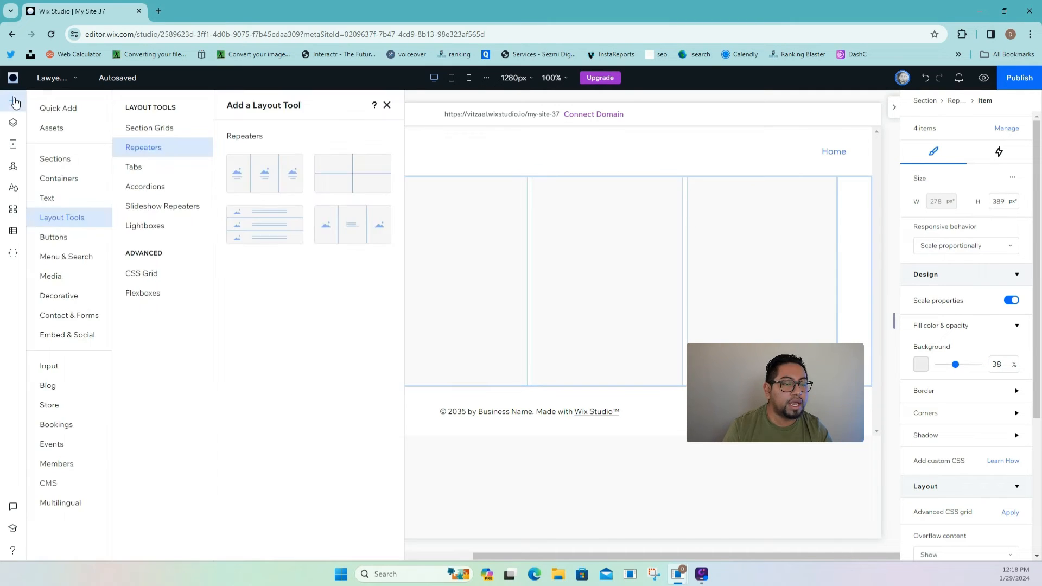
click(57, 283)
drag(314, 366, 480, 319)
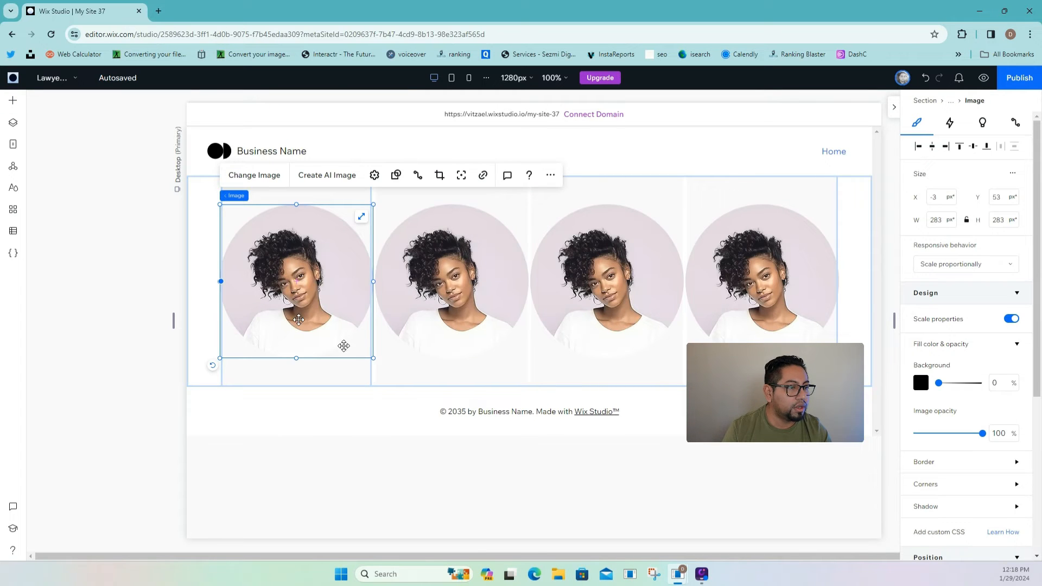
drag(372, 357, 339, 295)
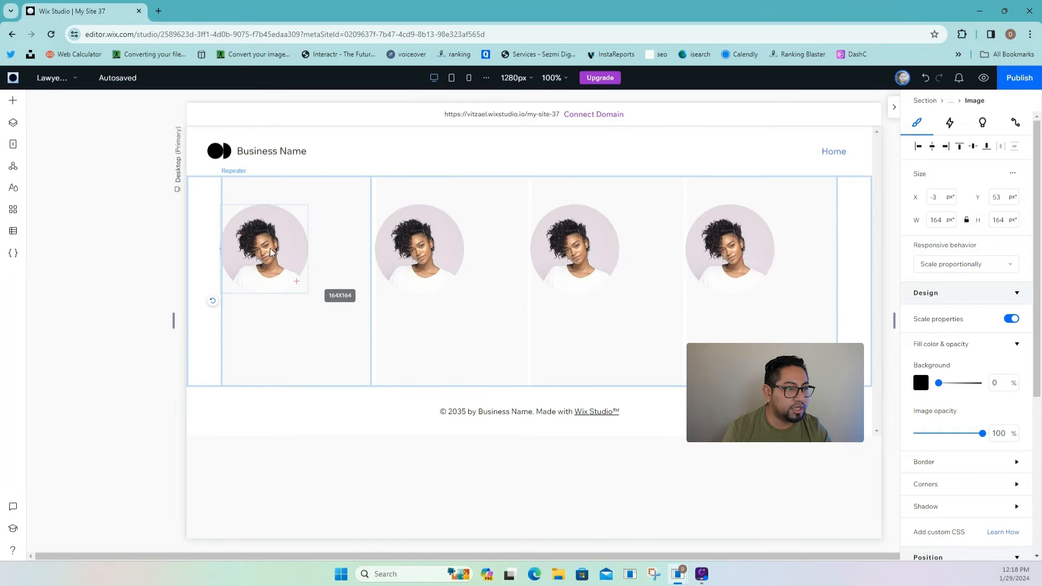
drag(269, 243, 301, 243)
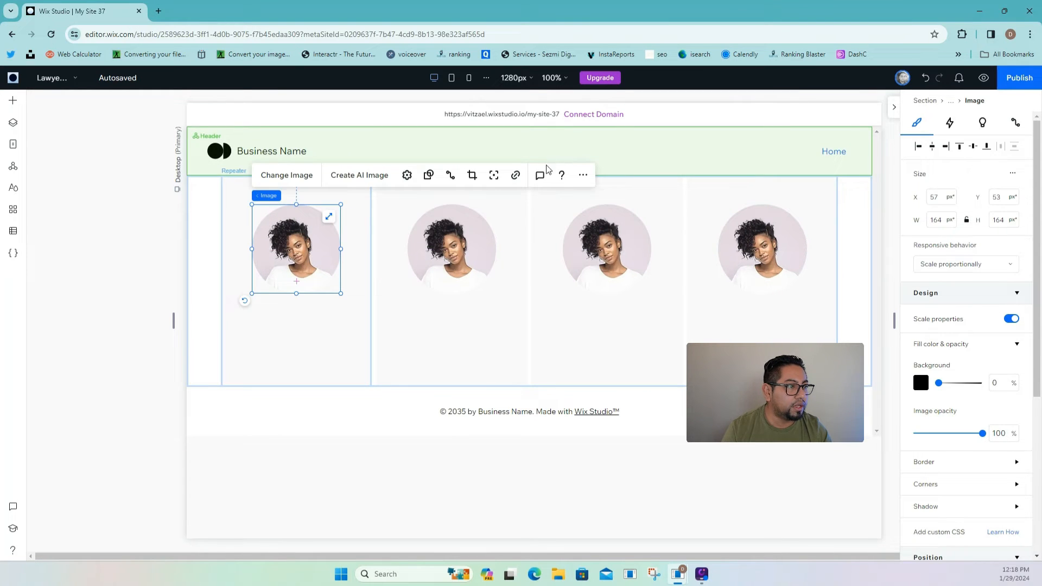
- Add a Heading 6 title to the cards and narrow it to 203 px wide
click(394, 260)
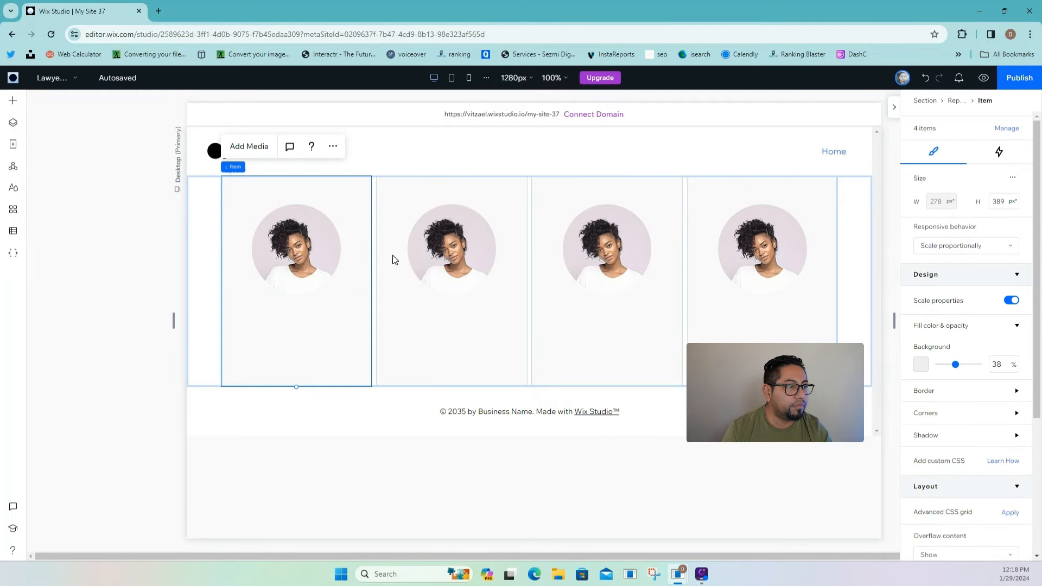
click(12, 100)
click(52, 201)
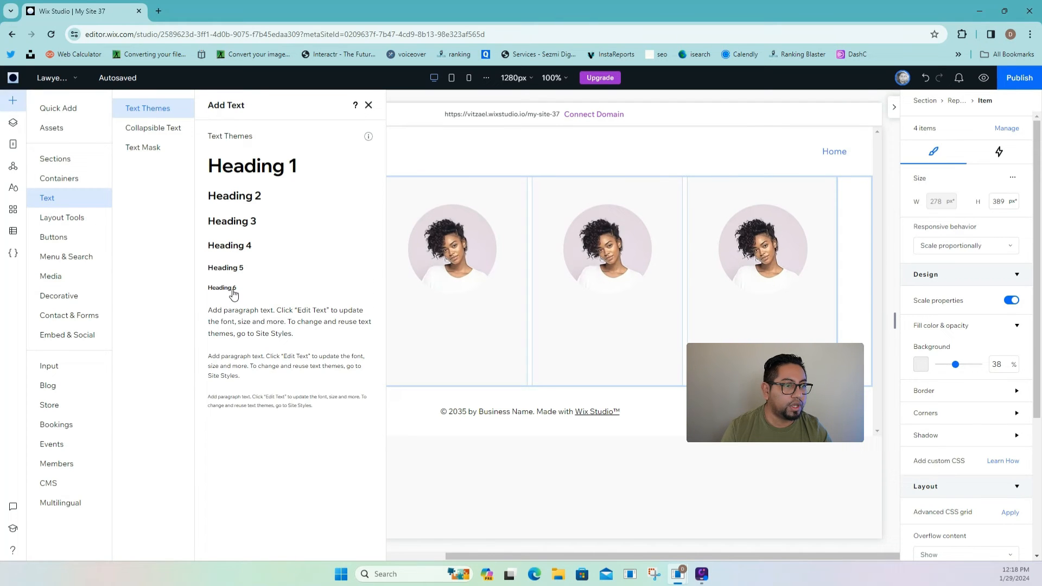
click(232, 291)
click(362, 286)
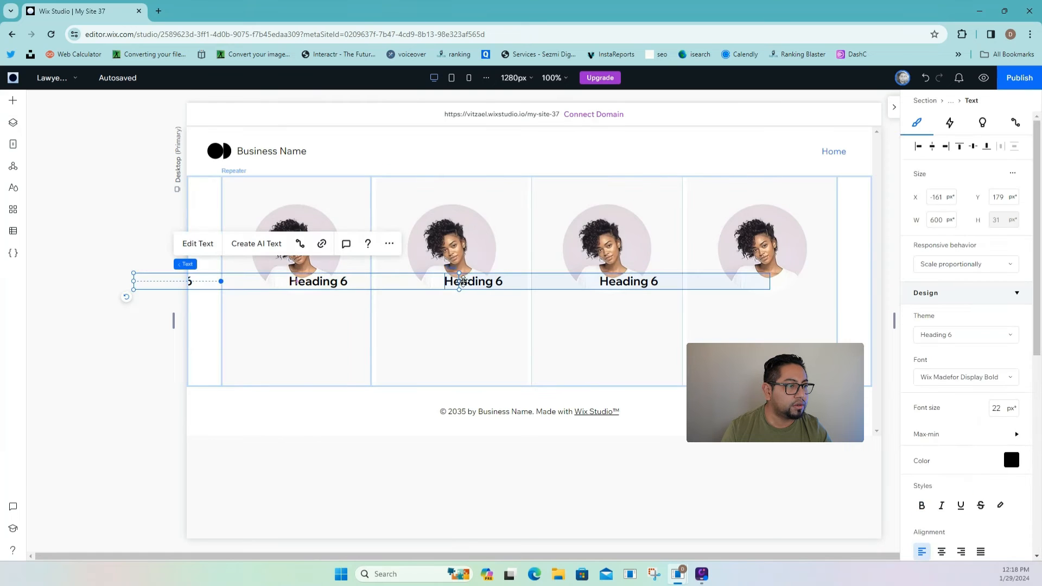
drag(459, 281, 311, 311)
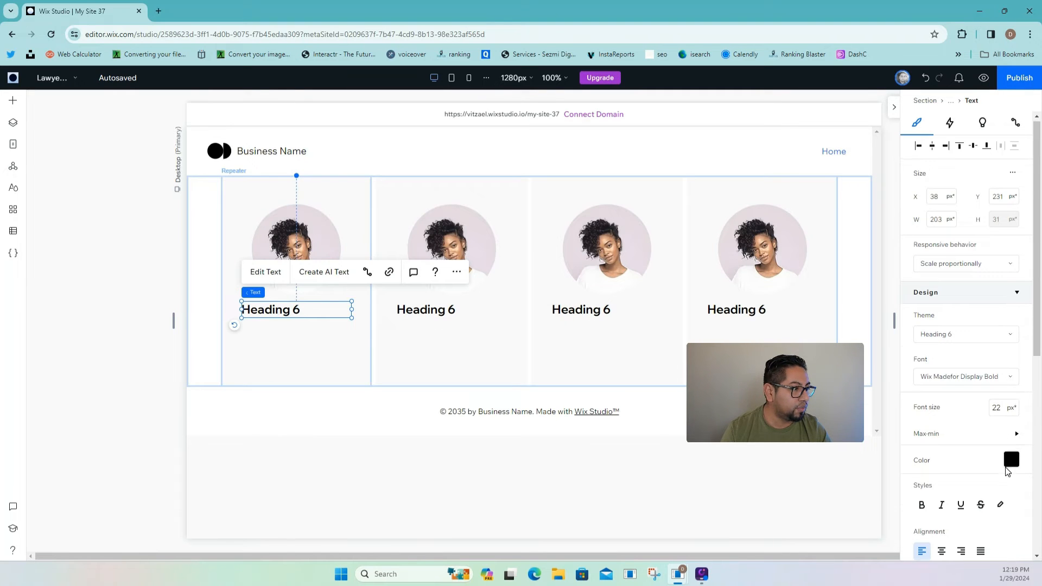
- Centre the card title and set it to Wix Madefor Text Medium at 19 px
scroll(966, 466, down, 2)
click(941, 444)
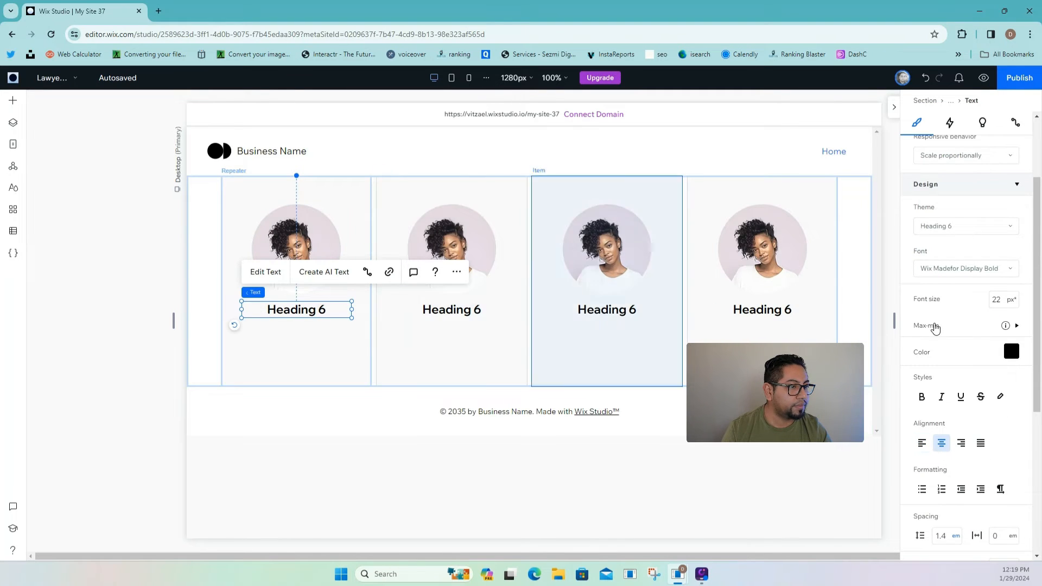
click(944, 269)
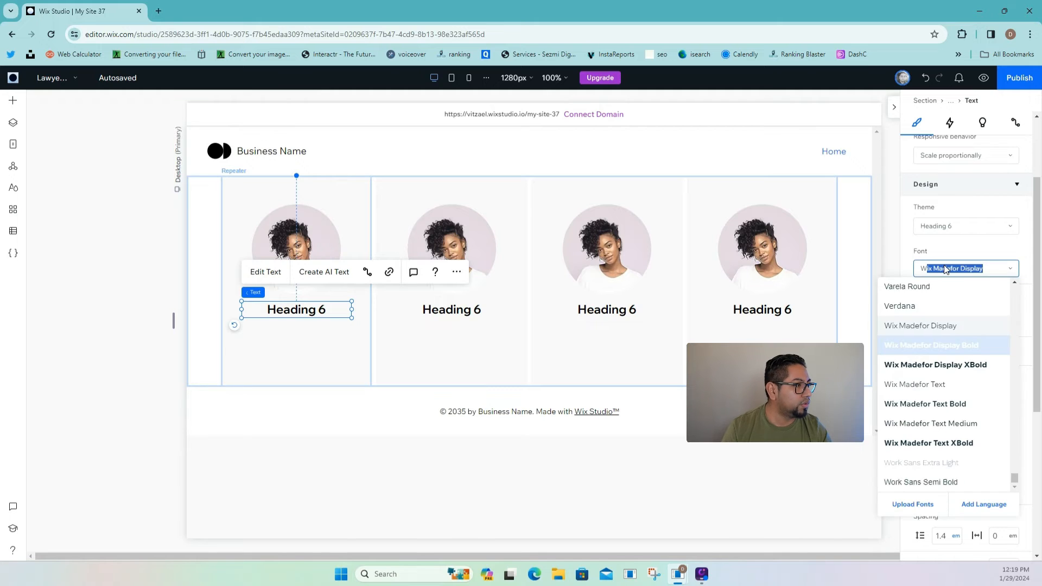
click(930, 423)
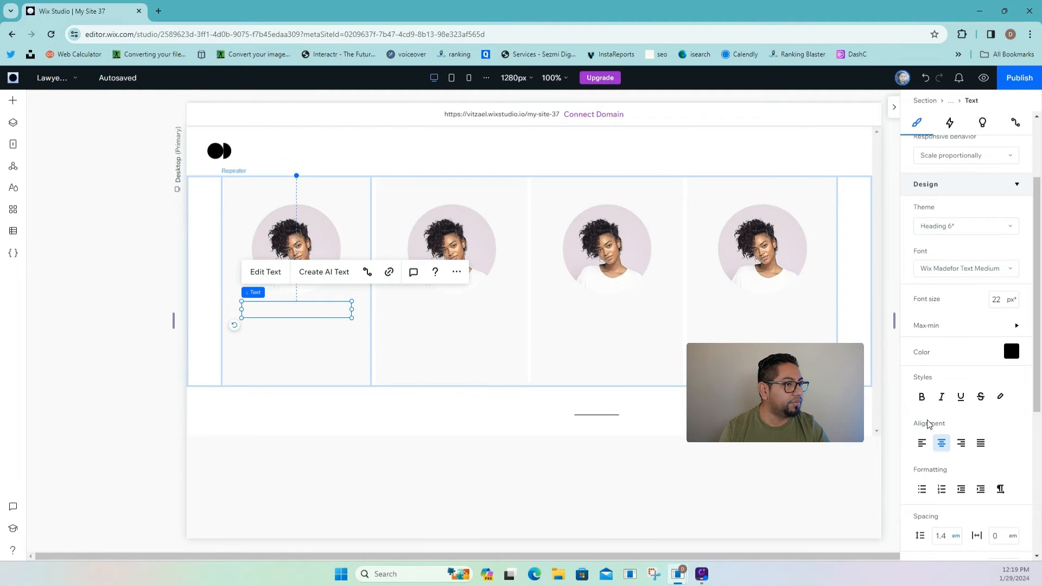
click(994, 302)
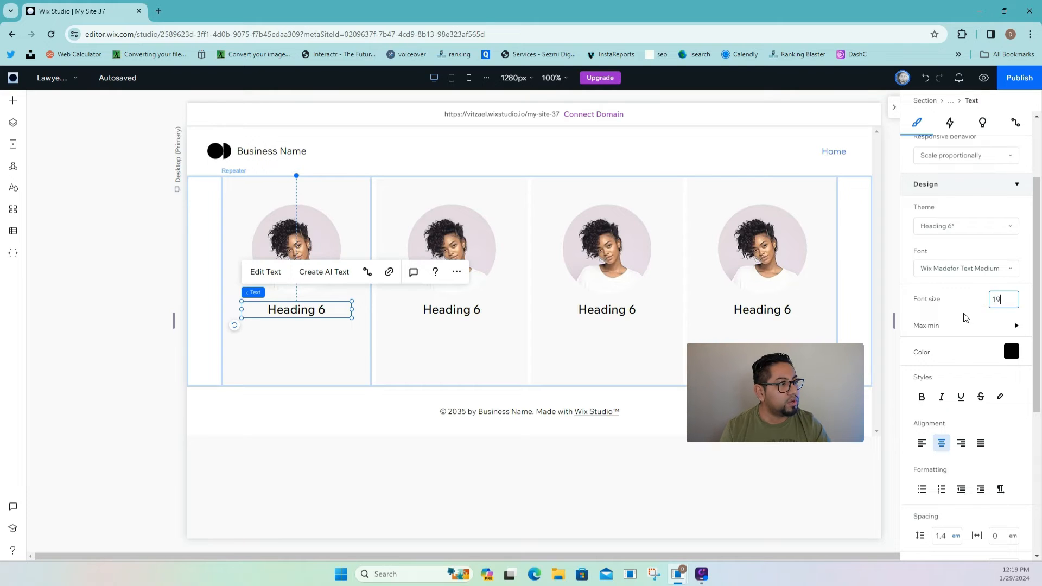
key(Return)
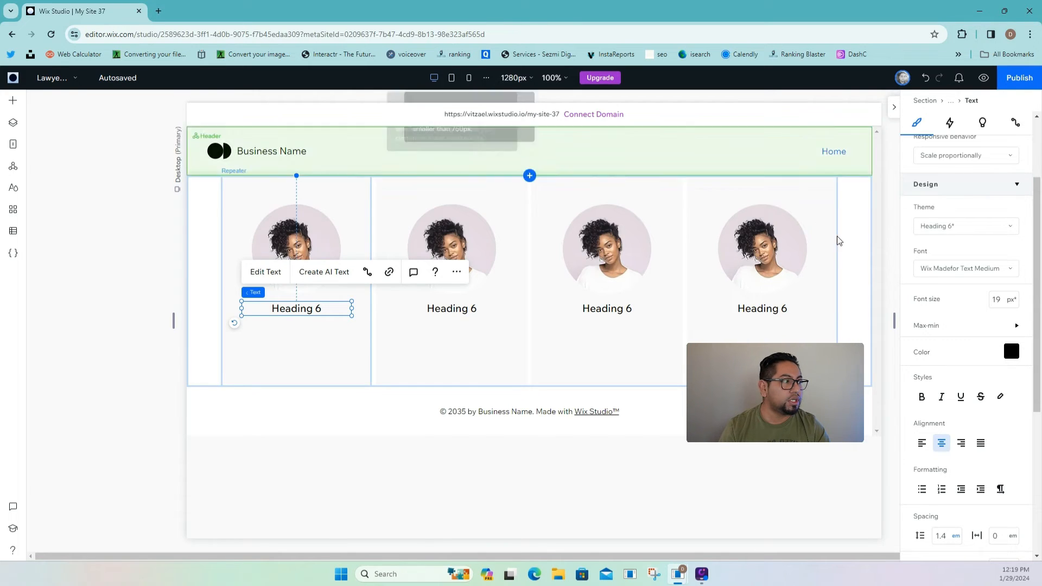
- Limit the title's font scaling to a maximum of 19 px and a minimum of 14 px
click(939, 327)
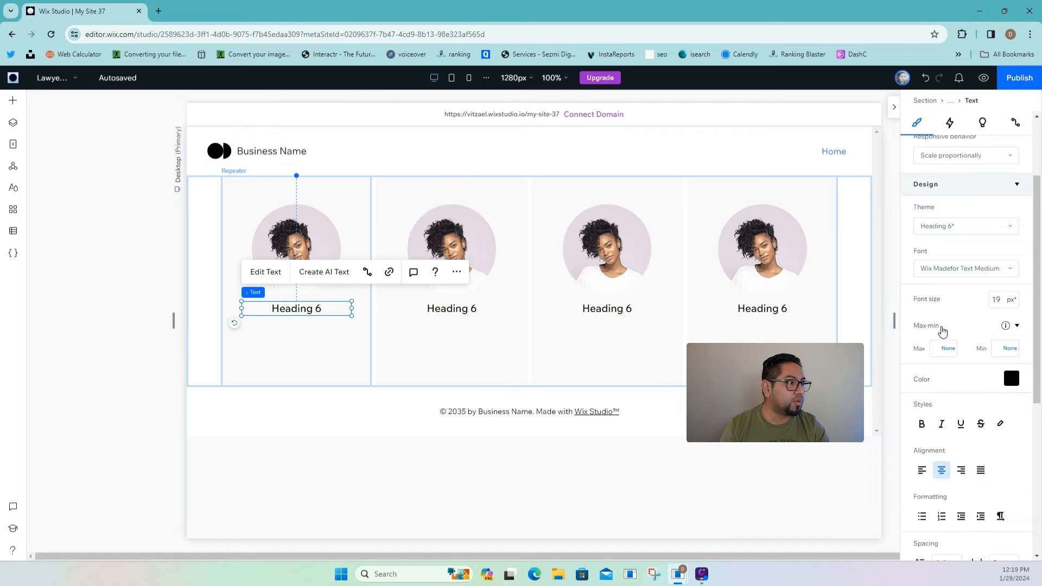
click(939, 353)
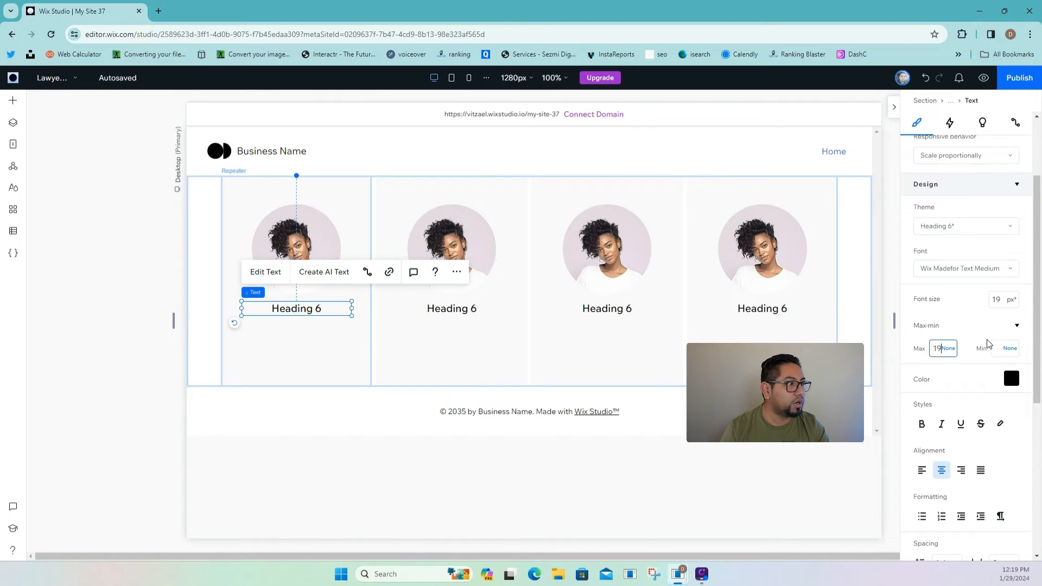
click(983, 325)
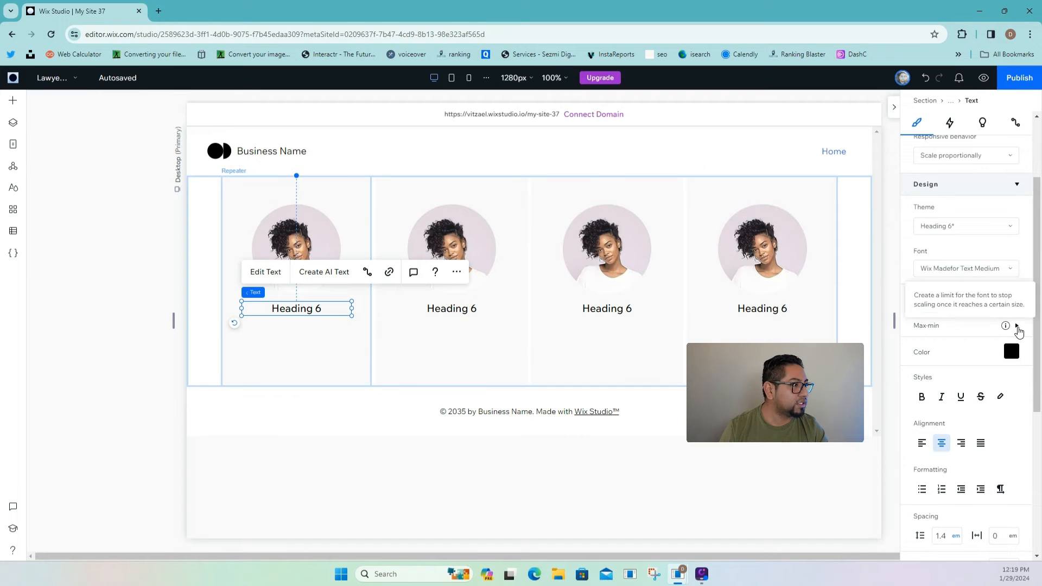
click(1016, 326)
click(1005, 352)
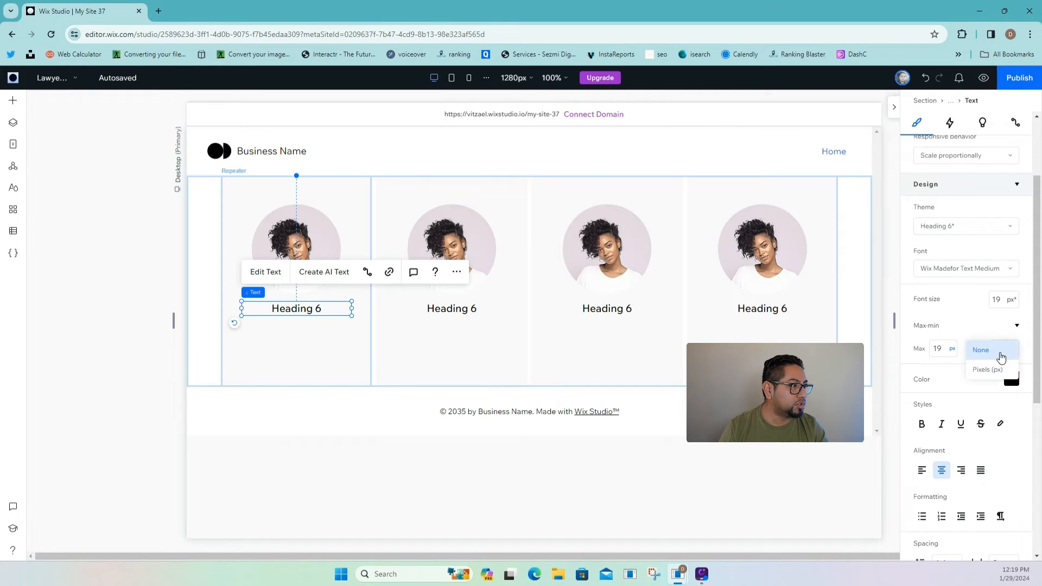
click(1001, 356)
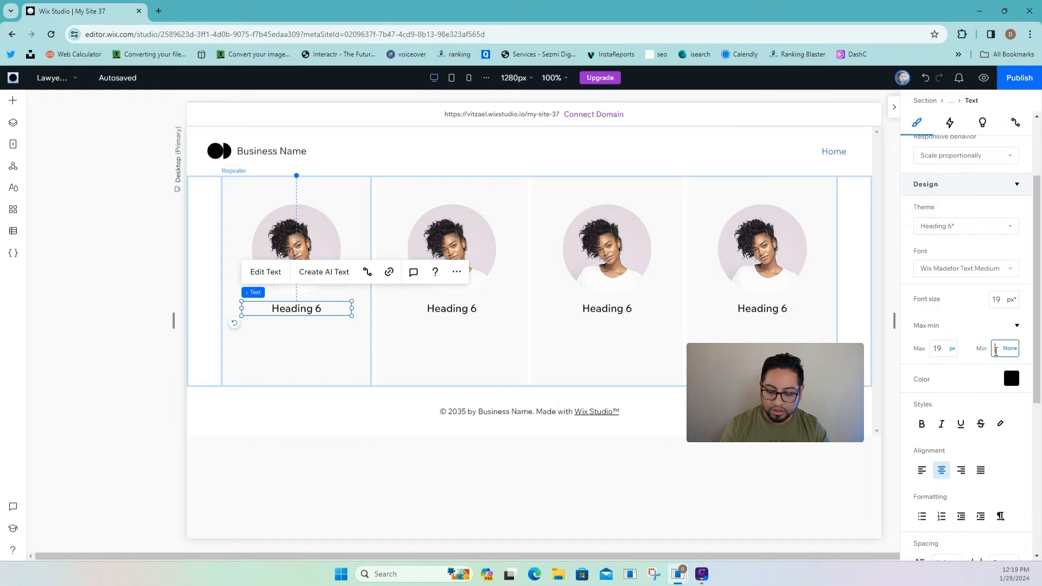
click(968, 326)
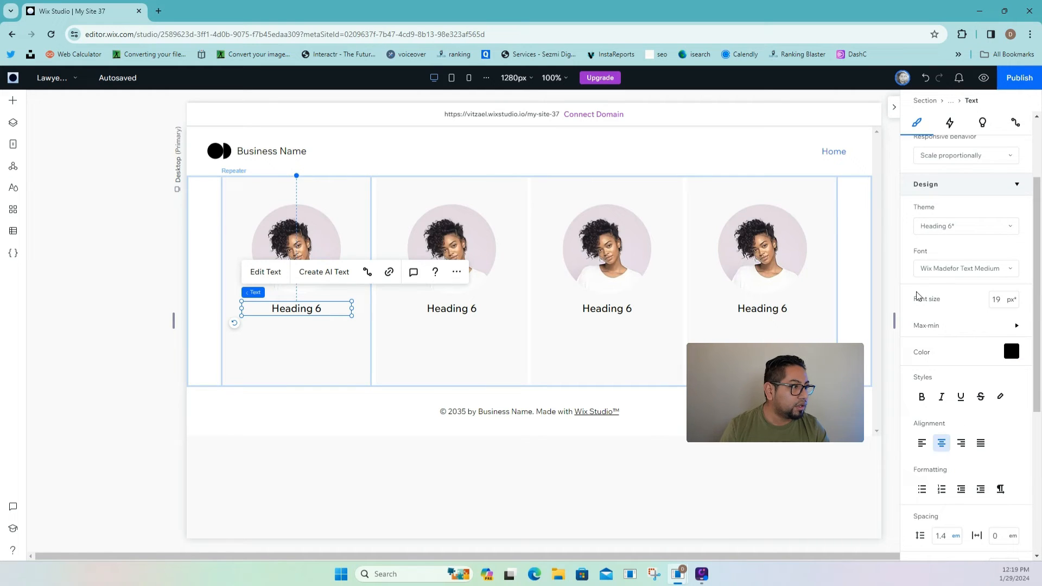
click(962, 326)
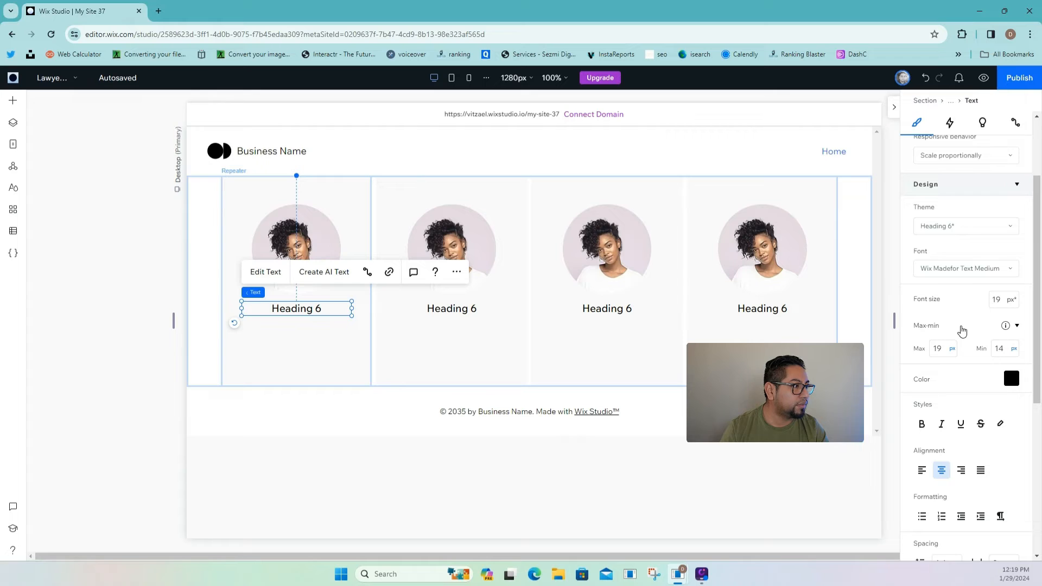
- Change the card heading text to 'First name'
double_click(292, 302)
text(Fi)
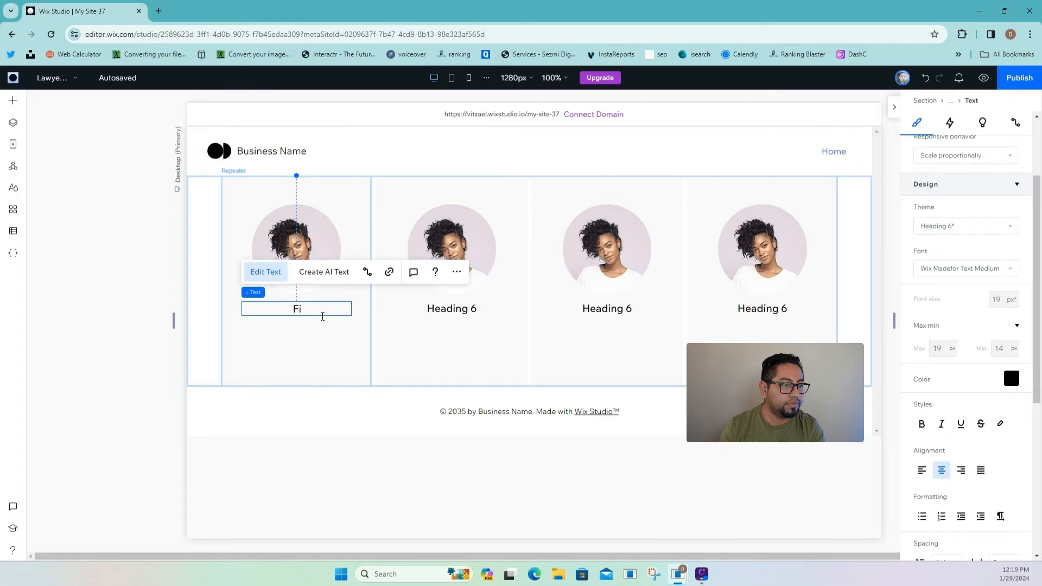
text(rst name)
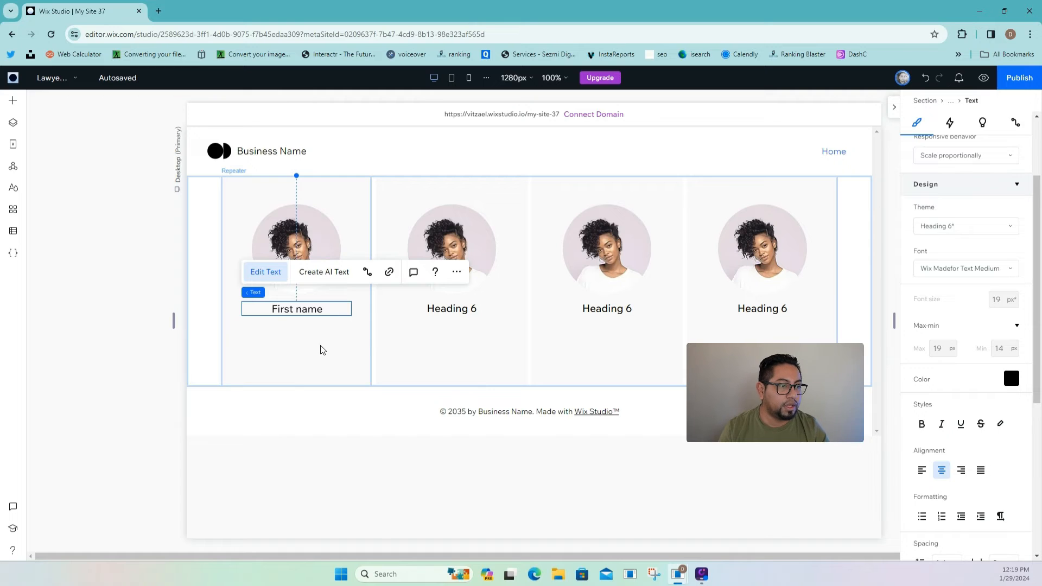
click(321, 350)
- Duplicate the First name line below itself and change the copy to 'Phone #'
click(294, 317)
right_click(295, 318)
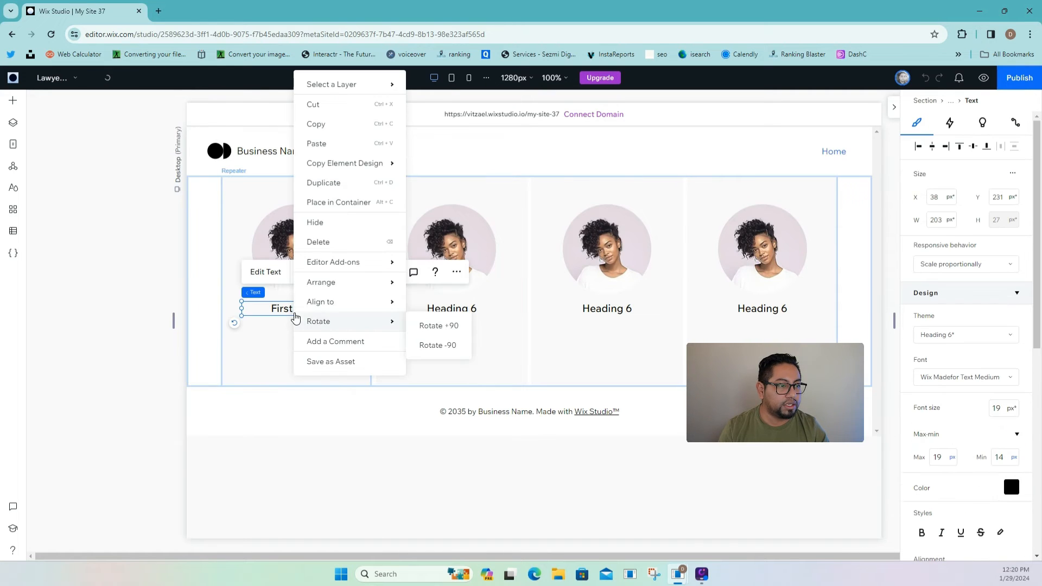
click(322, 184)
drag(309, 319, 309, 325)
click(283, 291)
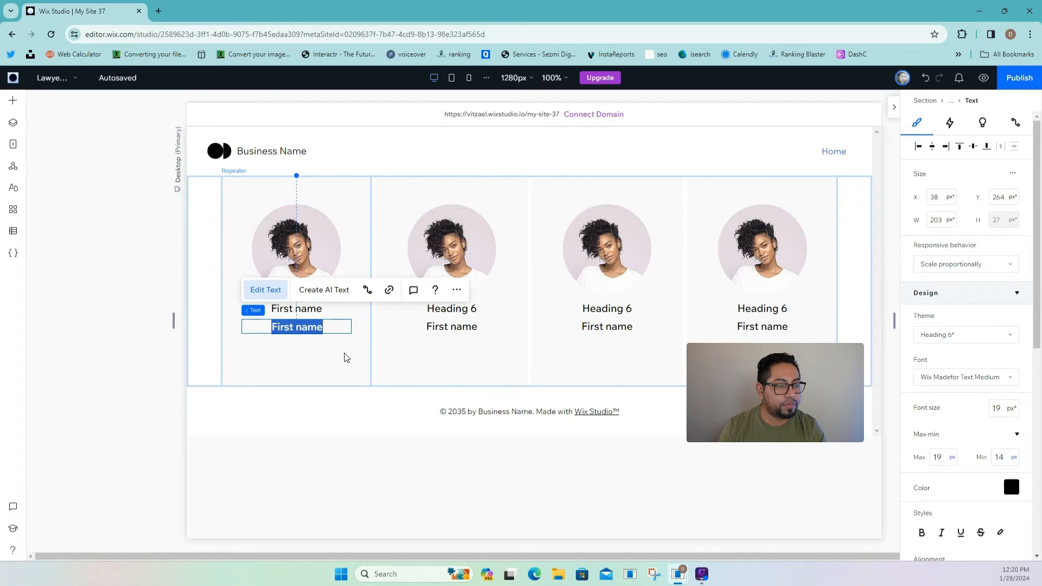
text(phone)
key(BackSpace)
key(BackSpace)
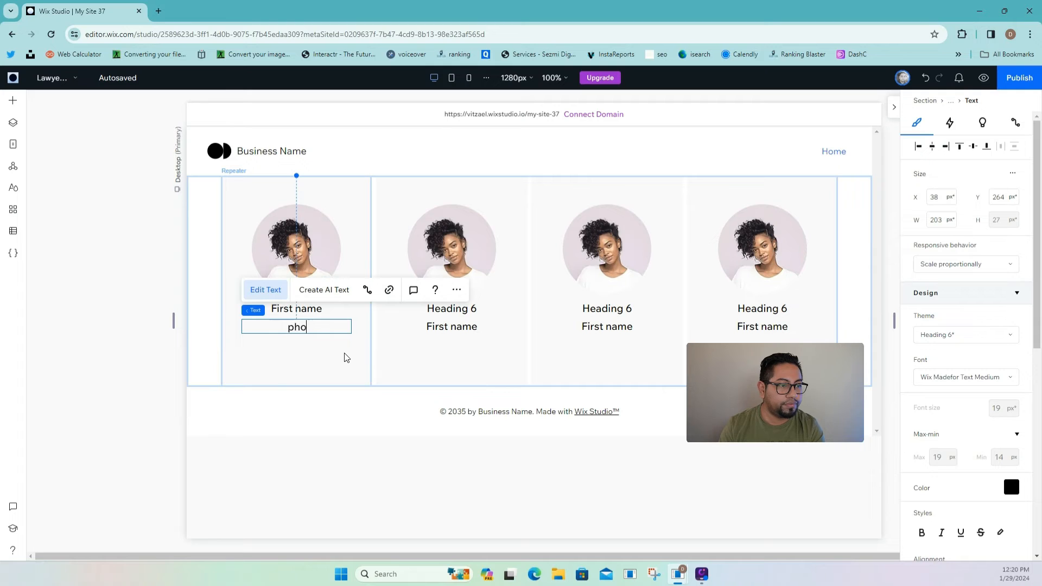
text(Phone )
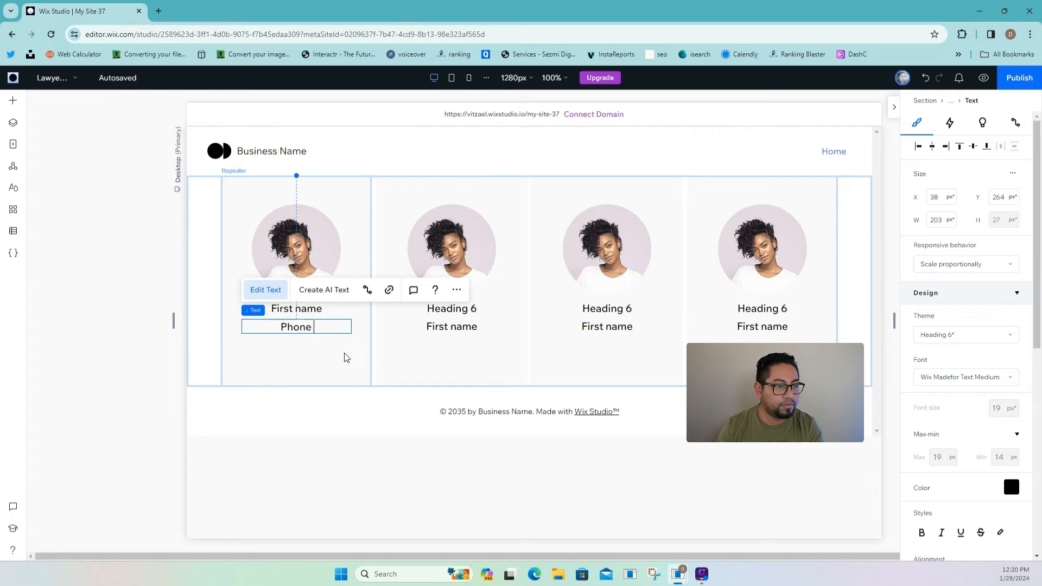
text(#)
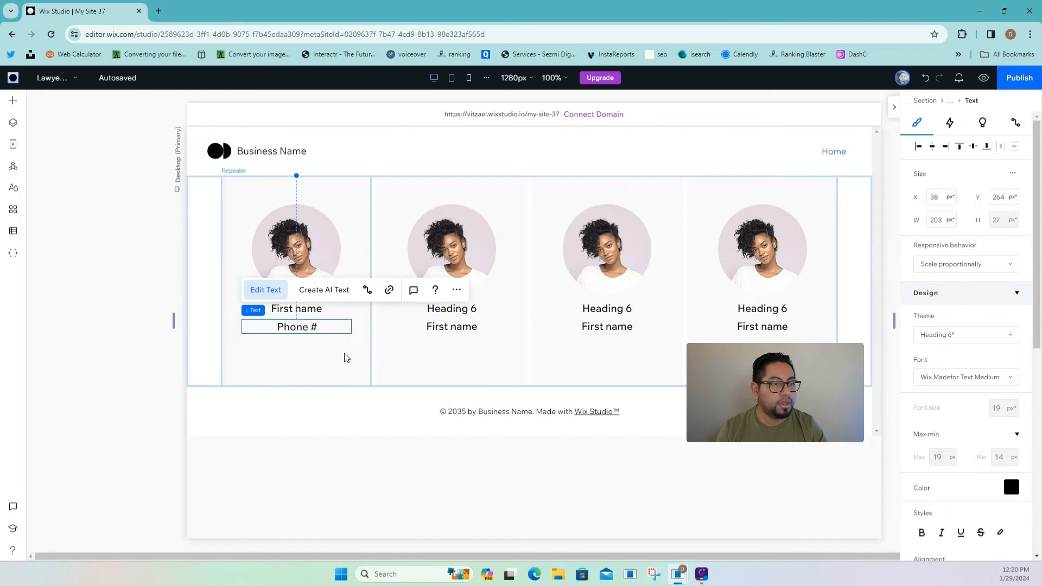
key(Escape)
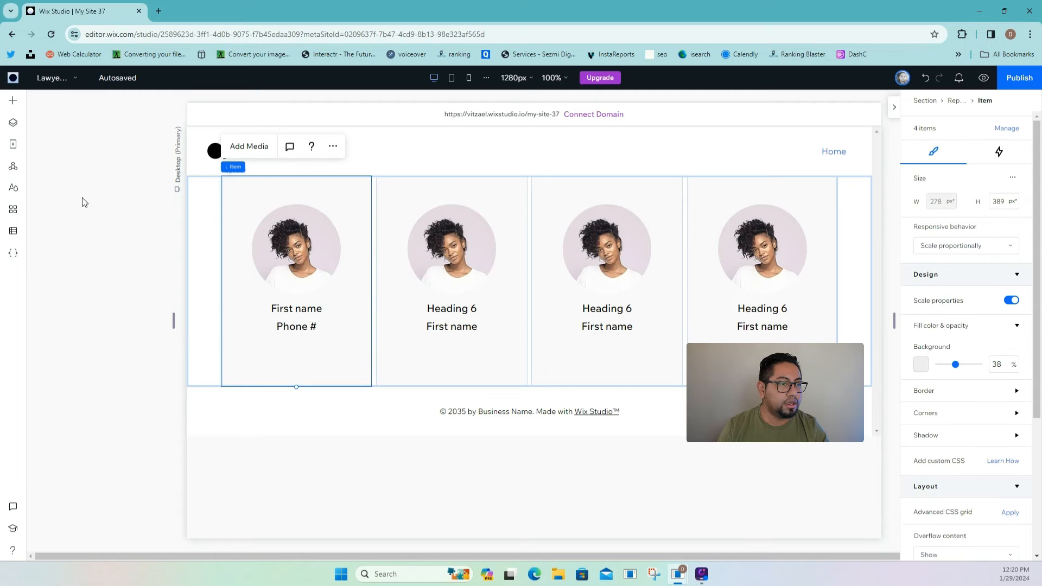
- Add a basic button to the first lawyer card in the repeater
click(12, 100)
mouse_move(54, 237)
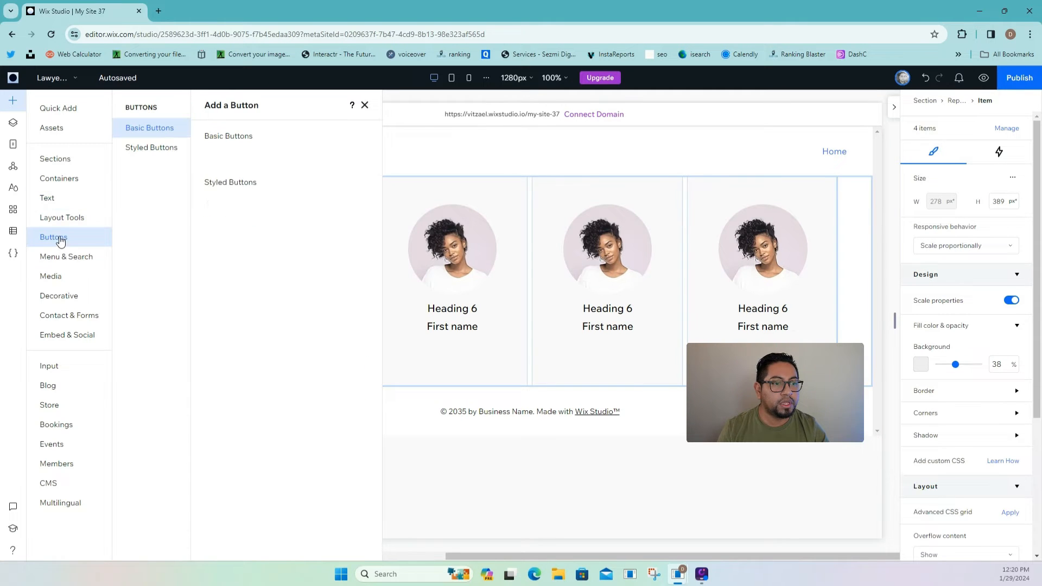
drag(335, 165, 298, 358)
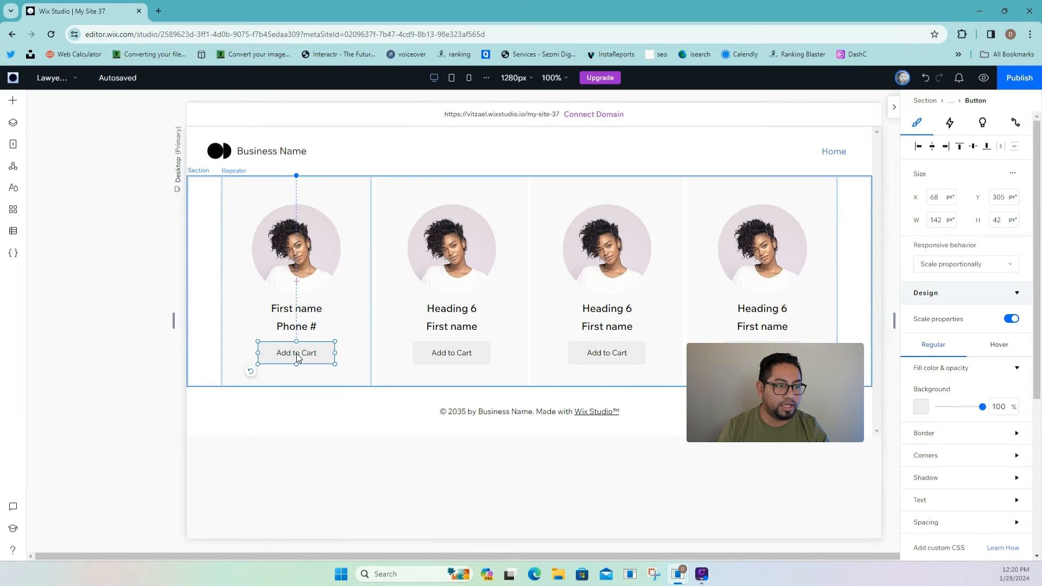
click(347, 367)
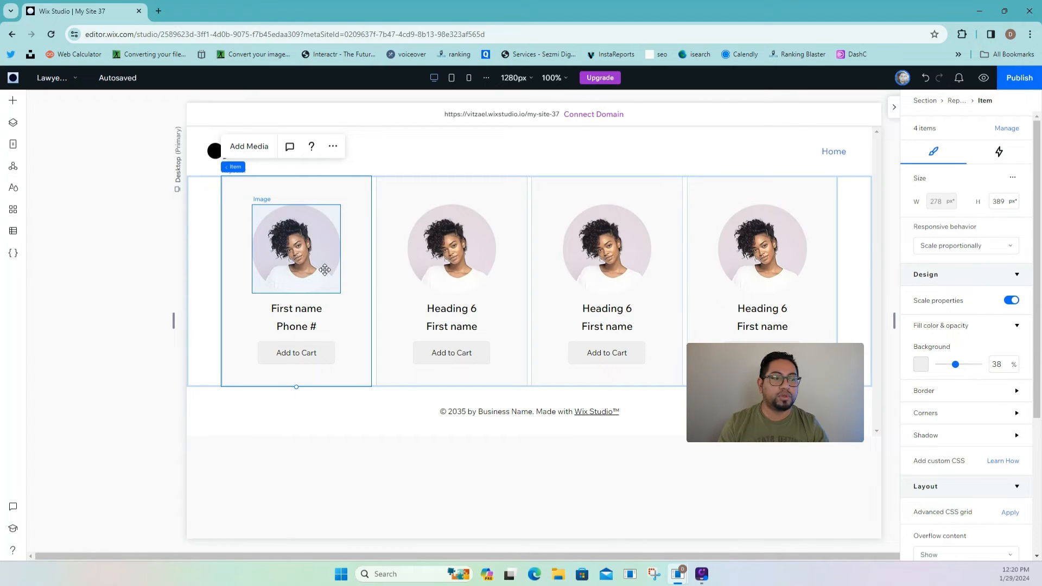
- Change the card's Phone # line to 'Title'
click(313, 328)
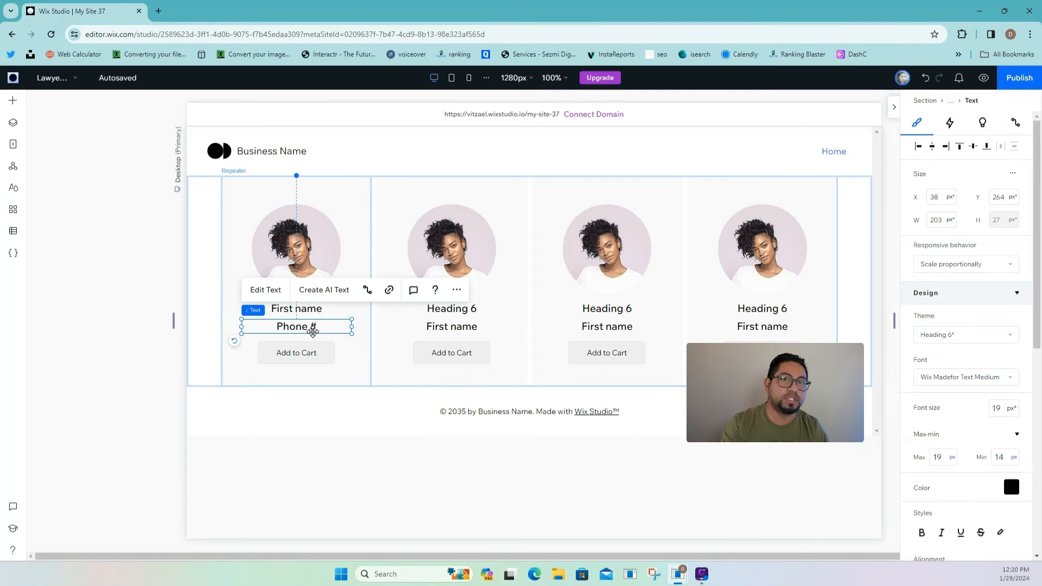
double_click(313, 331)
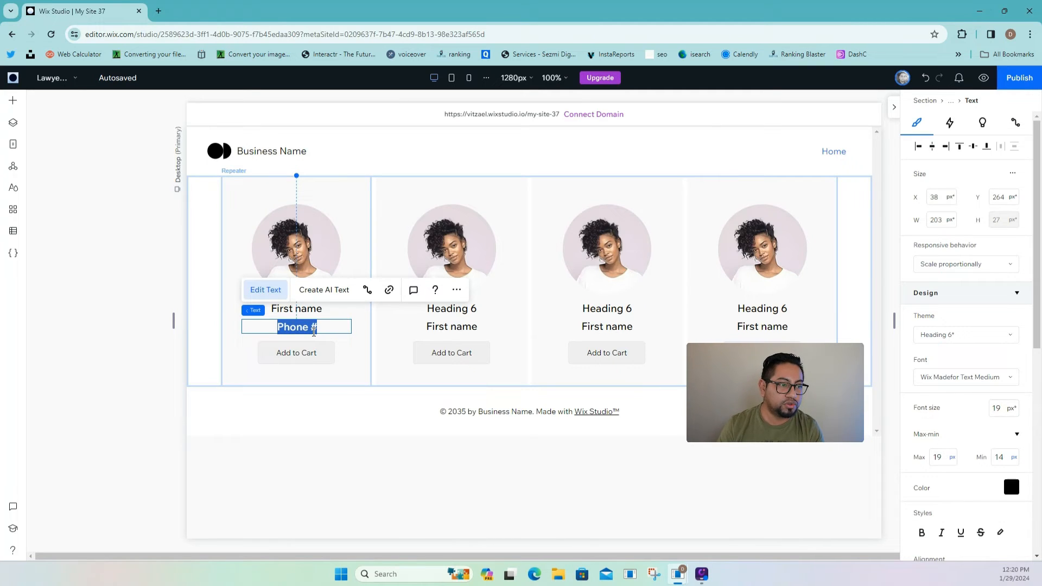
text(tle)
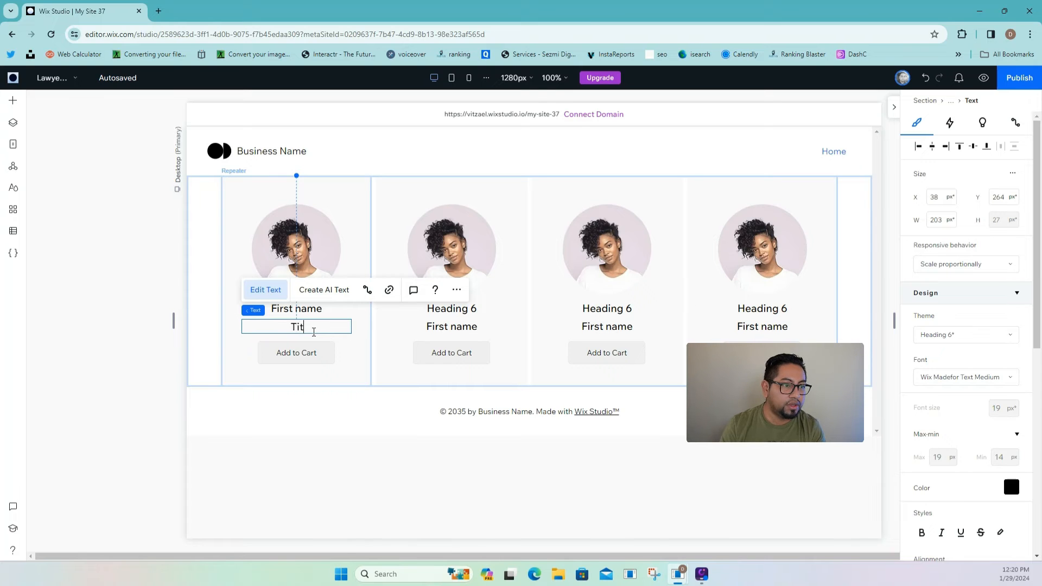
- Relabel the card button 'View Details' and nudge it into place
click(337, 352)
click(291, 310)
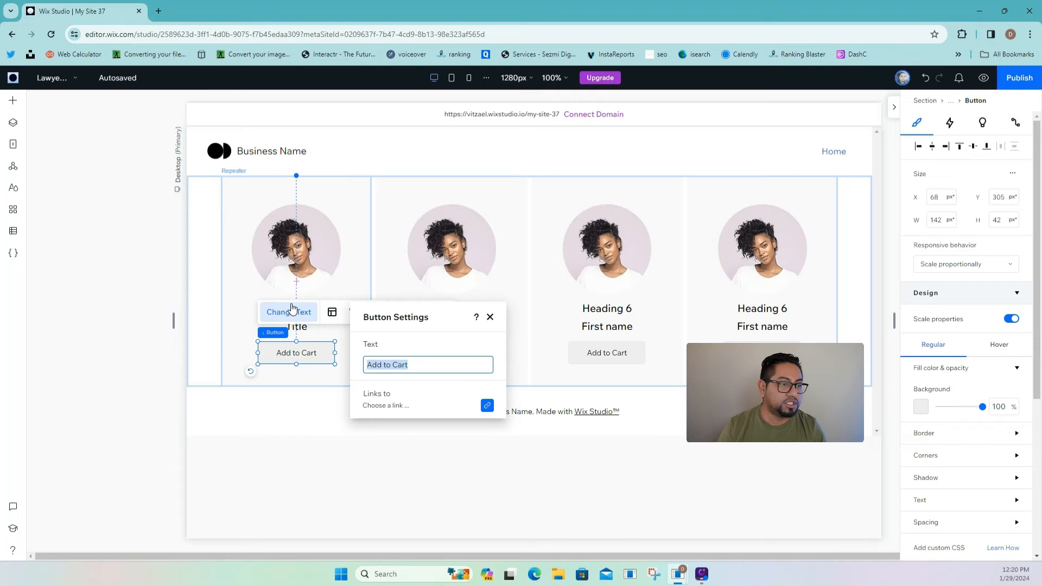
text(View Details)
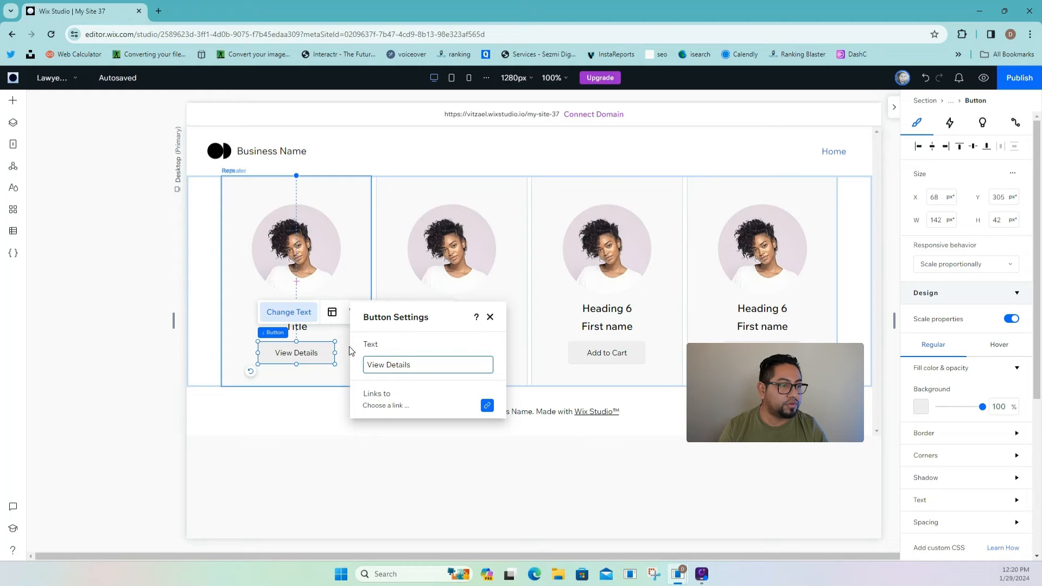
click(489, 318)
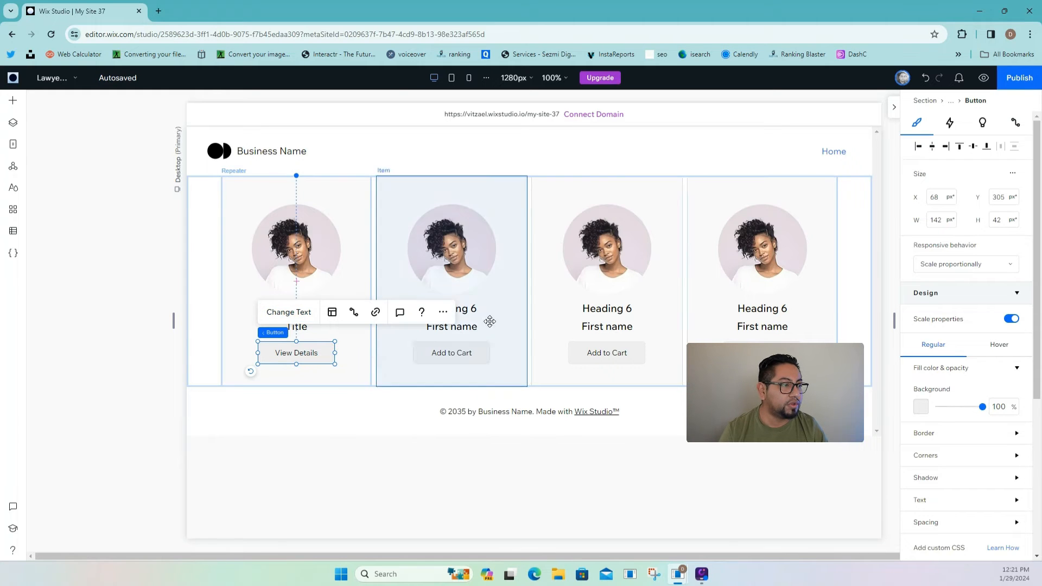
click(468, 355)
mouse_move(318, 353)
mouse_down()
mouse_move(336, 441)
mouse_move(320, 351)
mouse_up()
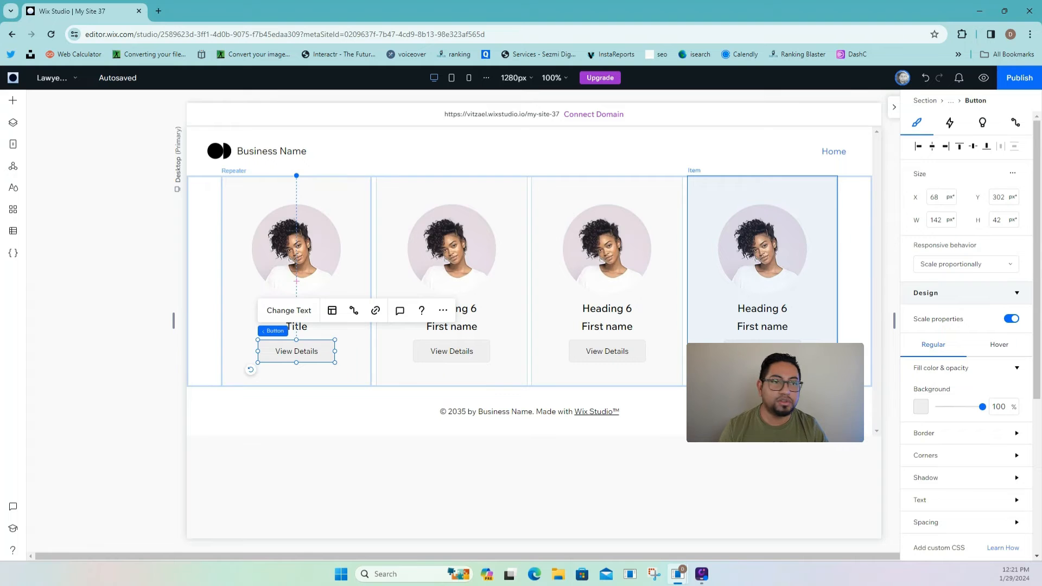
click(848, 240)
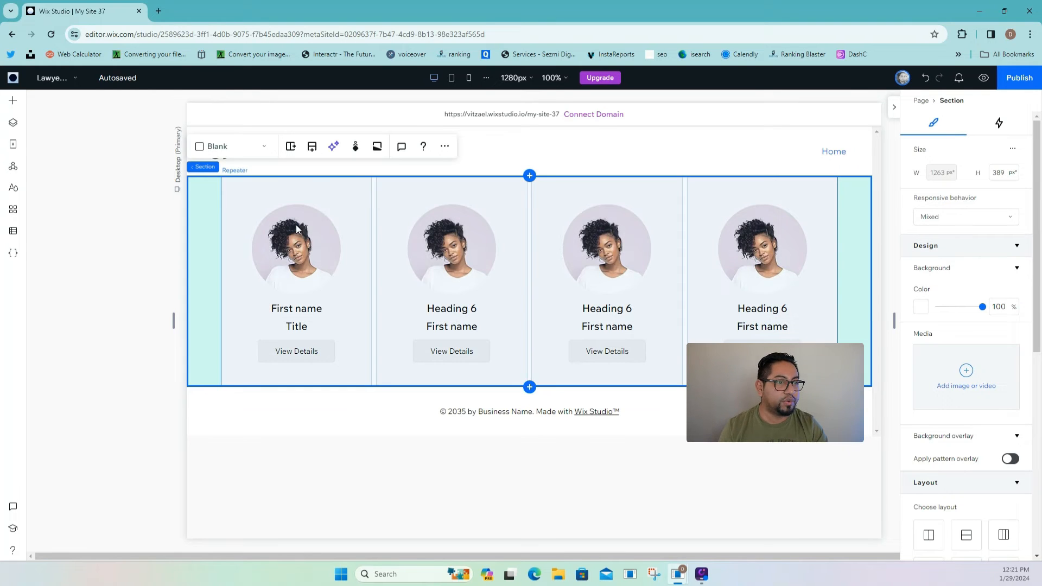
- Open the Lawyers (Title) page and give its empty section 5% left and right margins
click(531, 160)
click(13, 144)
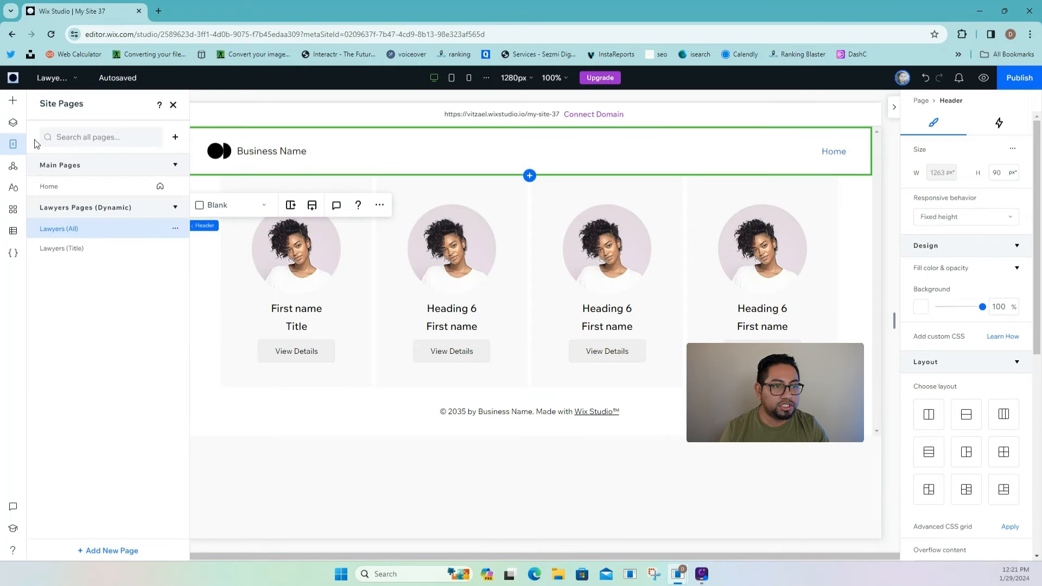
click(111, 249)
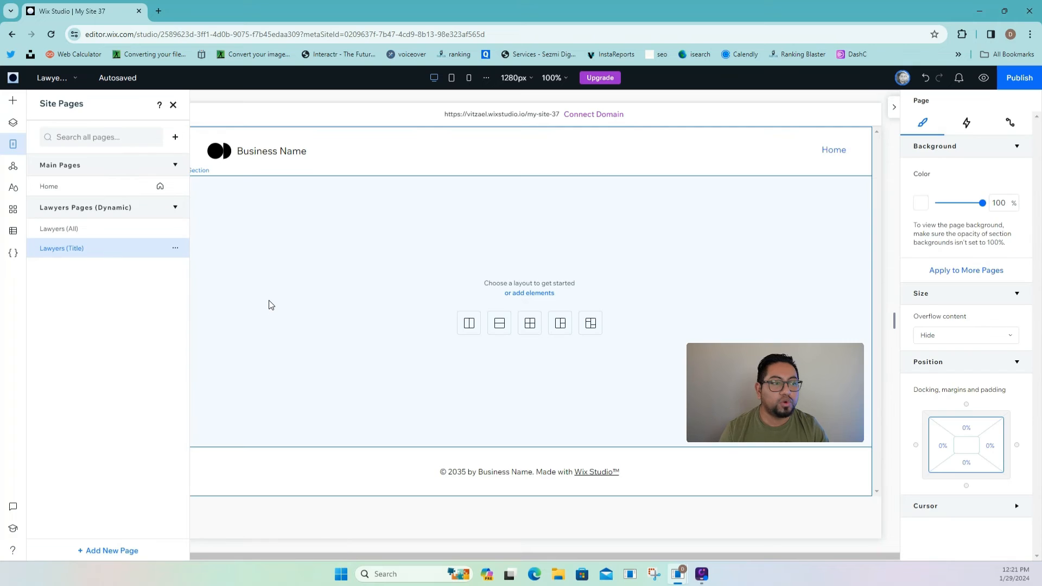
click(371, 246)
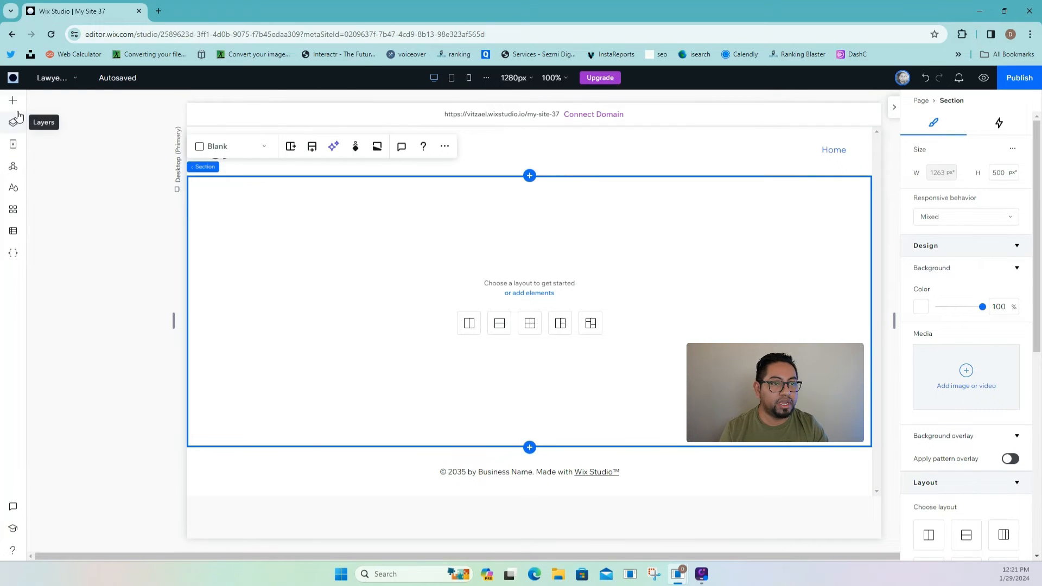
scroll(965, 380, down, 6)
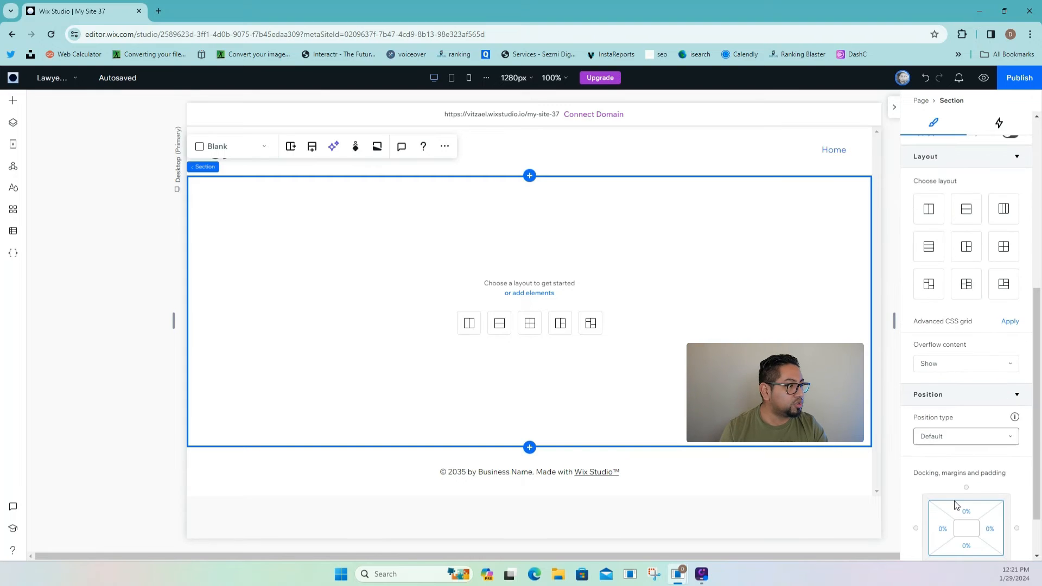
click(944, 534)
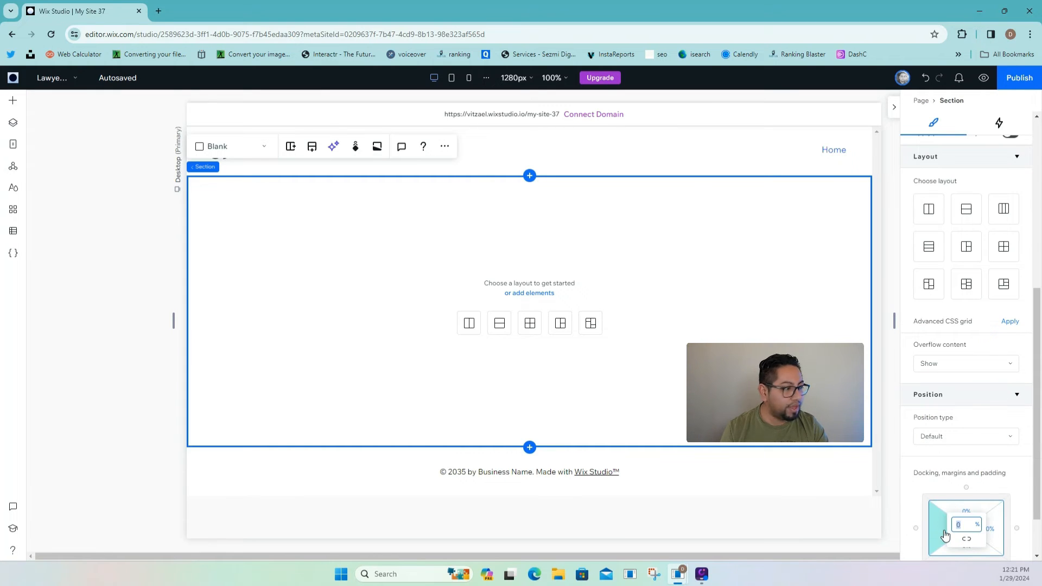
text(5)
click(995, 536)
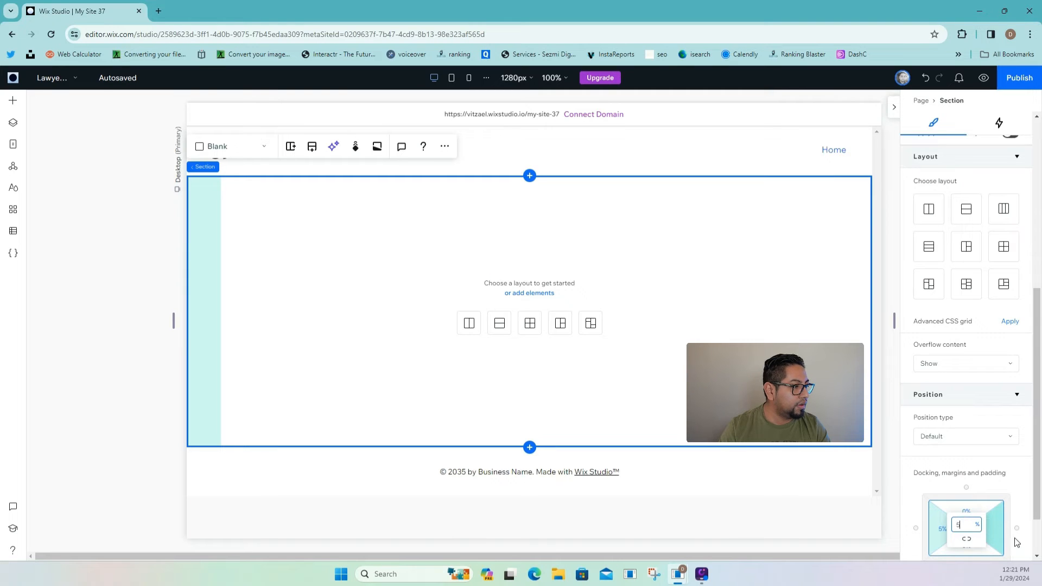
text(5)
click(1022, 544)
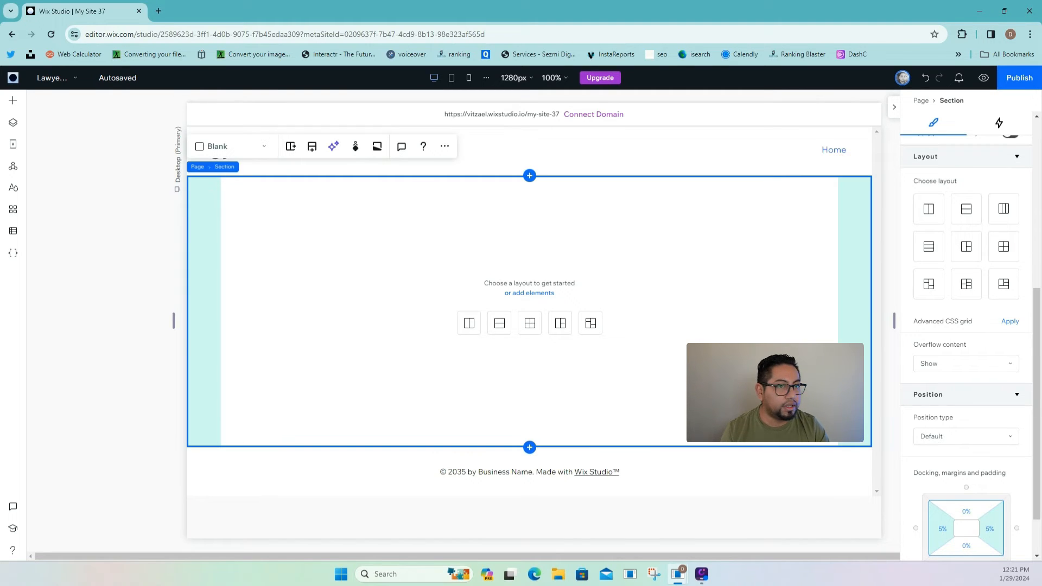
- Add a portrait image and position it on the section's left side
click(19, 103)
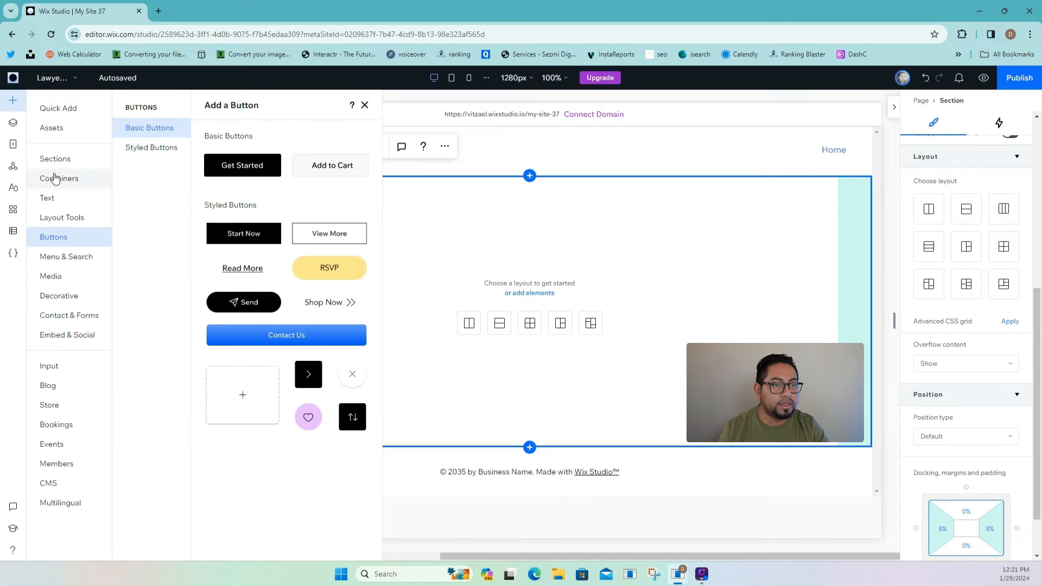
click(74, 279)
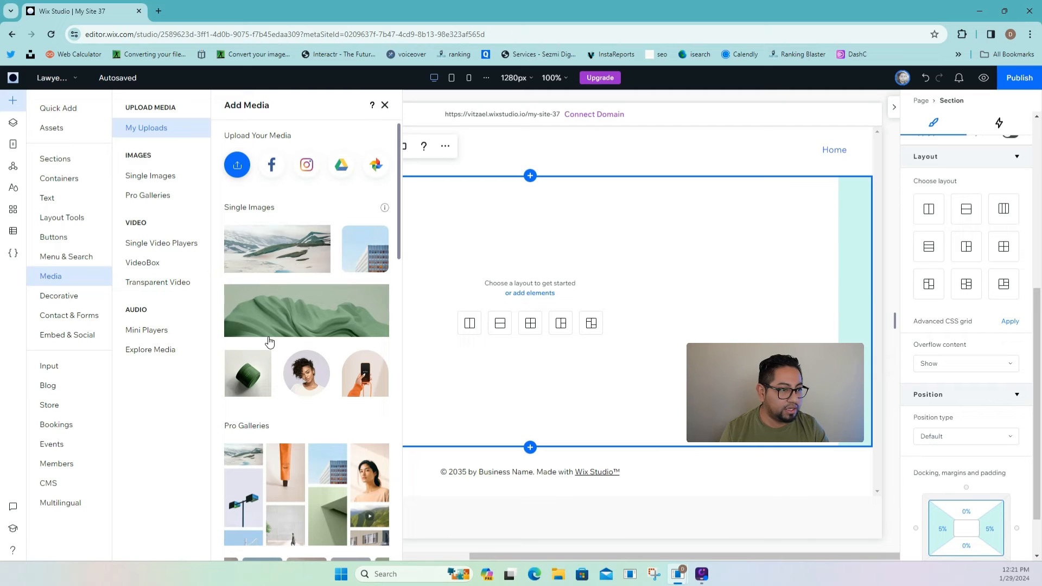
click(316, 374)
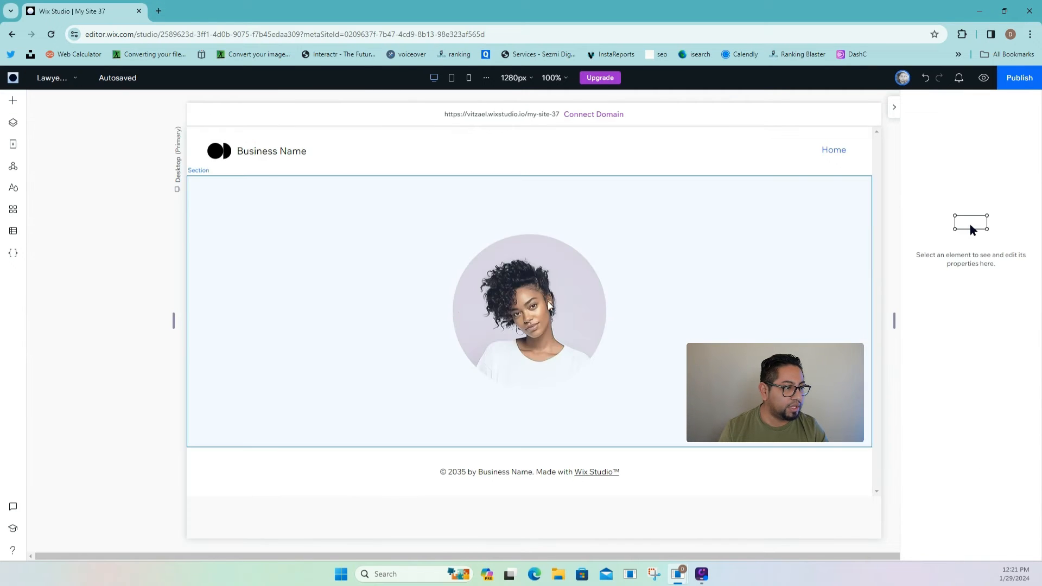
drag(552, 295, 343, 276)
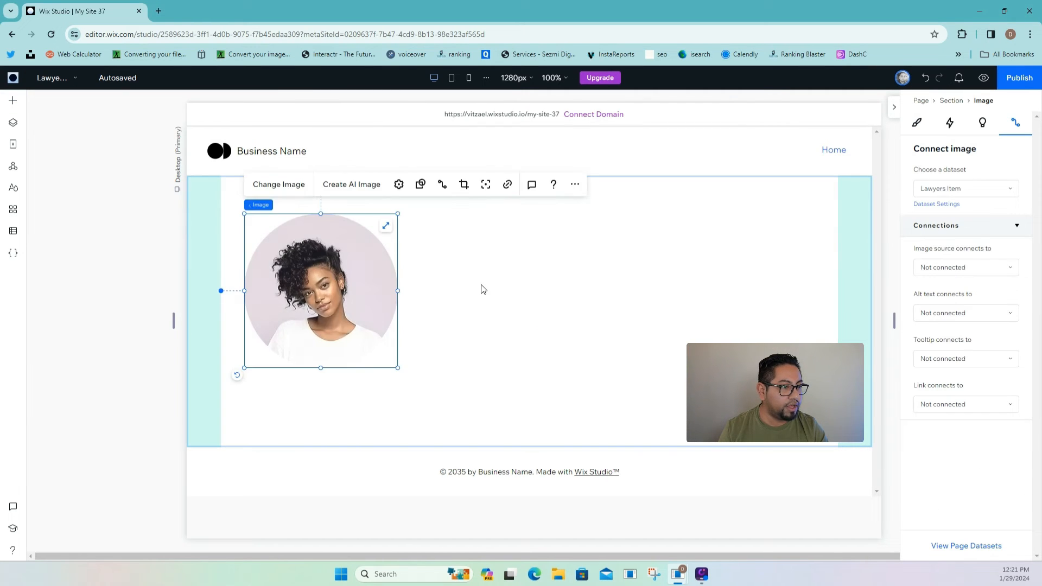
click(13, 100)
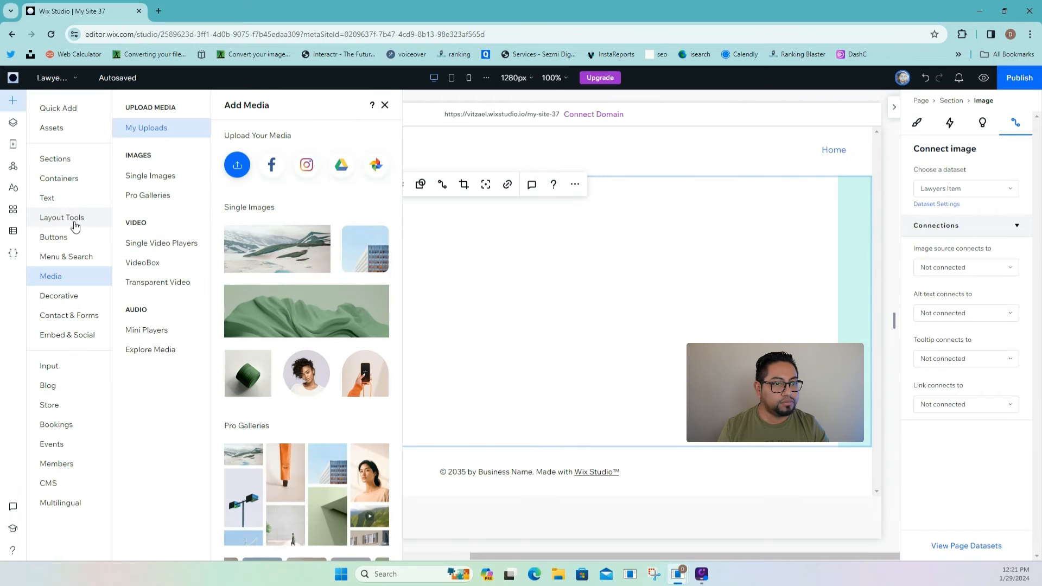
- Add a heading right of the portrait reading 'First Name' and shift it slightly higher
click(72, 202)
click(239, 269)
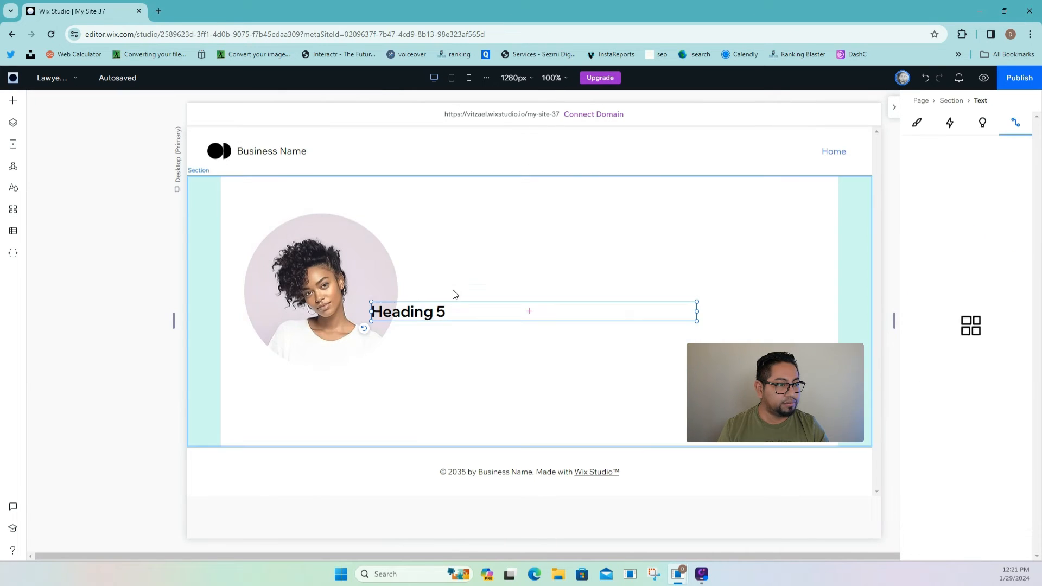
drag(422, 310, 466, 288)
double_click(467, 290)
text(Fu)
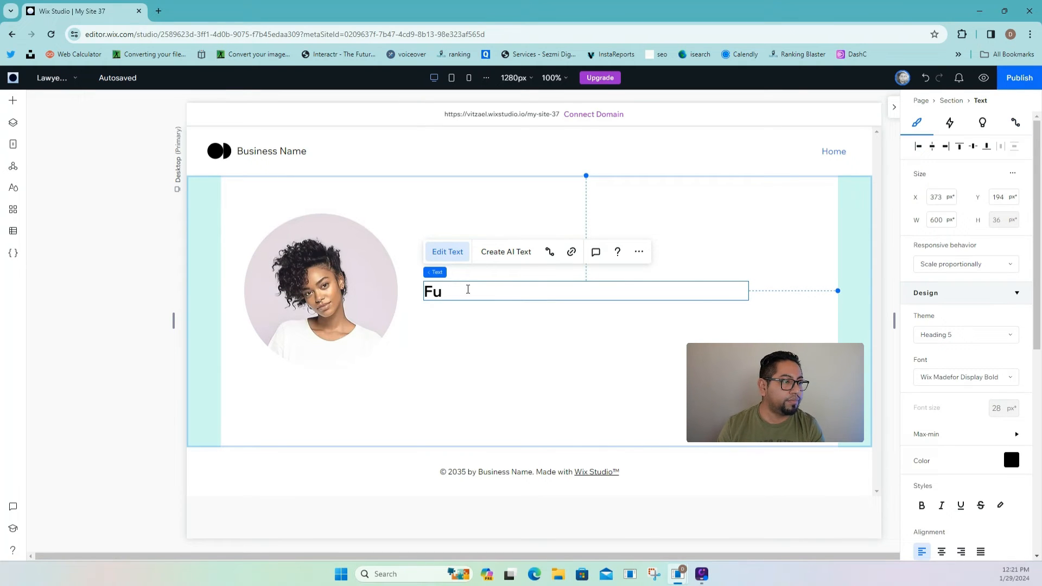
text(ll Na)
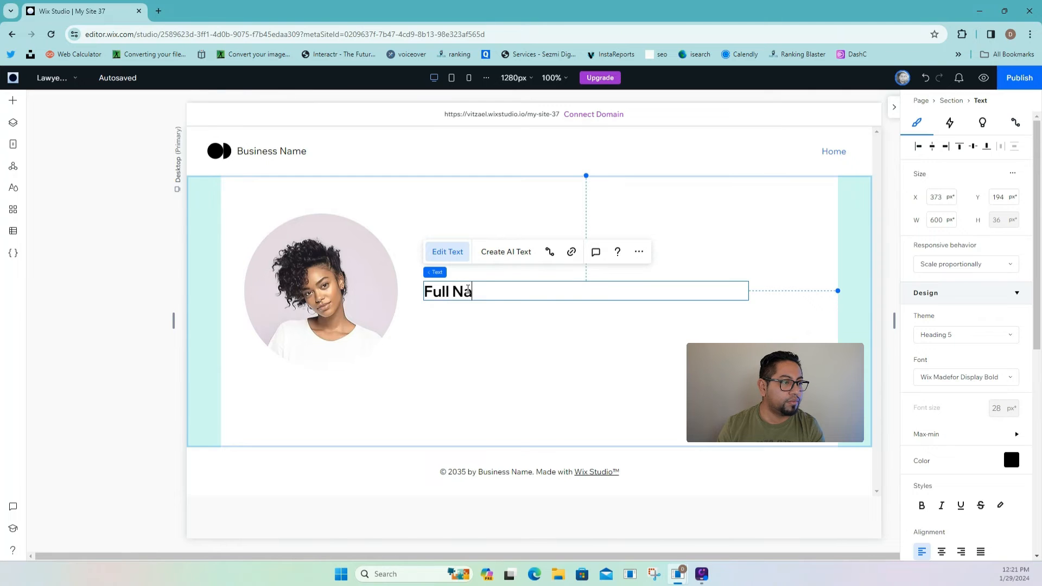
text(me)
click(524, 330)
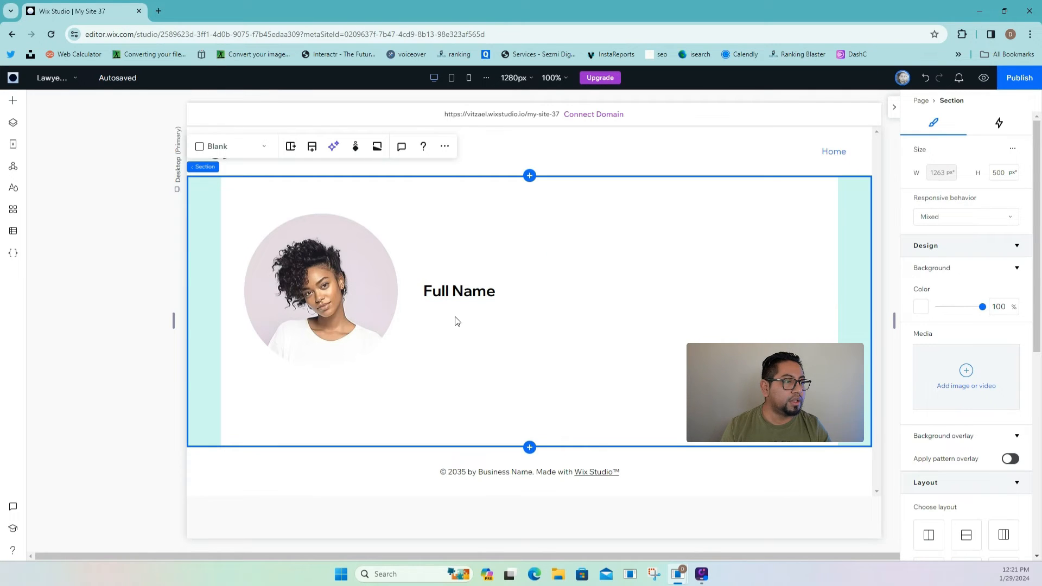
click(454, 290)
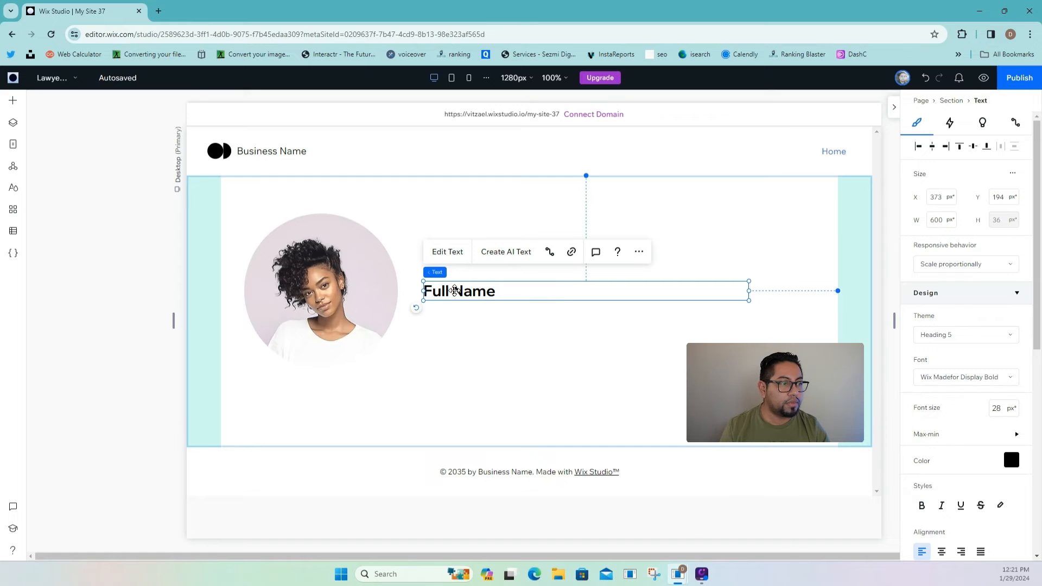
double_click(566, 292)
text(F)
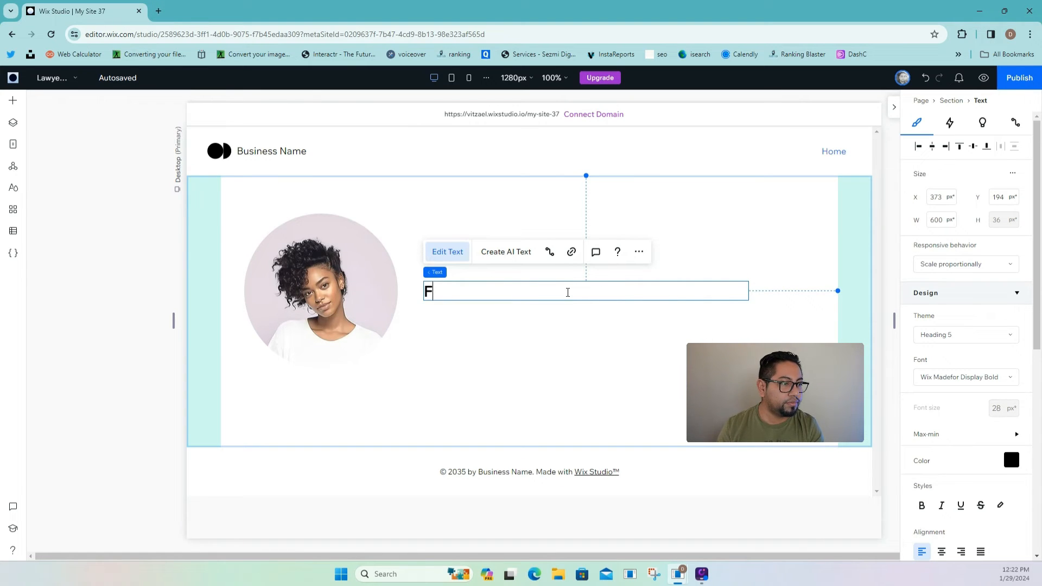
text(irst Name)
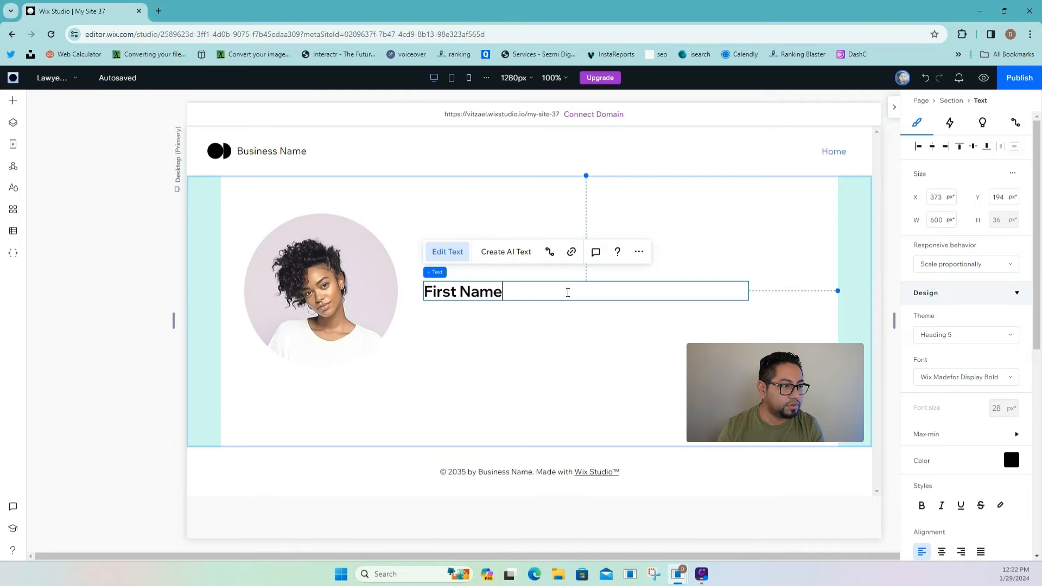
click(560, 325)
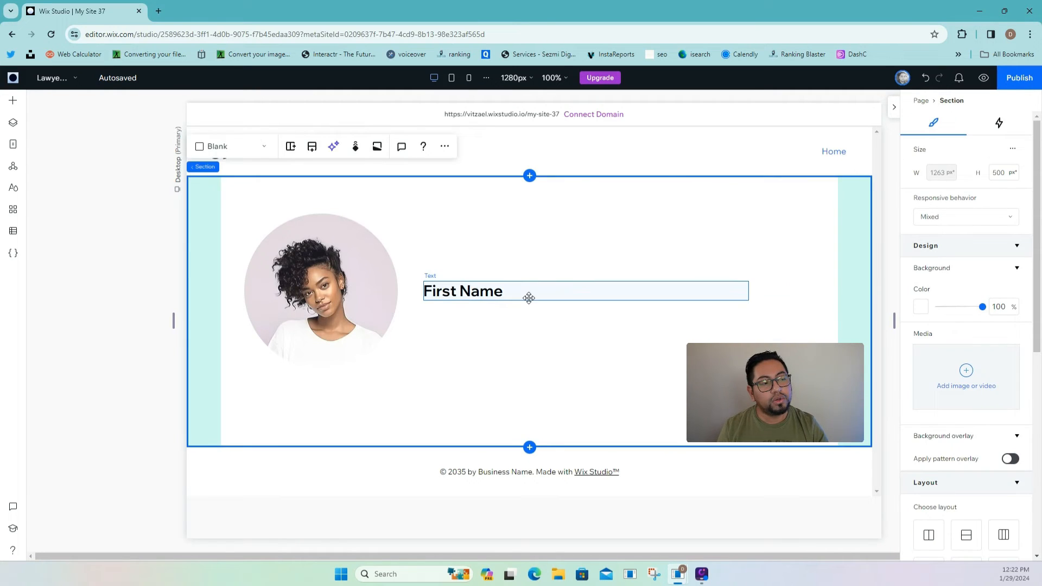
click(528, 298)
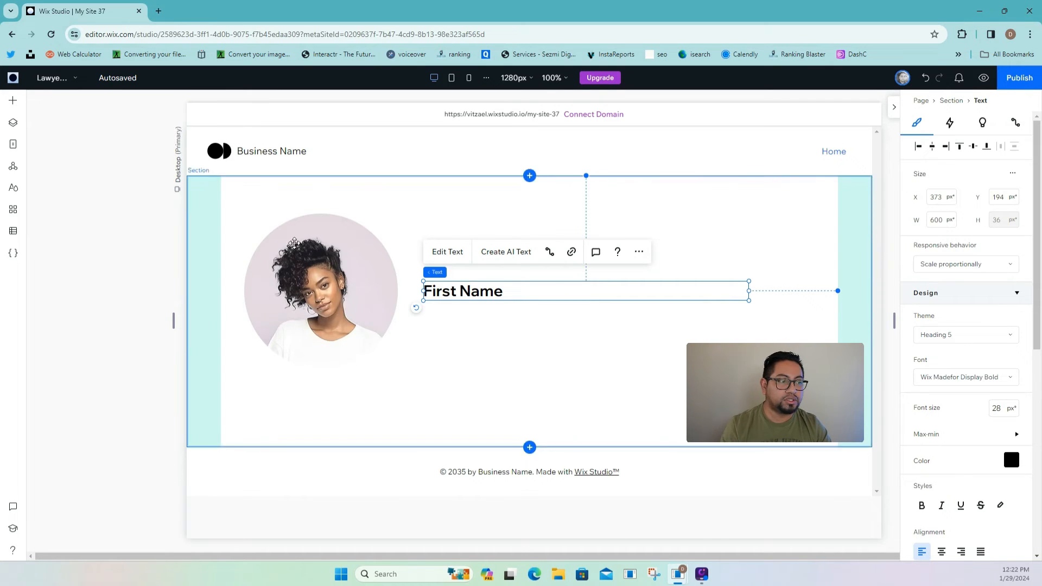
drag(465, 287, 462, 264)
- Duplicate the First Name text below itself and relabel the copy 'Last Name'
right_click(462, 264)
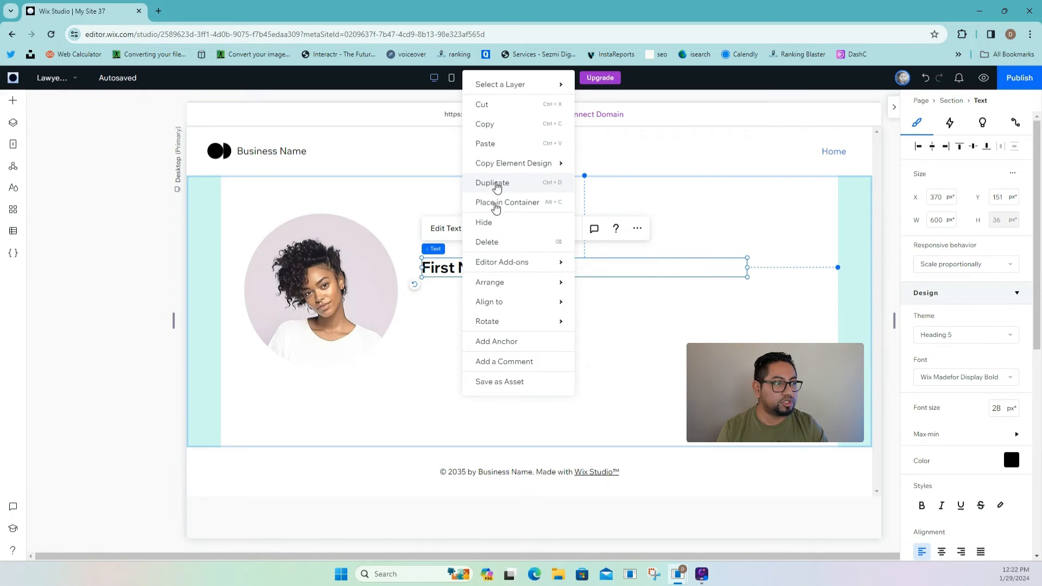
click(492, 183)
drag(486, 277, 474, 288)
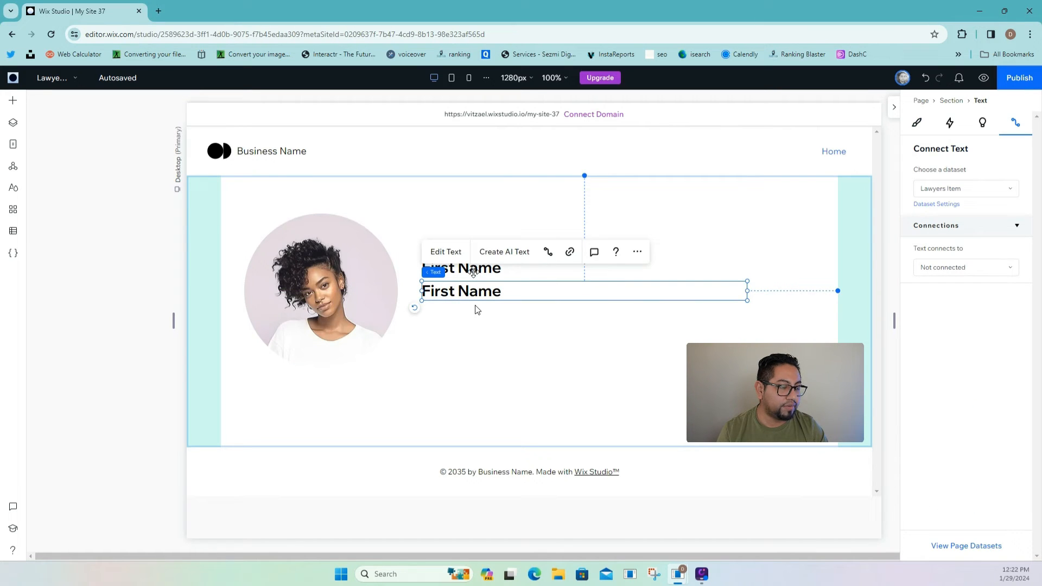
double_click(476, 292)
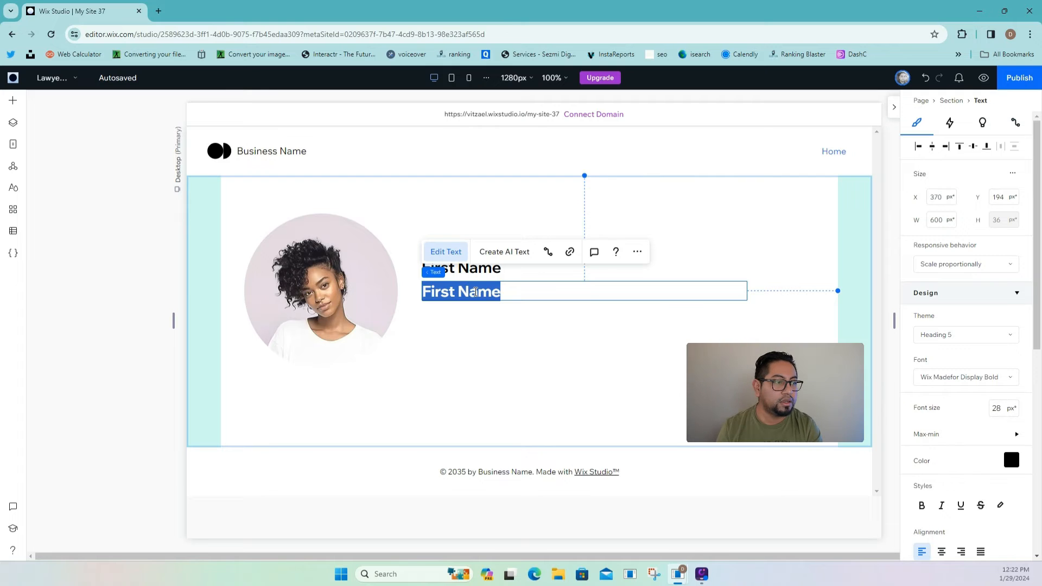
text(La)
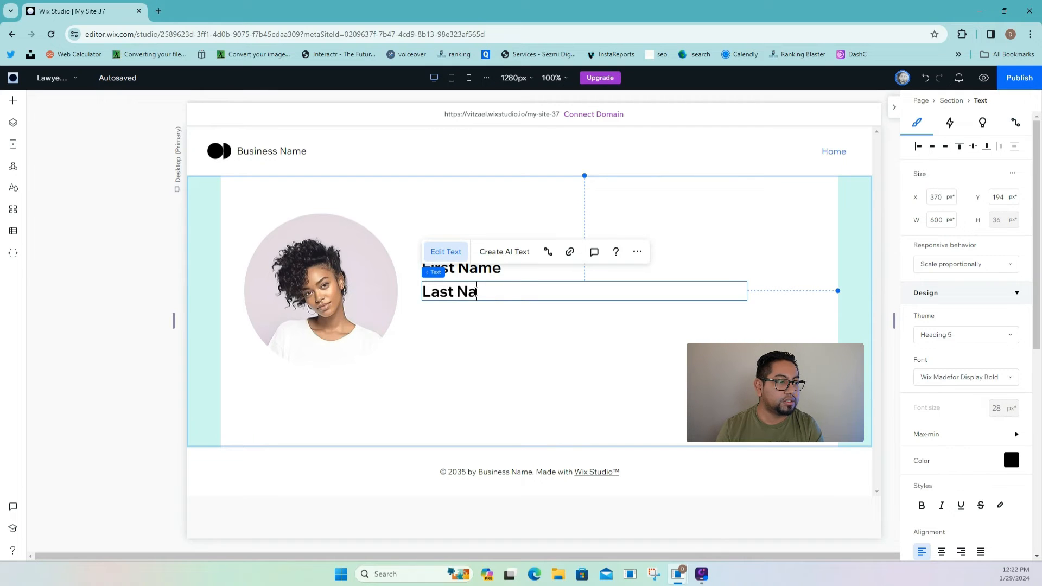
click(478, 305)
- Duplicate Last Name below itself and relabel the copy 'Phone Number'
click(465, 291)
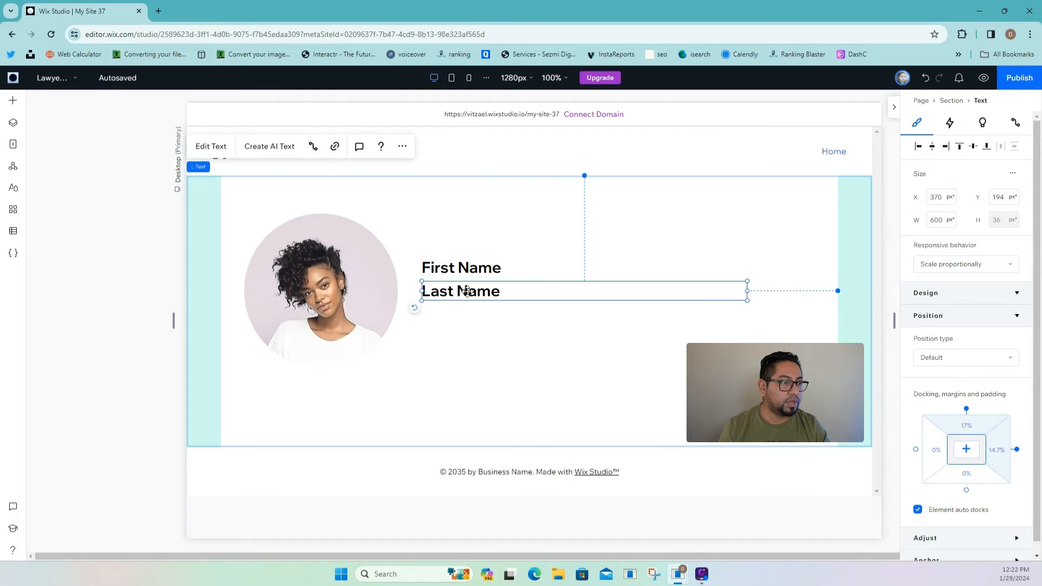
right_click(466, 293)
mouse_move(490, 288)
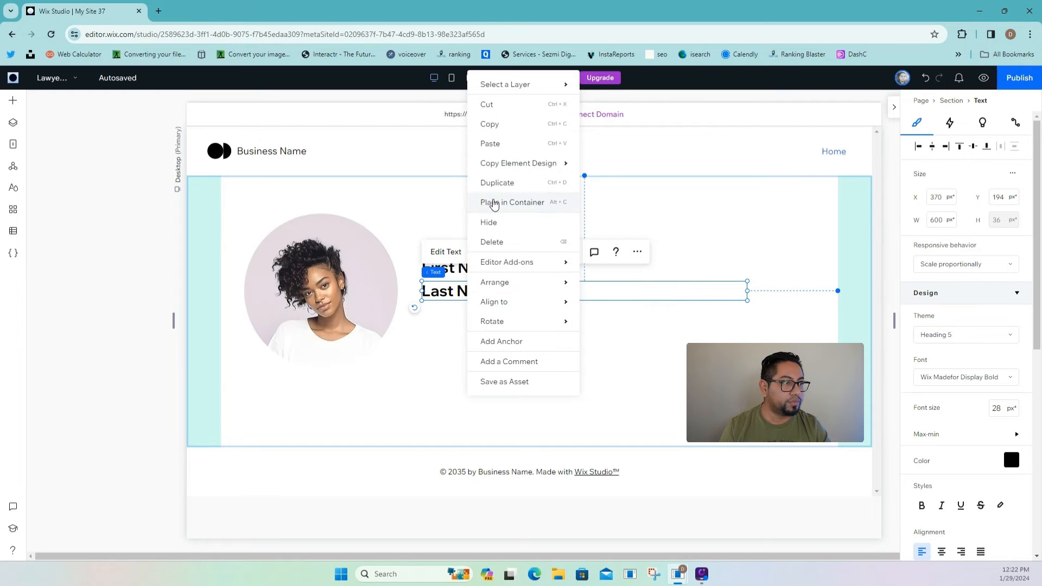
click(495, 184)
drag(491, 293, 481, 319)
double_click(480, 318)
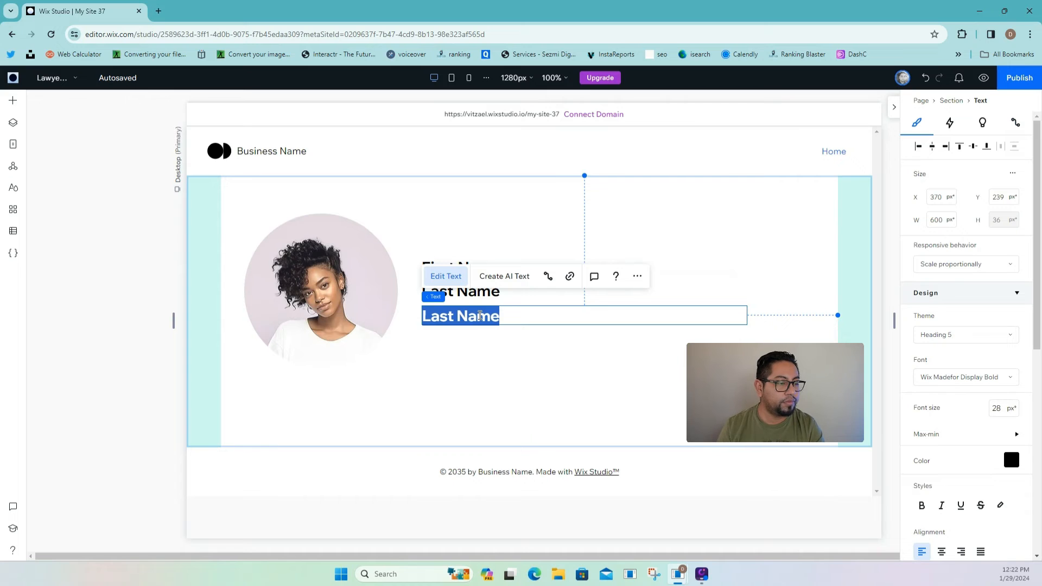
text(Phone Nu)
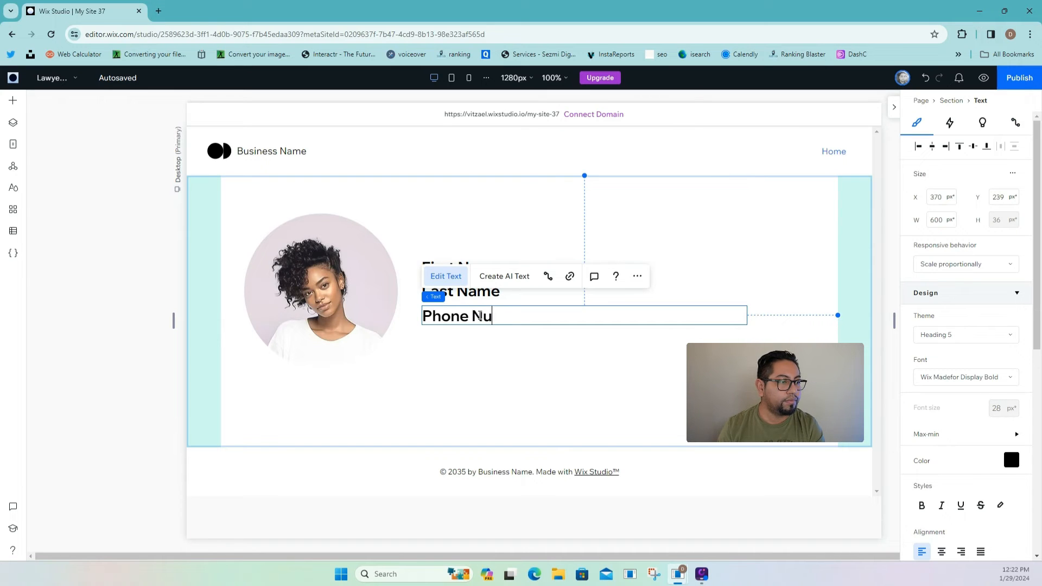
text(mber)
click(504, 332)
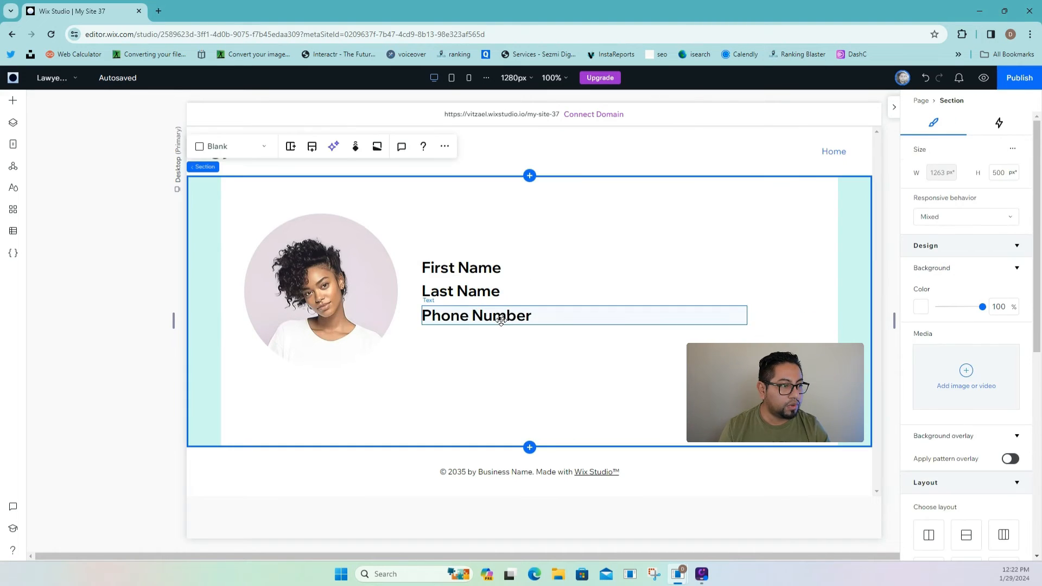
- Duplicate Phone Number below itself and relabel the copy 'Email'
click(502, 319)
right_click(503, 319)
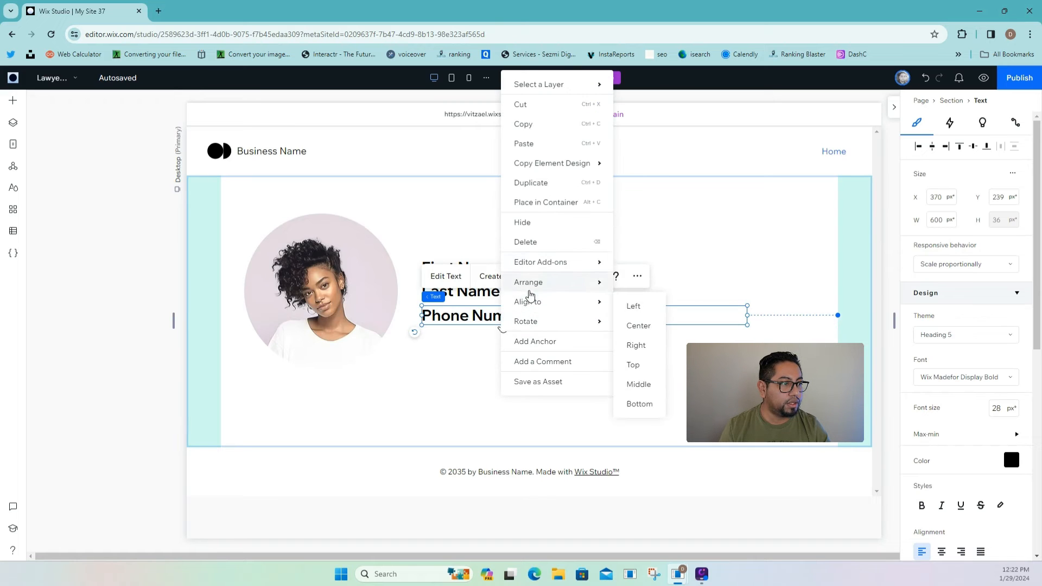
click(498, 349)
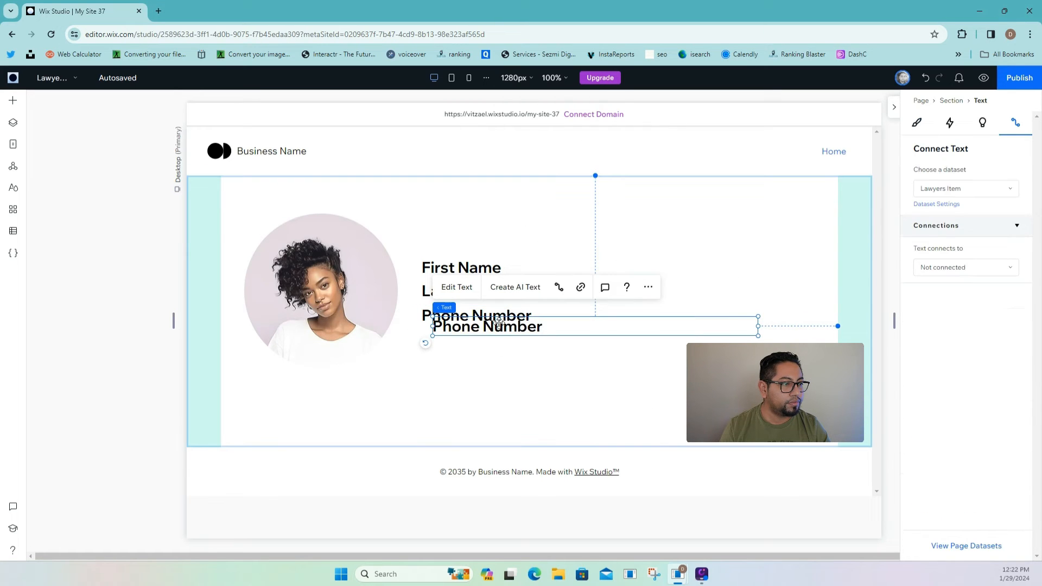
drag(497, 326, 485, 337)
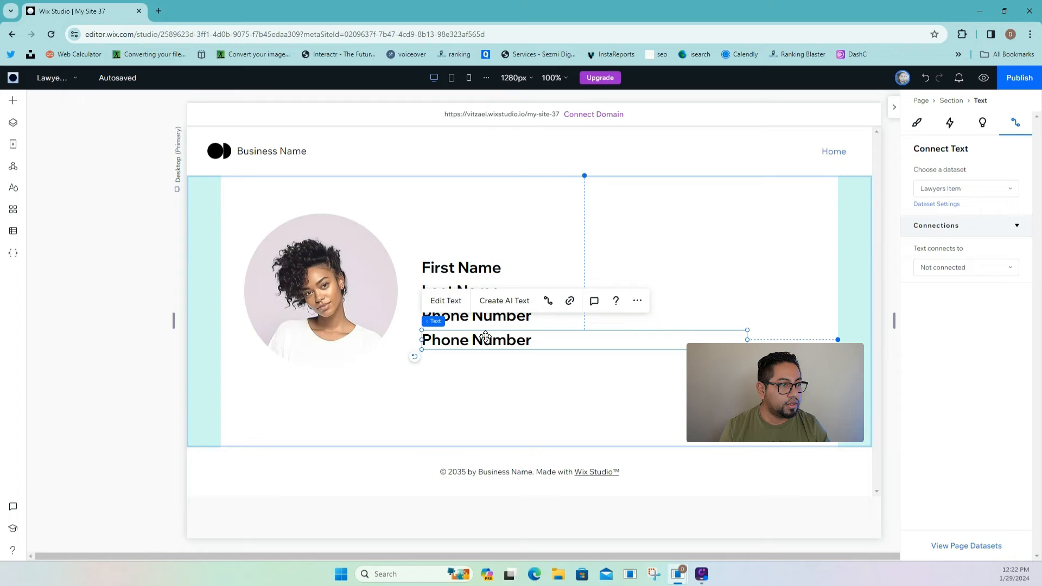
click(461, 308)
text(Email)
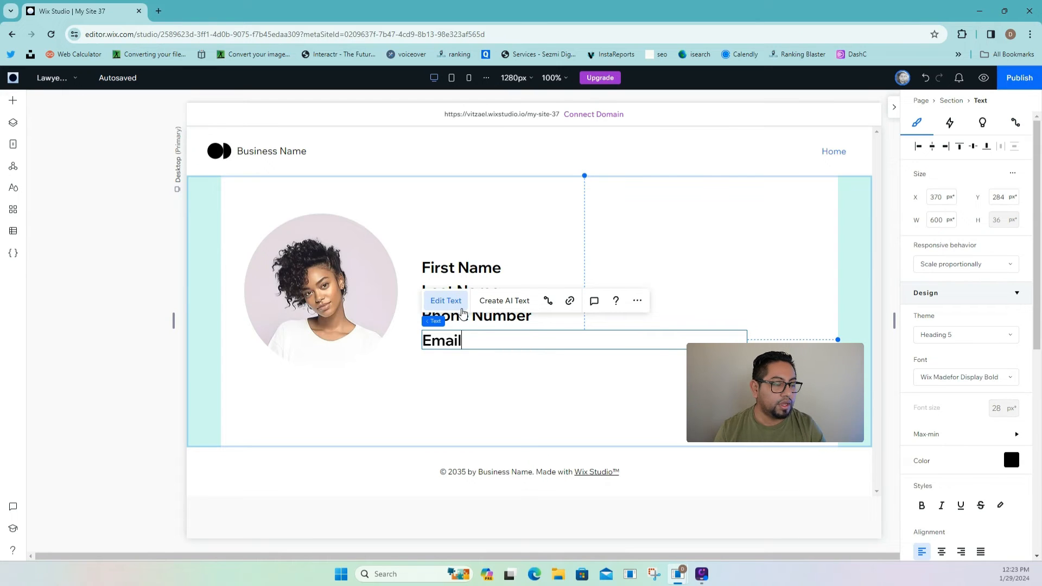
click(531, 373)
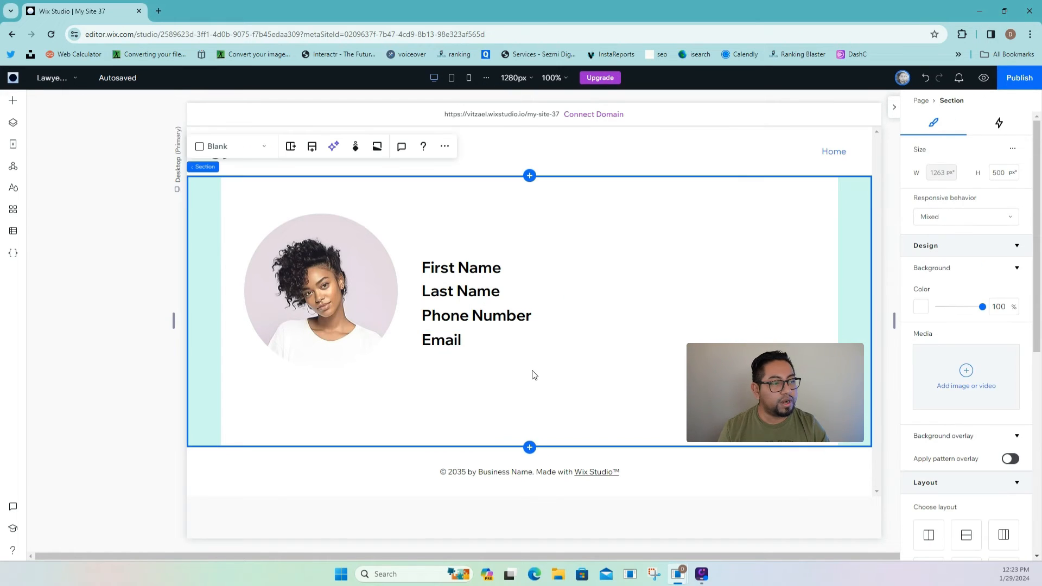
- Insert a blank section under the profile section with 5% left and right padding
click(530, 447)
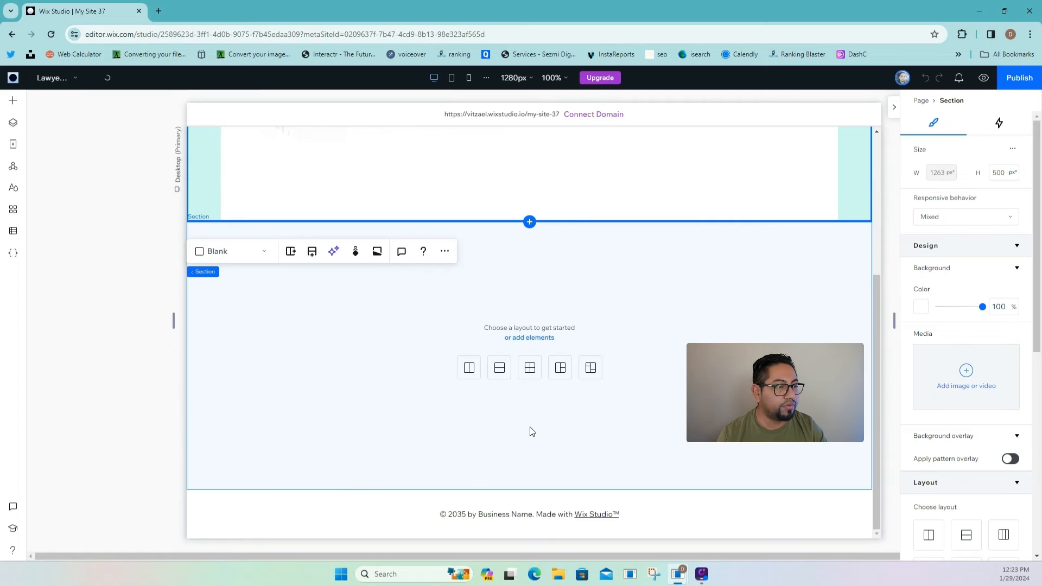
scroll(951, 466, down, 3)
scroll(947, 474, down, 5)
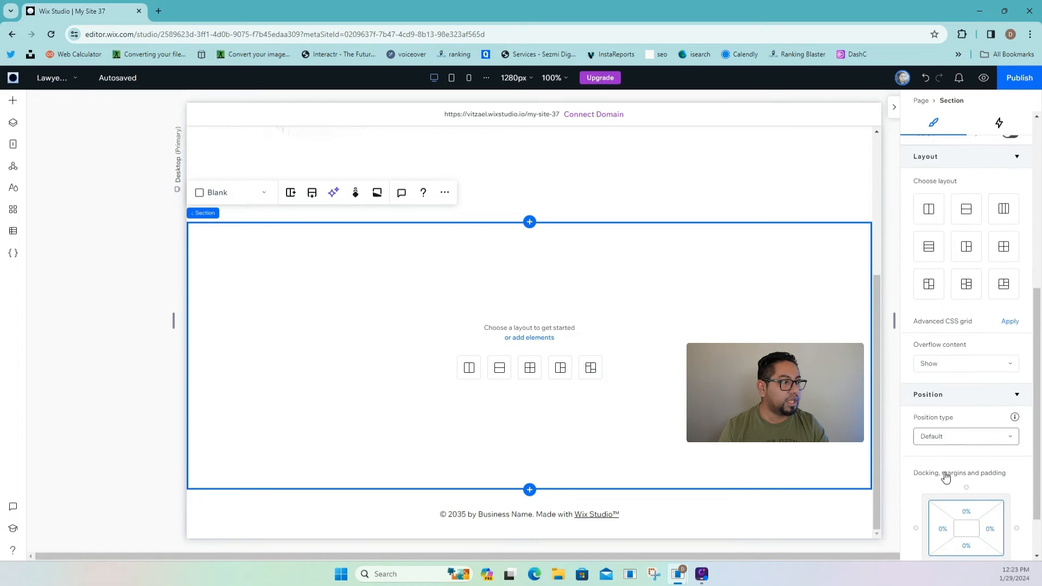
click(953, 480)
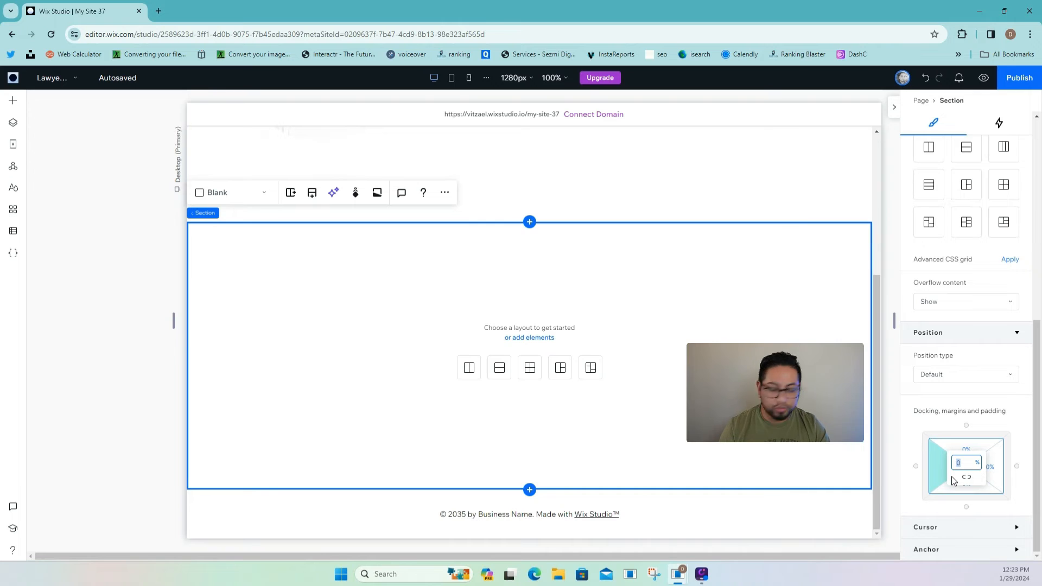
text(5)
click(994, 475)
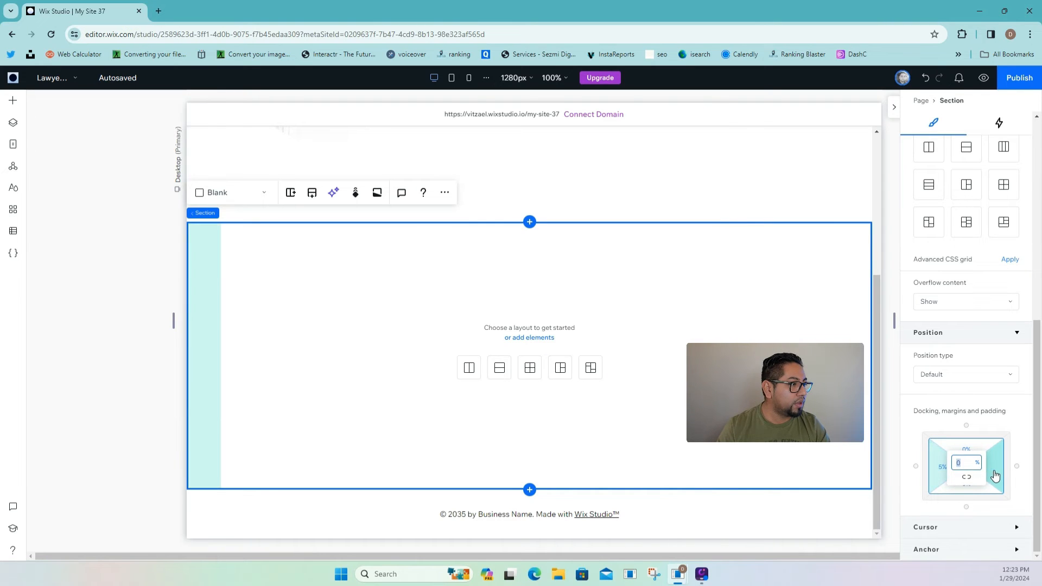
text(5)
key(Return)
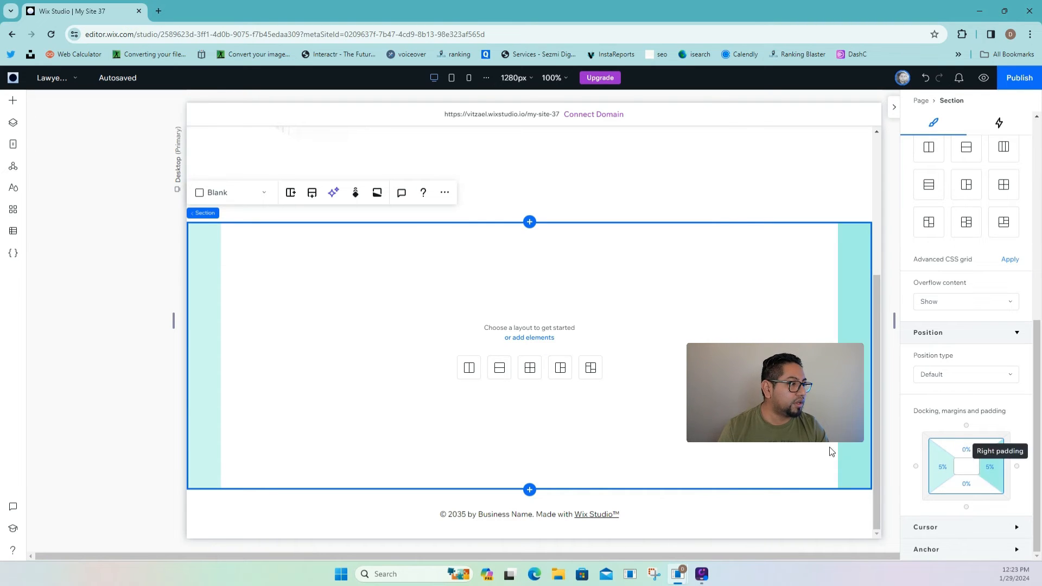
- Add a Rich content field named 'Bio' to the Lawyers collection, save, and close the CMS
click(13, 230)
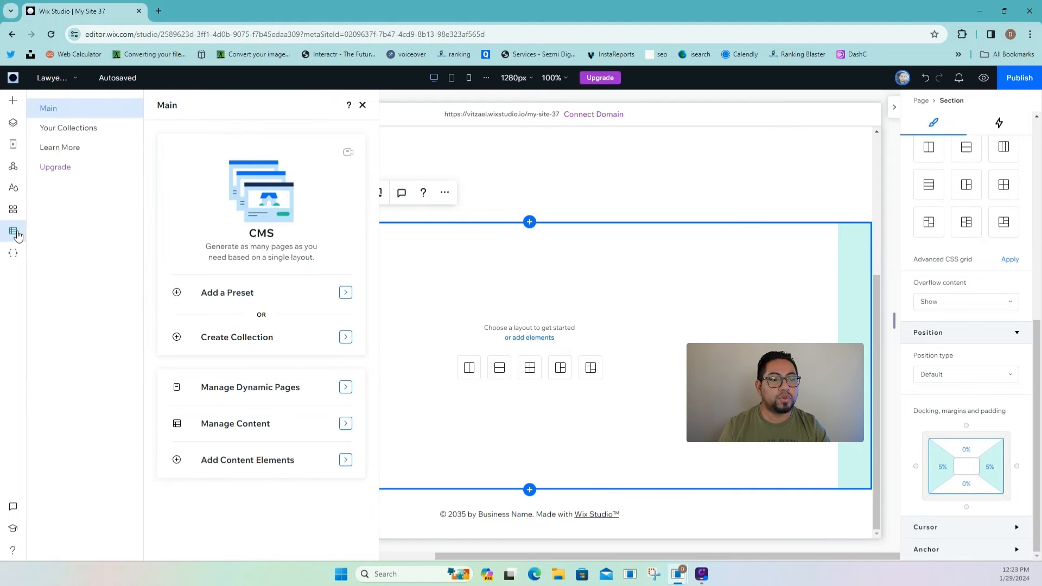
click(66, 130)
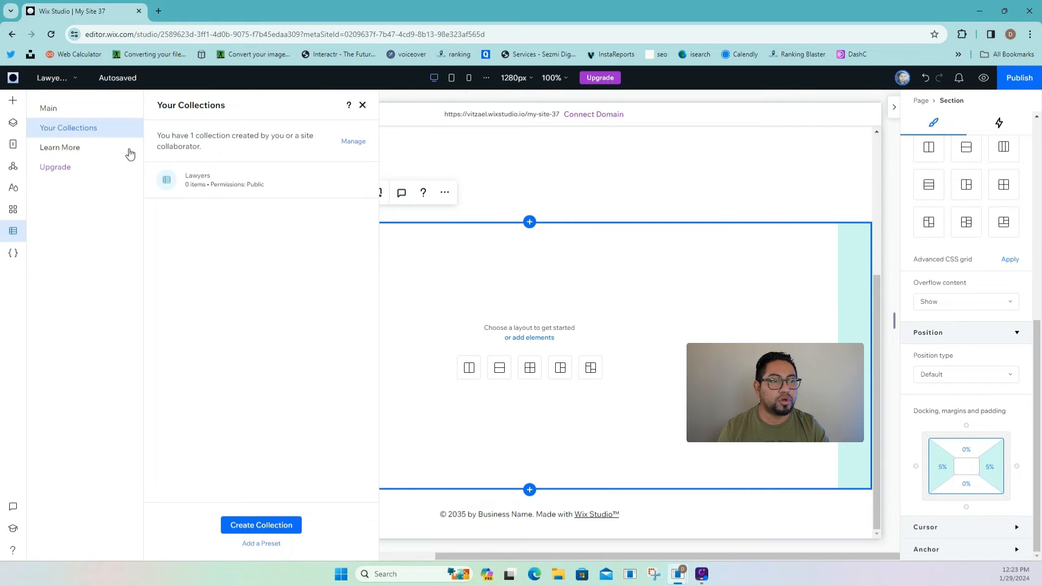
click(217, 181)
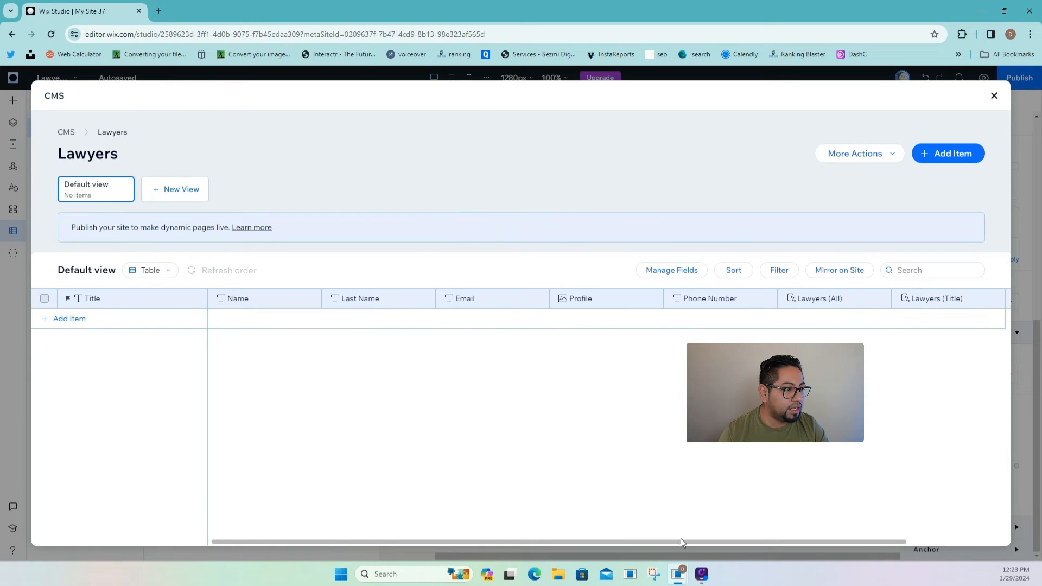
drag(722, 540, 816, 541)
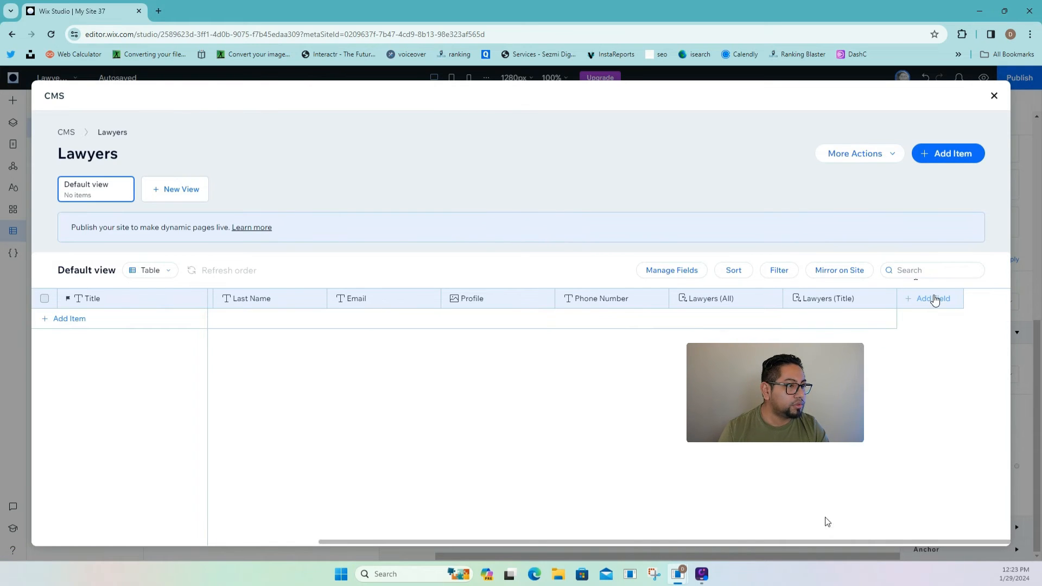
click(937, 299)
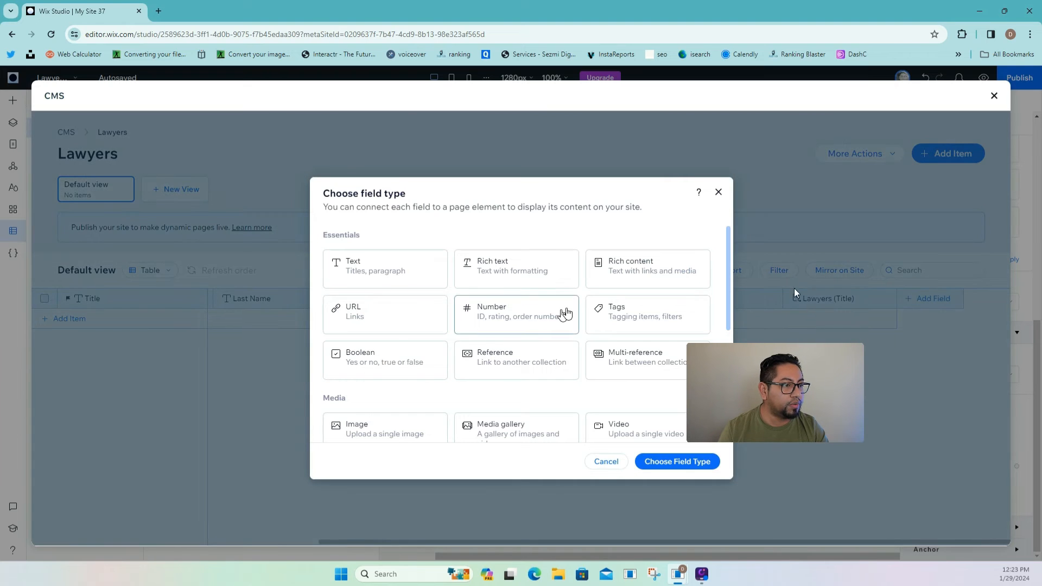
click(619, 275)
click(685, 464)
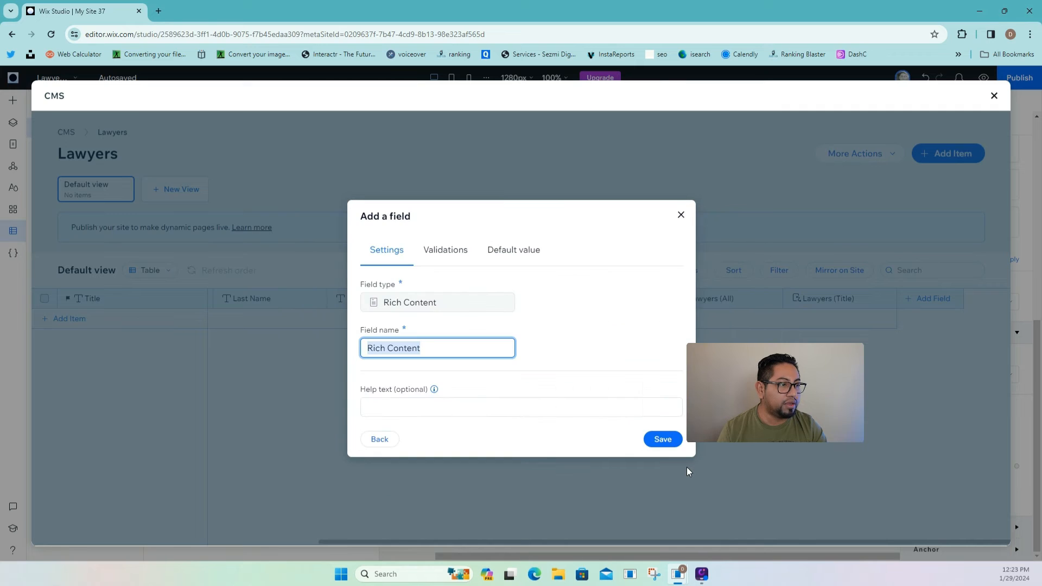
text(Bio)
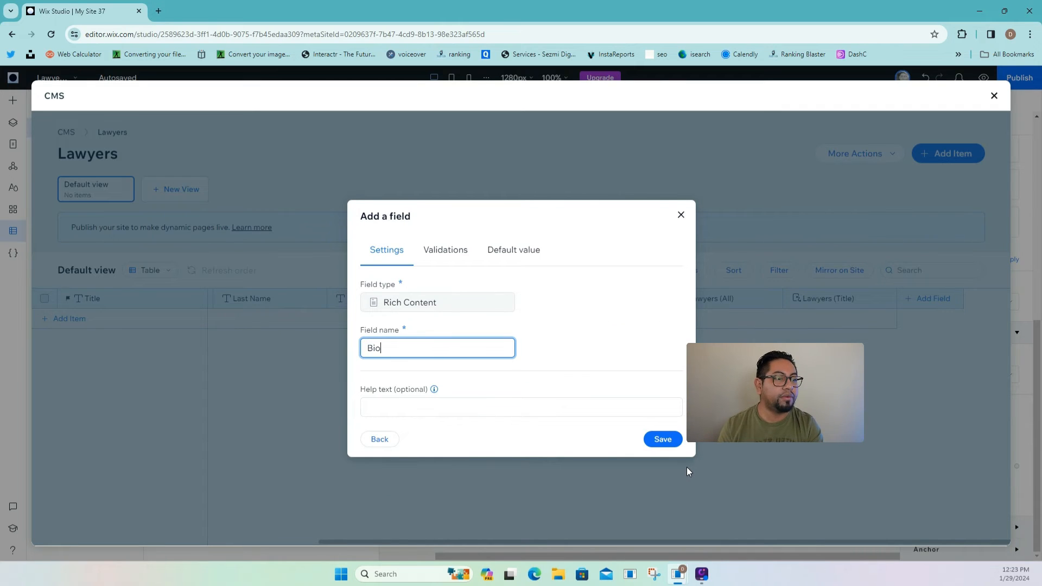
click(671, 440)
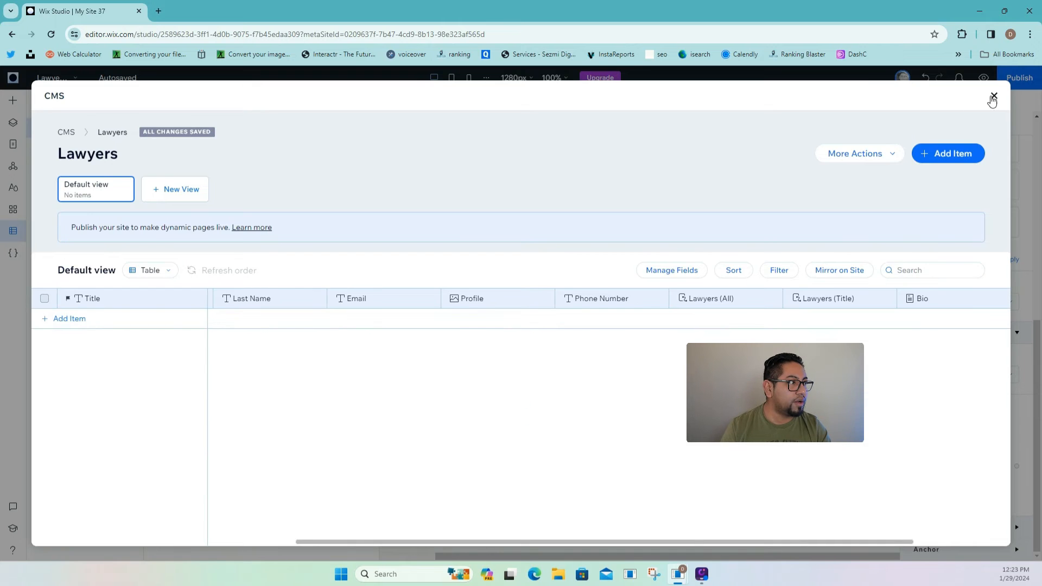
click(994, 96)
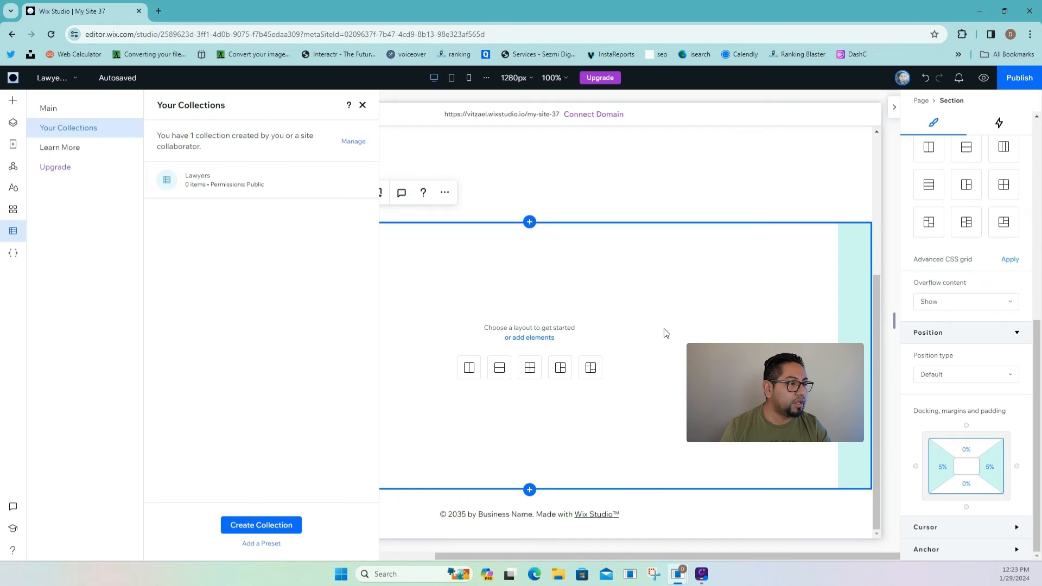
- Place a Rich Content Viewer from the CMS content elements into the lower section, centred
click(14, 103)
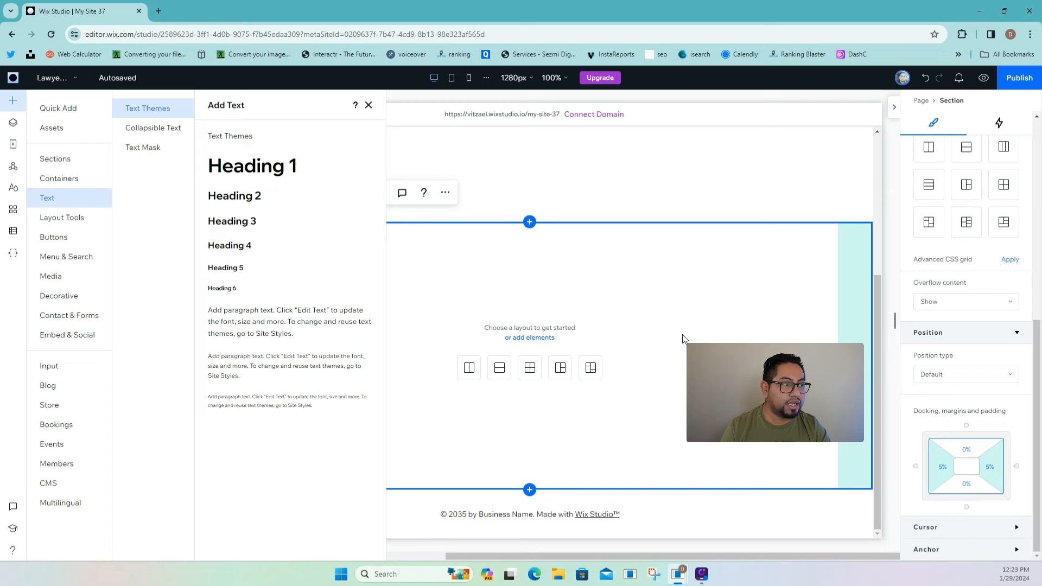
click(11, 232)
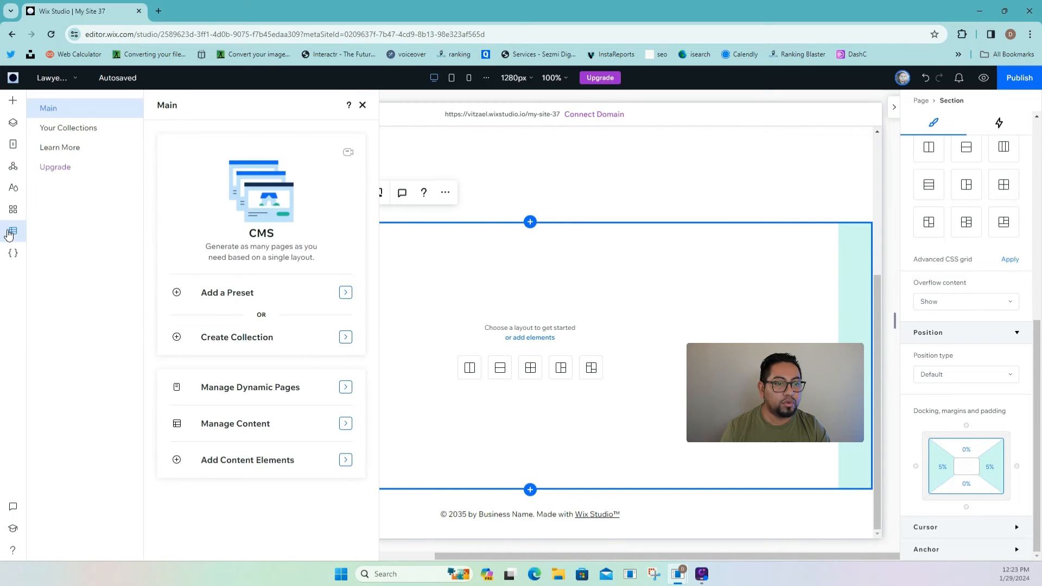
click(282, 461)
scroll(281, 470, down, 1)
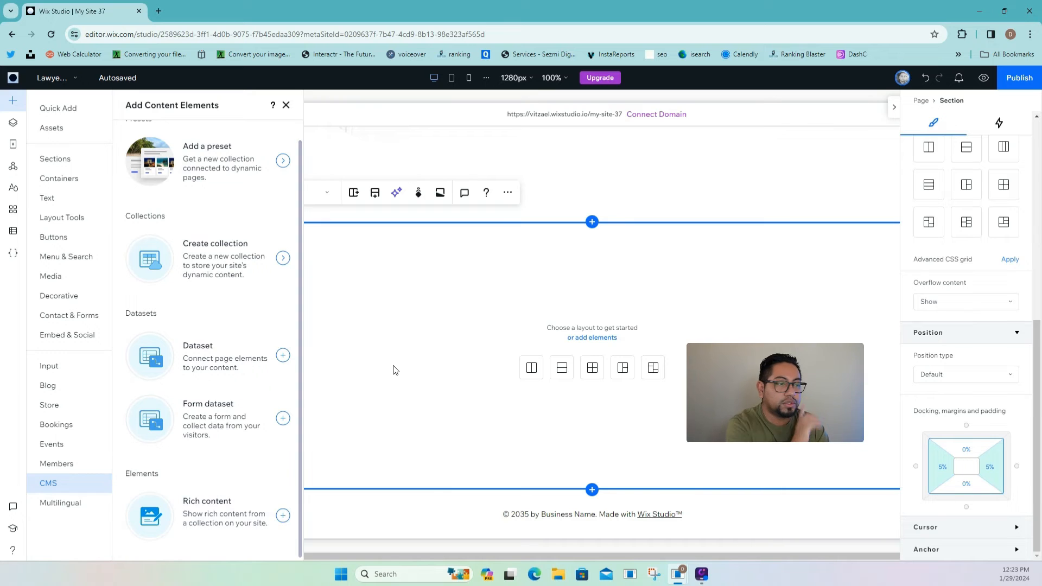
click(228, 519)
click(590, 350)
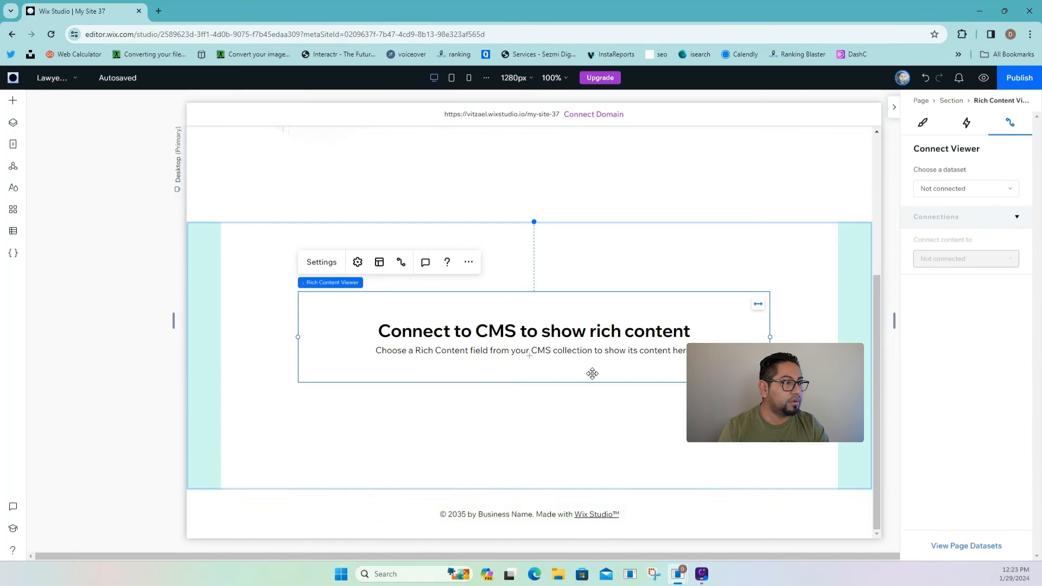
scroll(597, 391, up, 2)
mouse_move(634, 423)
mouse_down()
mouse_move(619, 414)
mouse_move(628, 414)
mouse_up()
click(798, 434)
click(664, 436)
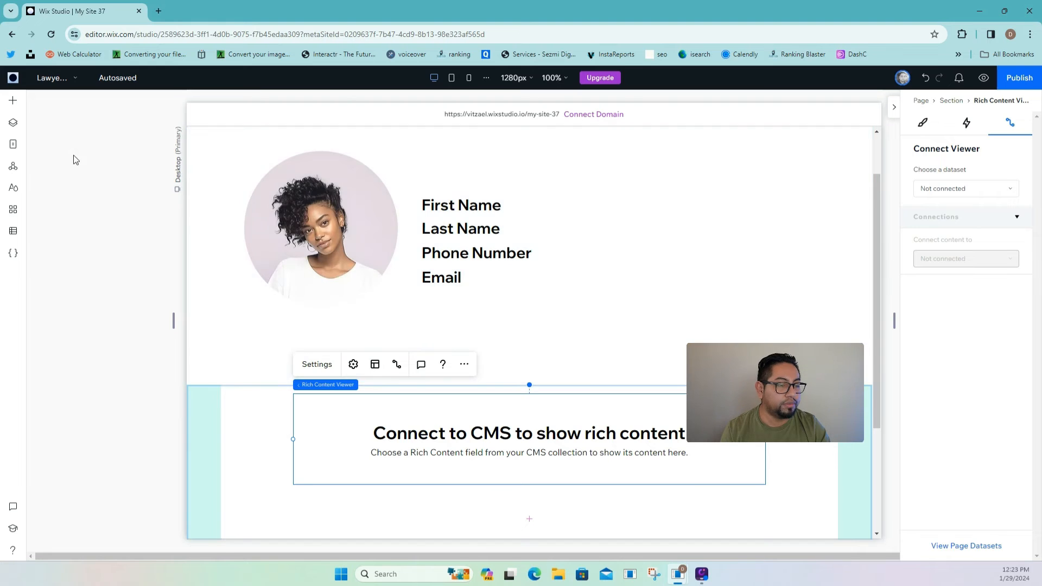
click(473, 202)
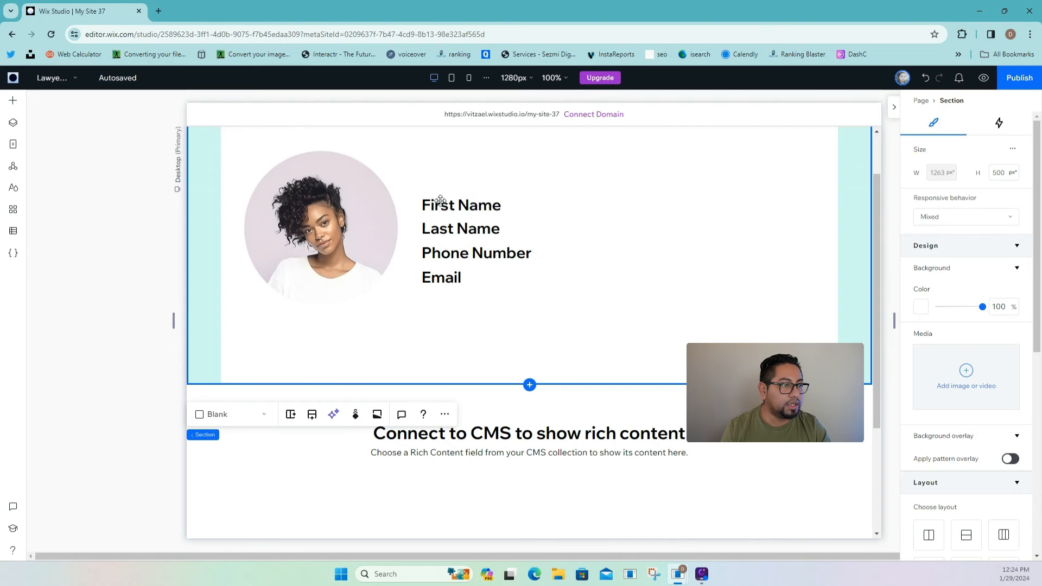
- Add a Heading 6 text and place it beside the First Name label
click(14, 104)
click(68, 199)
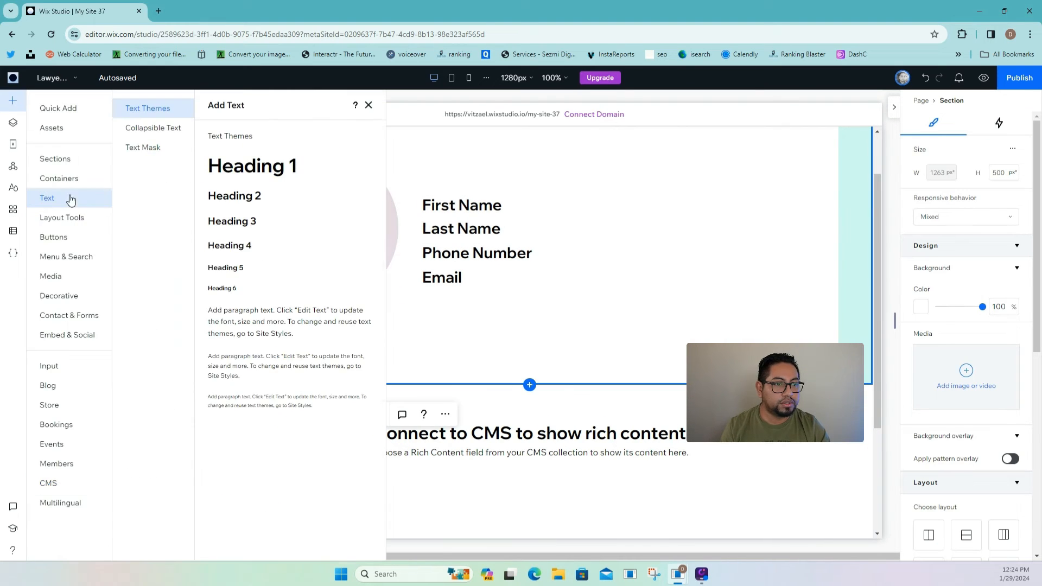
click(234, 290)
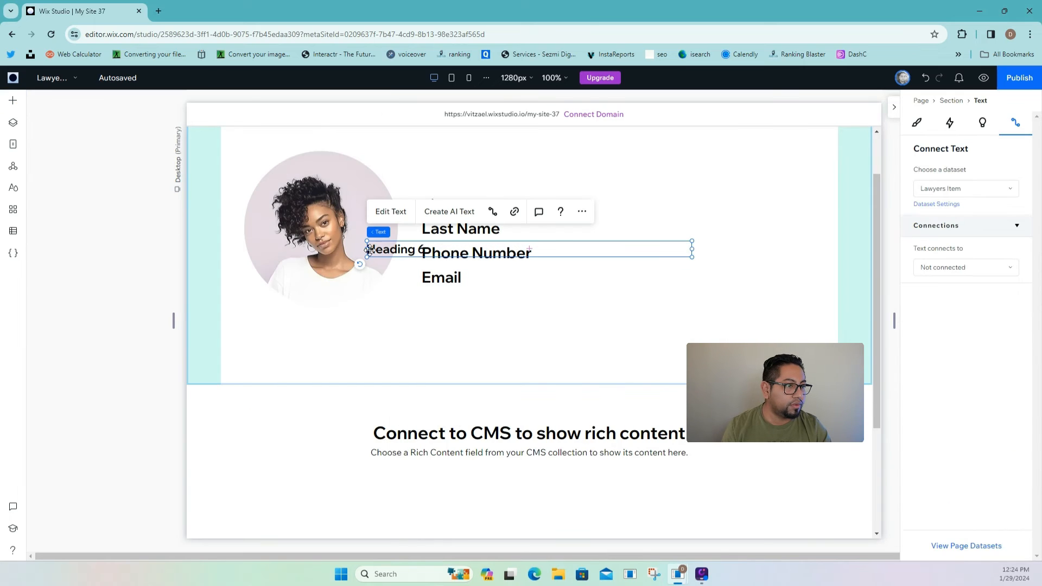
drag(367, 250, 581, 194)
drag(586, 202, 577, 203)
click(748, 207)
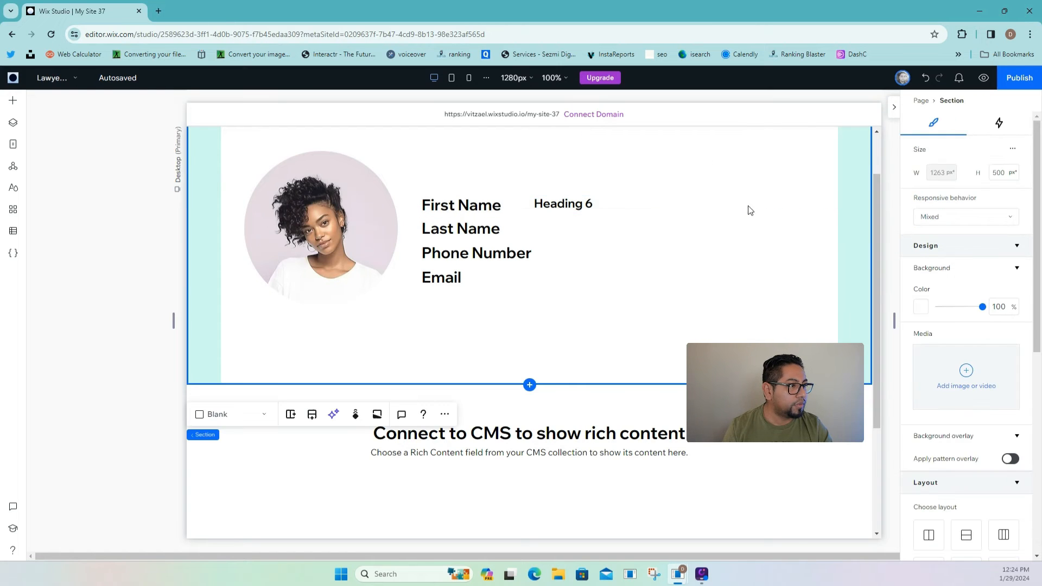
- Shrink the First Name, Last Name, Phone Number and Email label boxes to fit their words
click(530, 209)
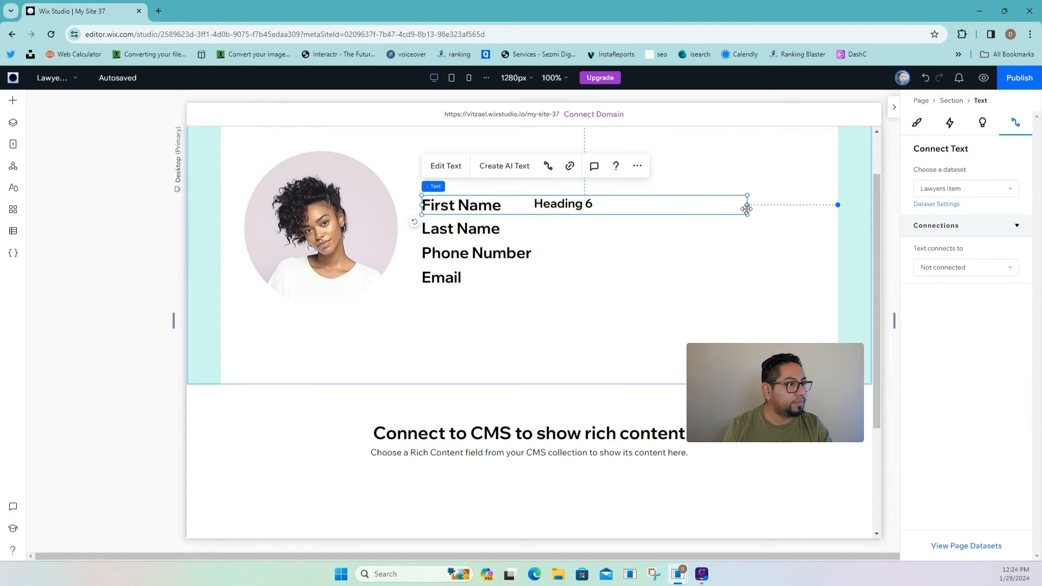
drag(747, 207, 509, 216)
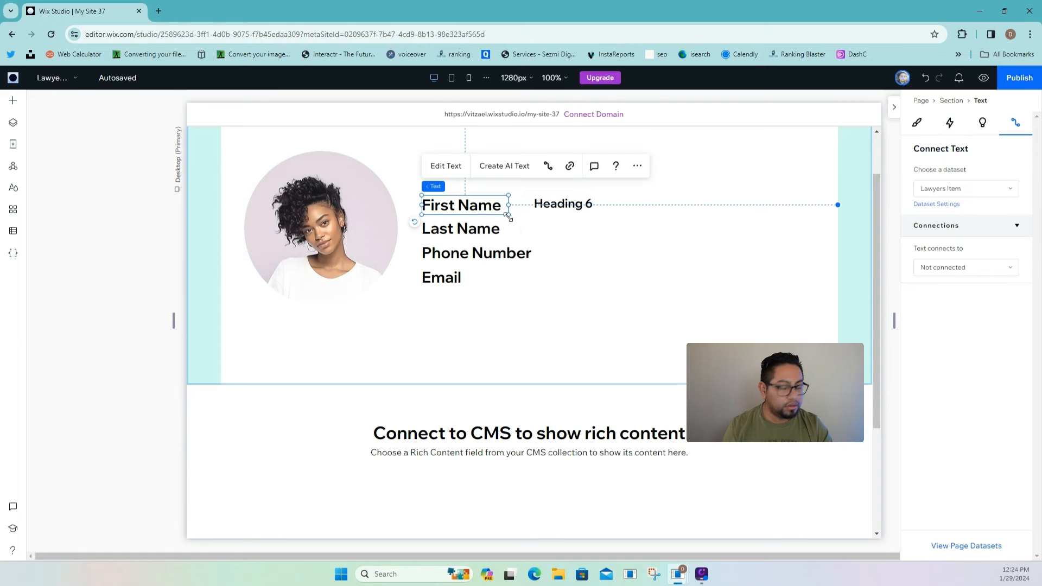
click(558, 232)
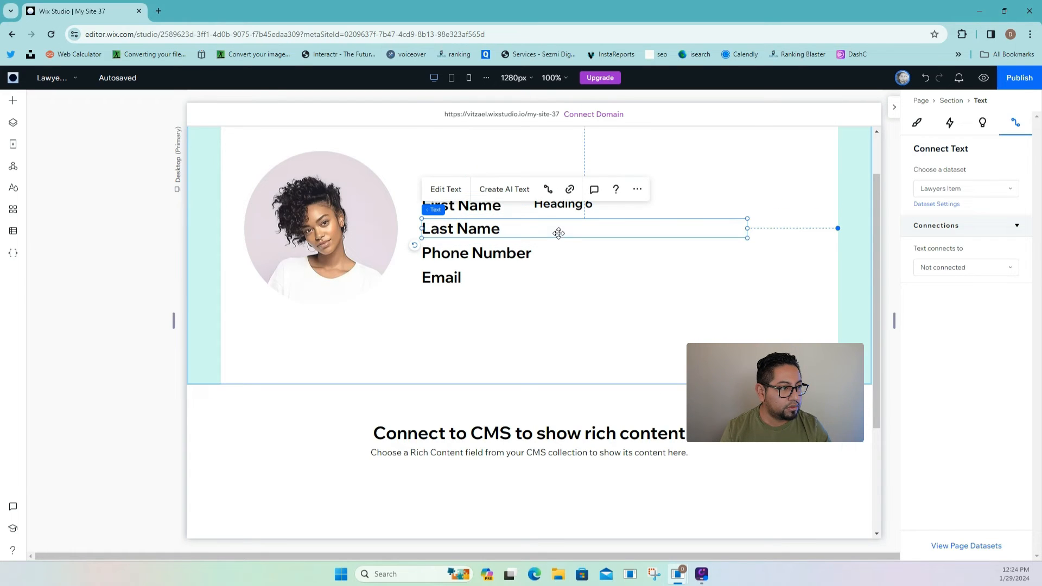
drag(747, 227, 539, 243)
click(519, 254)
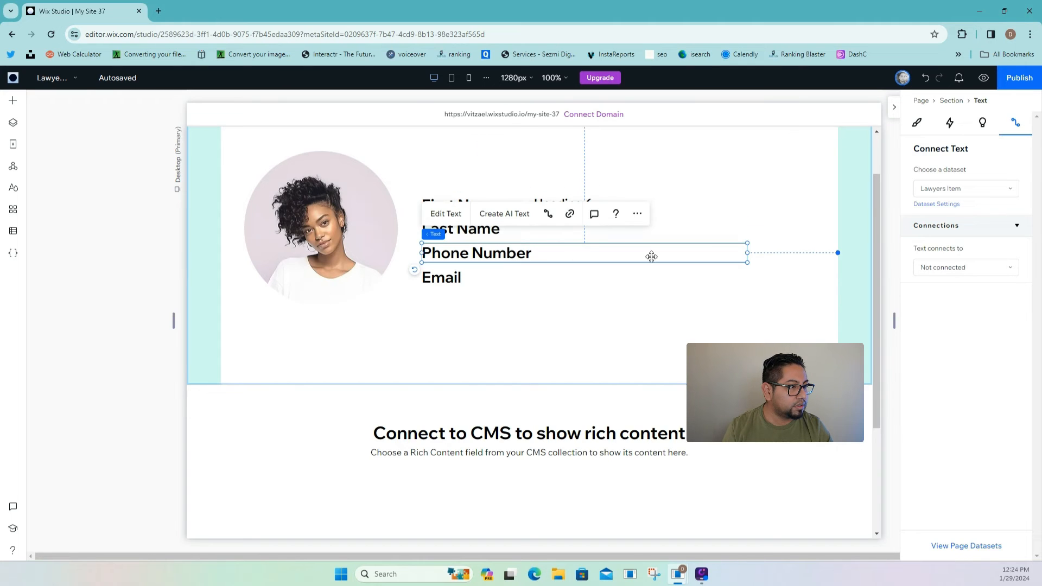
drag(747, 253, 534, 254)
click(523, 279)
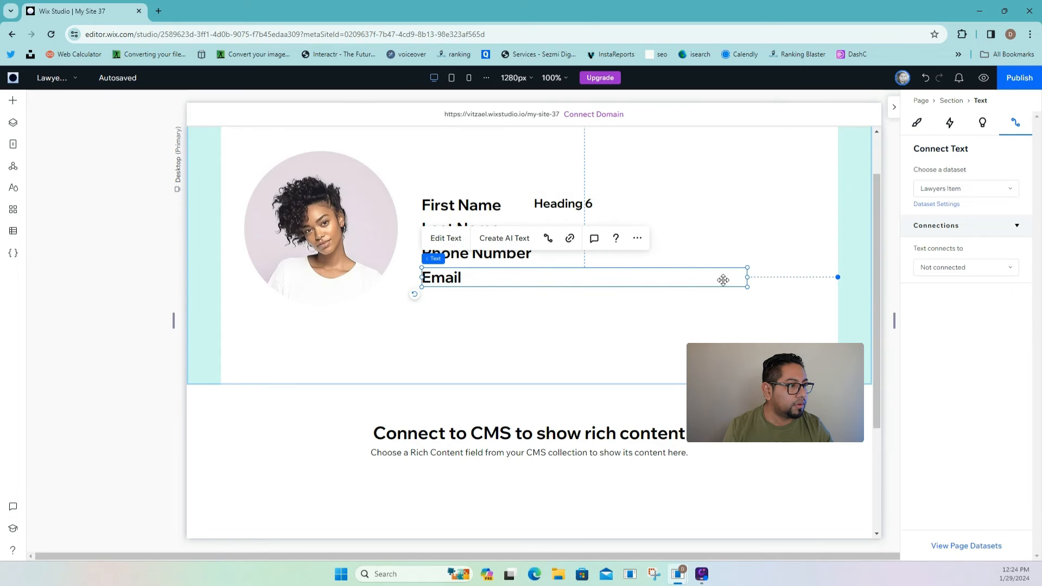
drag(747, 277, 538, 268)
- Widen First Name to match Phone Number and shift Heading 6 further right
click(515, 206)
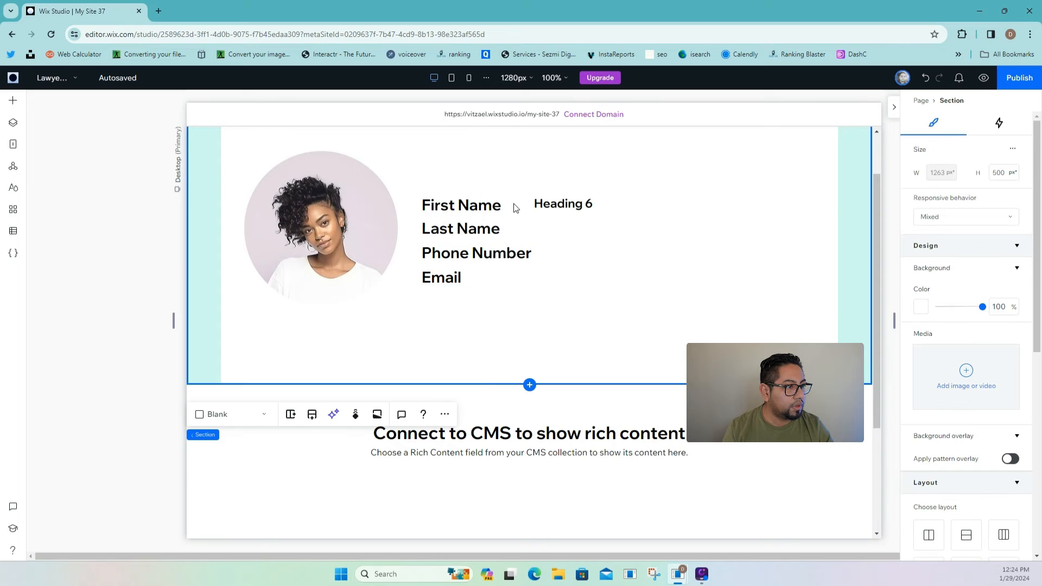
click(504, 205)
drag(510, 205, 541, 209)
drag(562, 206, 576, 205)
- Change the Heading 6 text to 'Cms first name'
double_click(576, 205)
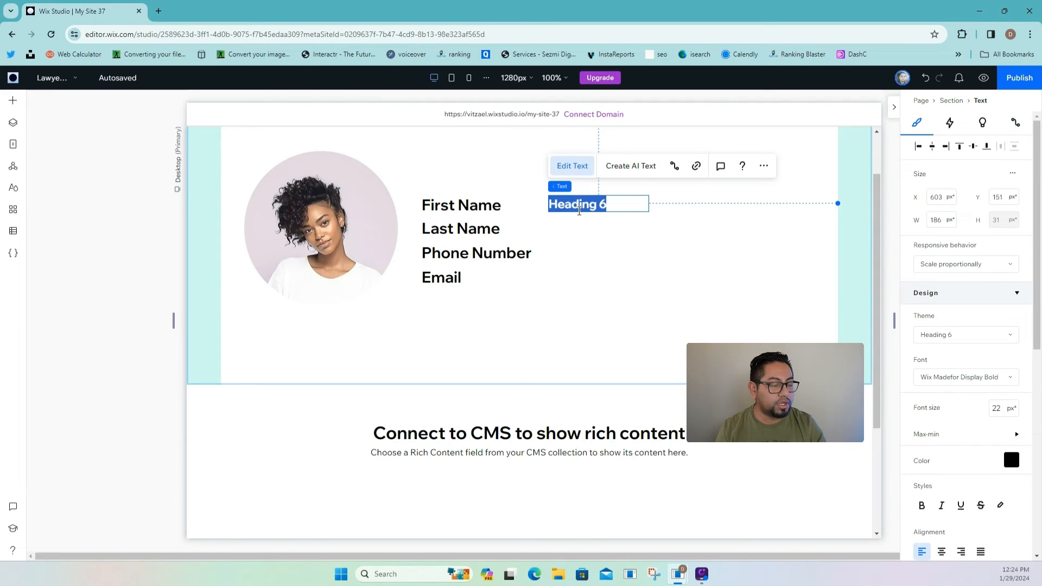
text(C)
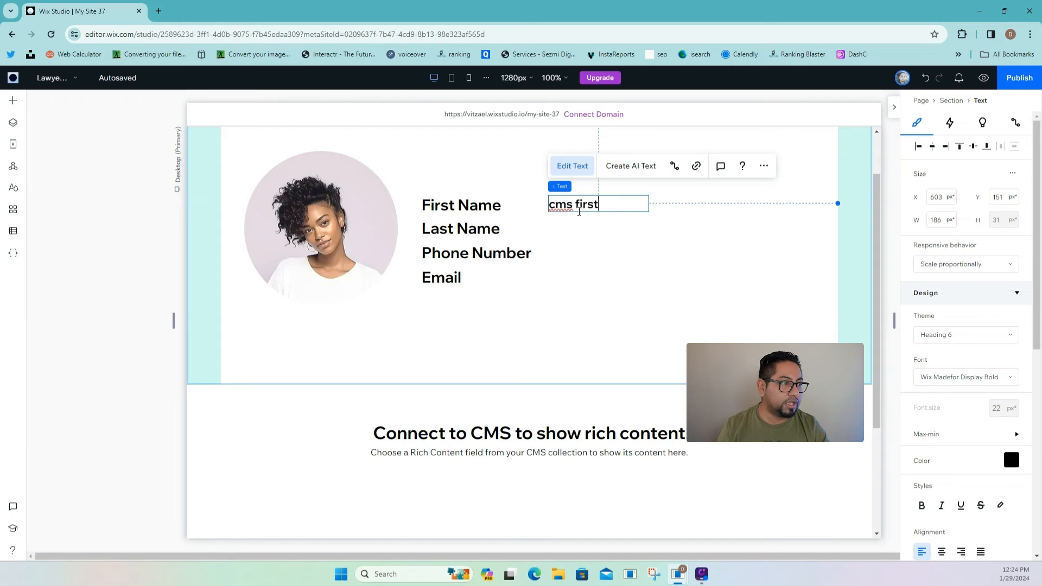
text(ms first name)
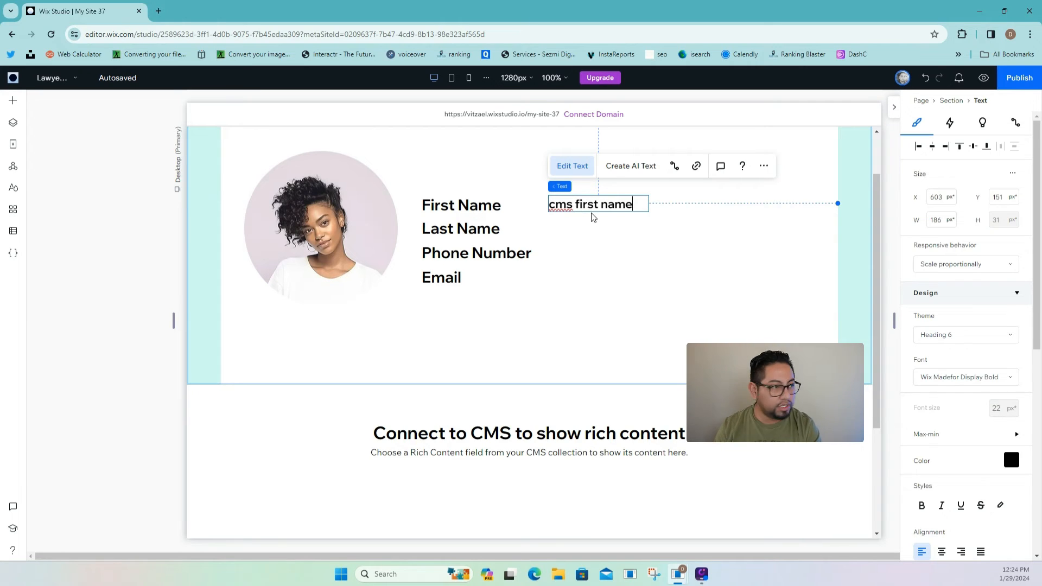
click(629, 228)
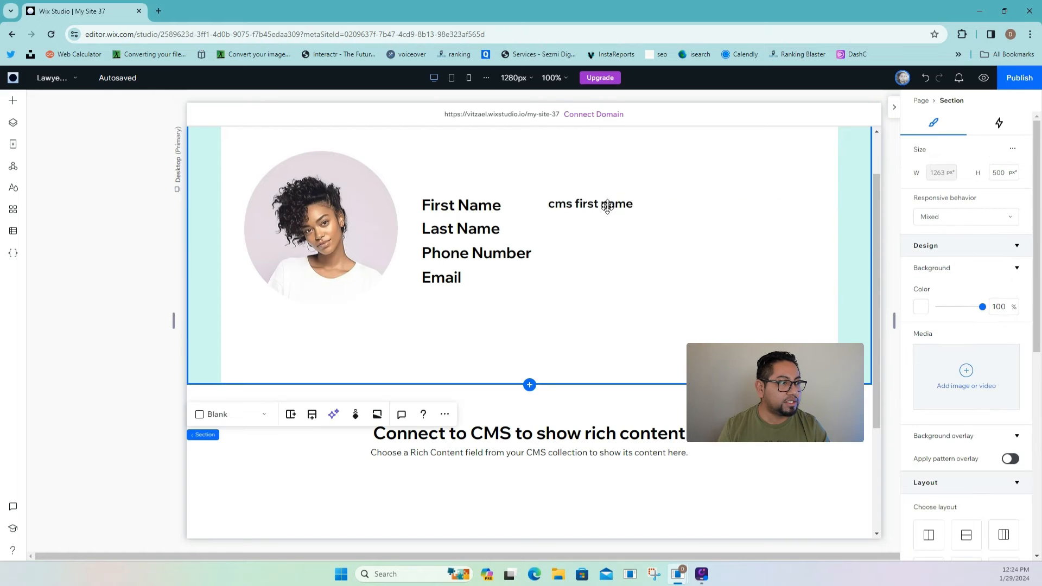
- Duplicate the placeholder beside Last Name as 'cms last name', then copy it again
click(607, 203)
key(ctrl+d)
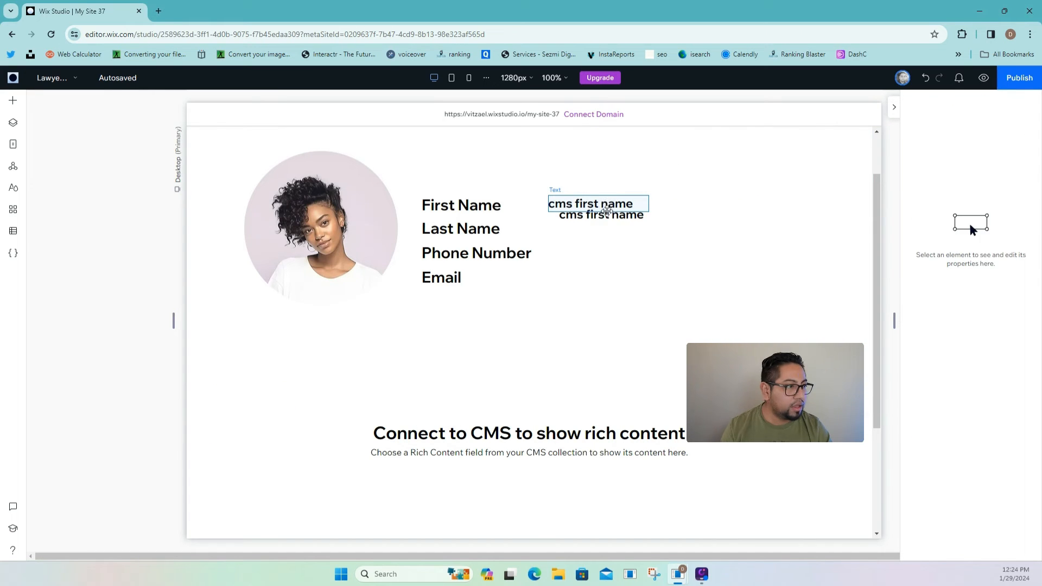
drag(605, 213, 599, 232)
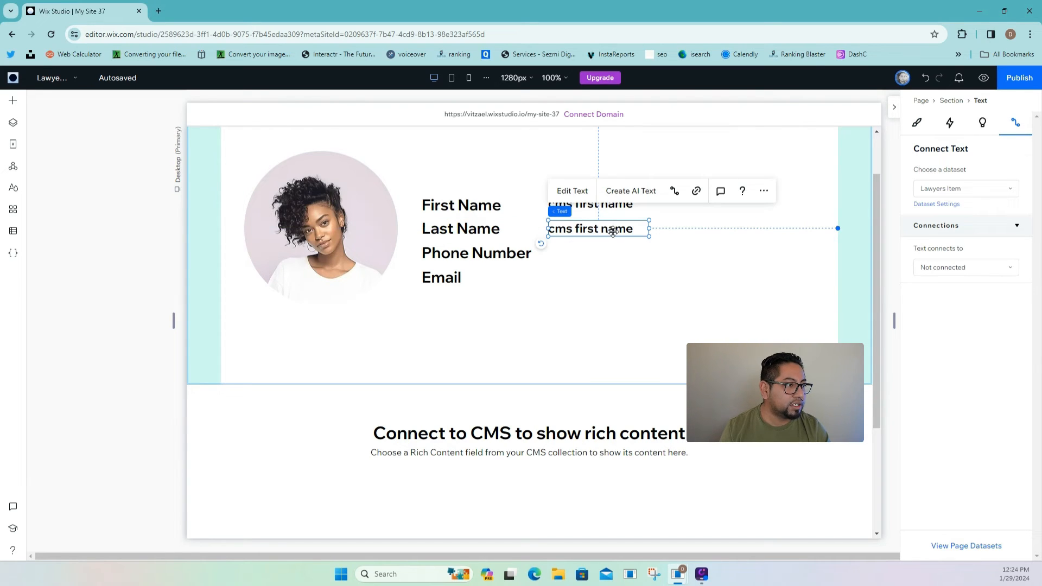
double_click(618, 232)
click(643, 231)
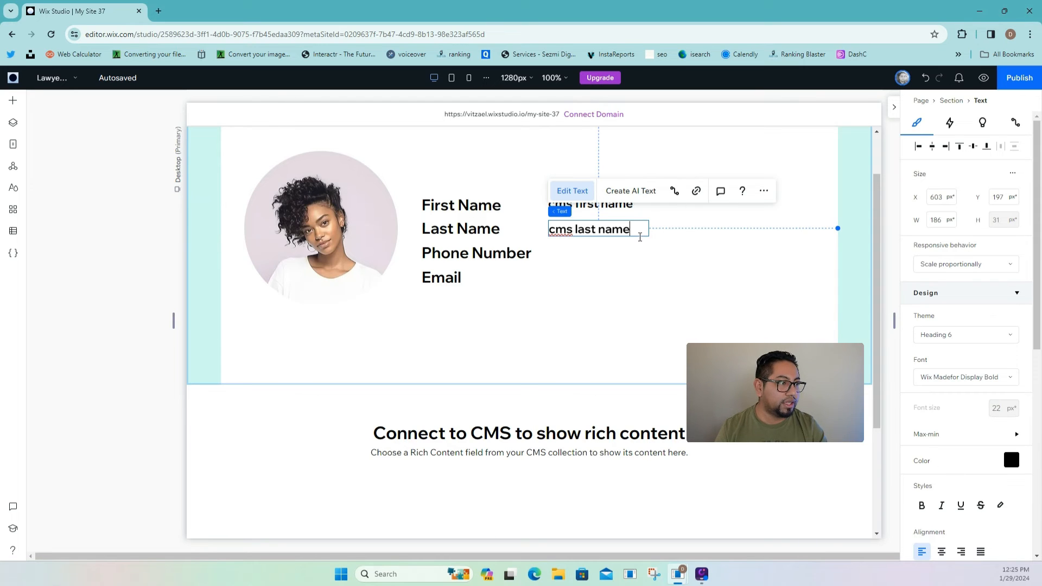
click(678, 239)
click(636, 231)
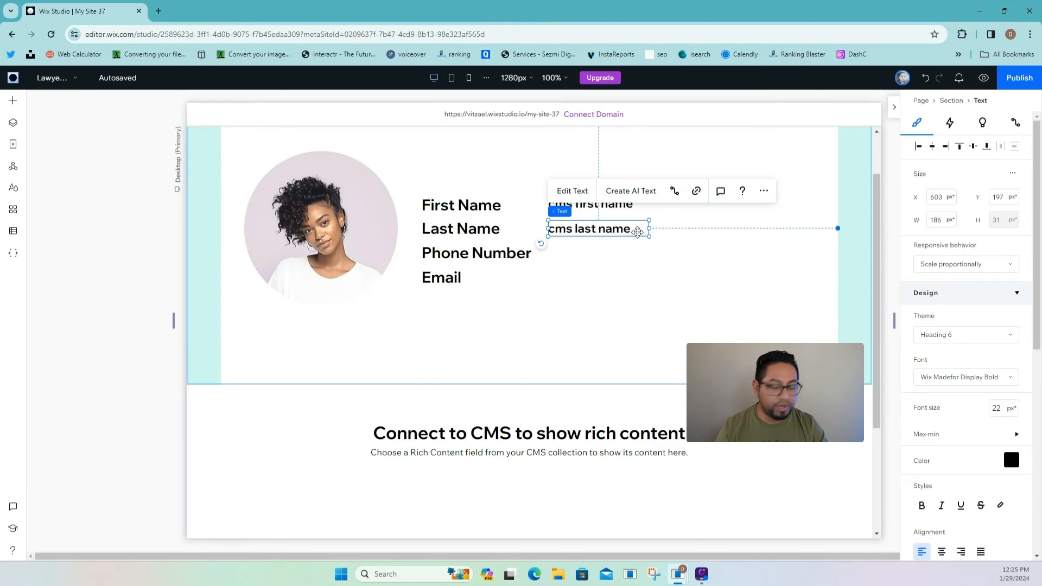
key(ctrl+v)
- Move the copied placeholder beside Phone Number and duplicate it
drag(615, 243, 607, 258)
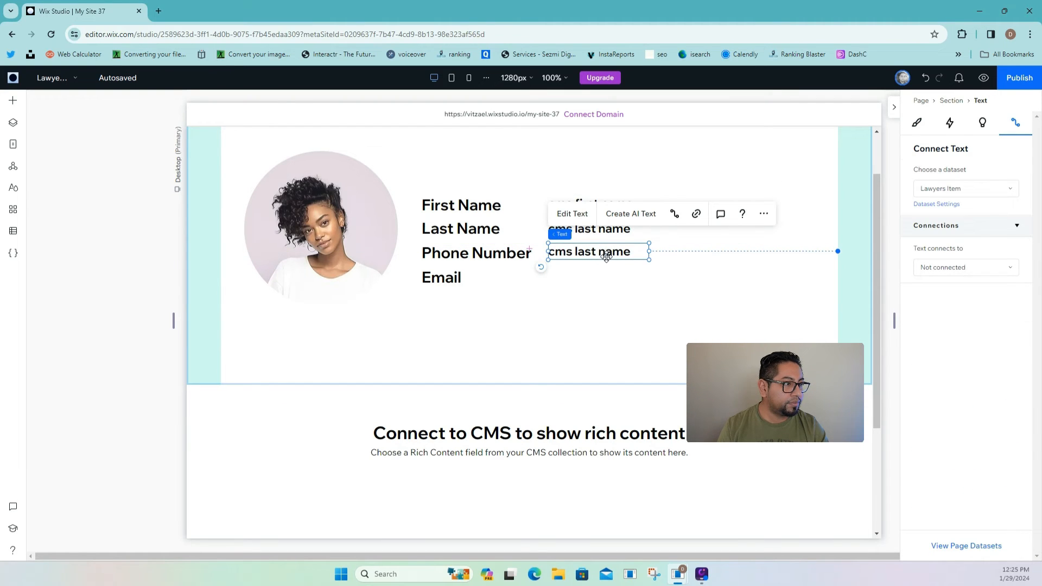
double_click(607, 257)
text(phone number)
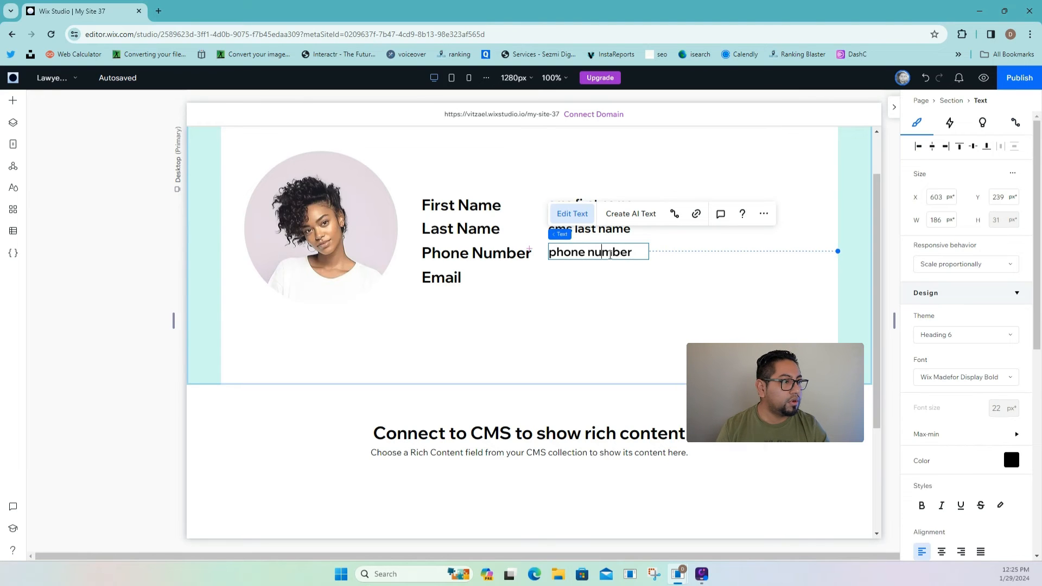
right_click(609, 254)
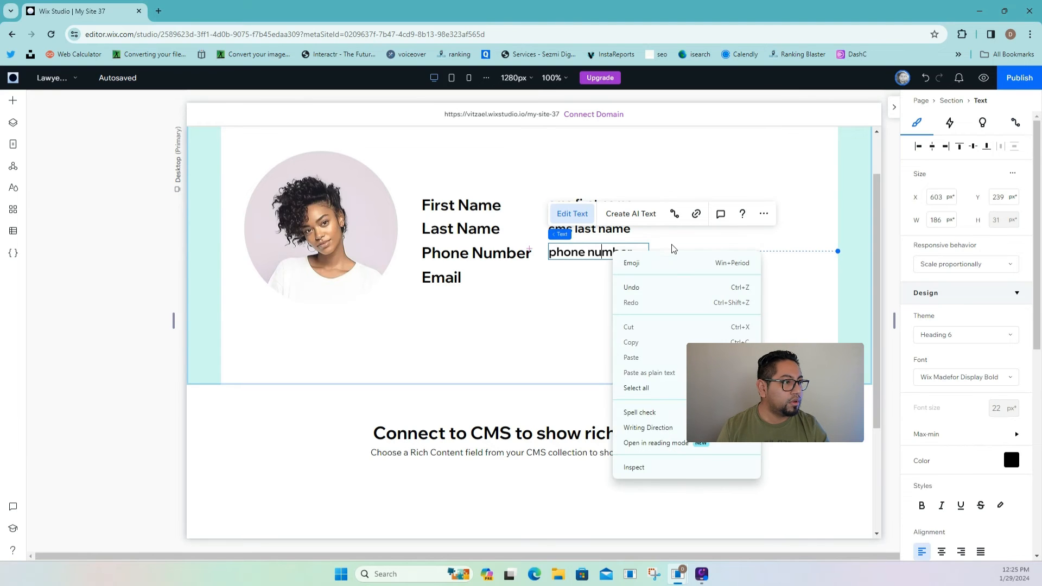
key(Escape)
right_click(630, 255)
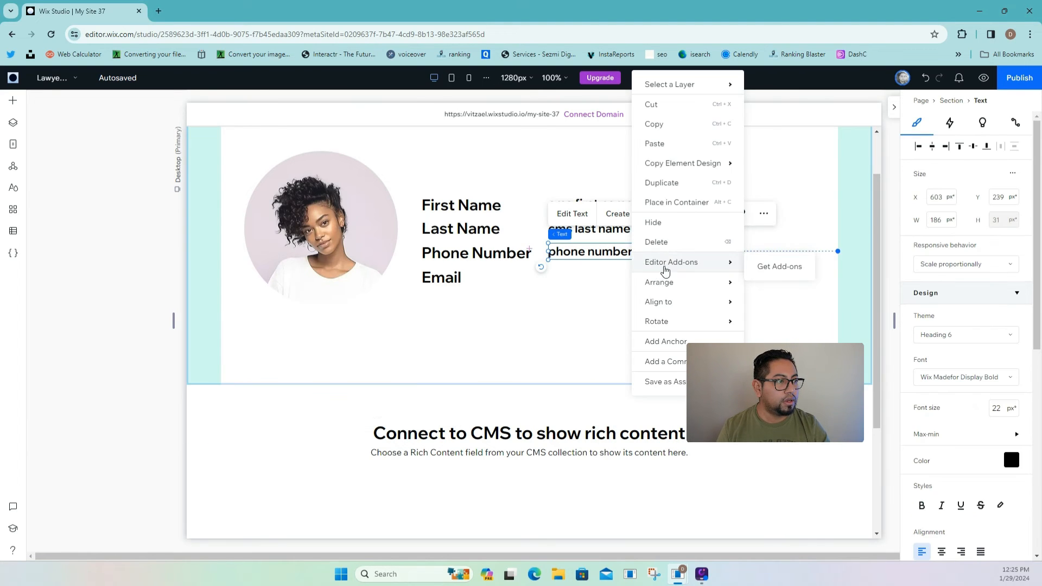
click(618, 263)
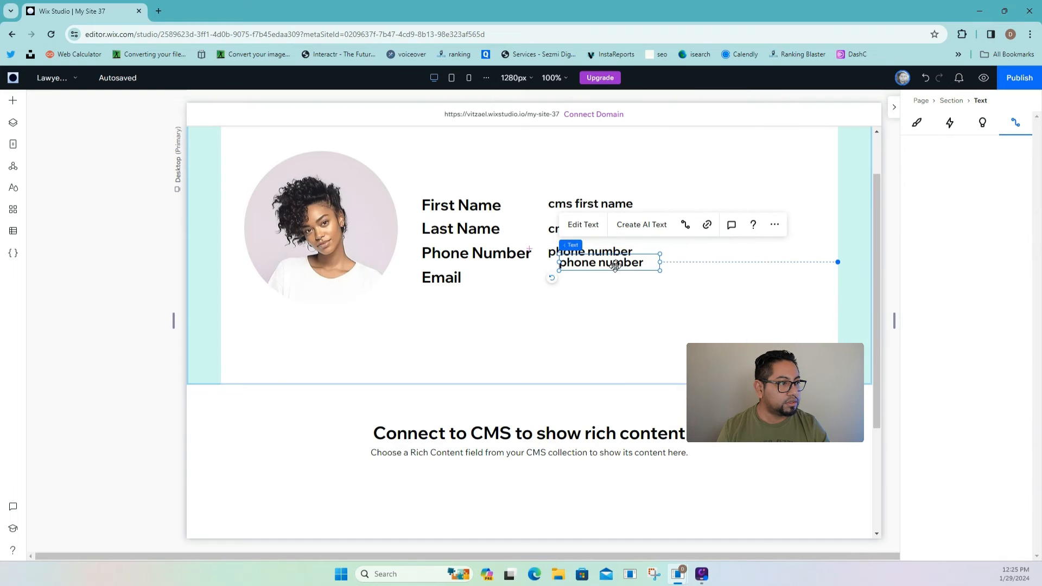
- Place the duplicate beside the Email label and make it read 'cms email'
drag(619, 263, 605, 282)
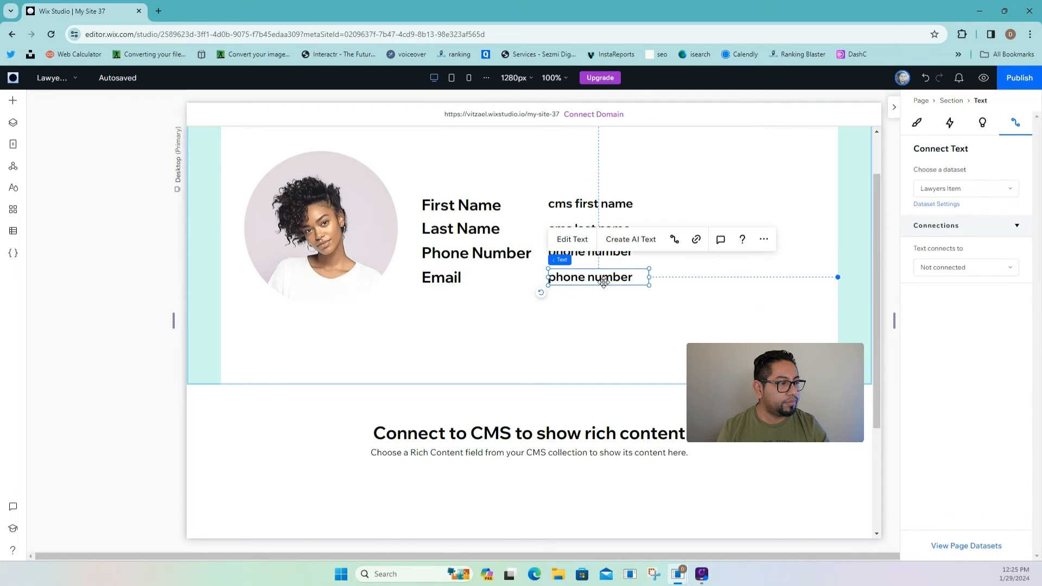
double_click(605, 282)
key(BackSpace)
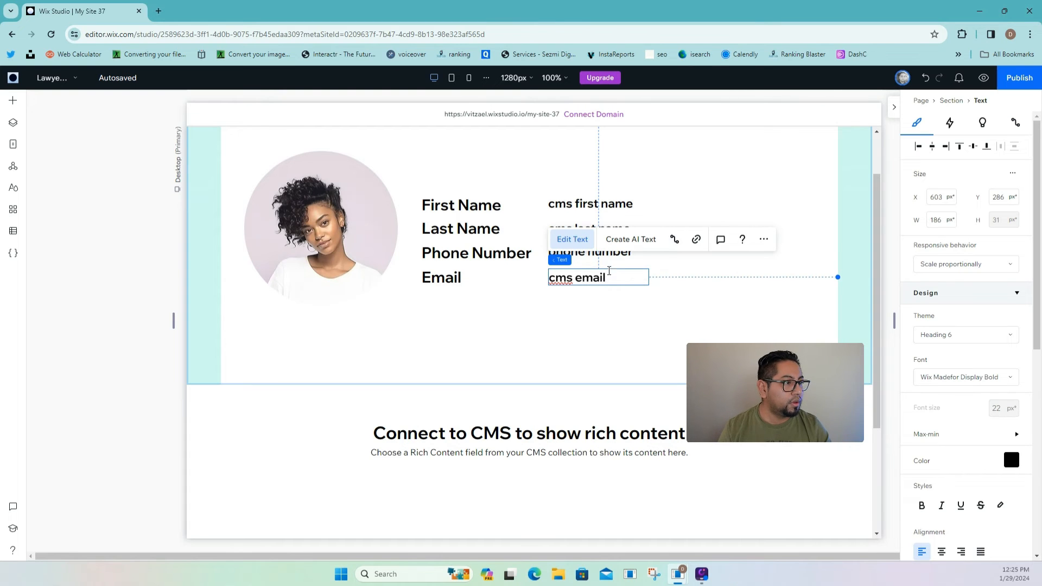
text(cms email)
- Prefix the phone placeholder with 'cms' so it reads 'cms phone number'
click(620, 253)
double_click(620, 253)
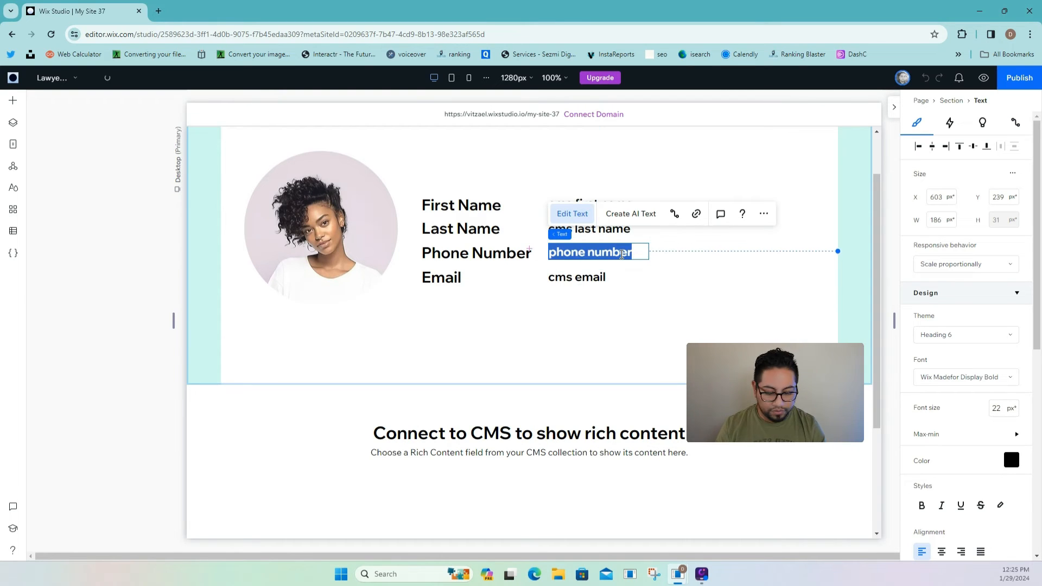
click(622, 254)
text(cms)
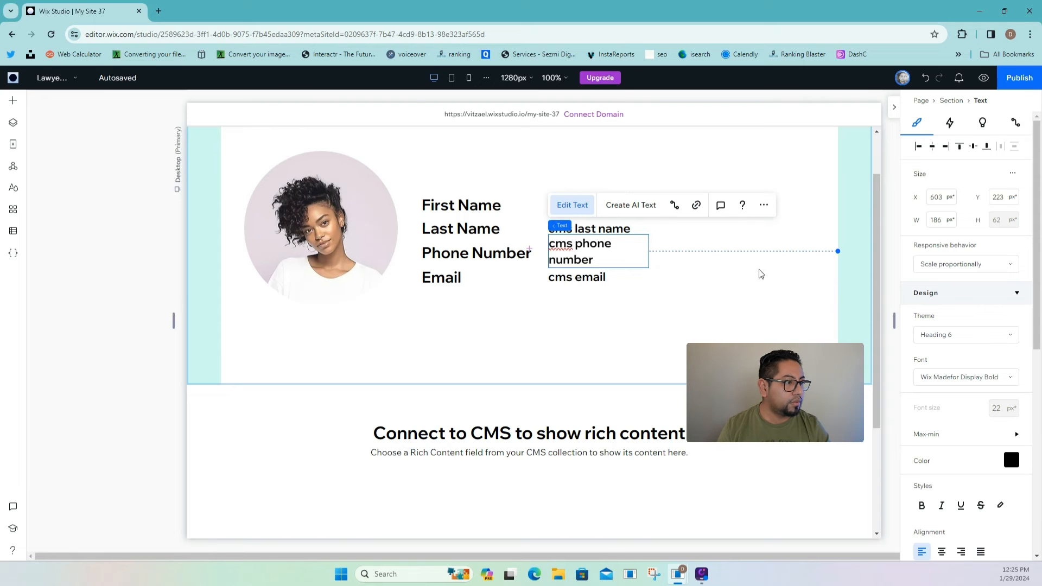
click(665, 255)
- Widen the phone placeholder box so 'cms phone number' fits on one line
double_click(637, 257)
click(653, 256)
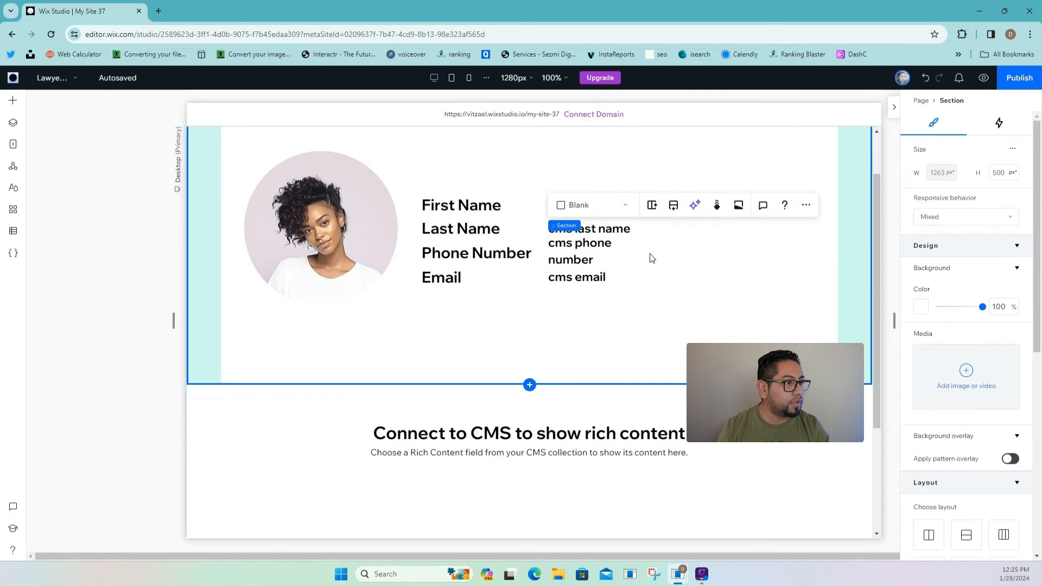
click(643, 252)
drag(649, 251, 667, 252)
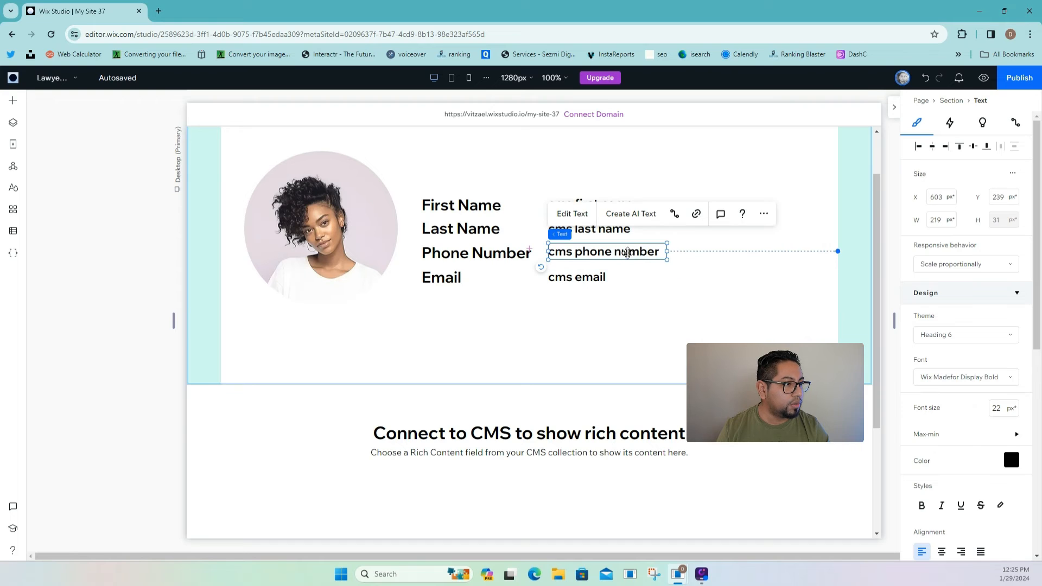
click(700, 251)
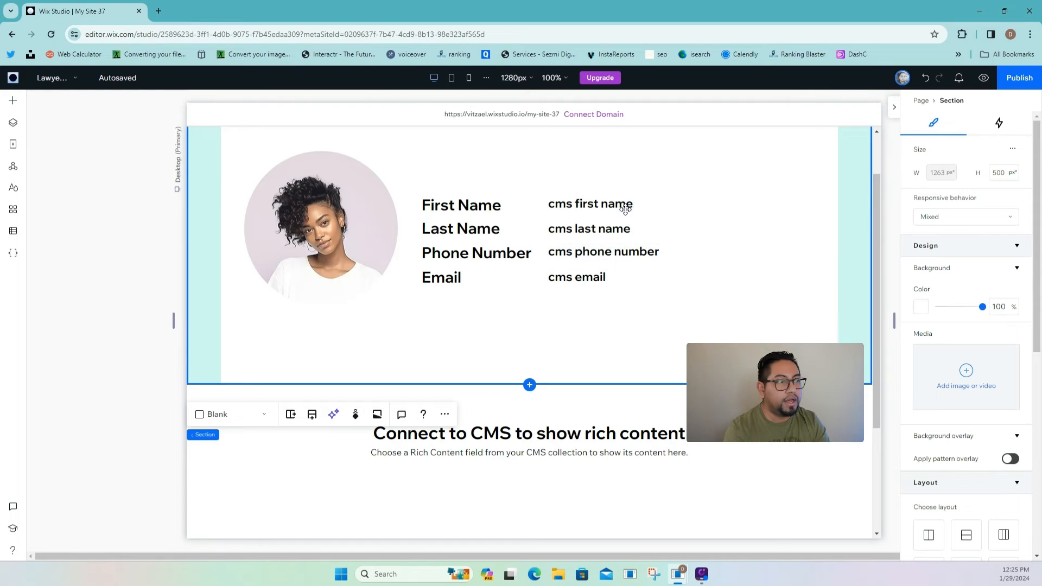
scroll(586, 369, down, 3)
scroll(537, 244, up, 2)
scroll(531, 221, up, 2)
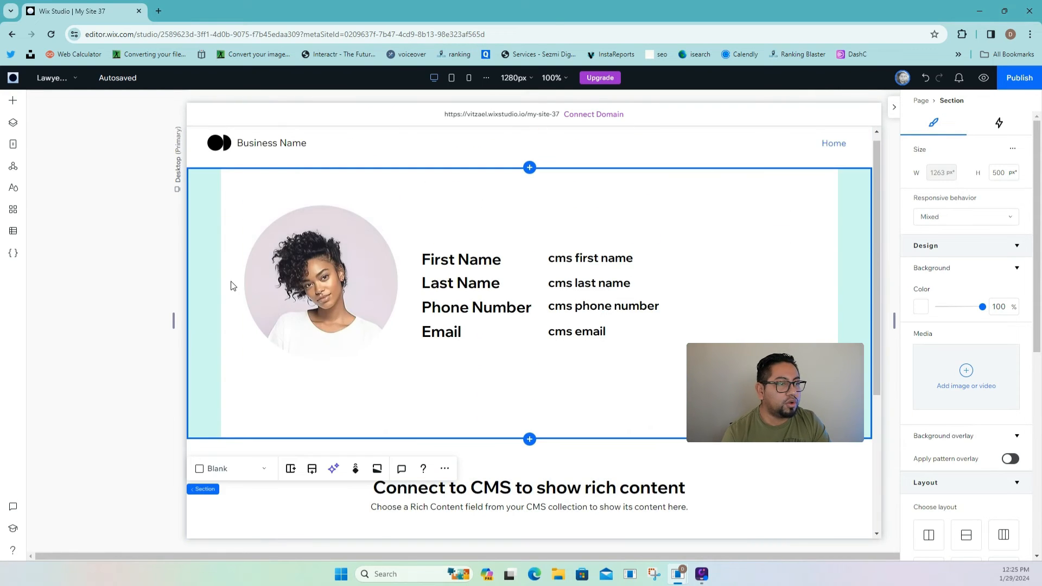
- Switch to the Lawyers (All) page and select the first lawyer card's photo
click(13, 143)
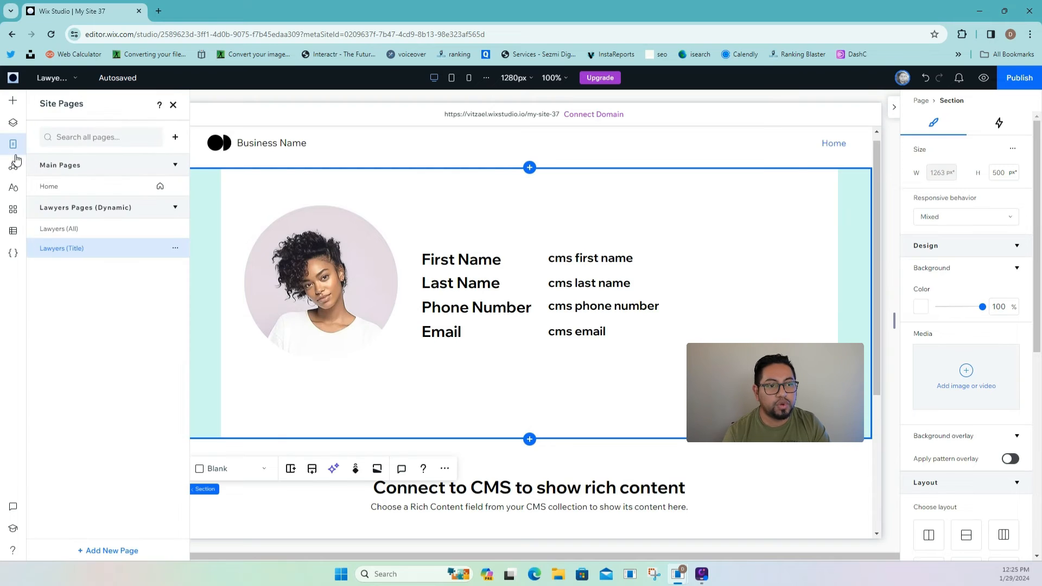
click(121, 228)
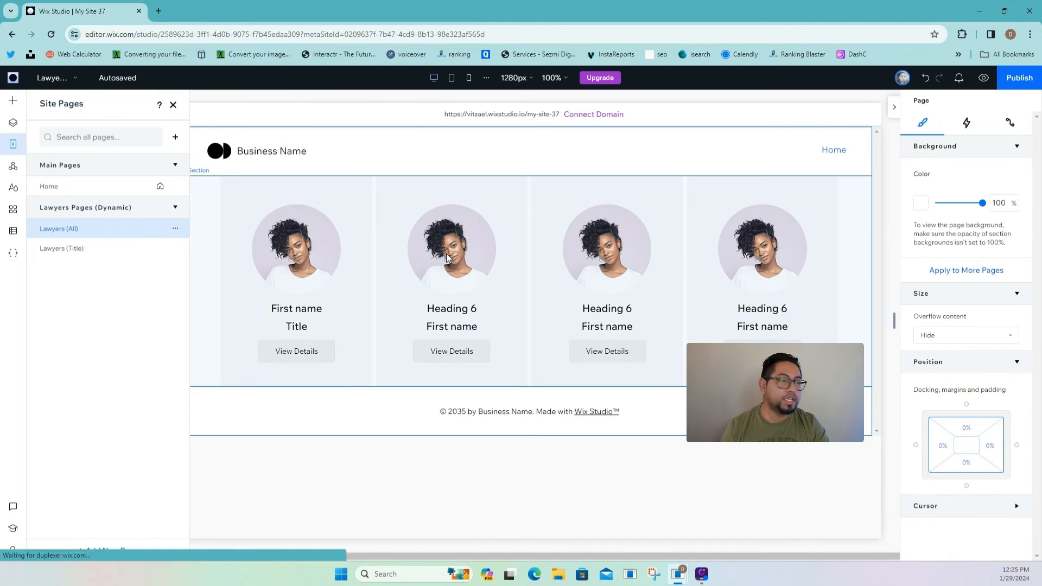
click(284, 228)
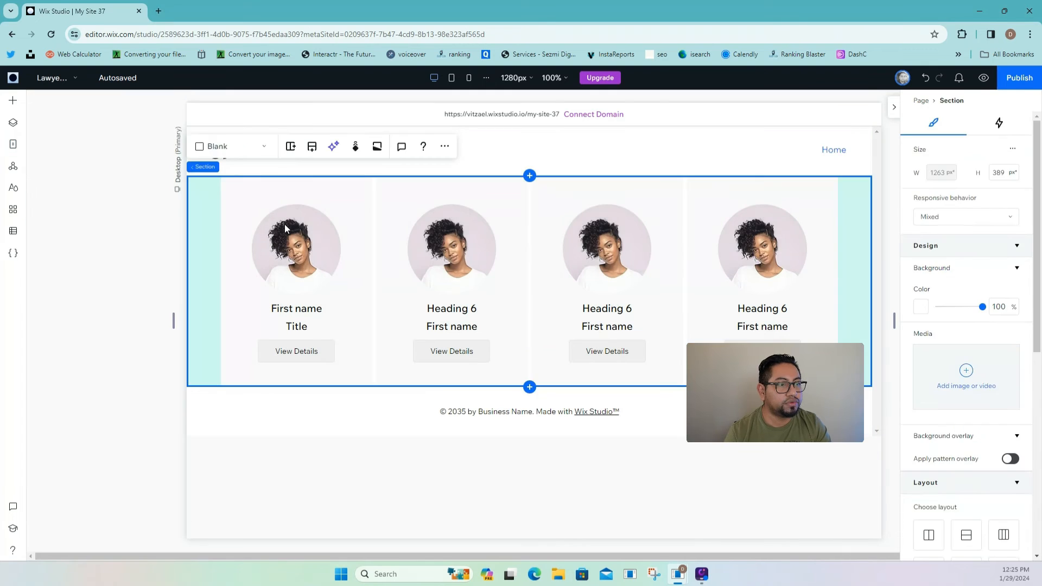
click(284, 228)
click(284, 227)
click(284, 228)
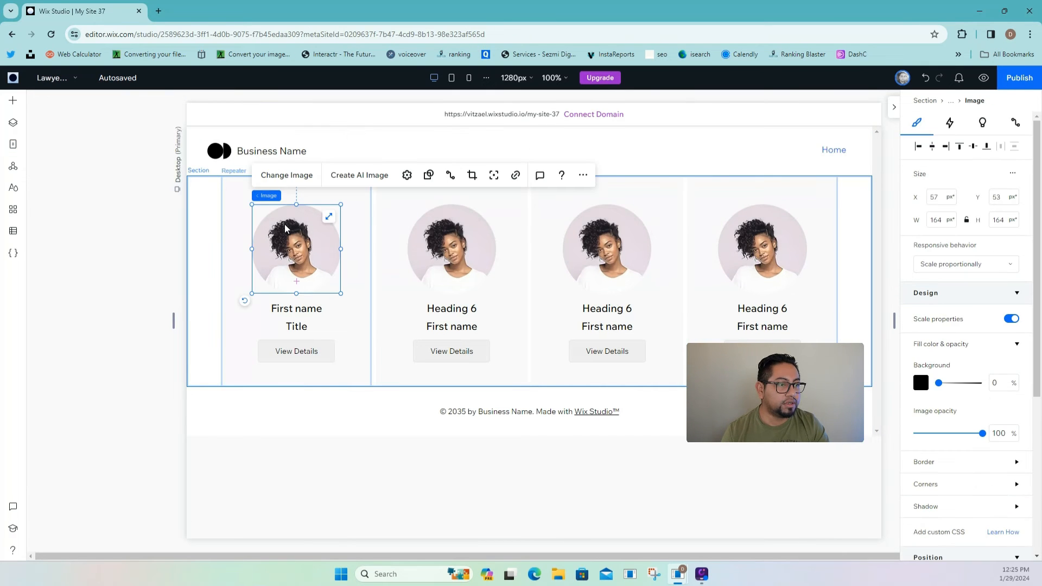
- Connect the photo to Lawyers Item's Profile field, linking it to Lawyers (Title)
click(1016, 124)
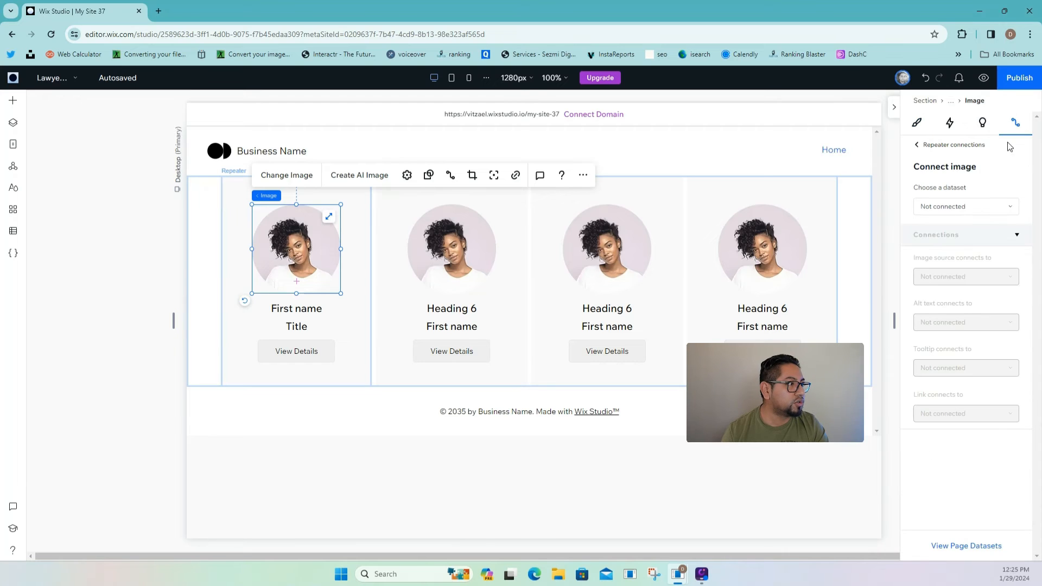
click(978, 207)
click(949, 227)
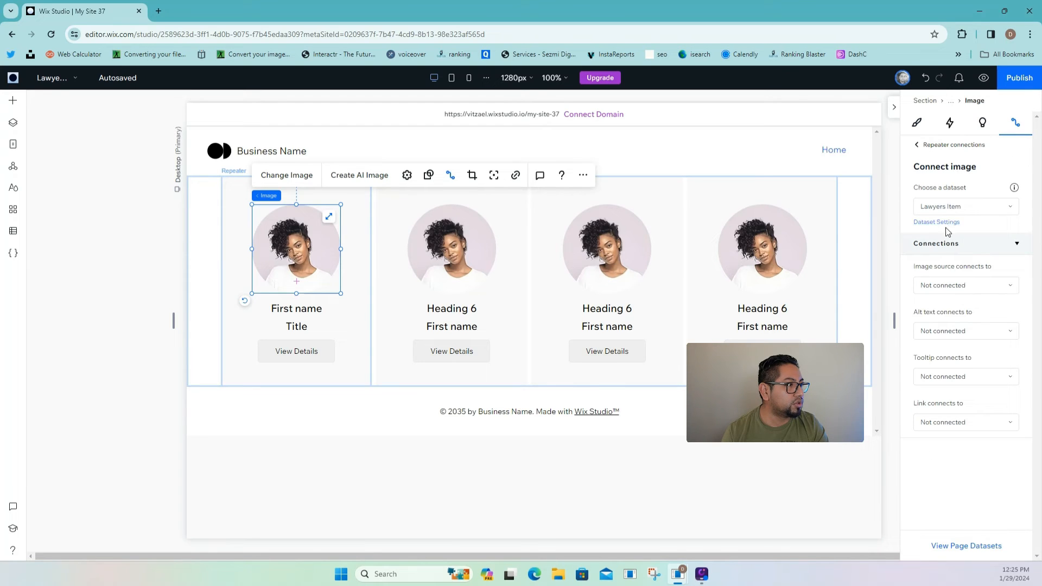
click(953, 292)
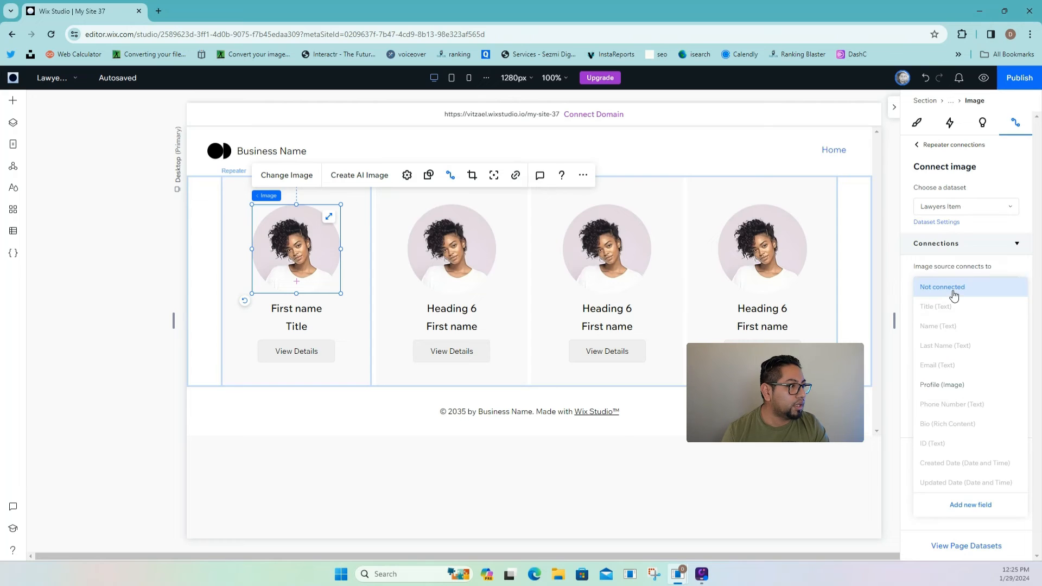
click(956, 388)
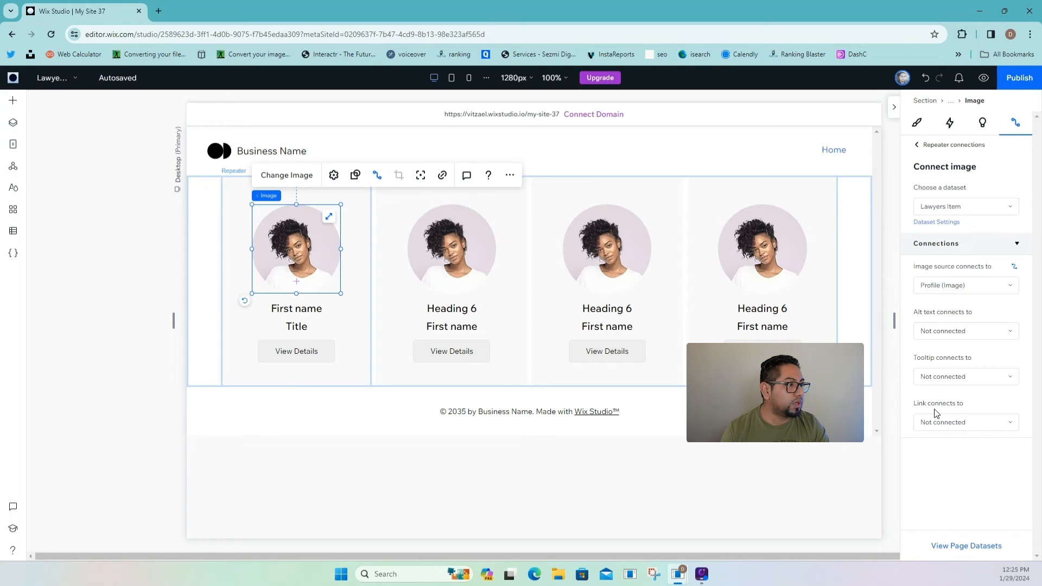
click(968, 429)
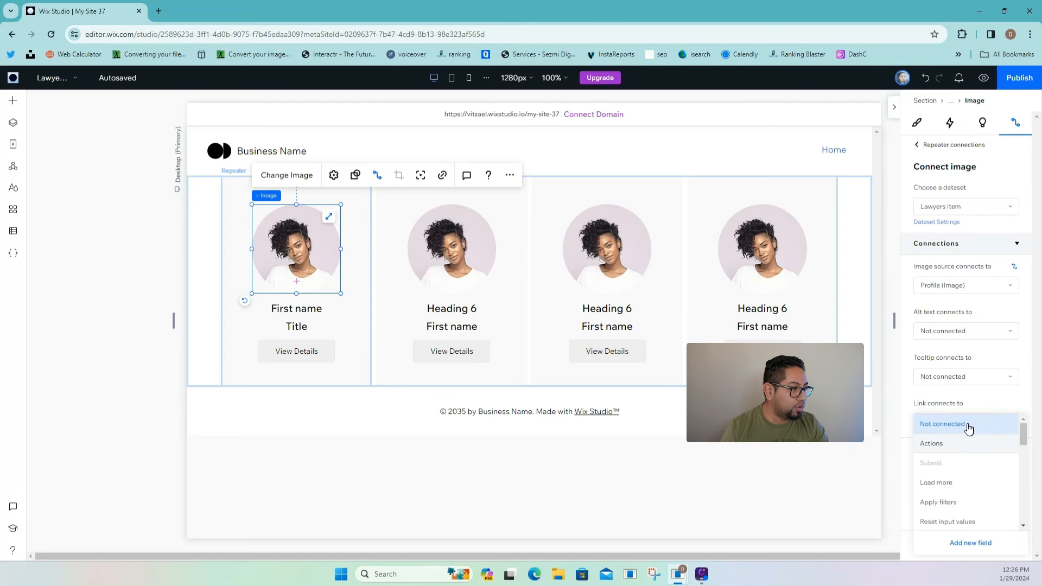
scroll(955, 461, down, 5)
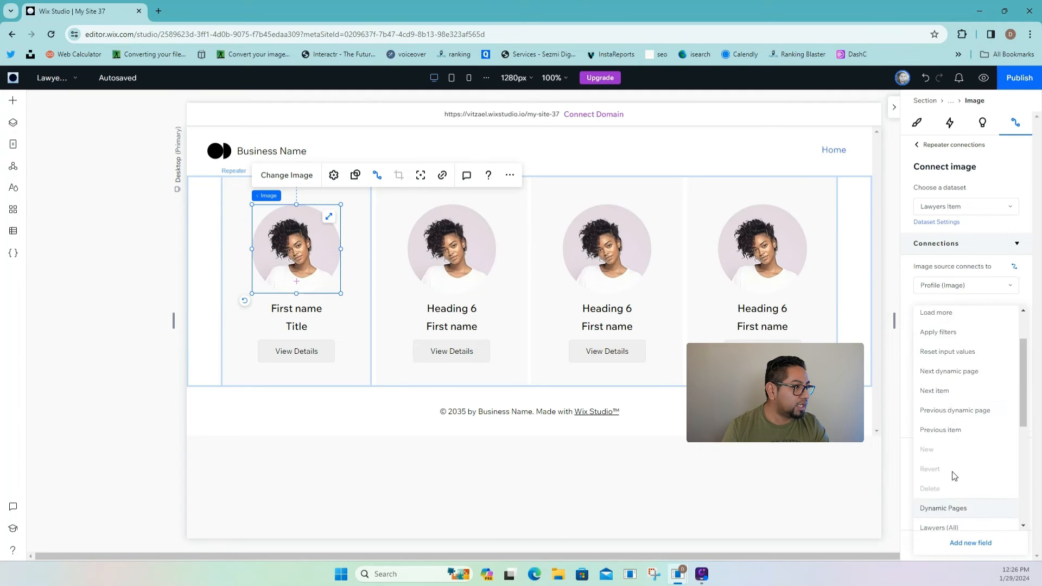
click(957, 503)
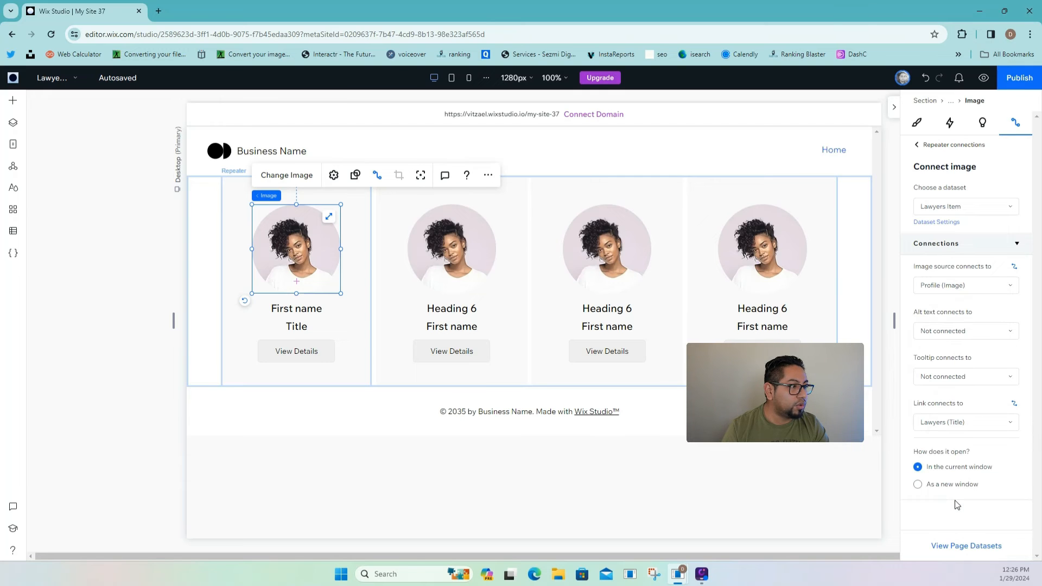
- Bind the card's name text to the Name field and title text to Title
click(308, 312)
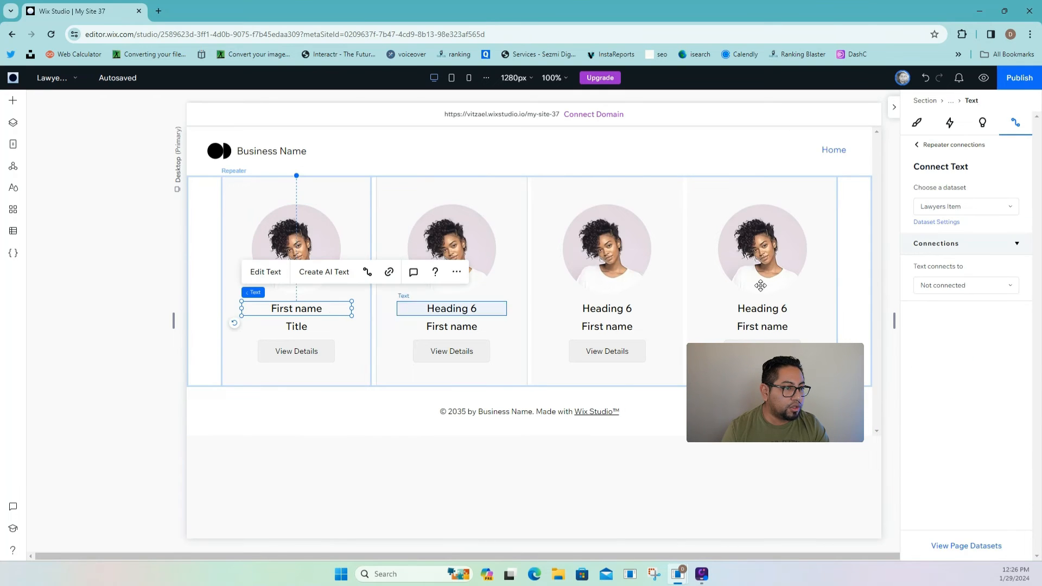
click(963, 285)
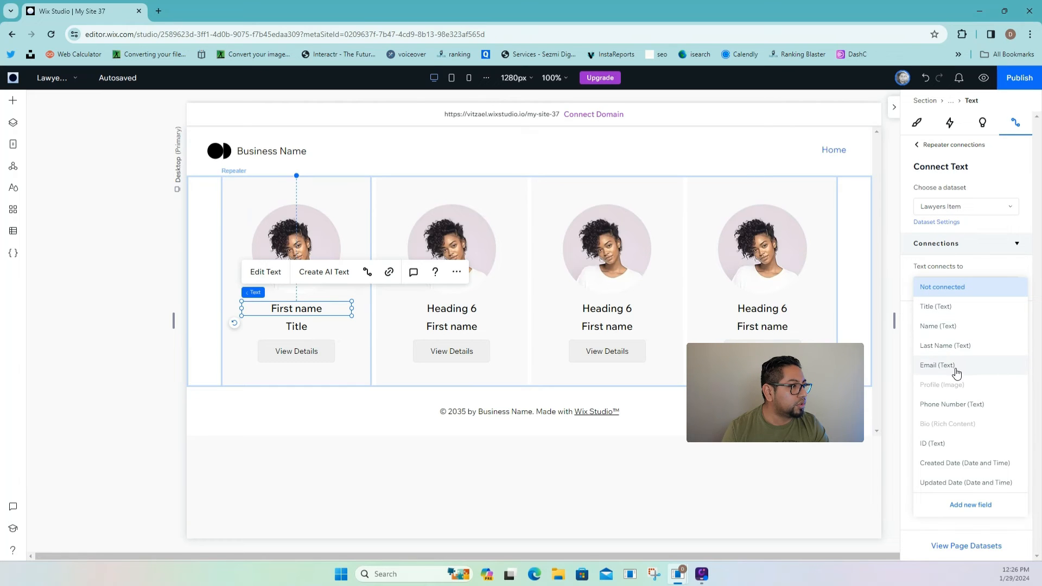
click(950, 333)
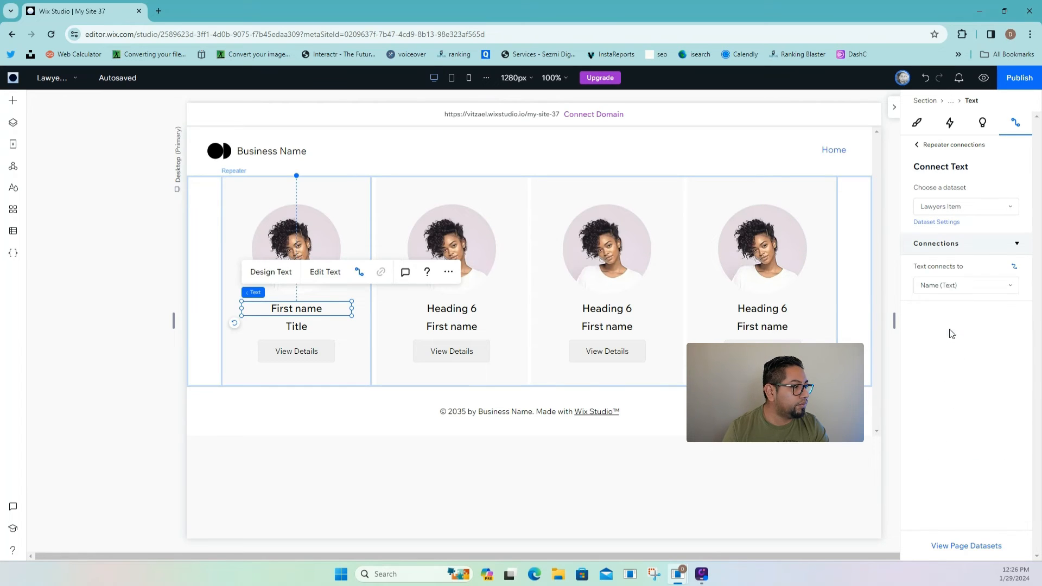
click(298, 327)
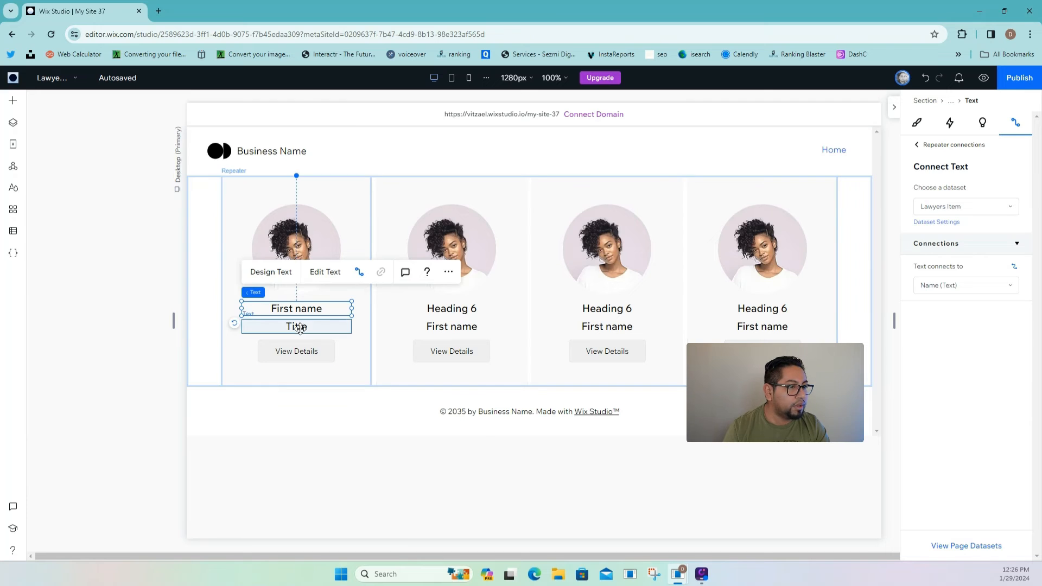
click(952, 286)
click(956, 309)
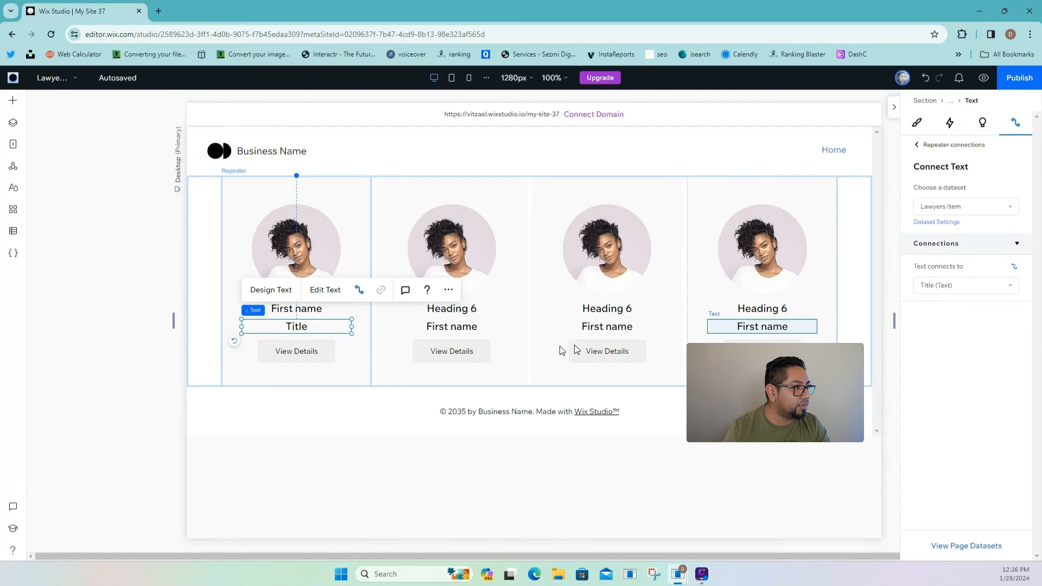
- Make the View Details button open the Lawyers (Title) page
click(296, 351)
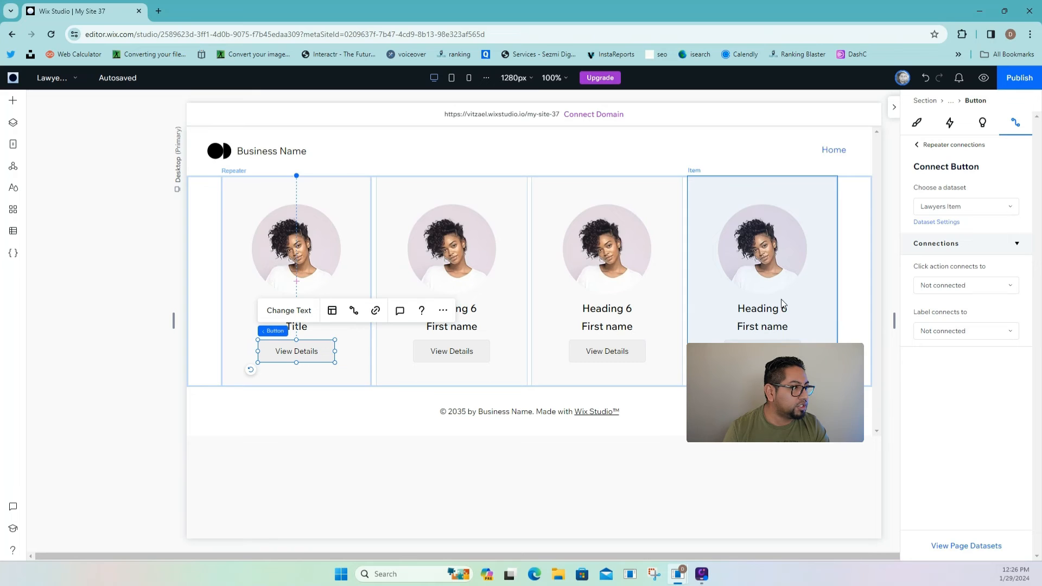
click(957, 286)
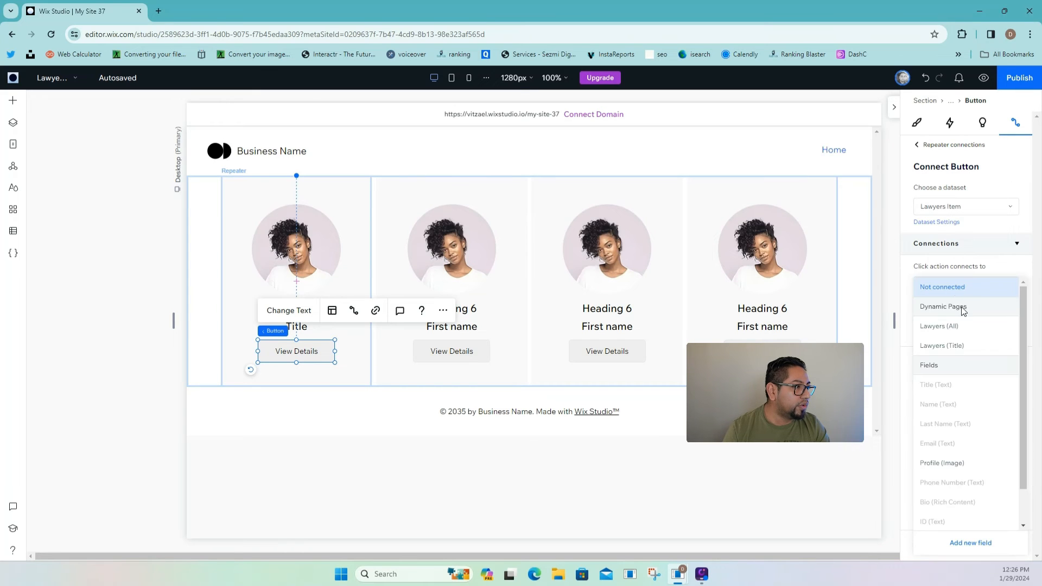
scroll(953, 404, down, 1)
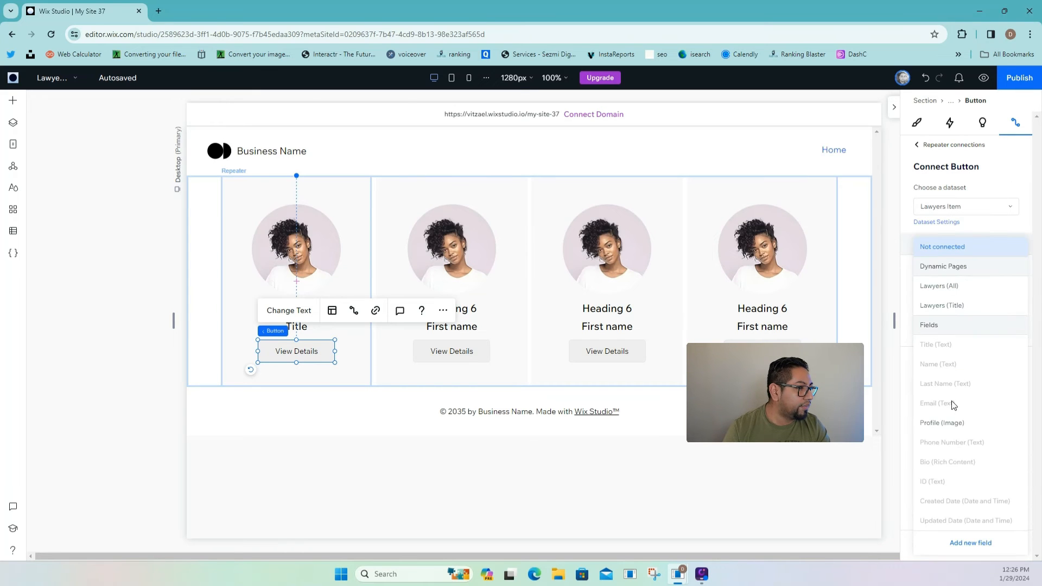
click(953, 305)
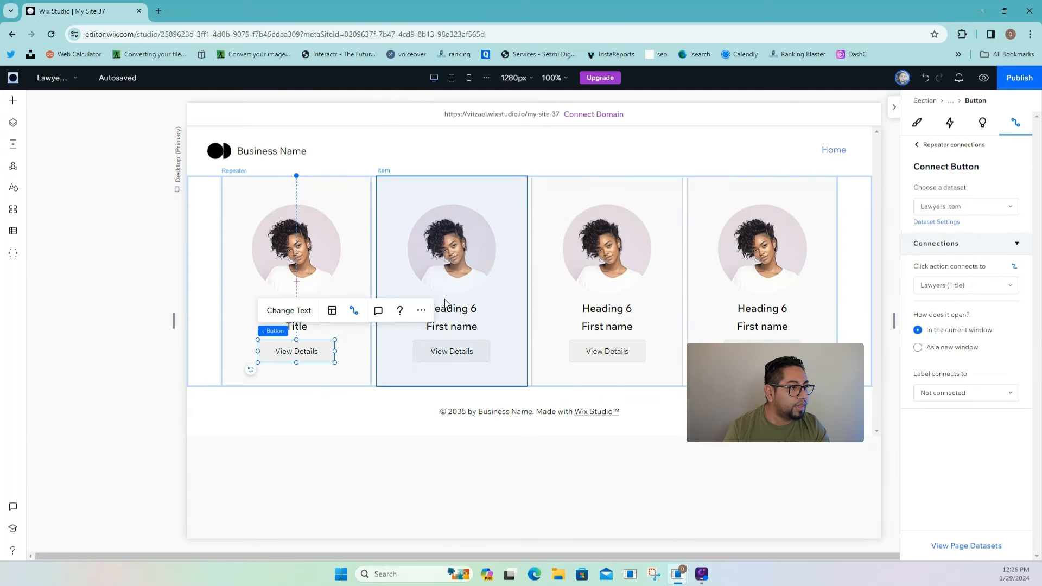
click(346, 168)
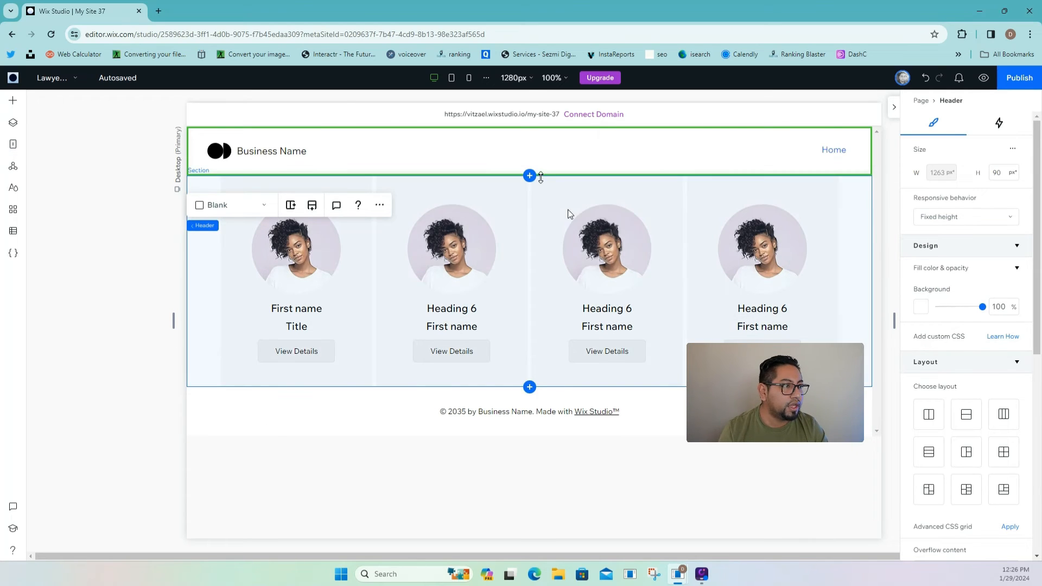
- Add a blank section below the header and shrink its height to about 211
click(530, 177)
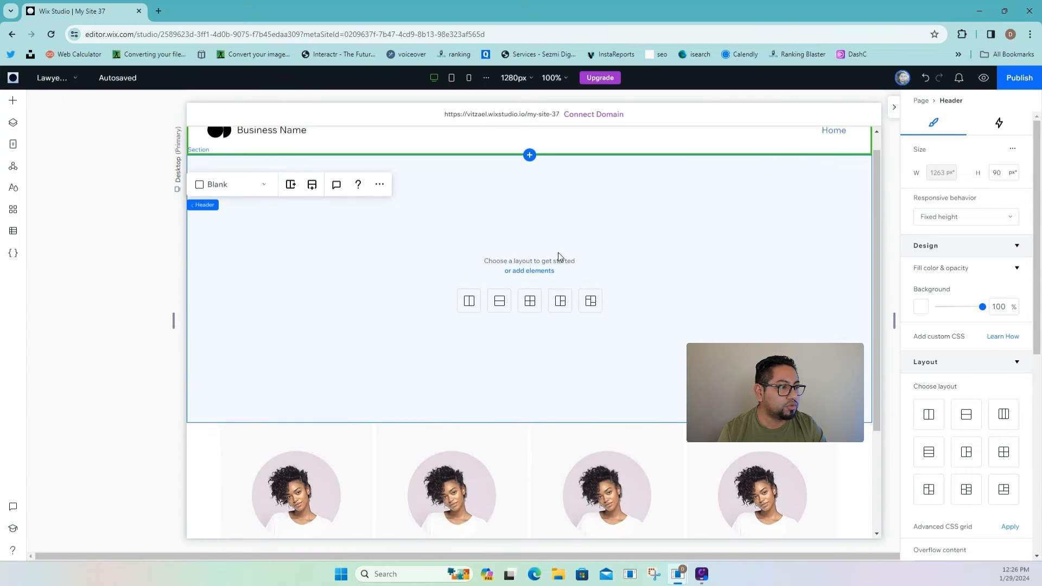
click(579, 386)
drag(645, 415, 643, 261)
- Set the new section's left and right margins to 5%
scroll(922, 401, down, 7)
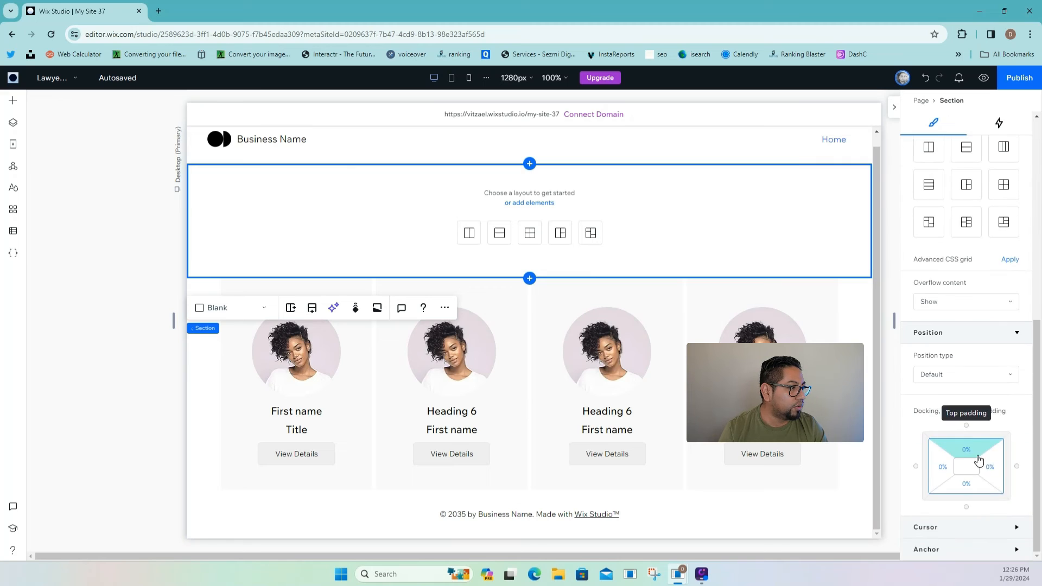
click(934, 477)
text(5)
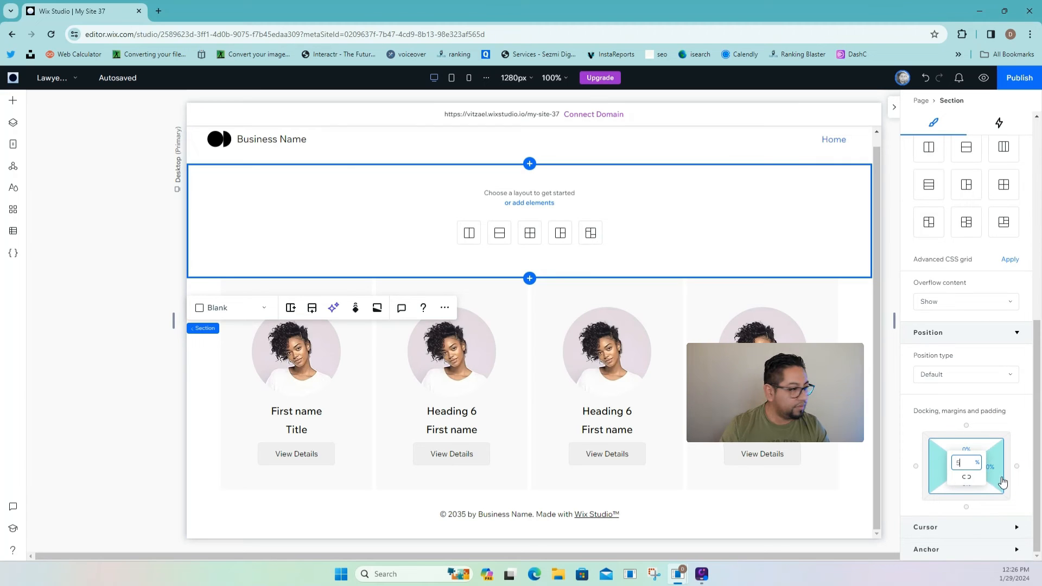
click(1000, 480)
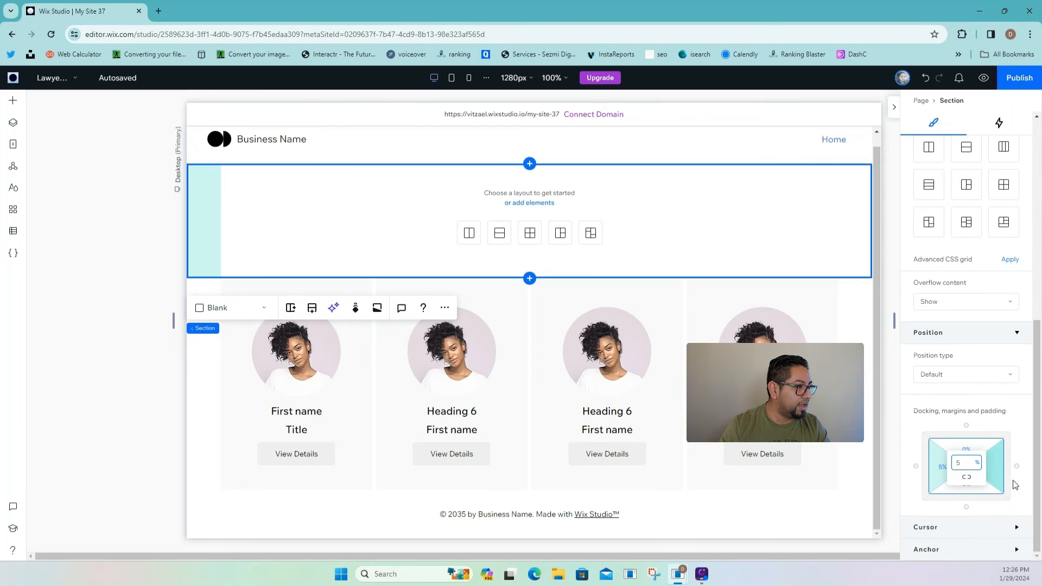
text(5)
key(Return)
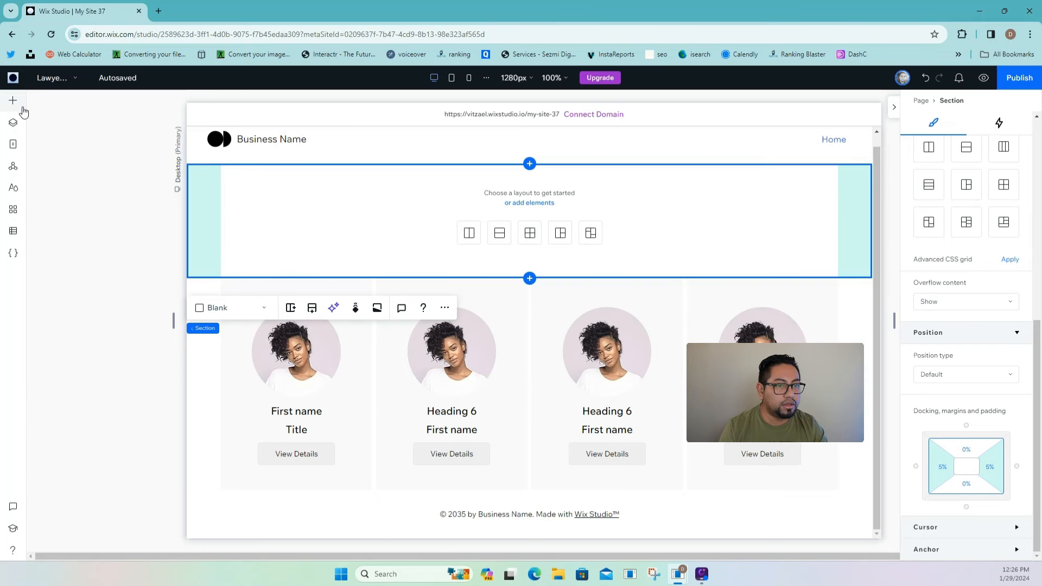
click(20, 108)
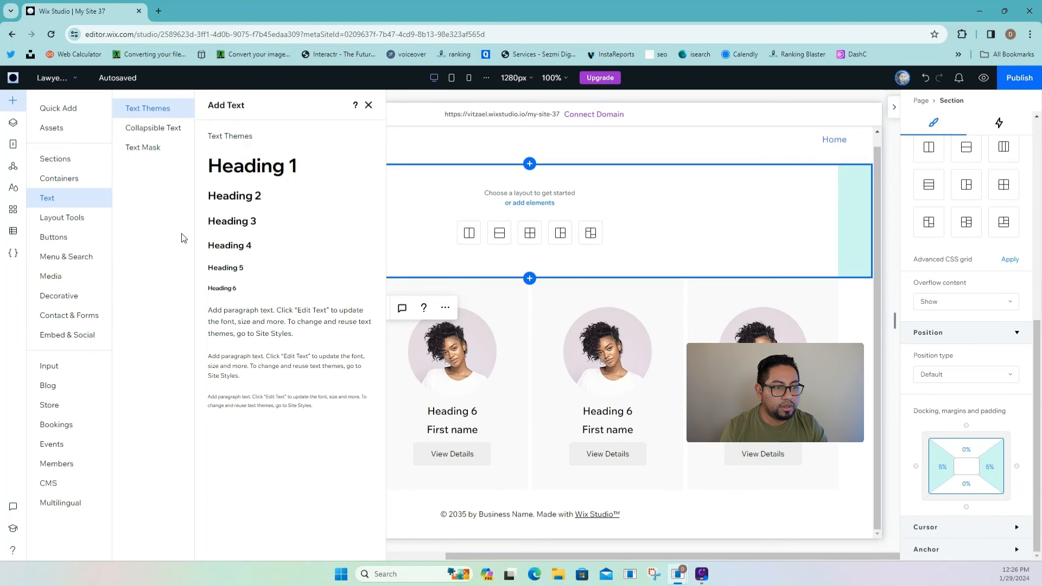
- Browse the Add panel's layout tools, assets, quick-add, text and media categories
click(55, 219)
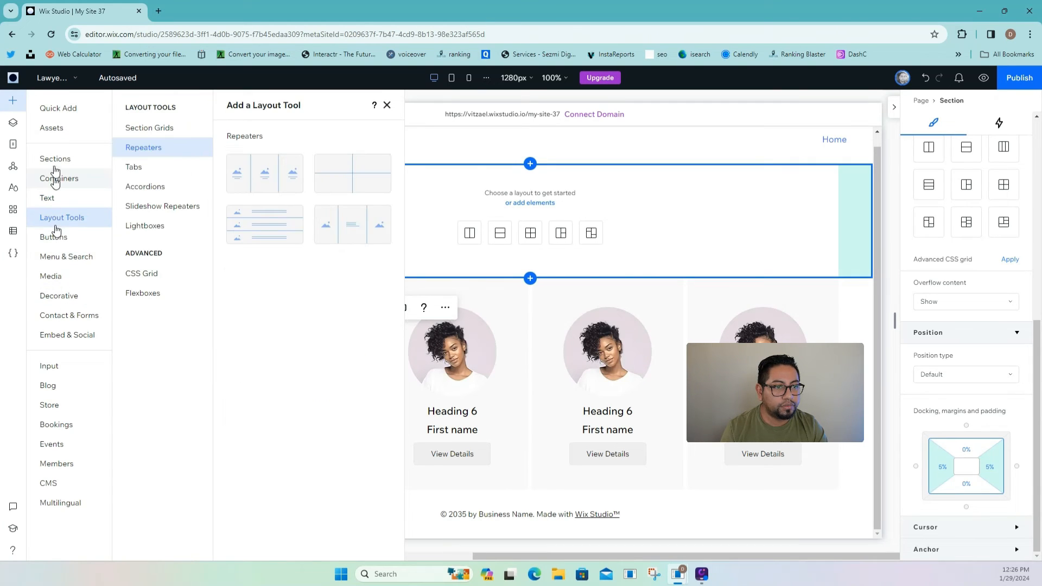
click(58, 131)
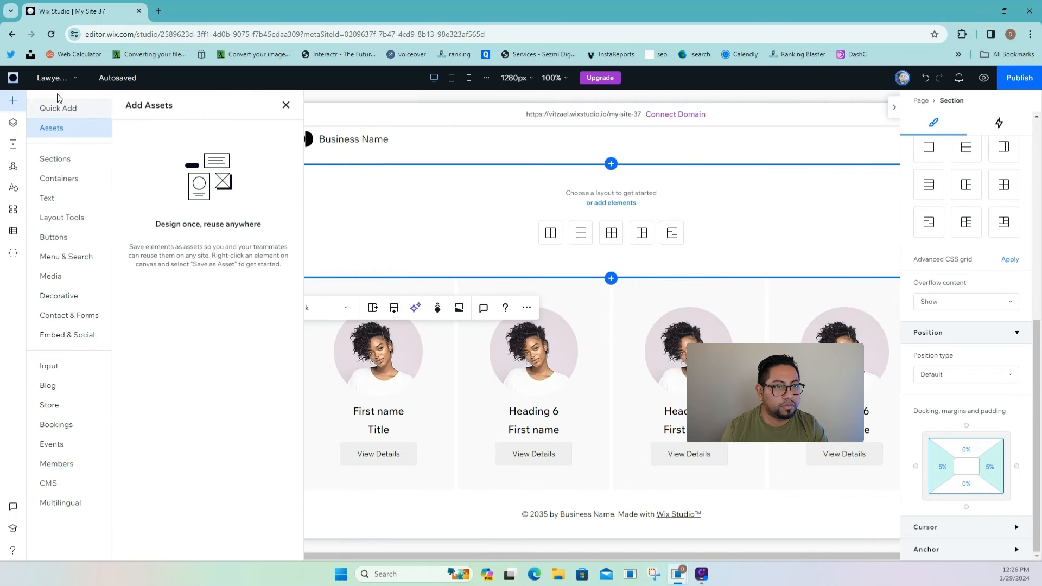
click(57, 108)
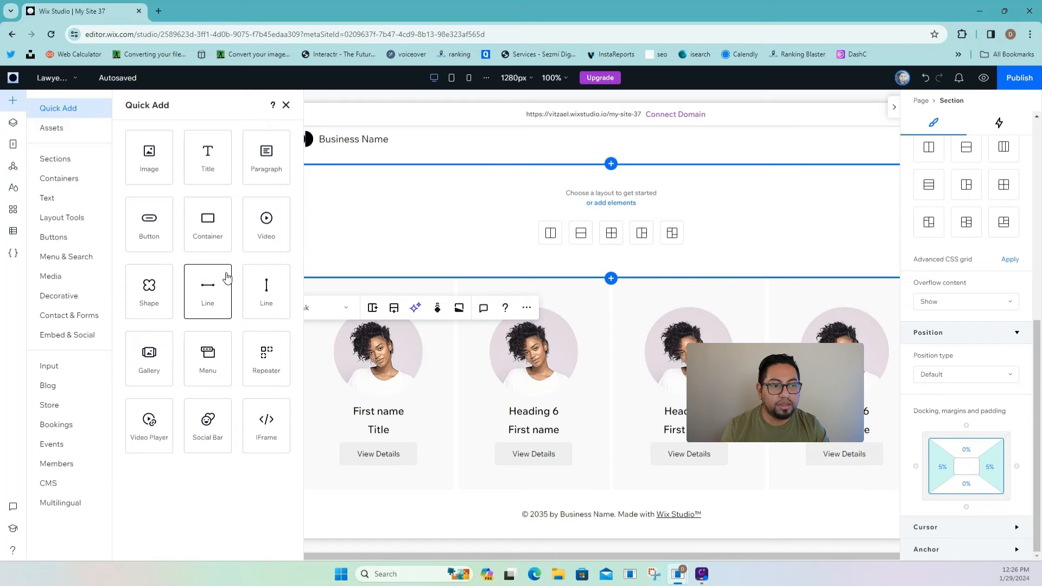
click(53, 201)
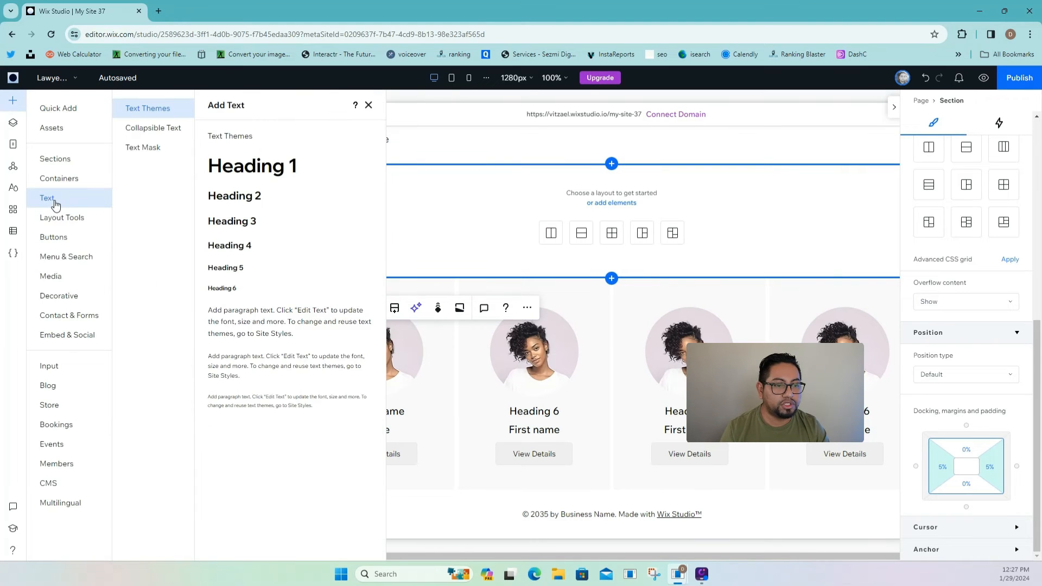
click(51, 275)
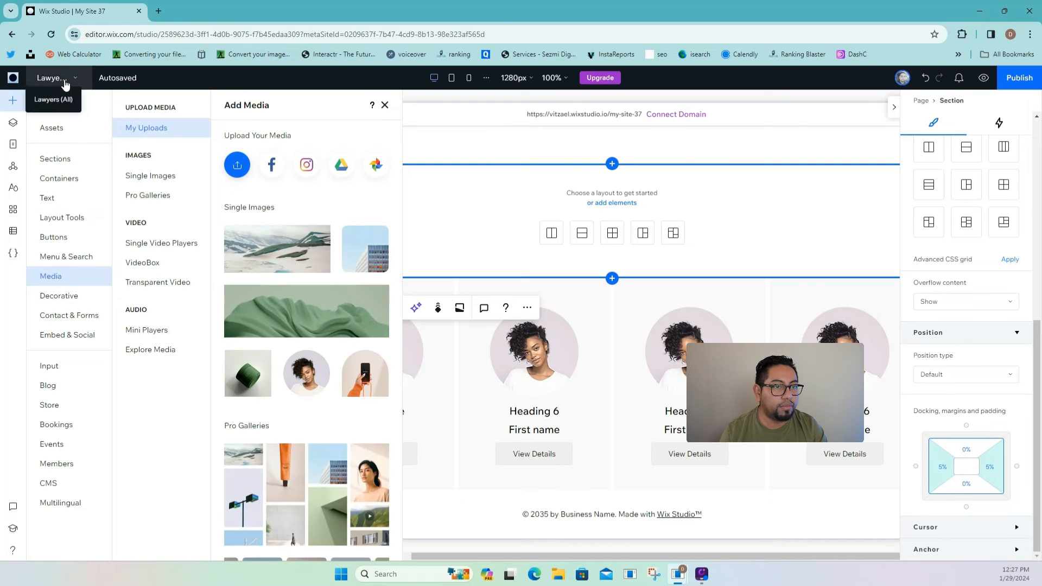
- Start coding for the site and collapse the Lawyers (All) page code editor
click(14, 255)
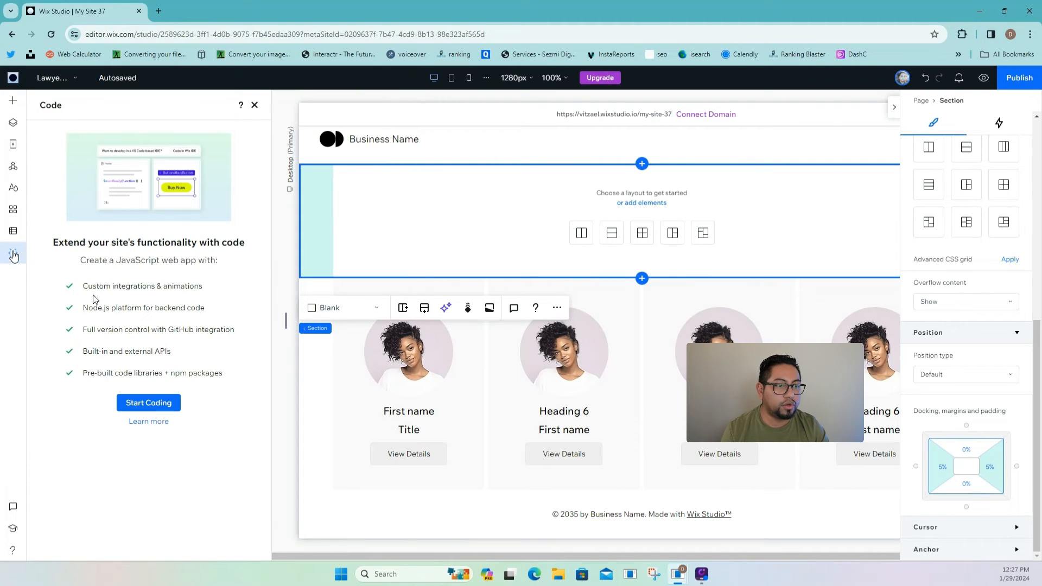
click(152, 404)
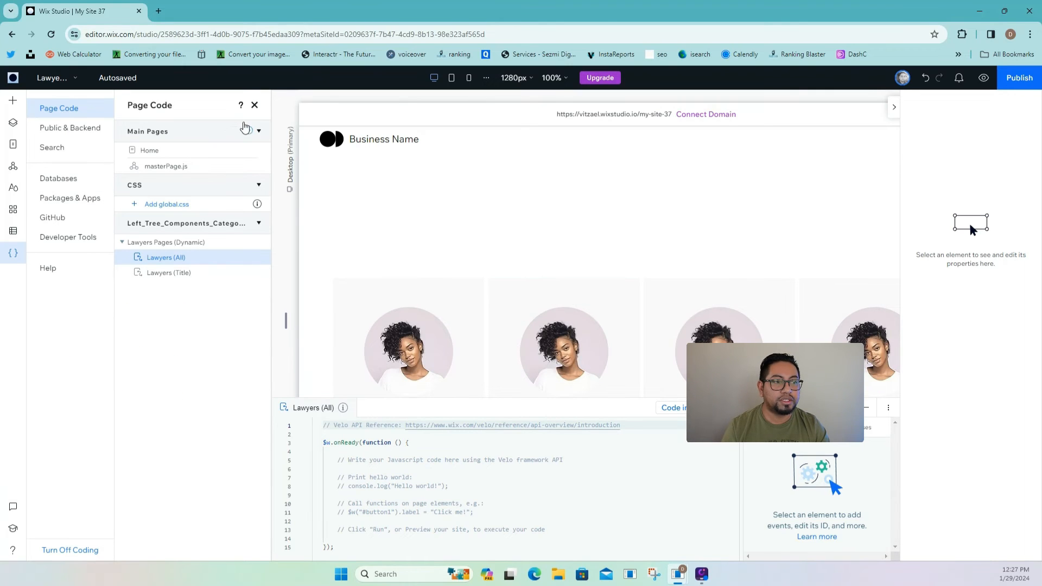
click(254, 105)
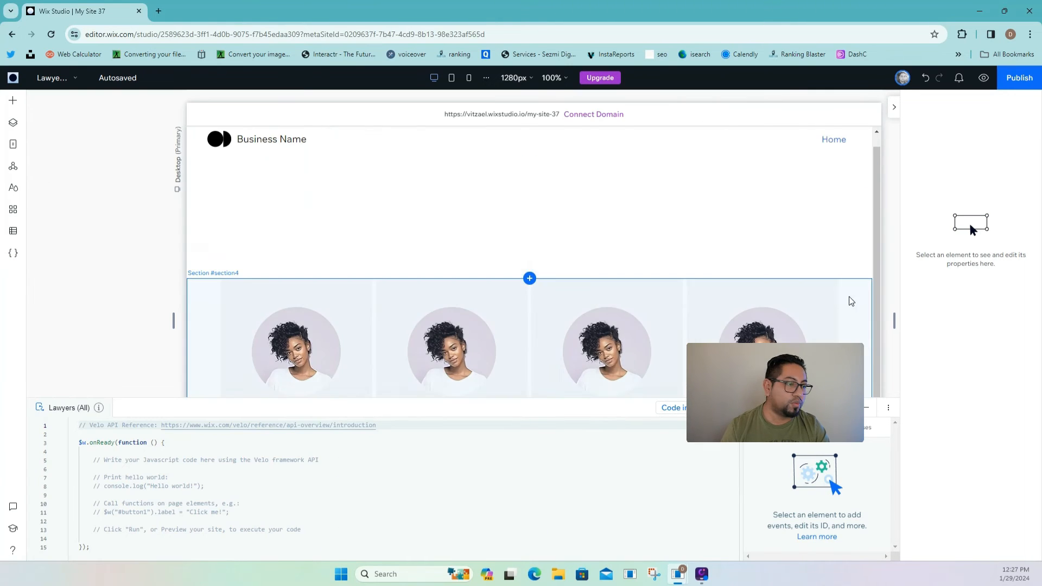
click(866, 408)
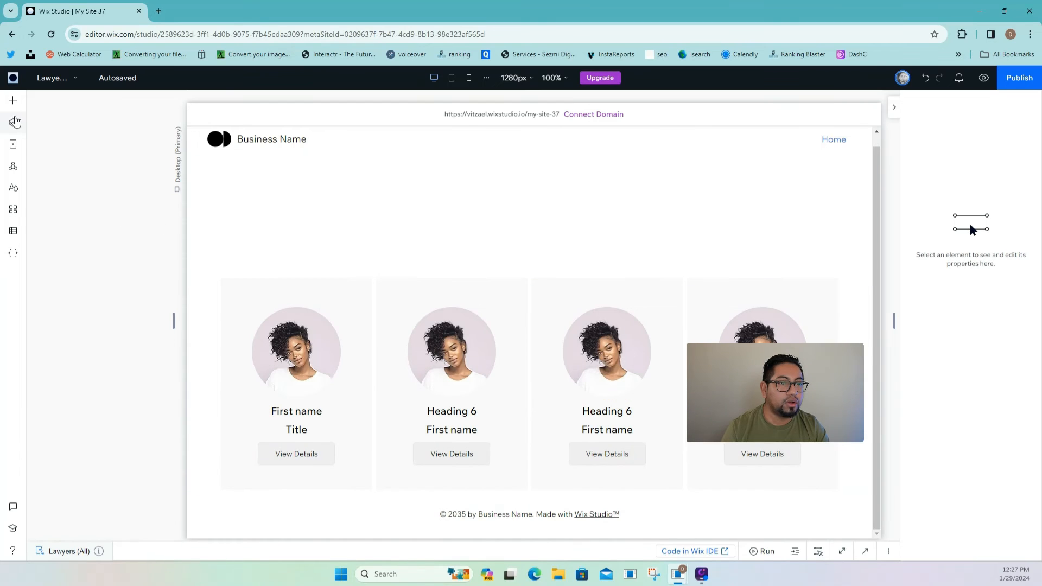
click(13, 144)
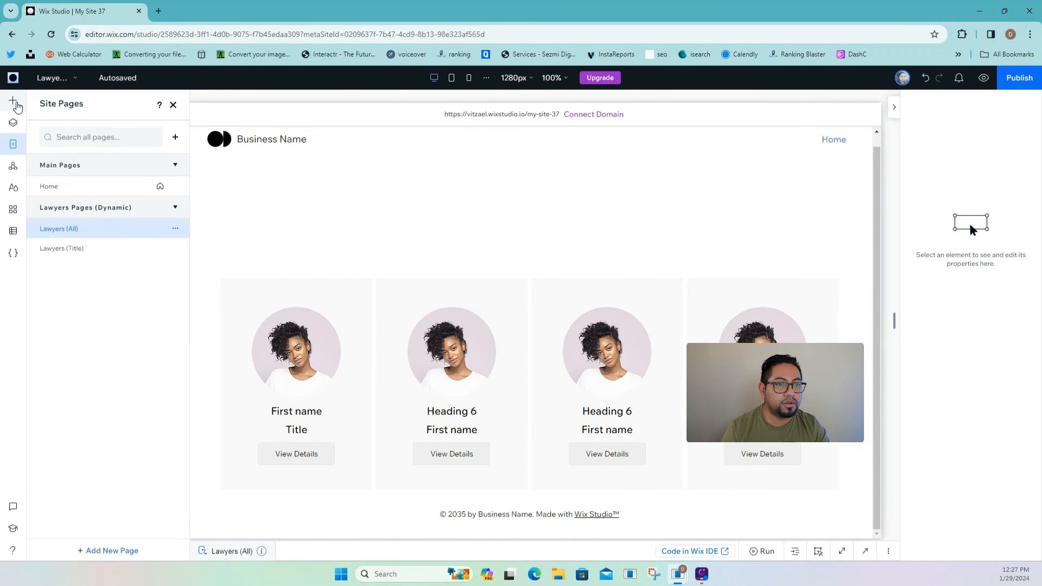
- Drag the CULTURE text mask preset into the empty section above the lawyer cards
click(13, 101)
click(49, 198)
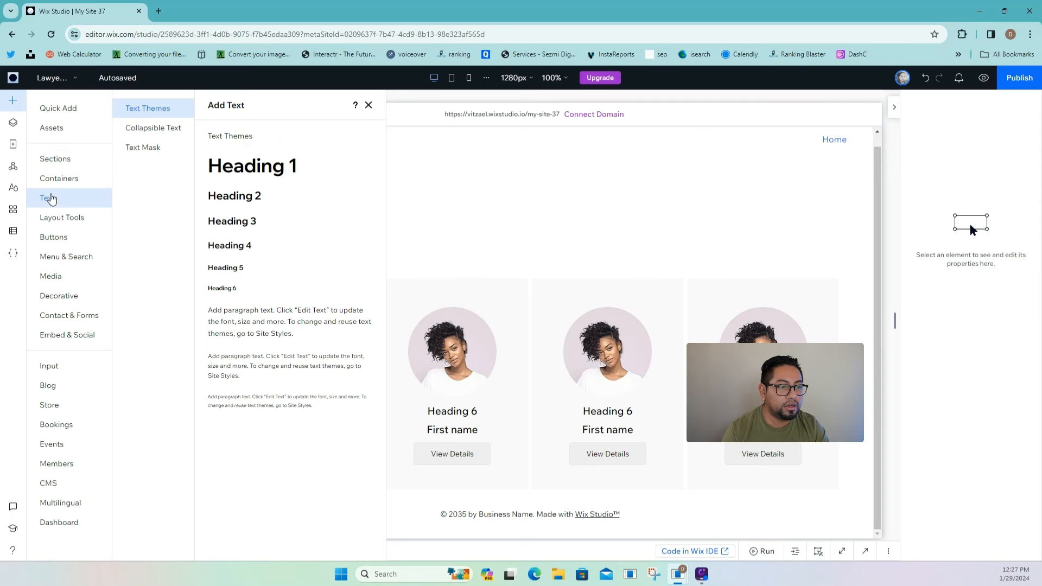
click(133, 147)
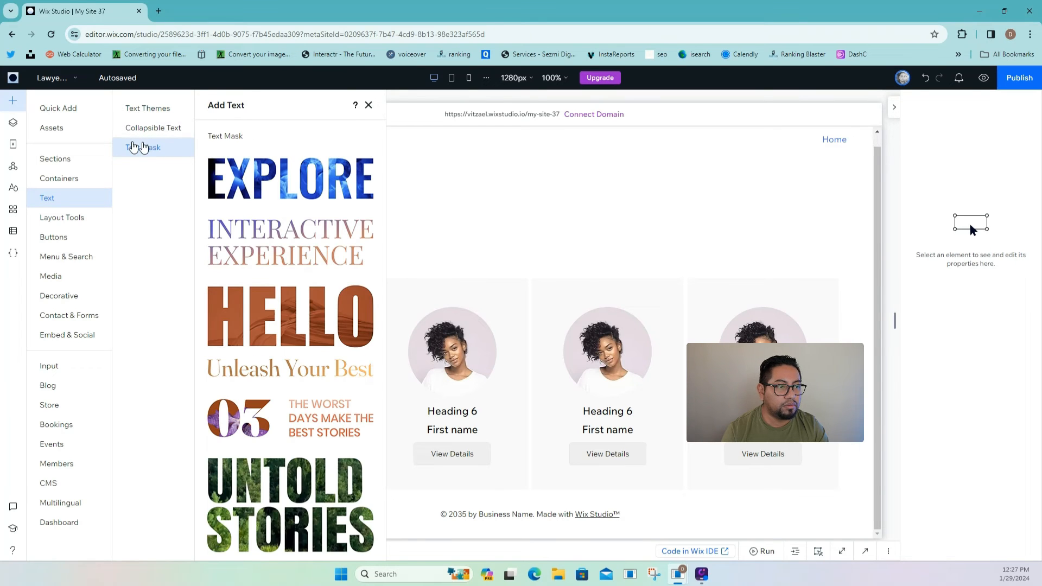
scroll(293, 219, down, 2)
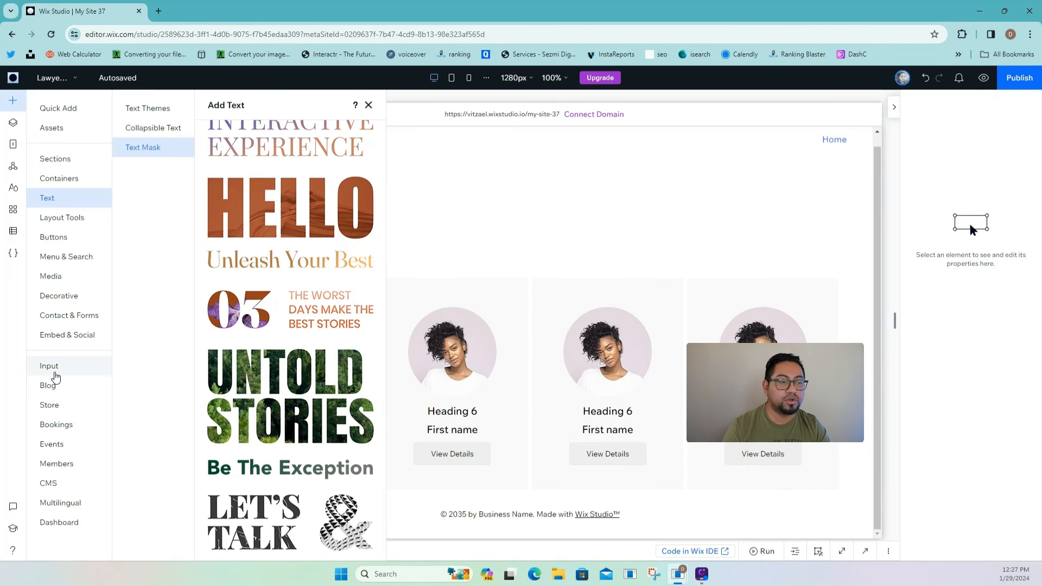
scroll(274, 472, down, 2)
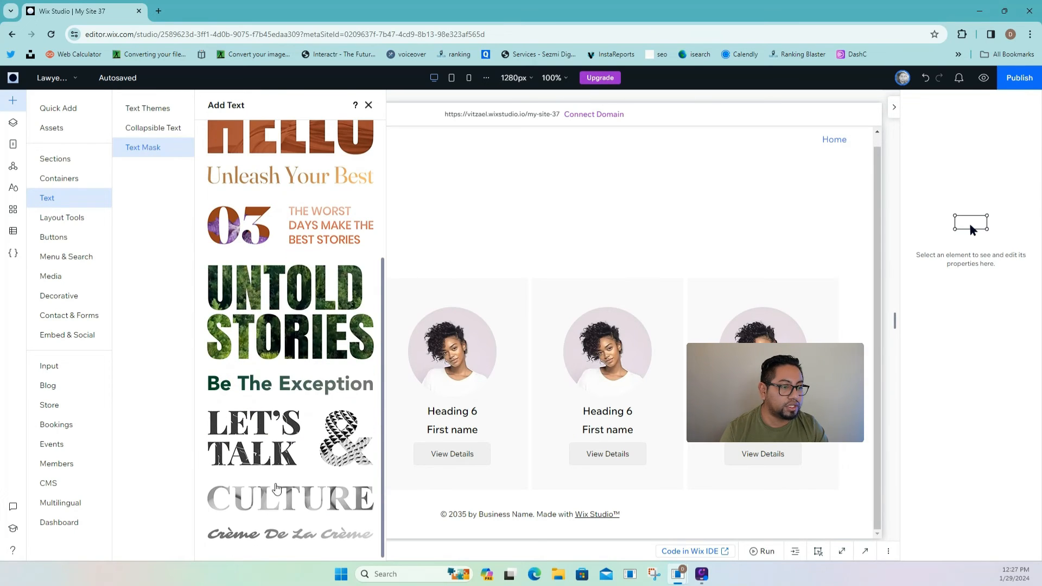
drag(277, 488, 478, 211)
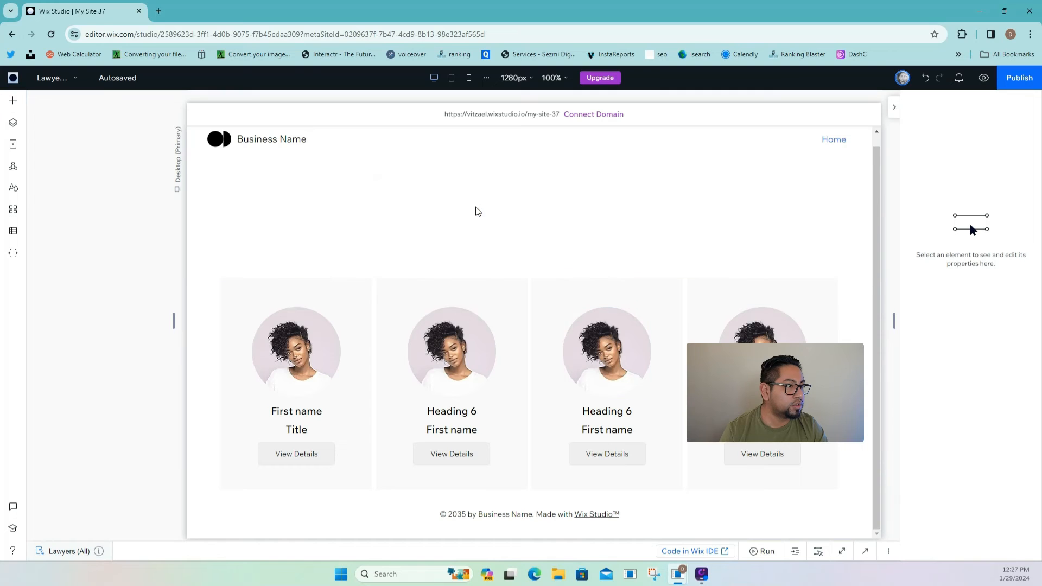
- Change the text mask to 'Our Lawyers', then enlarge and centre it in its section
click(431, 159)
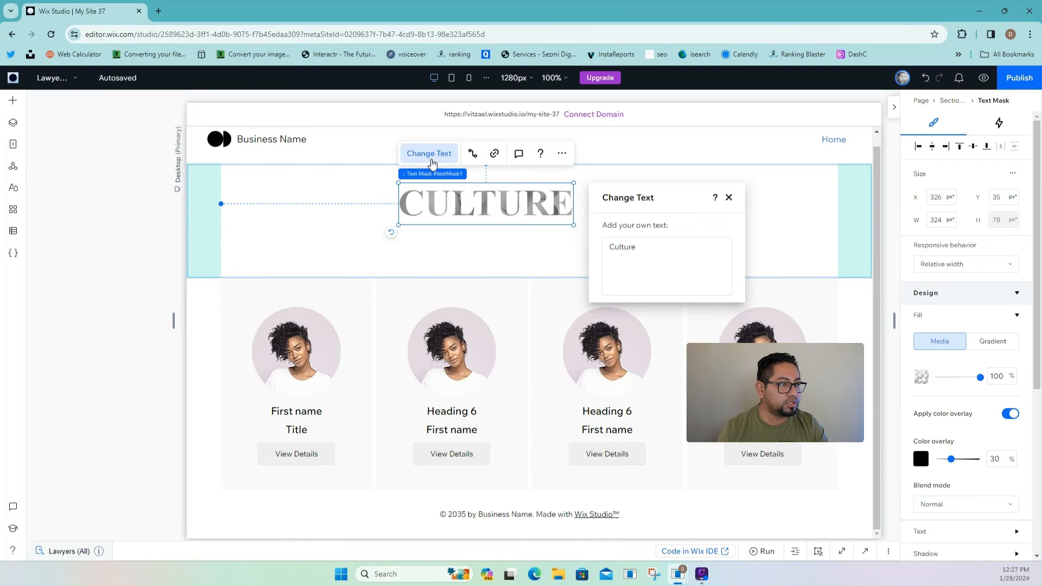
click(648, 257)
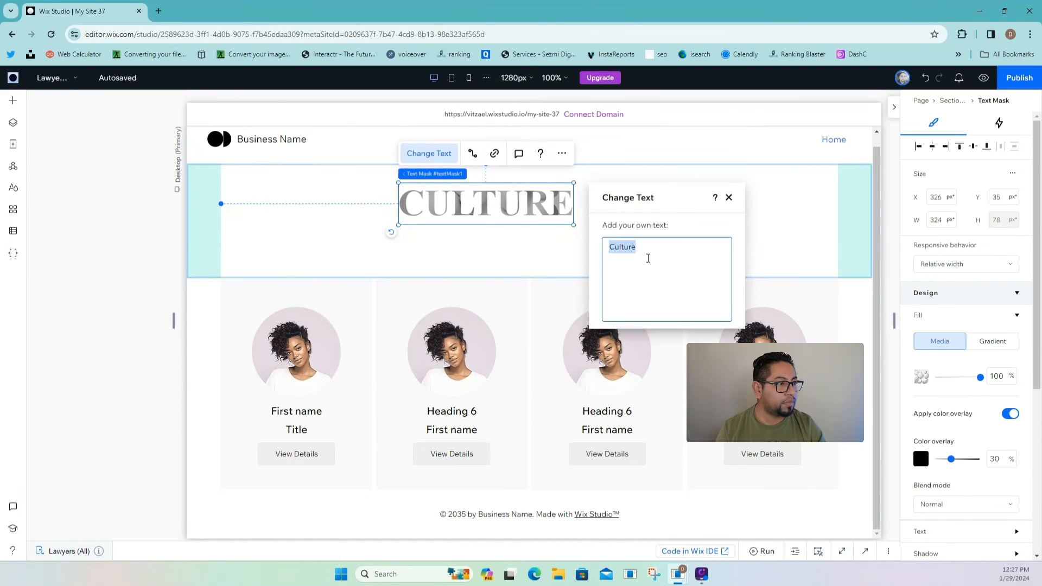
text(Our)
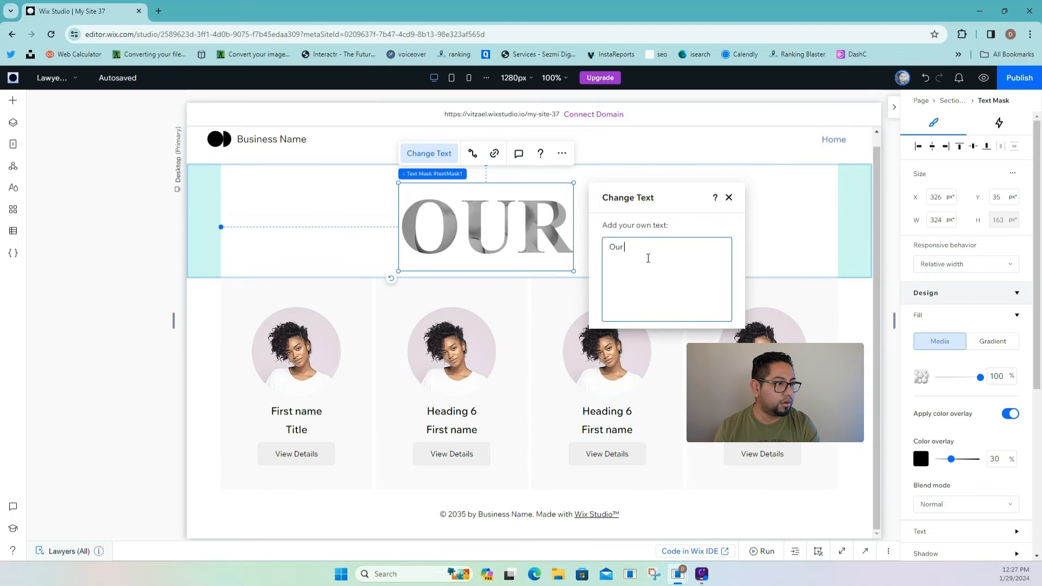
text( Lawyers)
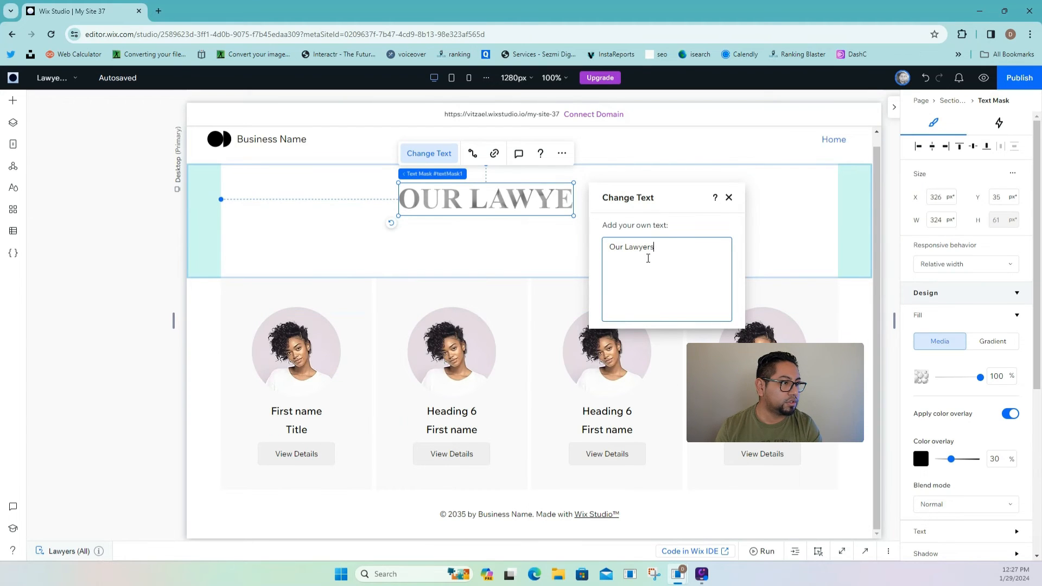
click(788, 200)
click(564, 200)
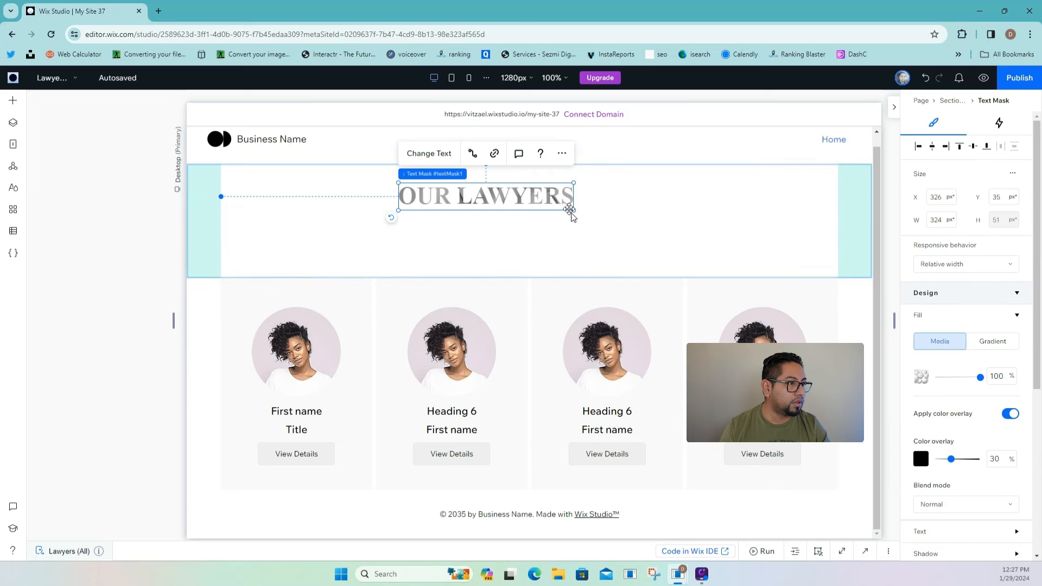
drag(570, 210, 690, 262)
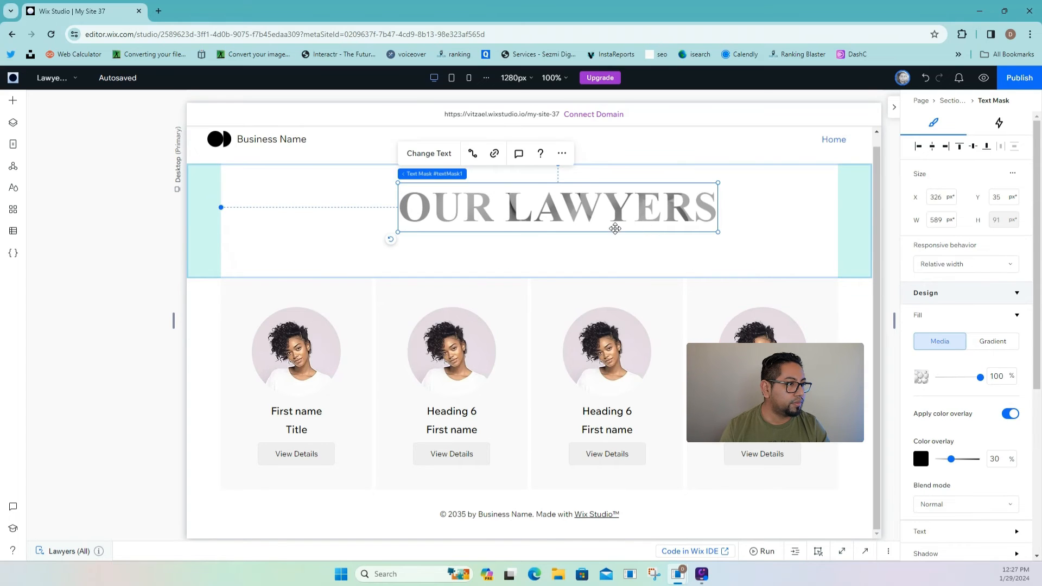
drag(616, 228, 608, 229)
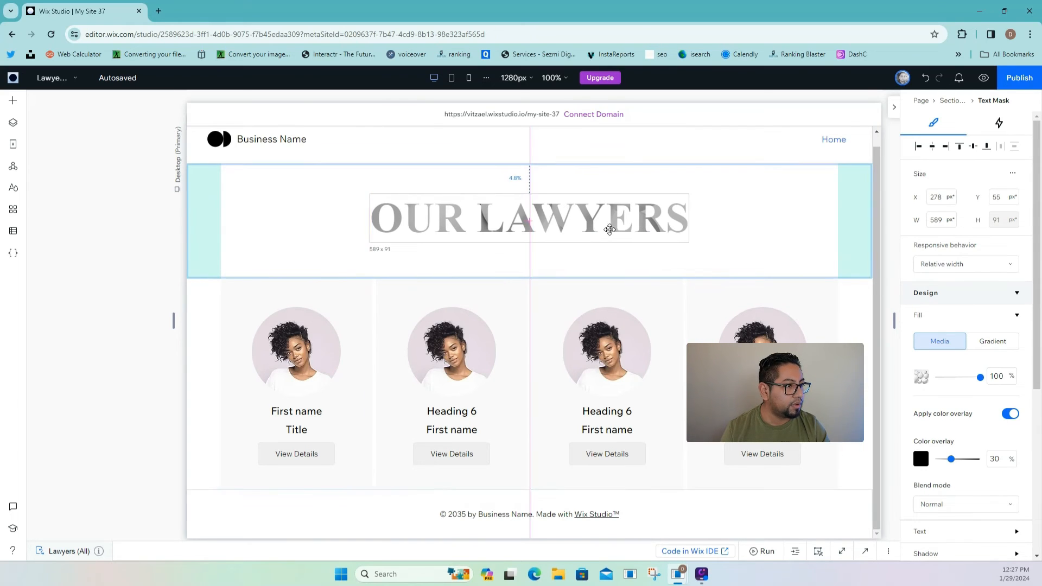
click(260, 172)
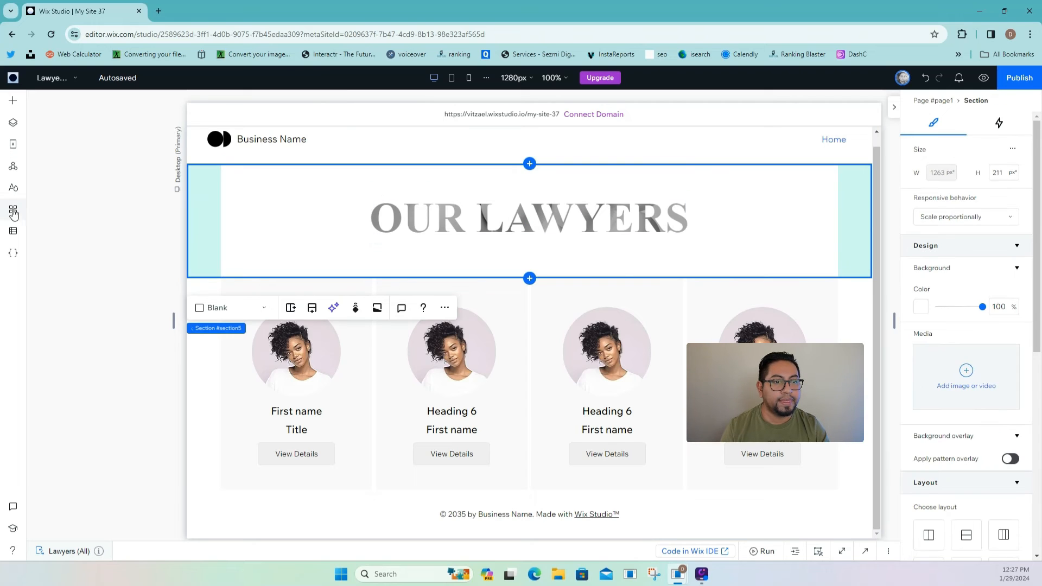
- Open the Lawyers (Title) item page and select the lawyer photo
click(13, 144)
click(72, 259)
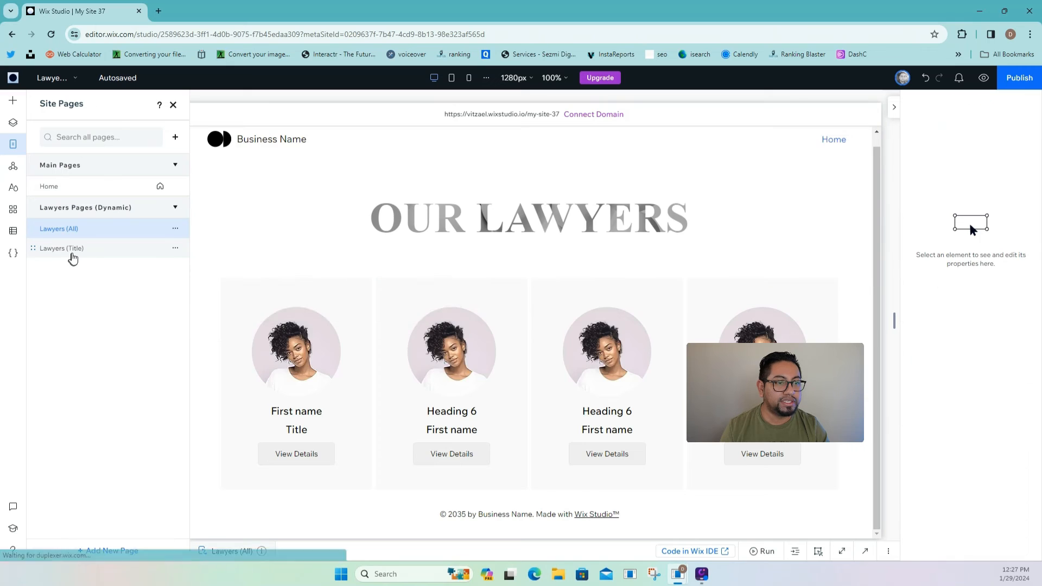
click(360, 269)
click(360, 269)
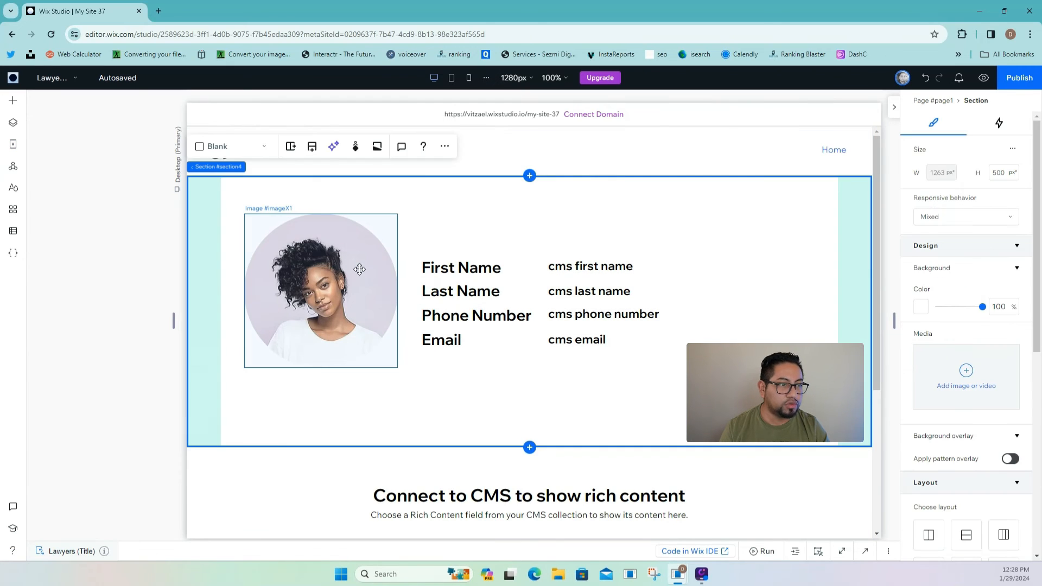
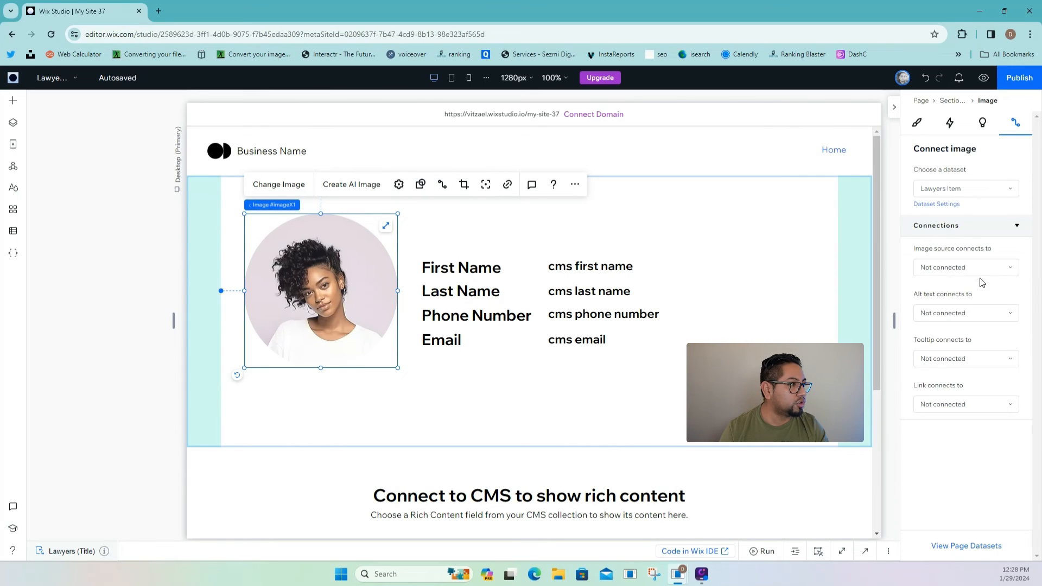
- Connect the photo, first name and last name to the Profile, Name and Last Name fields
click(959, 268)
click(959, 365)
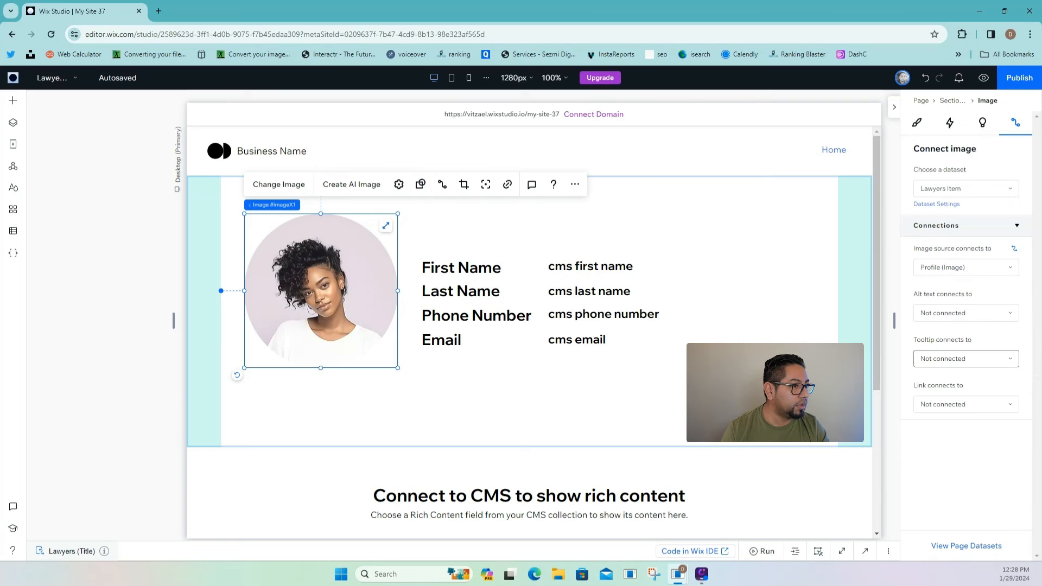
click(615, 265)
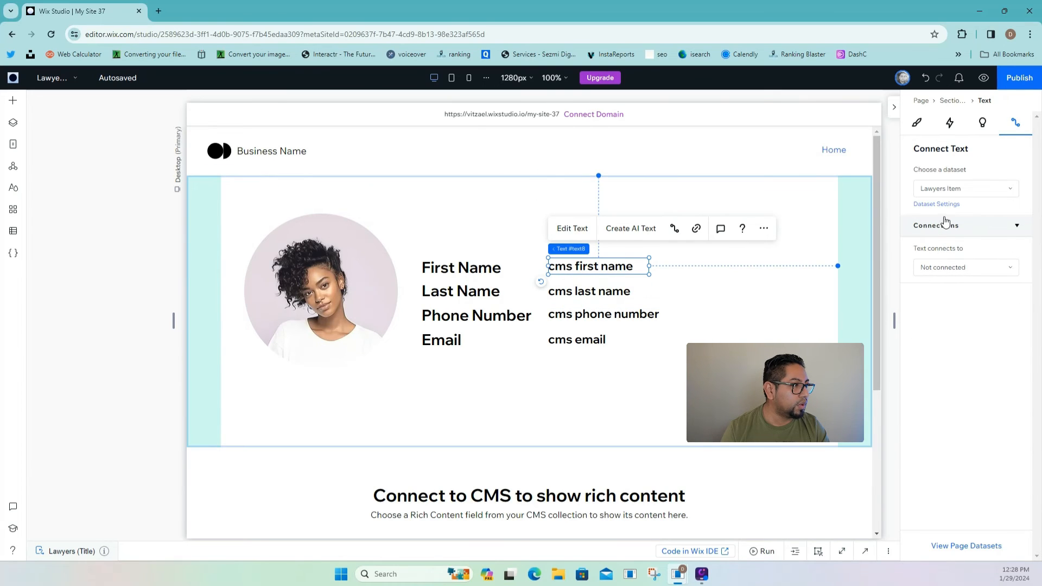
click(955, 266)
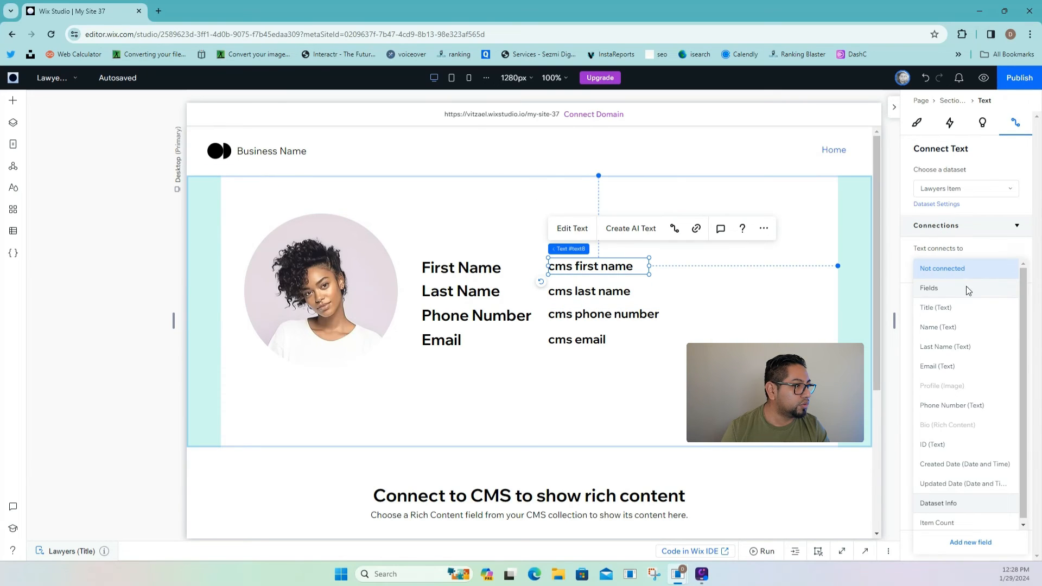
click(964, 327)
click(619, 292)
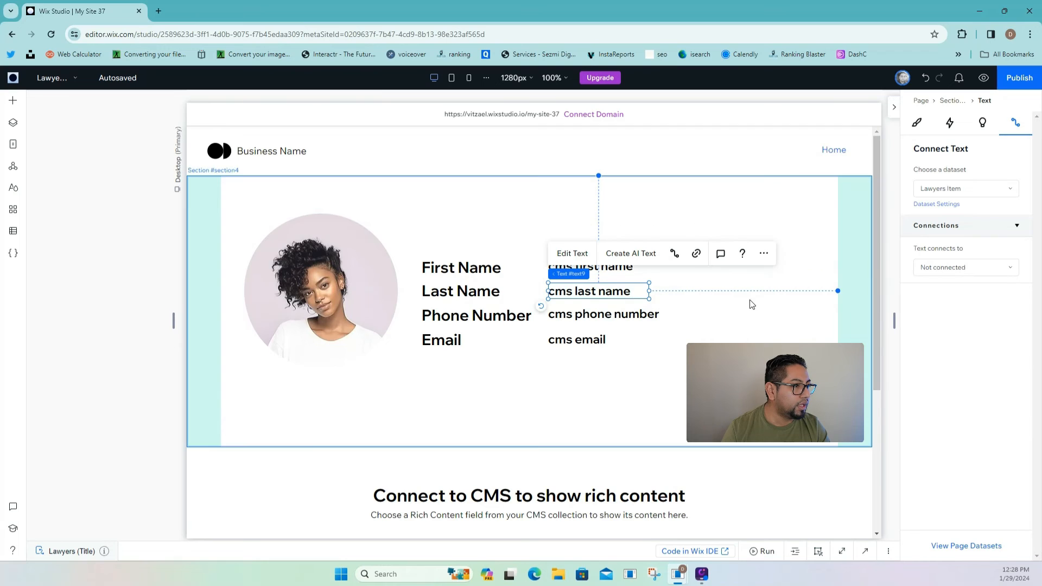
click(941, 266)
click(969, 352)
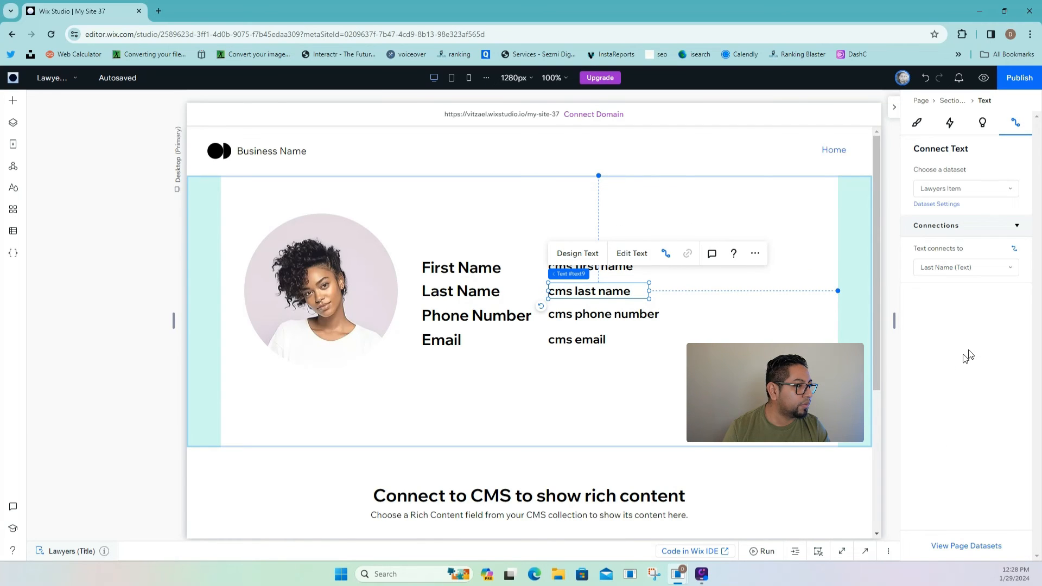
- Connect the phone and email placeholders to the Phone Number and Email fields
click(630, 326)
click(941, 265)
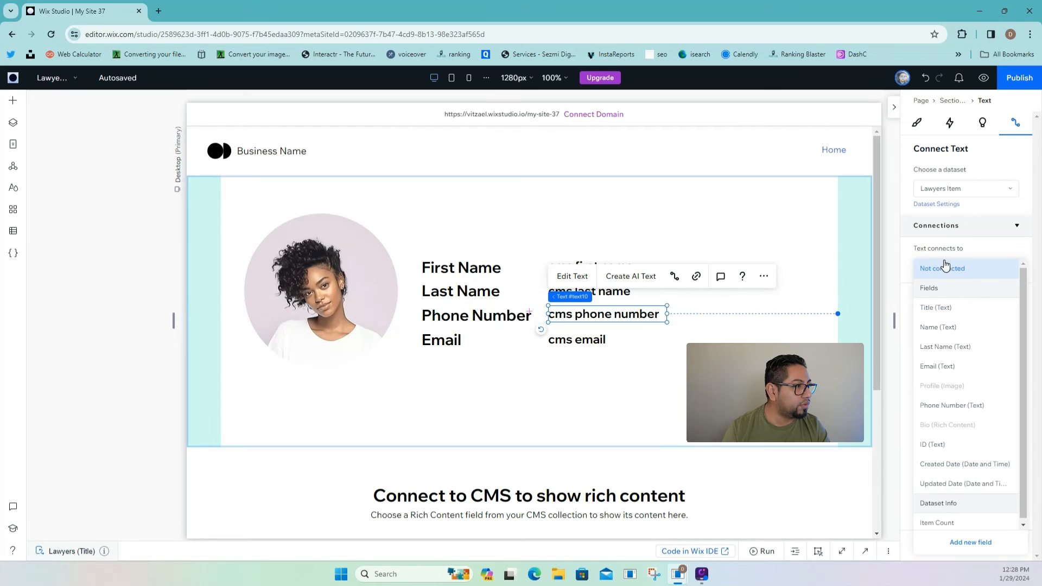
click(961, 404)
click(599, 343)
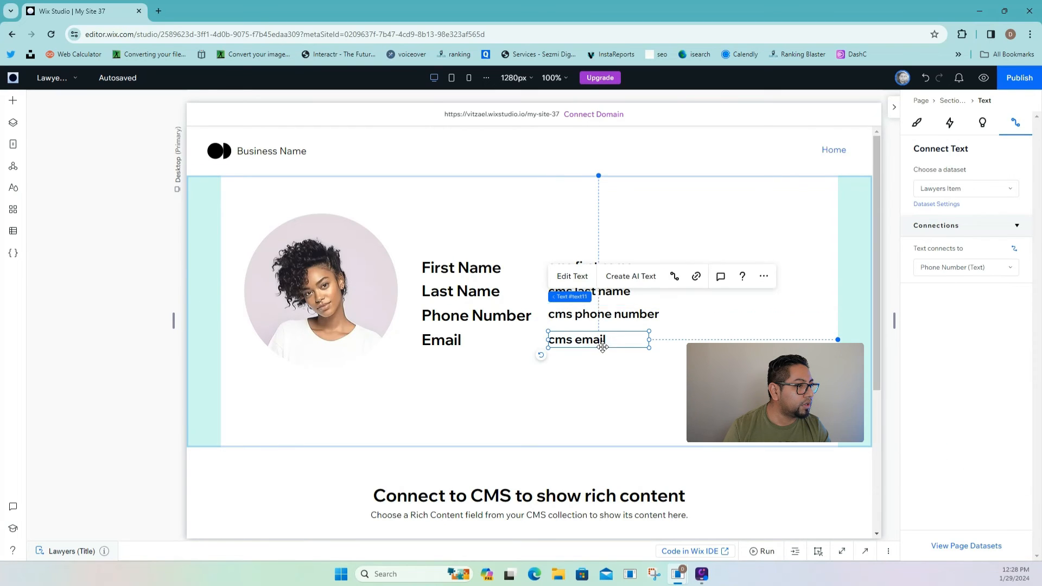
click(976, 274)
click(962, 365)
- Attach the rich content viewer to the Lawyers Item dataset's Bio field
scroll(748, 402, down, 2)
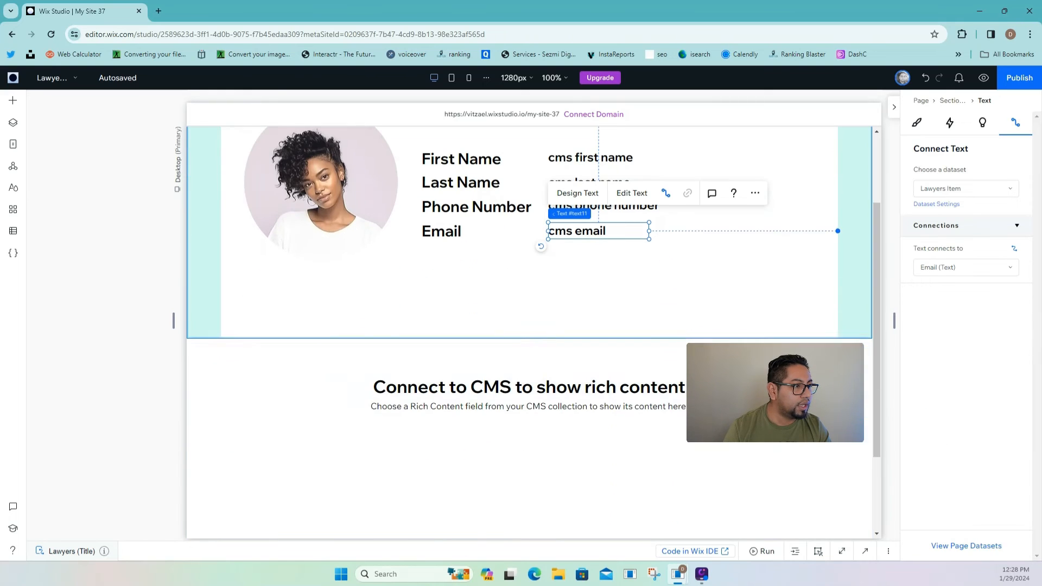
click(658, 392)
click(658, 391)
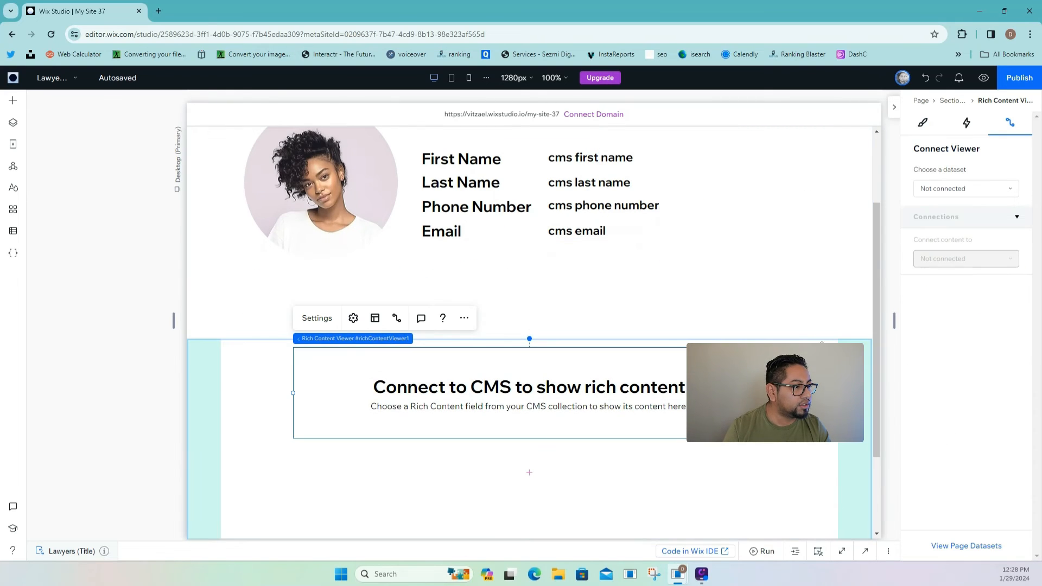
click(955, 189)
click(955, 208)
click(971, 276)
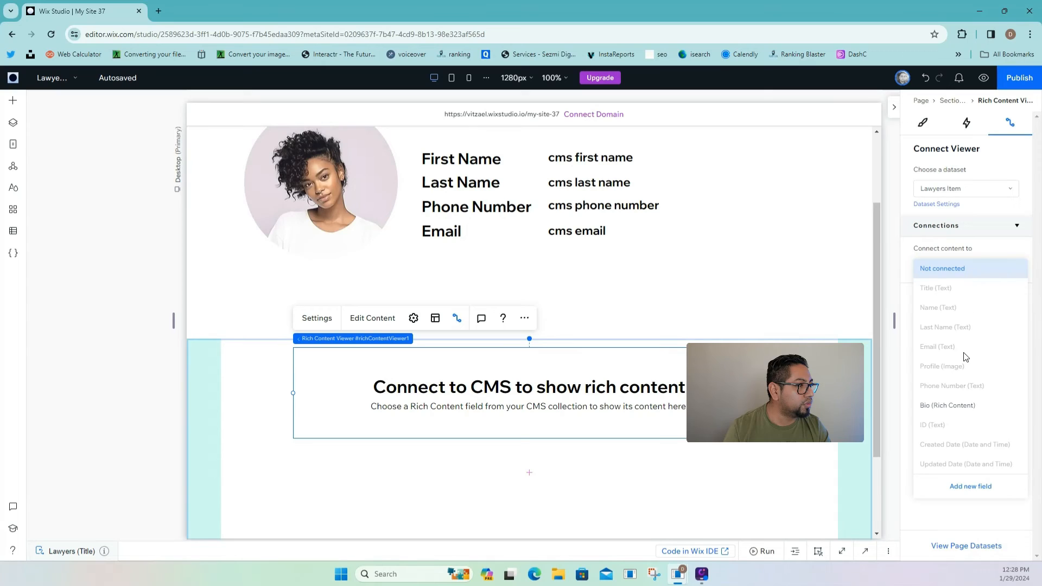
click(961, 413)
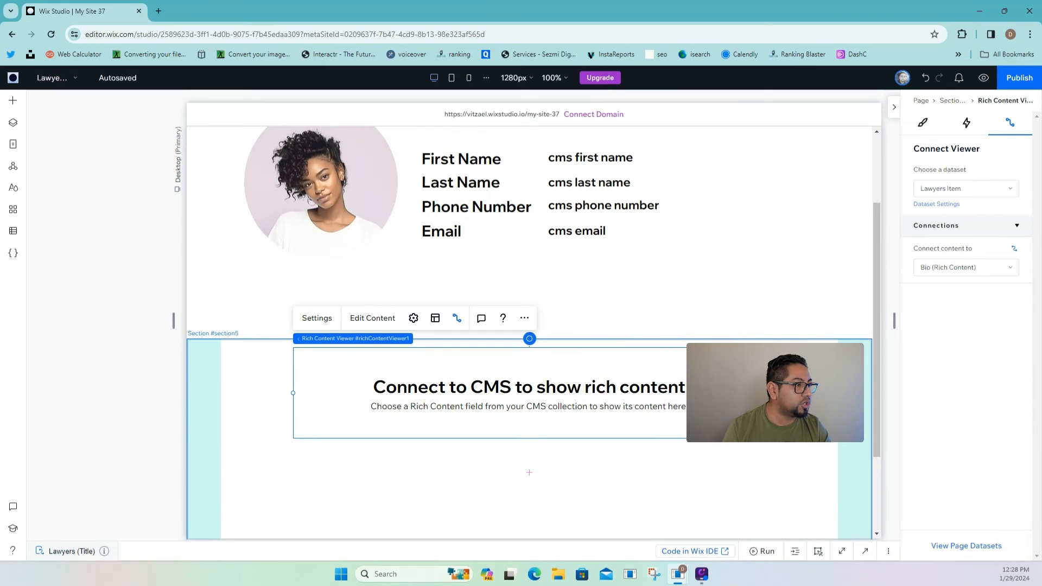
click(808, 399)
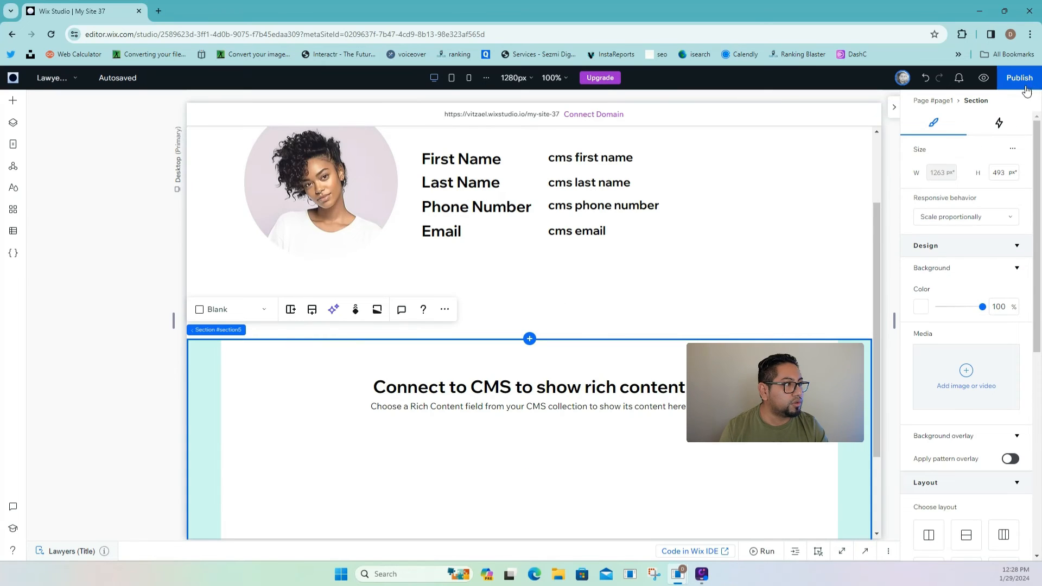
- Open the Lawyers collection from the site's CMS collections
click(11, 235)
click(46, 129)
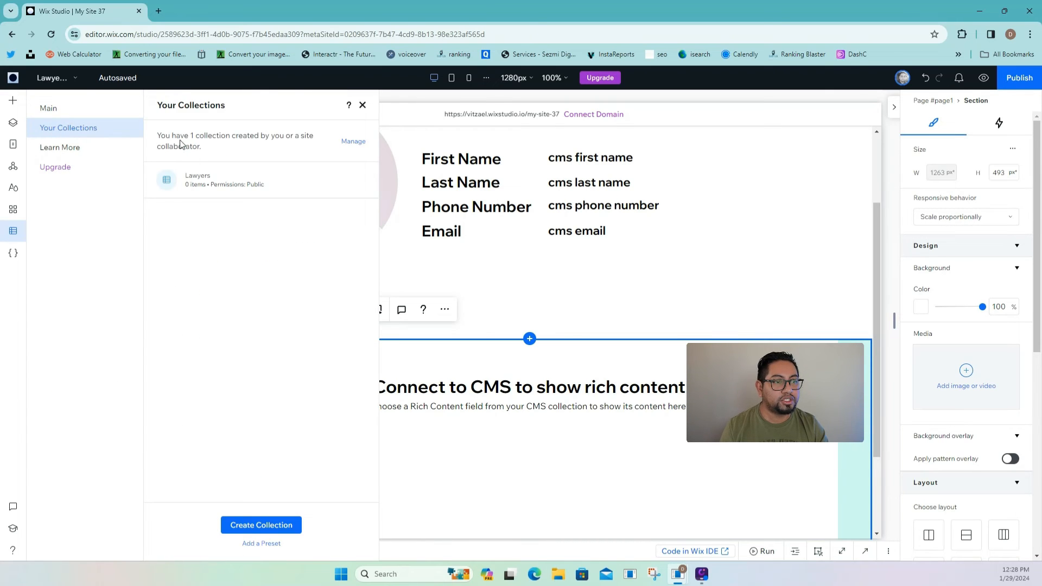
click(204, 168)
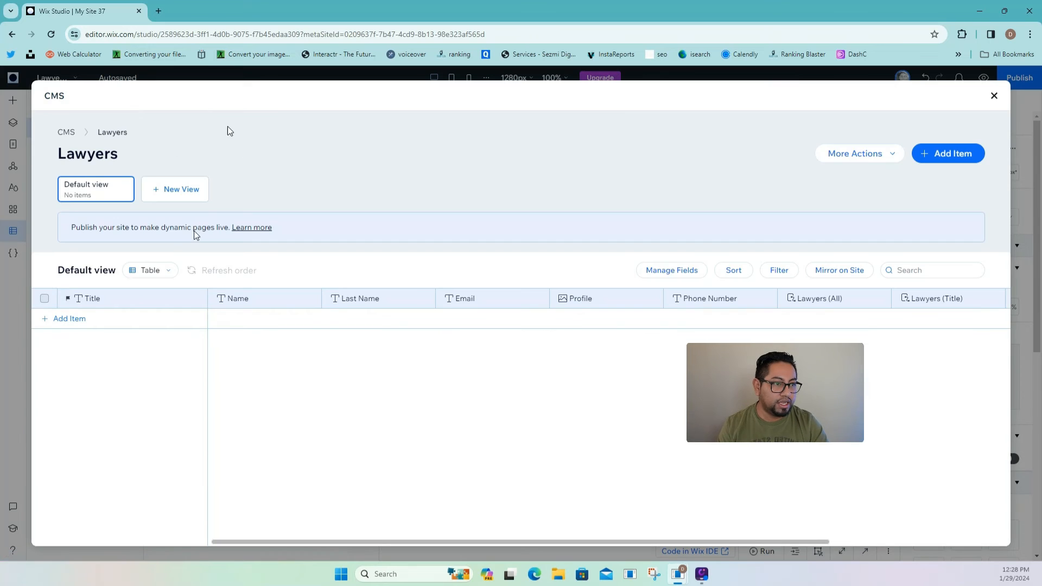
- Add three items titled CEO, CFO and a blank third entry
click(143, 321)
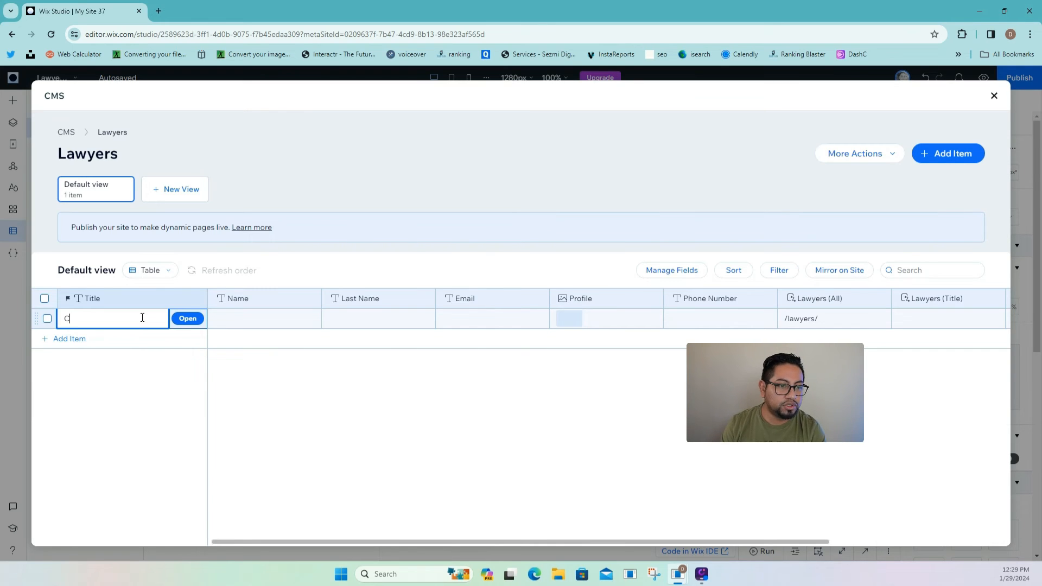
text(EO)
click(133, 339)
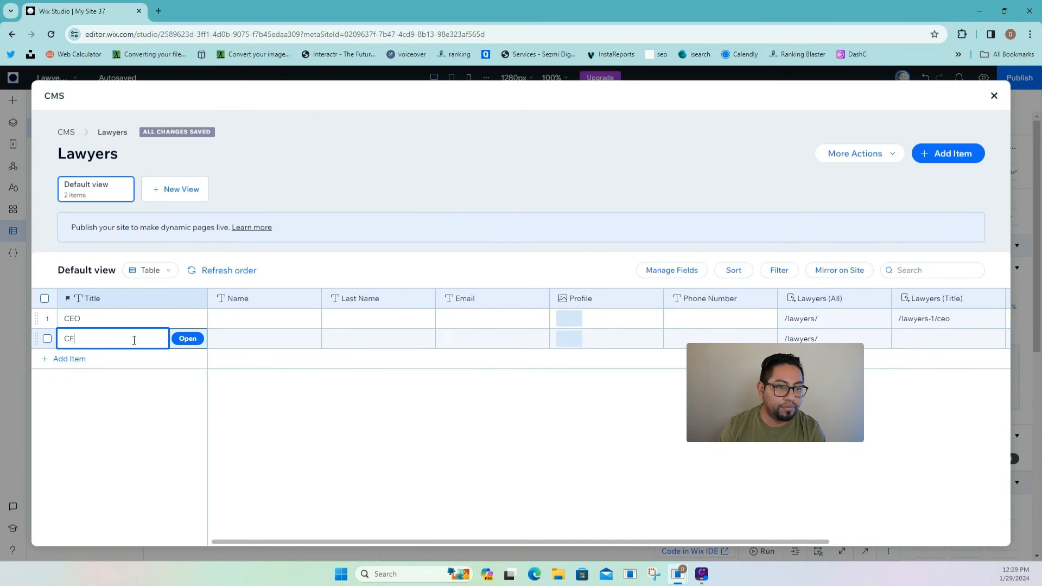
click(123, 358)
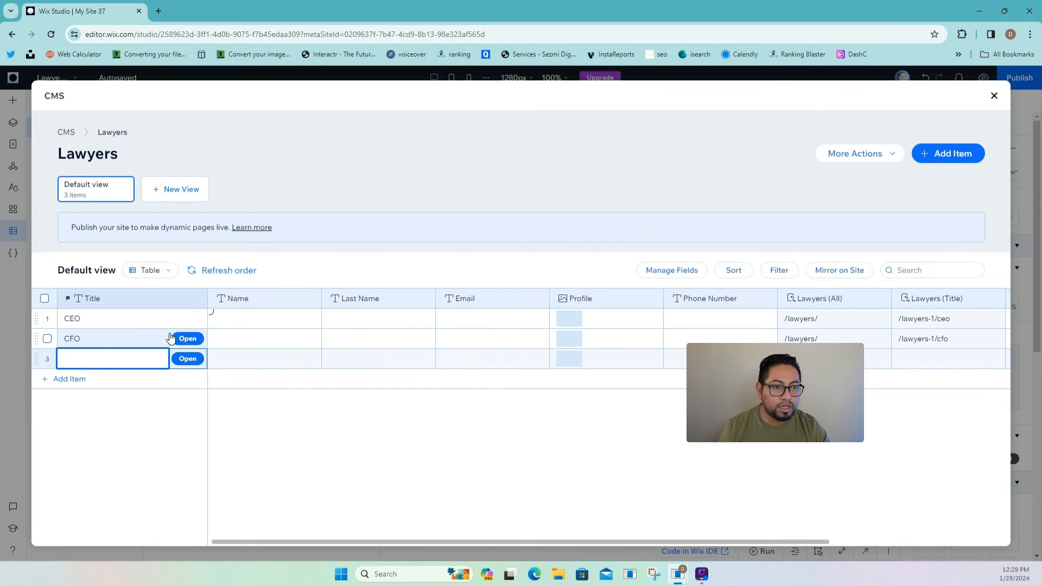
click(166, 300)
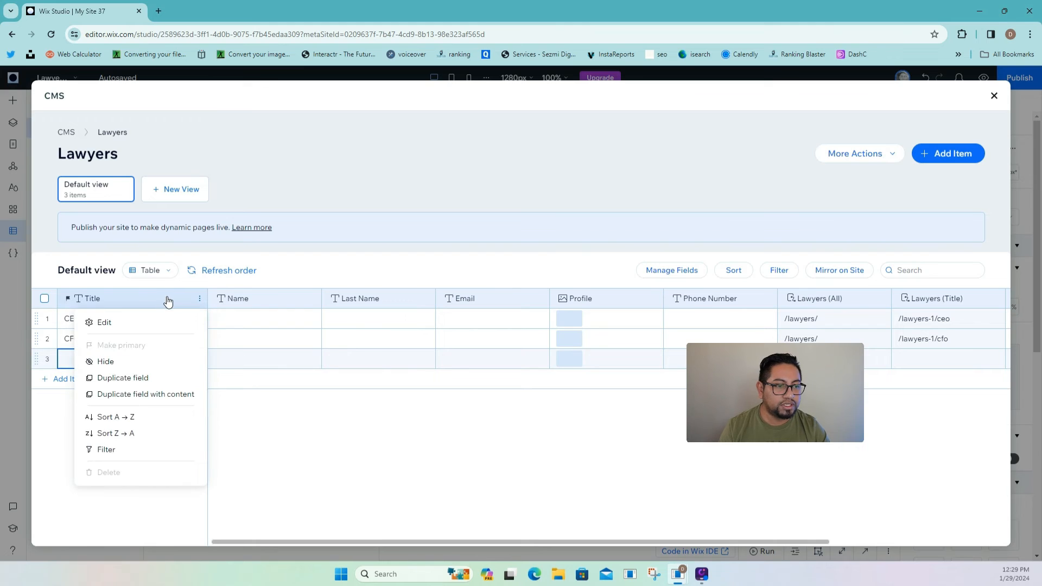
- Rename the collection's Title field to 'Full Name'
click(110, 323)
double_click(401, 332)
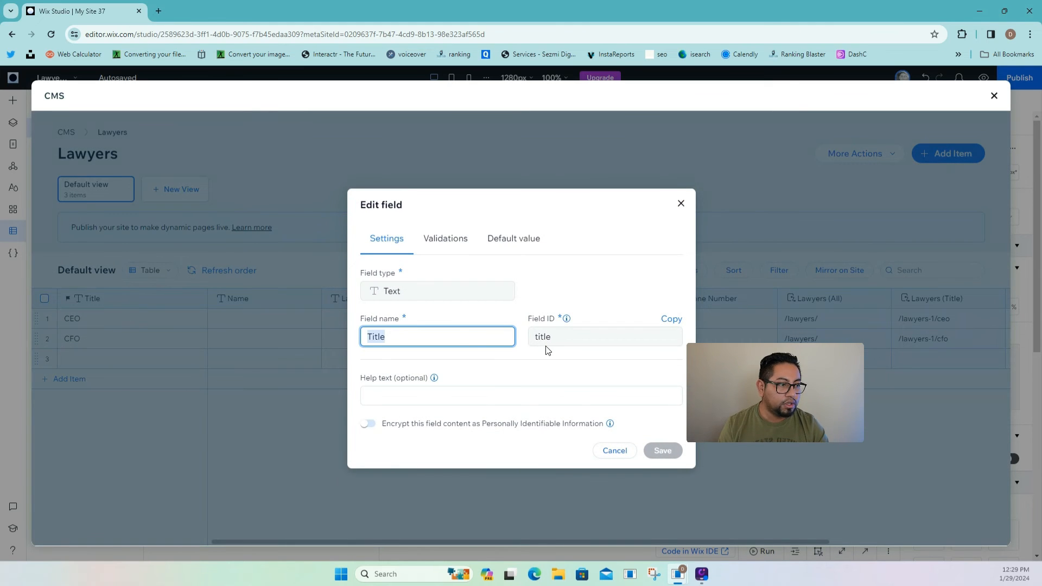
text(fULL)
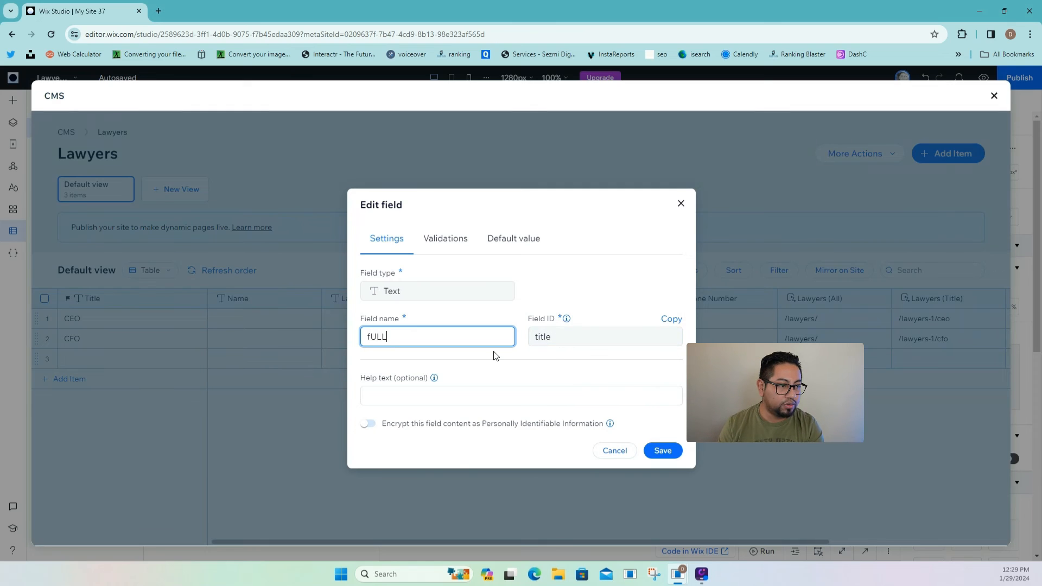
key(BackSpace)
key(BackSpace)
text(Full)
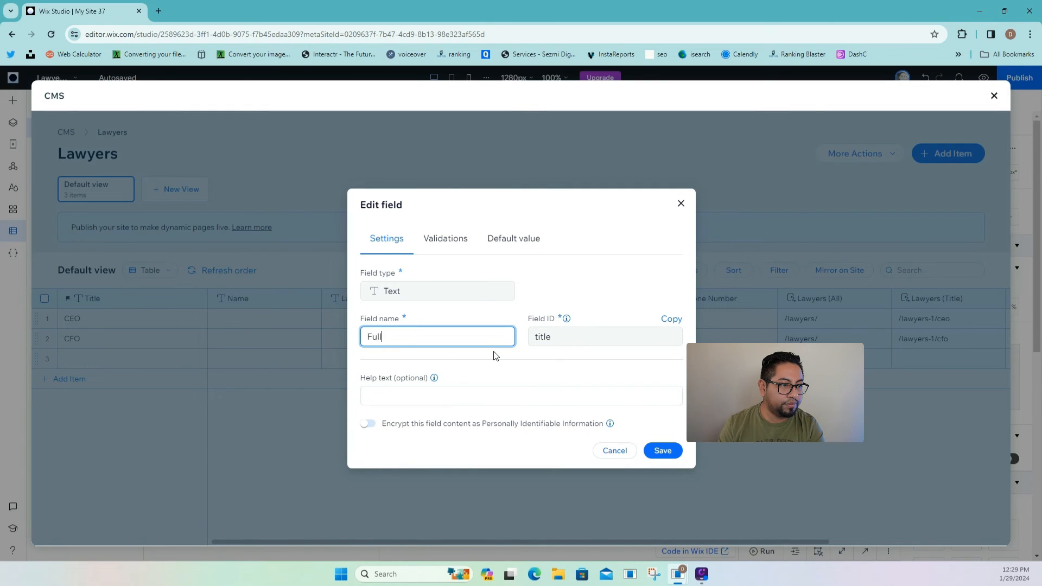
text( Name)
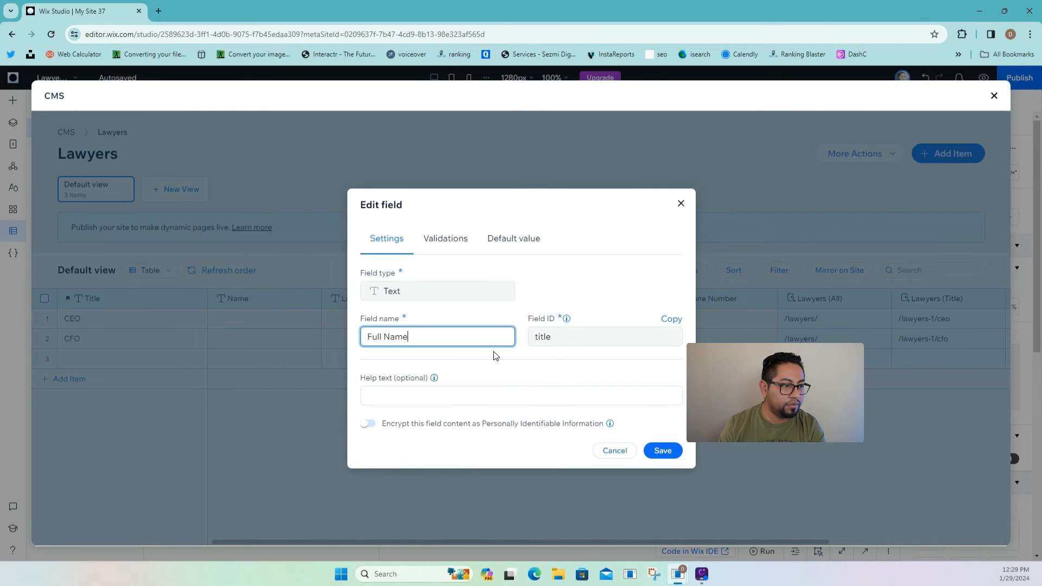
click(669, 452)
- Replace the three items' Full Name values with the lawyers' full names
double_click(86, 318)
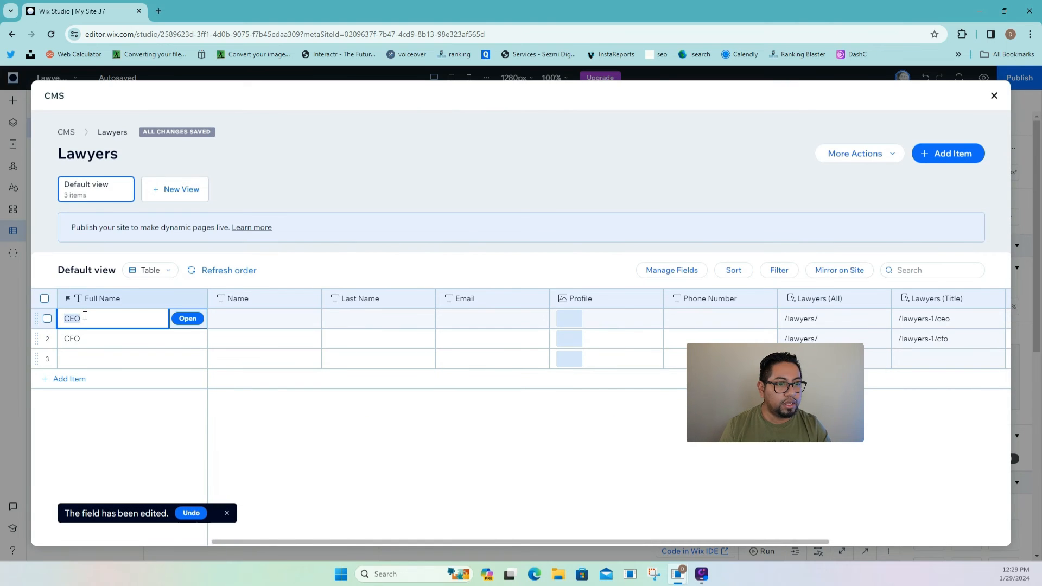
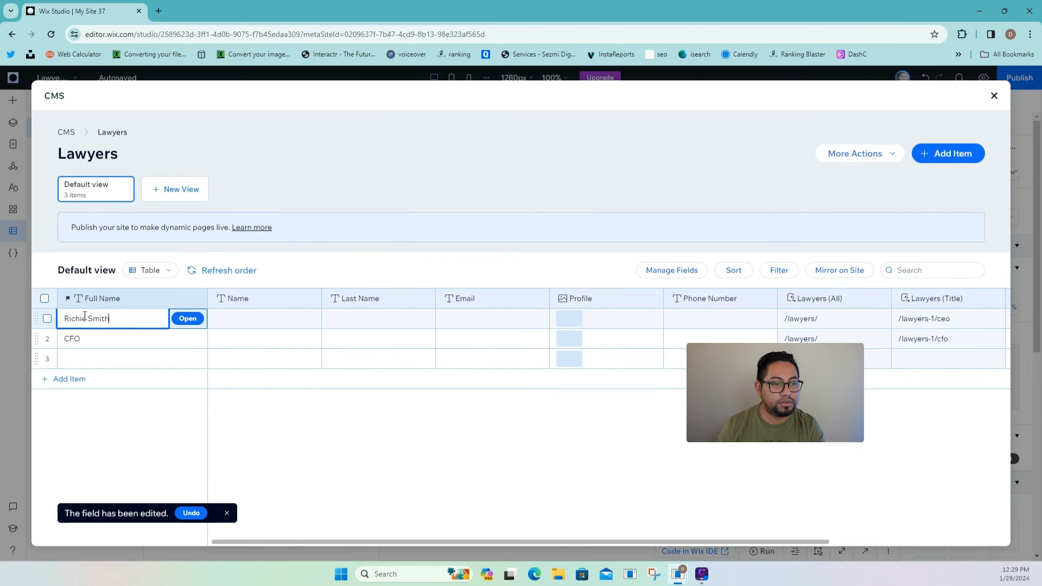
double_click(132, 333)
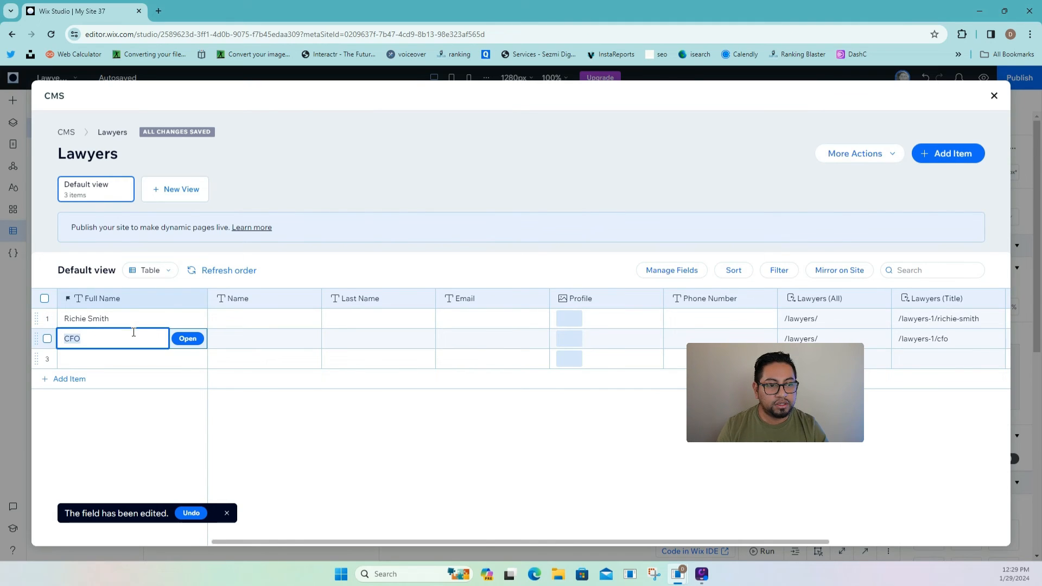
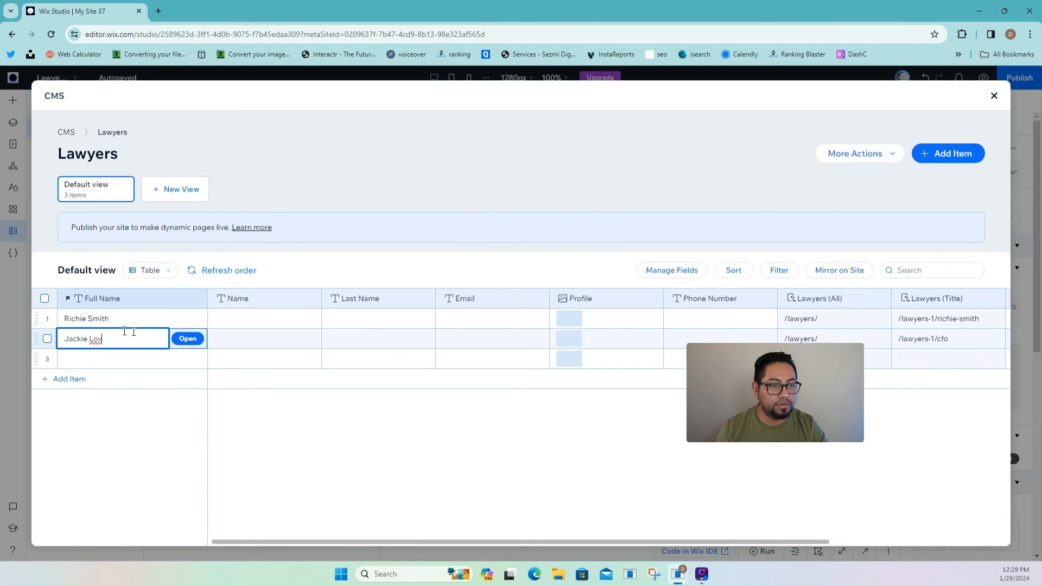
double_click(118, 361)
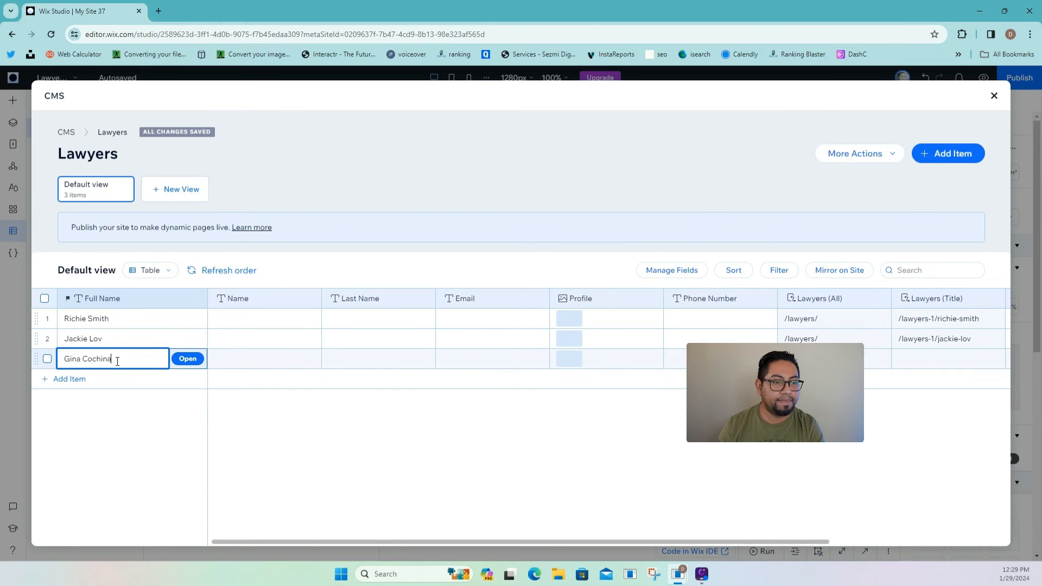
double_click(295, 321)
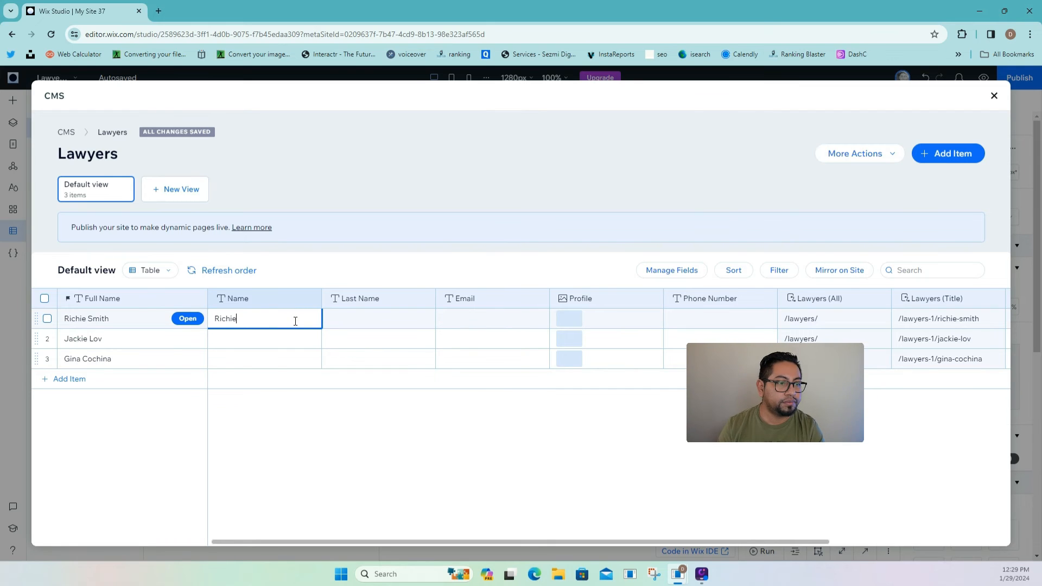
- Fill in first names and add a fourth lawyer with full, first and last name
double_click(249, 340)
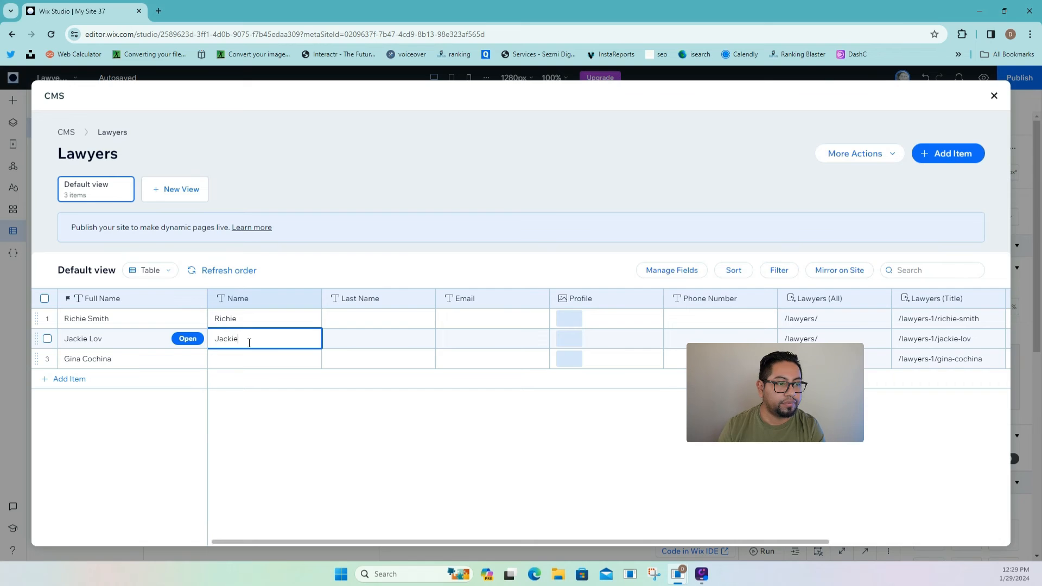
click(253, 358)
click(253, 359)
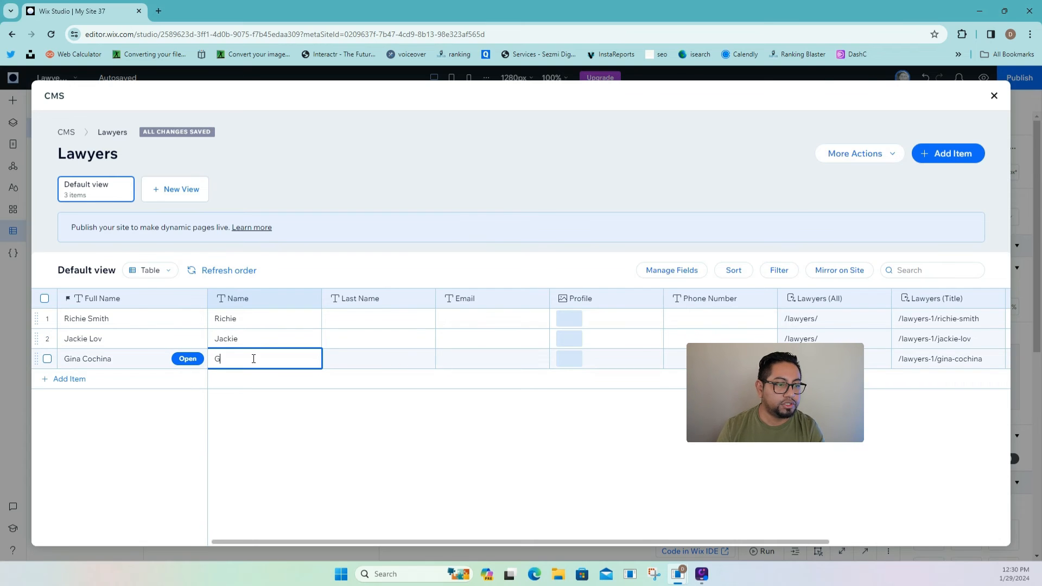
click(146, 381)
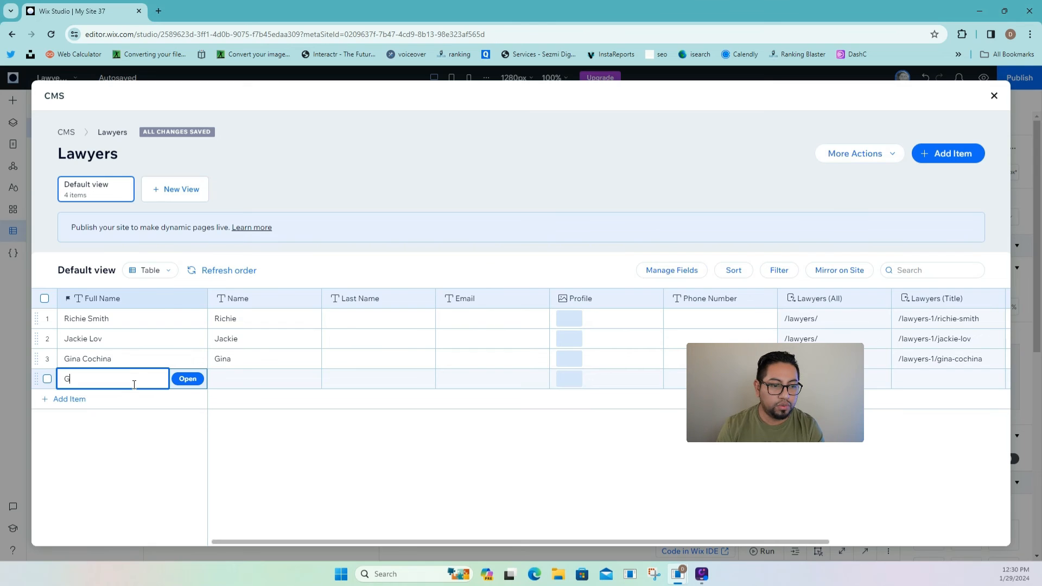
text(John )
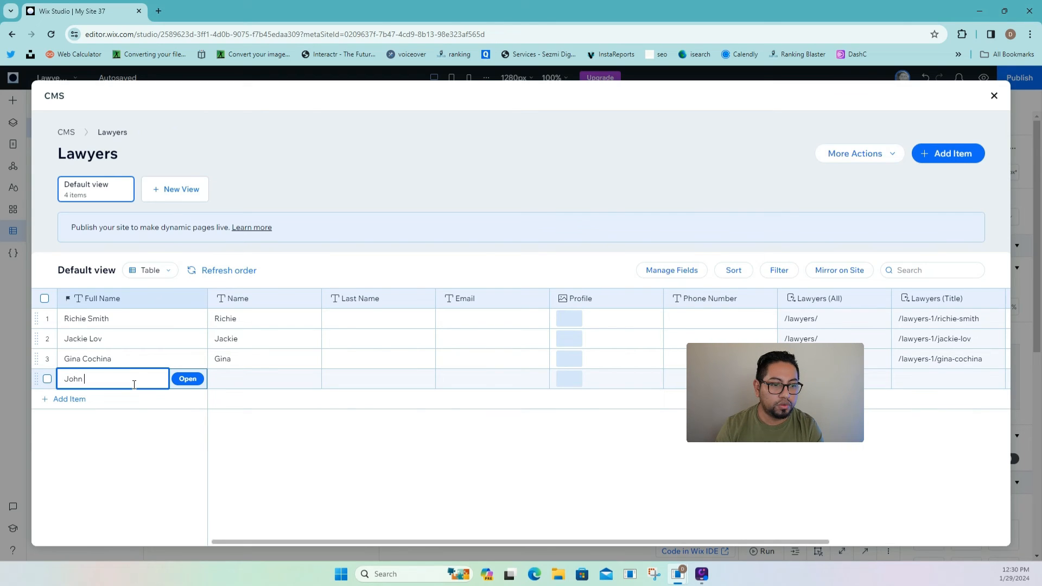
text(Cena)
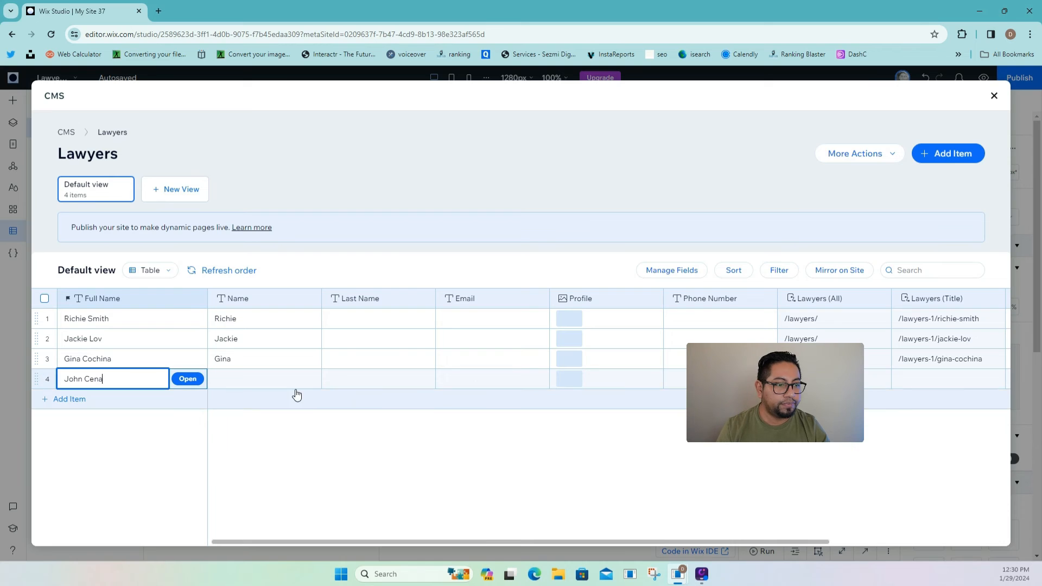
click(293, 379)
click(293, 381)
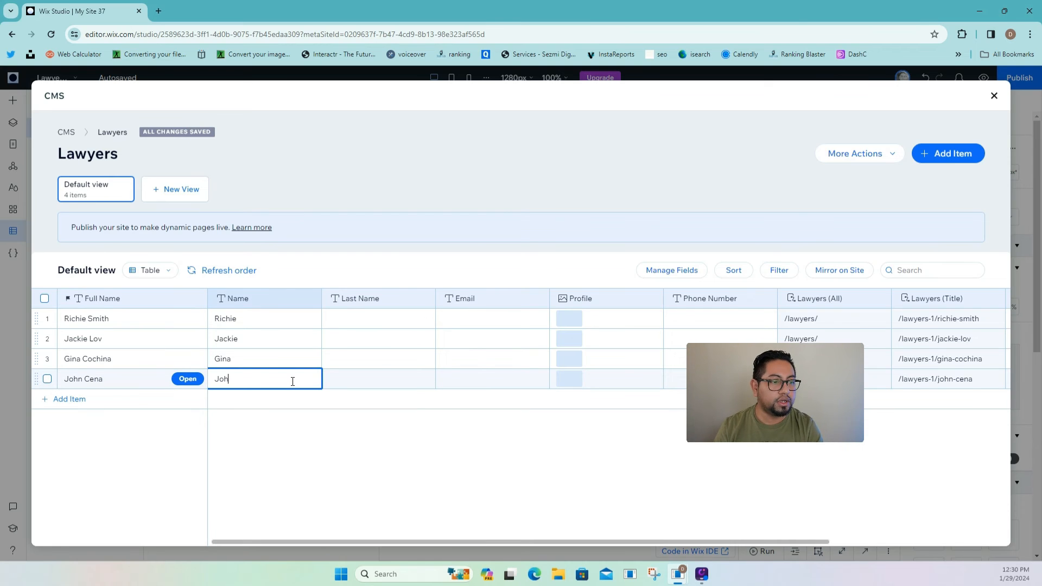
text(John)
double_click(356, 382)
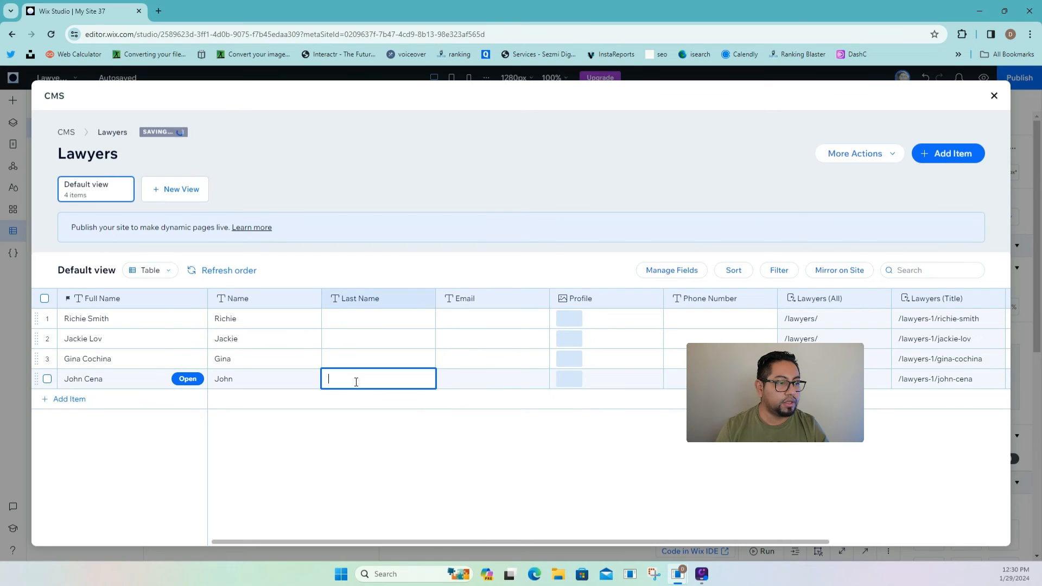
text(Cena)
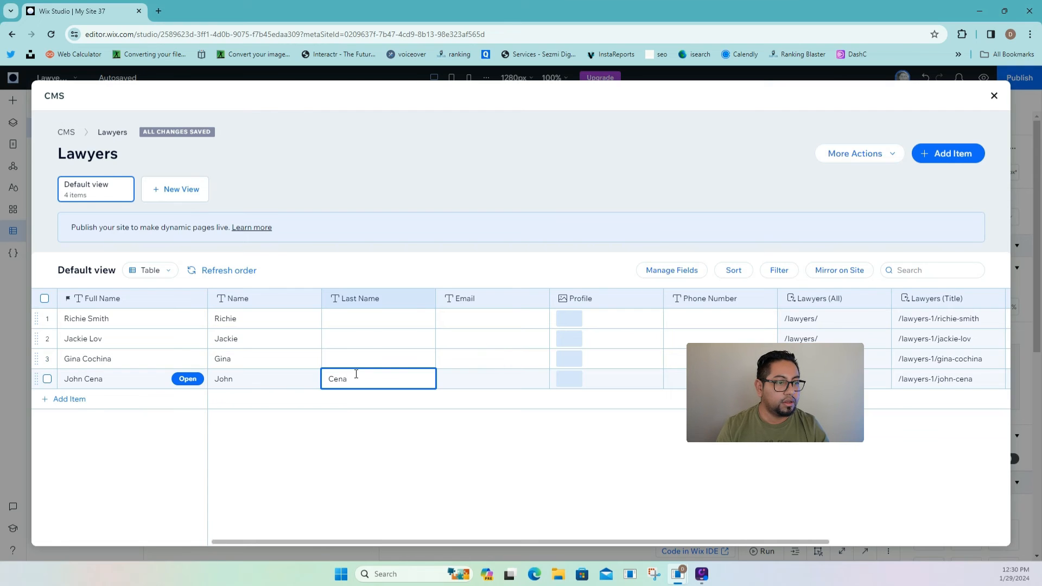
- Enter last names for the first three lawyers
click(348, 358)
click(352, 358)
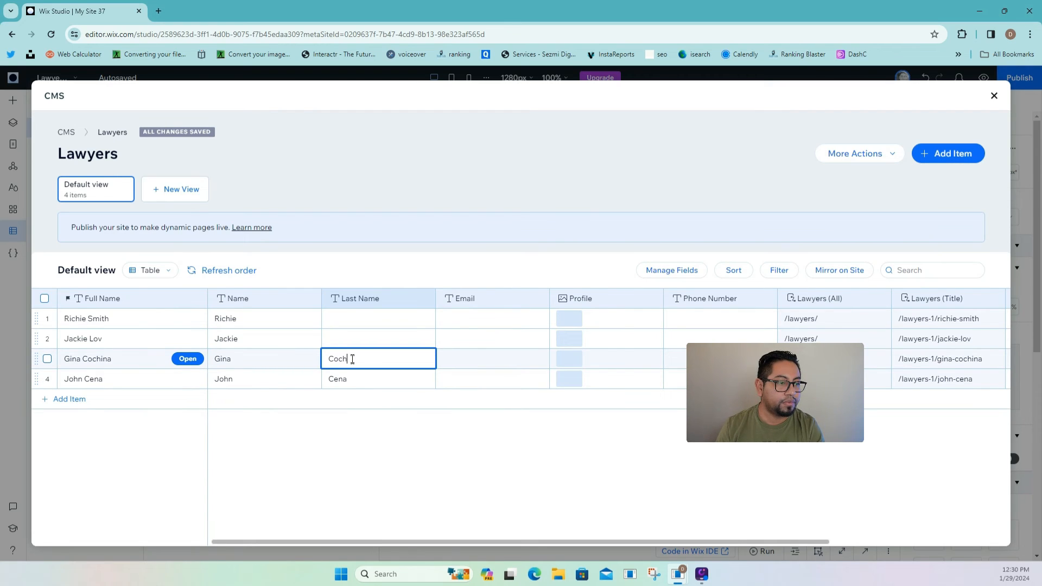
click(351, 325)
click(352, 336)
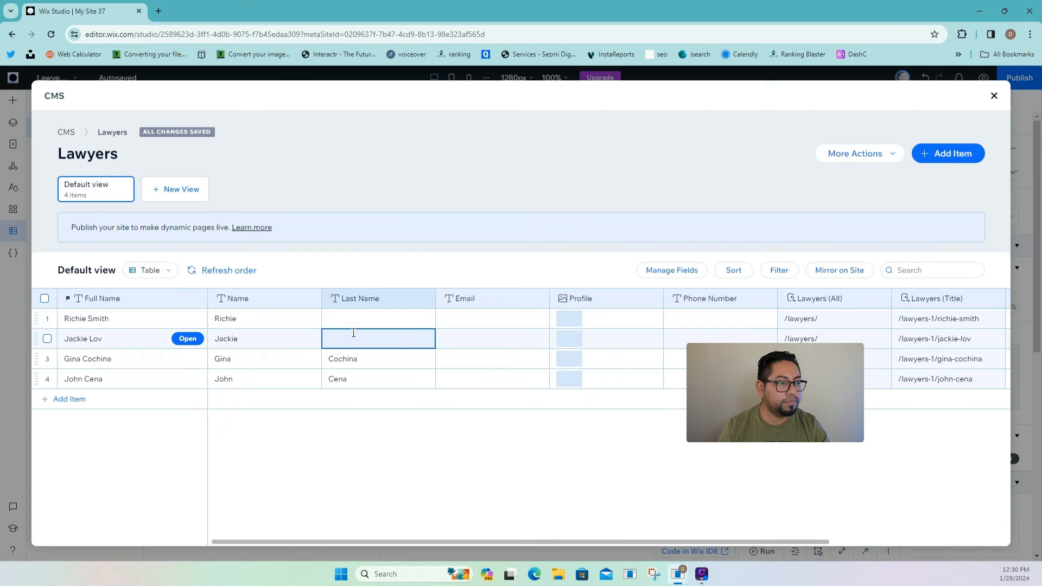
click(353, 333)
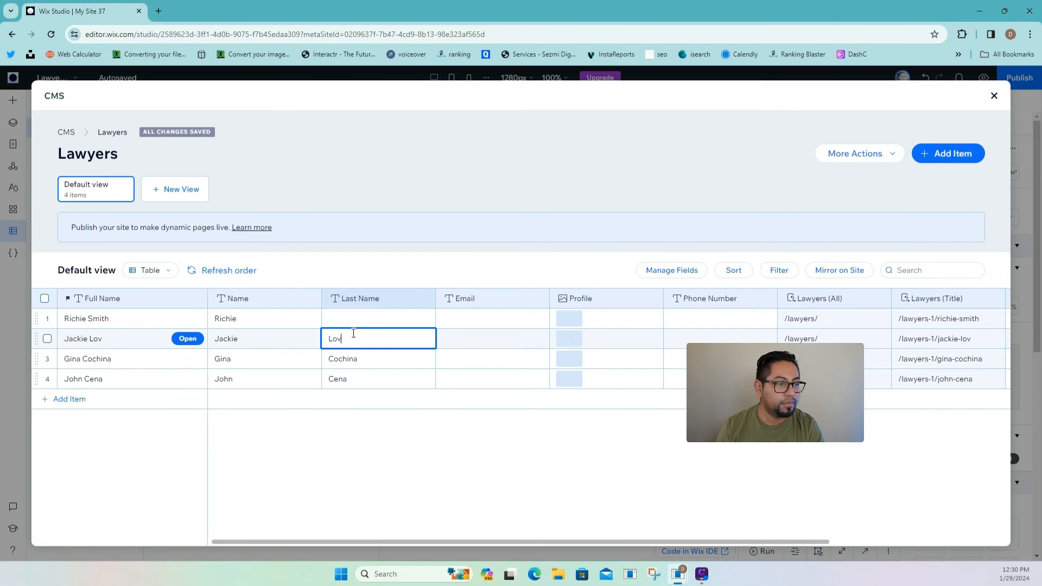
text(Lov)
click(358, 322)
text(s)
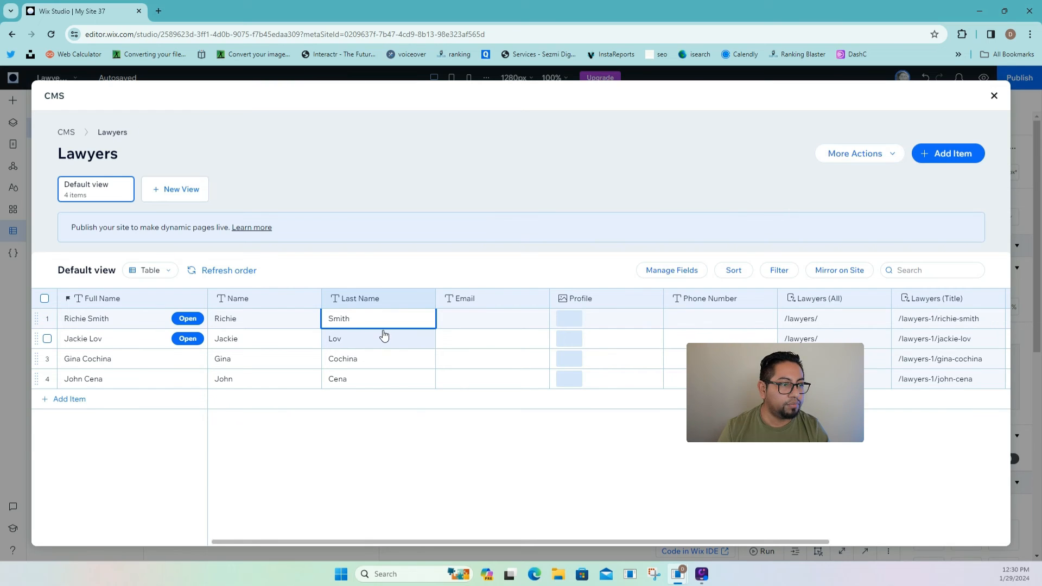
- Enter an e-mail address for each of the four lawyers
click(507, 321)
click(507, 321)
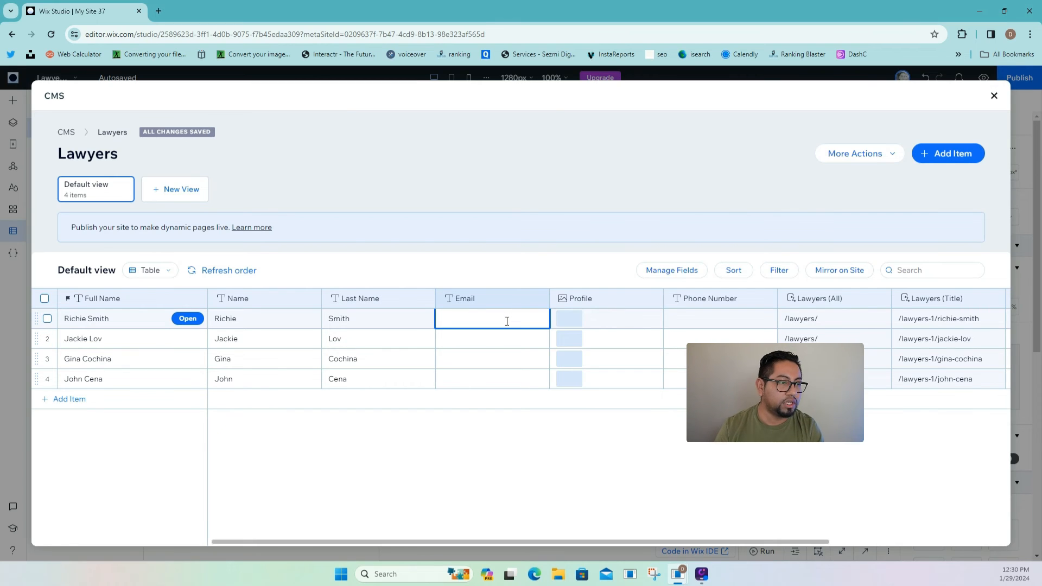
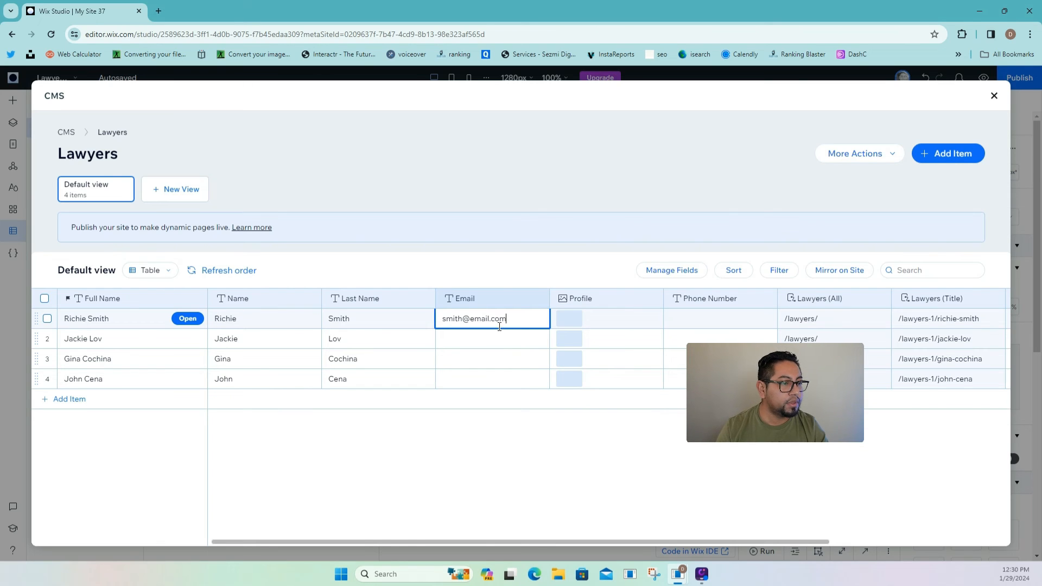
click(498, 338)
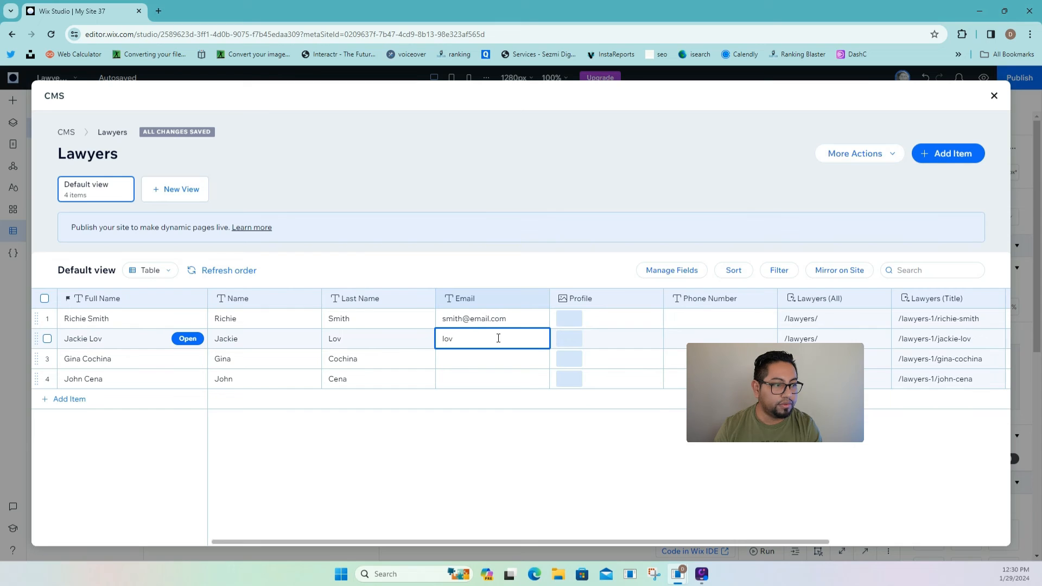
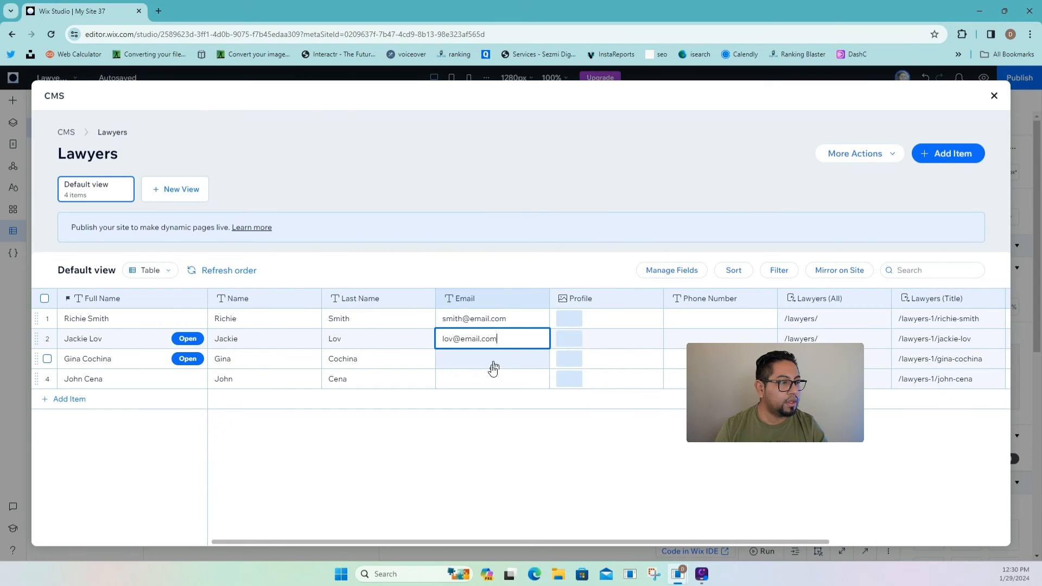
click(492, 364)
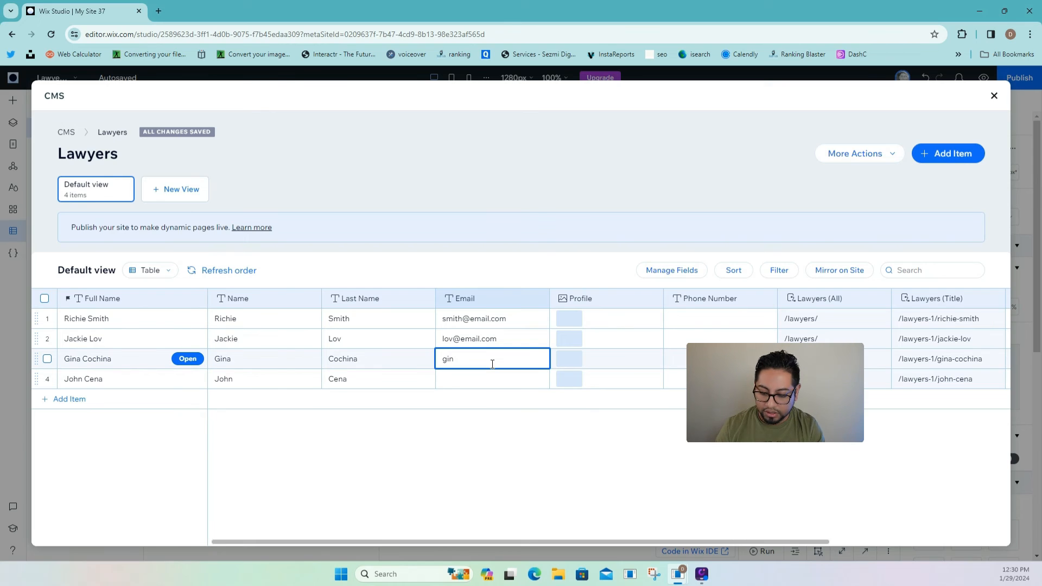
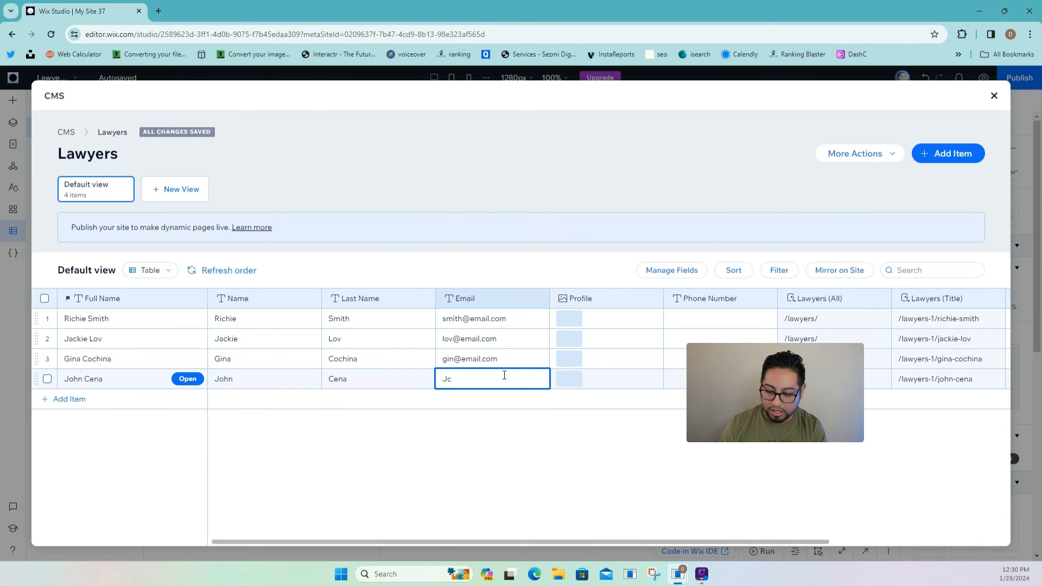
text(EMA)
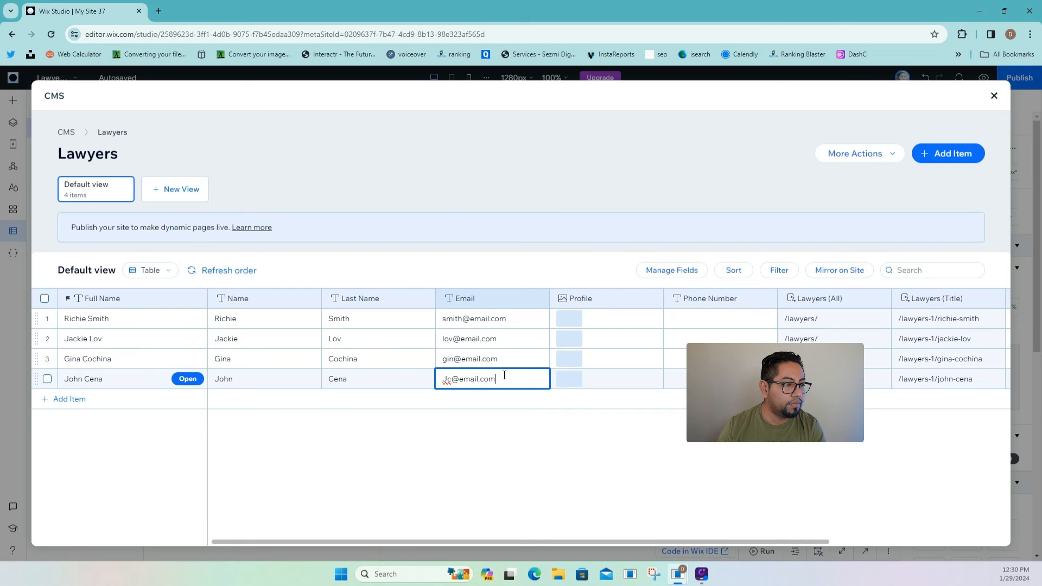
click(579, 316)
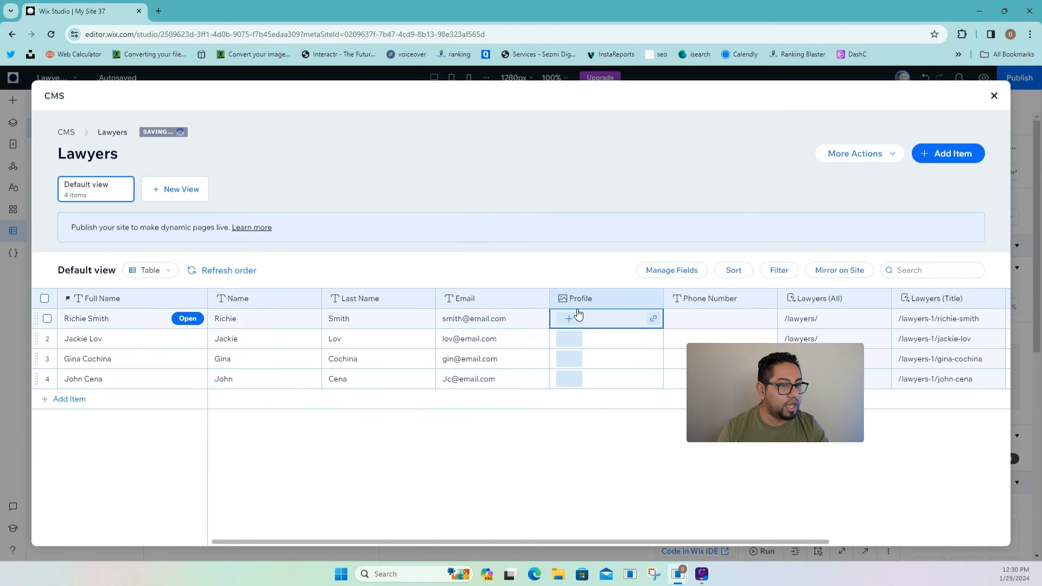
- Give the first lawyer a stock 'headshot' photo of a man with glasses
click(568, 319)
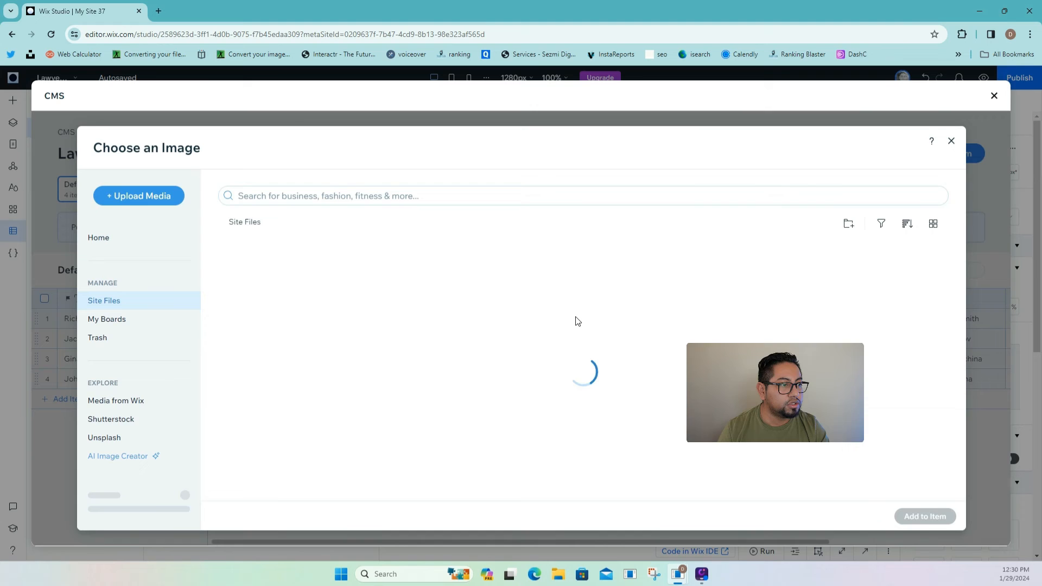
click(121, 410)
click(273, 193)
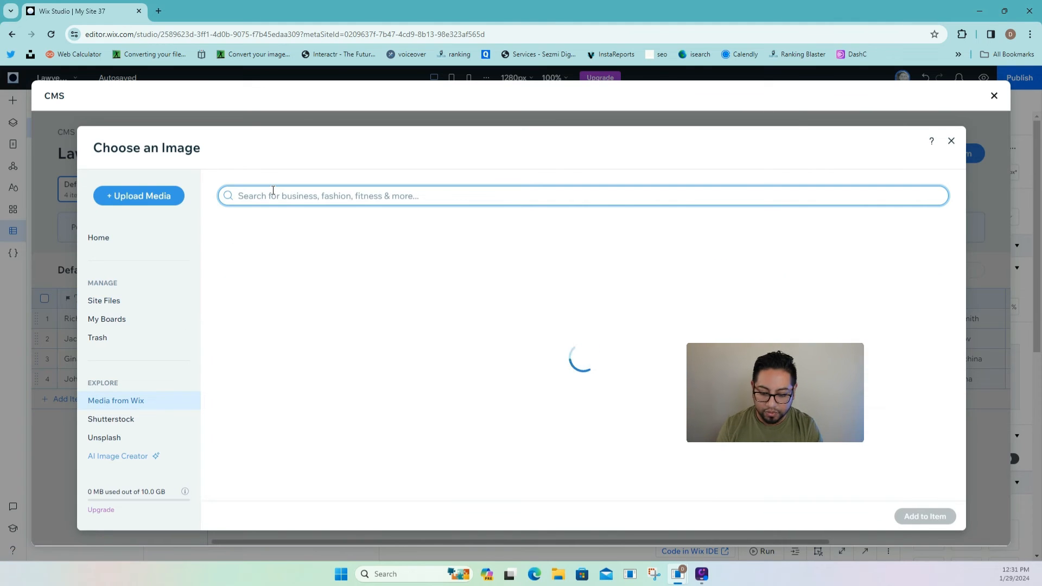
text(headhso)
key(BackSpace)
text(sh)
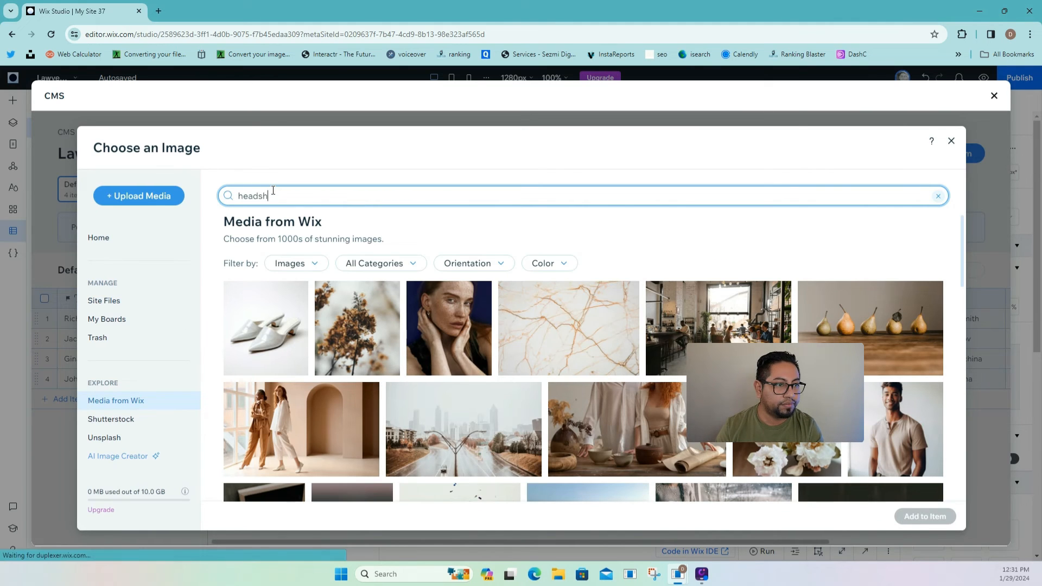
text(ot)
key(Return)
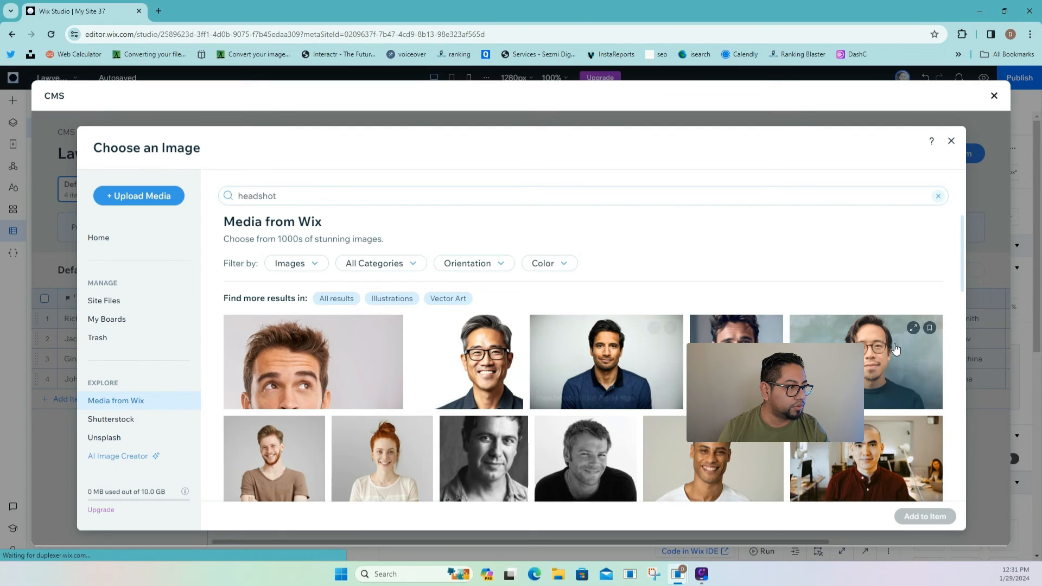
click(883, 359)
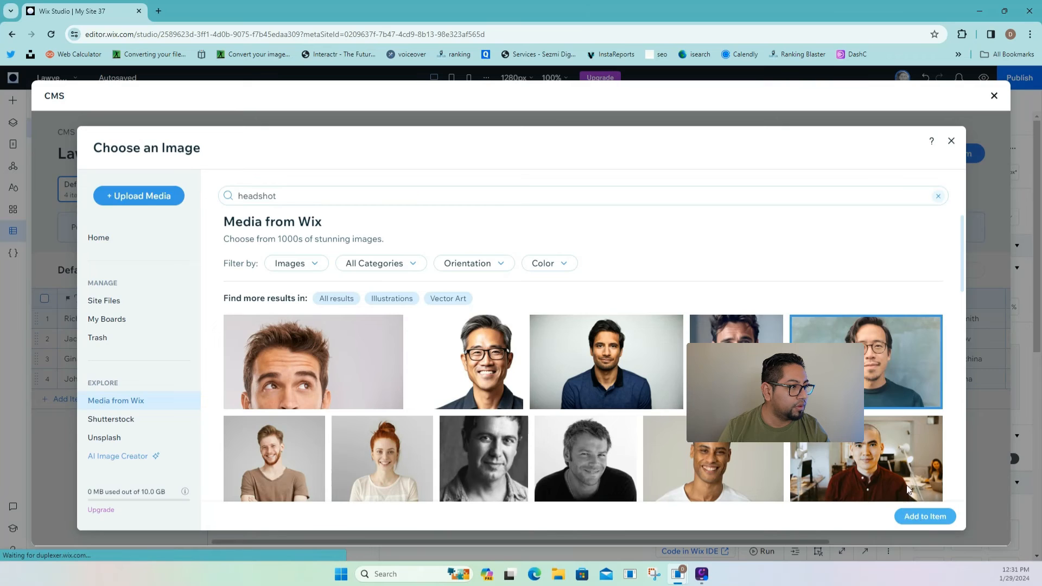
click(917, 513)
- Give the second lawyer a stock headshot of a red-haired woman
click(565, 346)
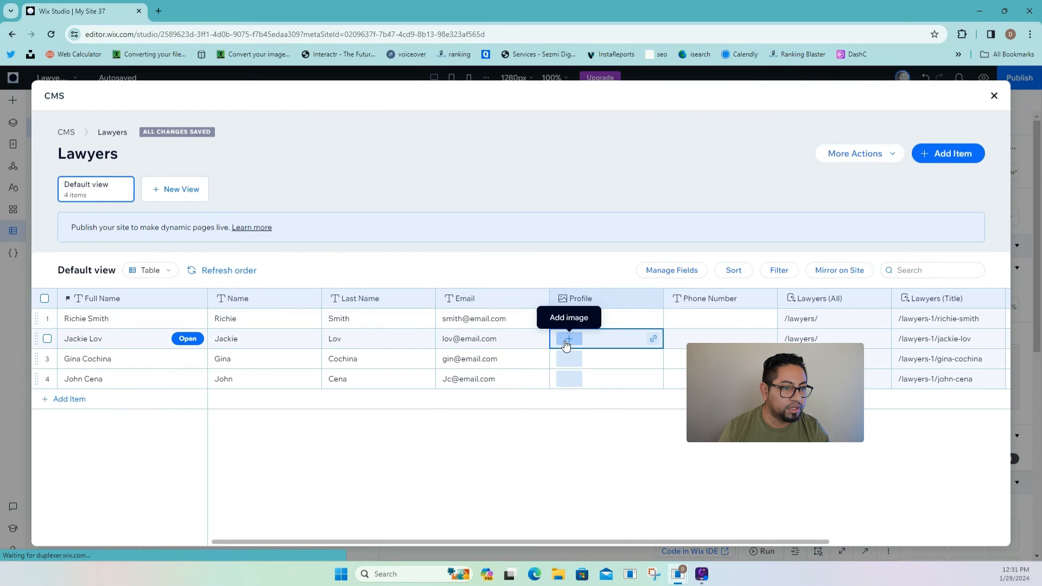
click(568, 340)
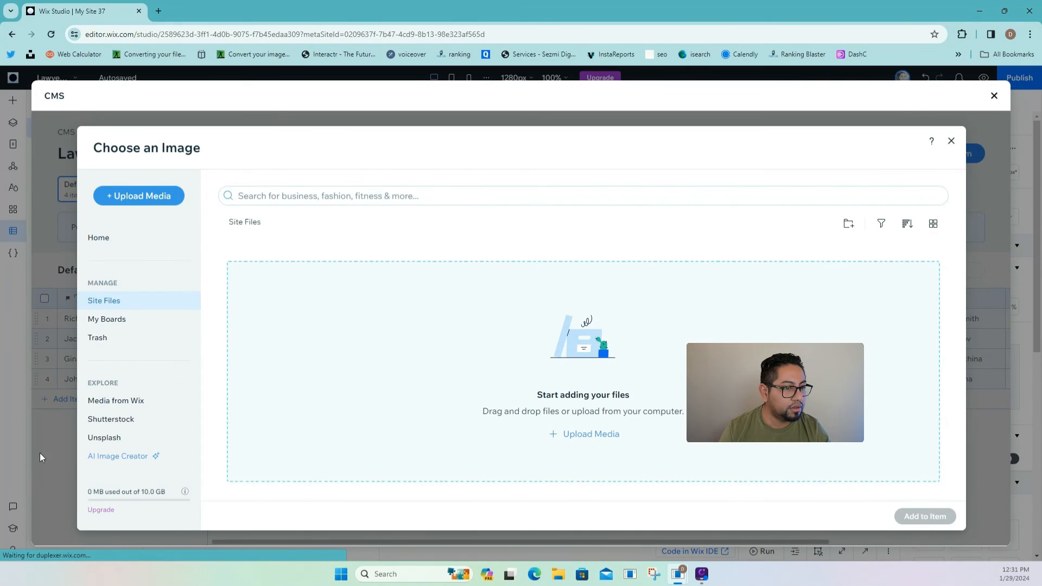
click(105, 402)
click(251, 199)
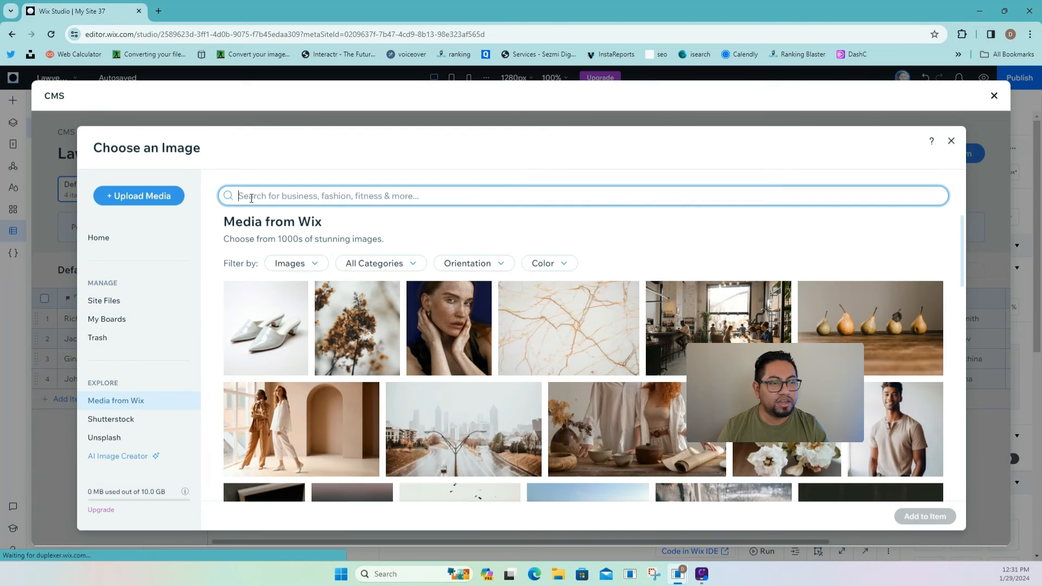
text(jackie)
key(Return)
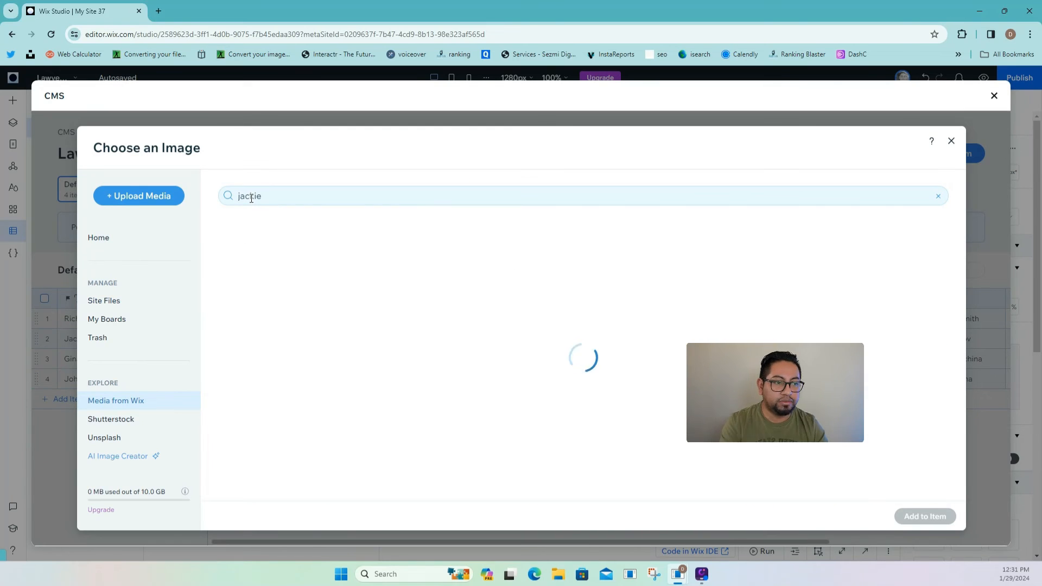
click(338, 193)
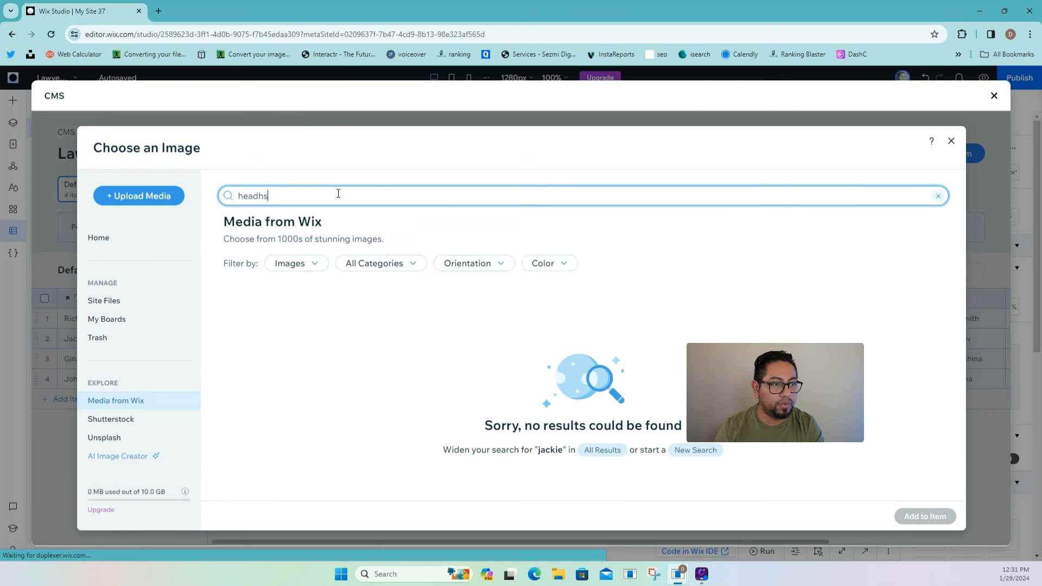
key(Return)
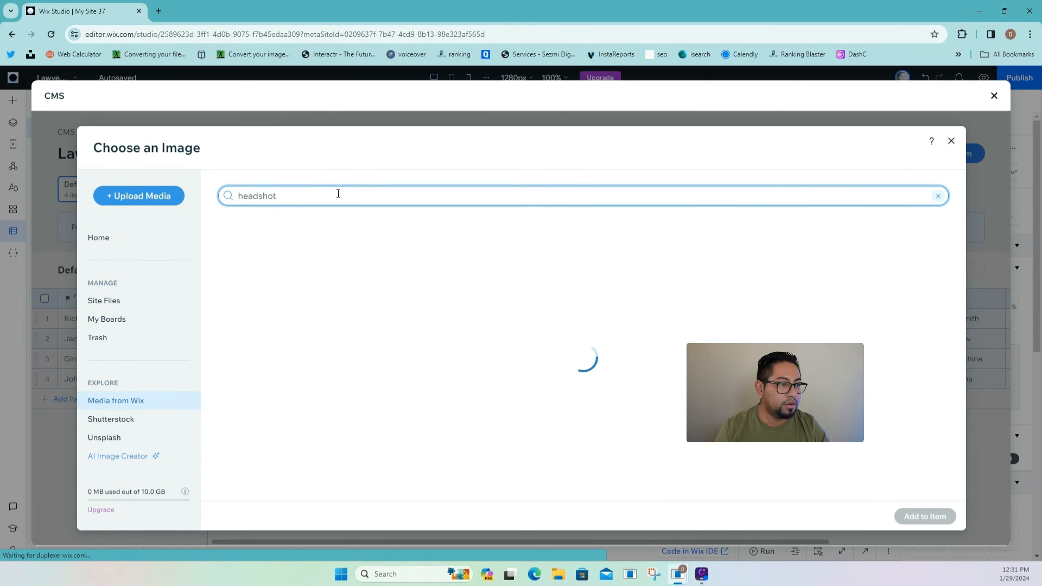
click(261, 202)
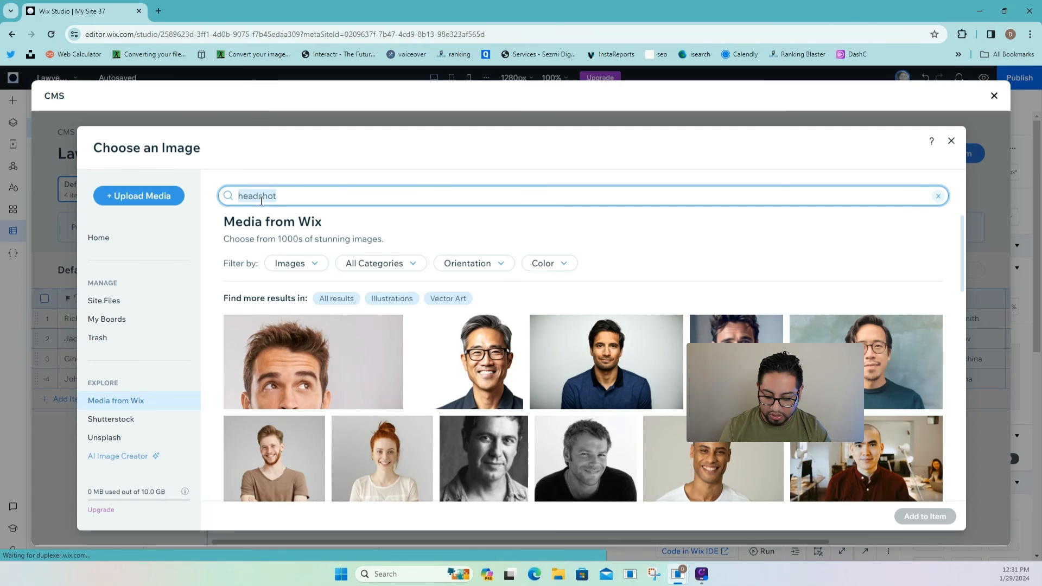
scroll(472, 410, down, 2)
click(381, 363)
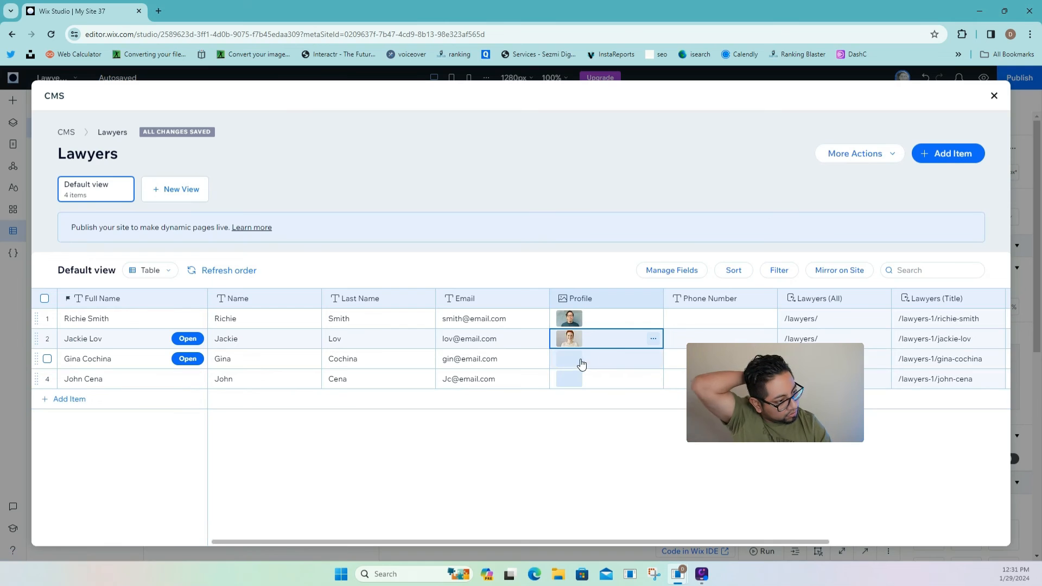
- Give the third lawyer a stock headshot of a middle-aged woman
click(573, 361)
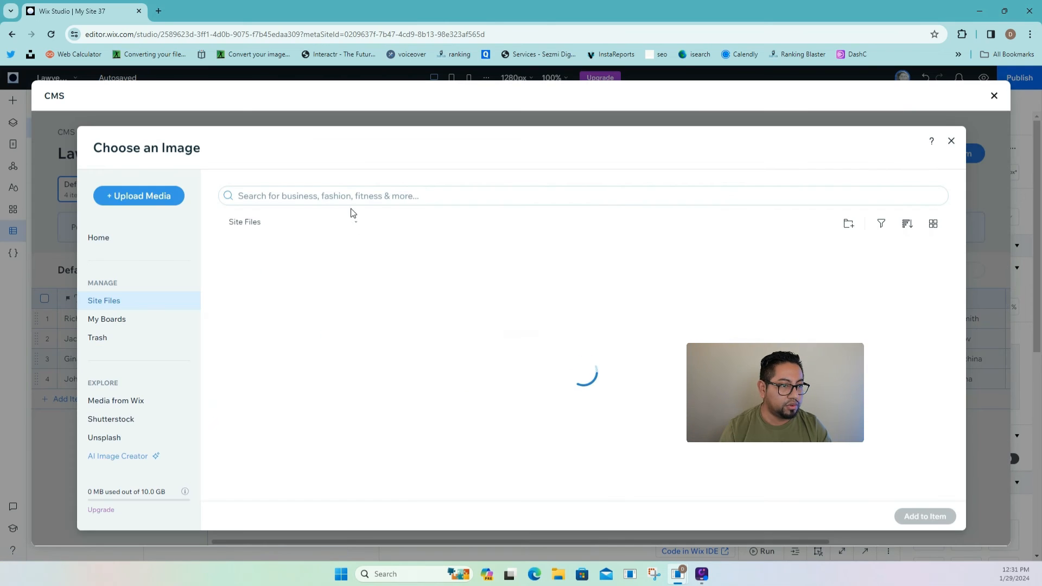
click(117, 401)
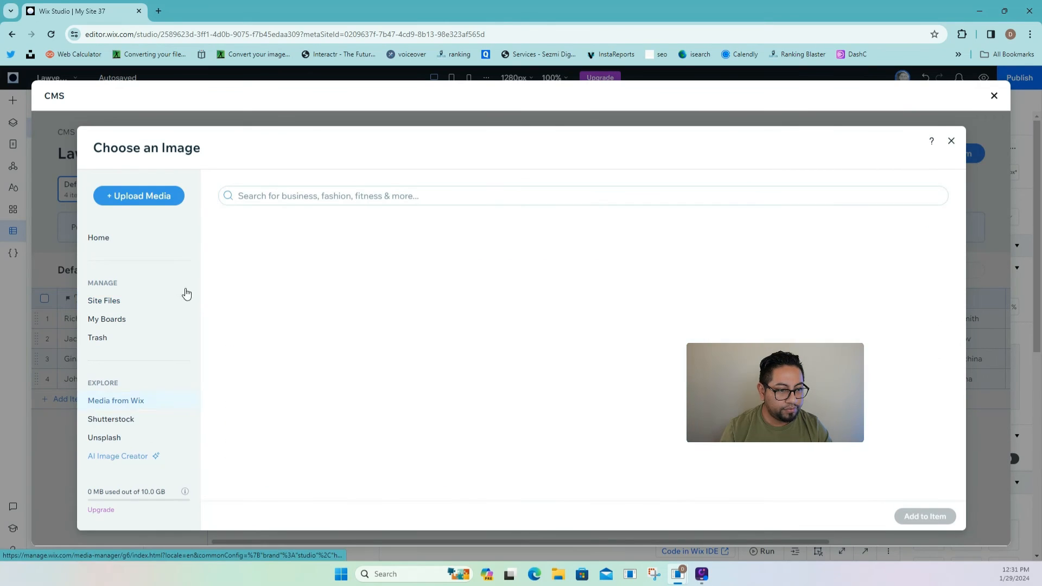
click(244, 194)
text(headshot)
key(Return)
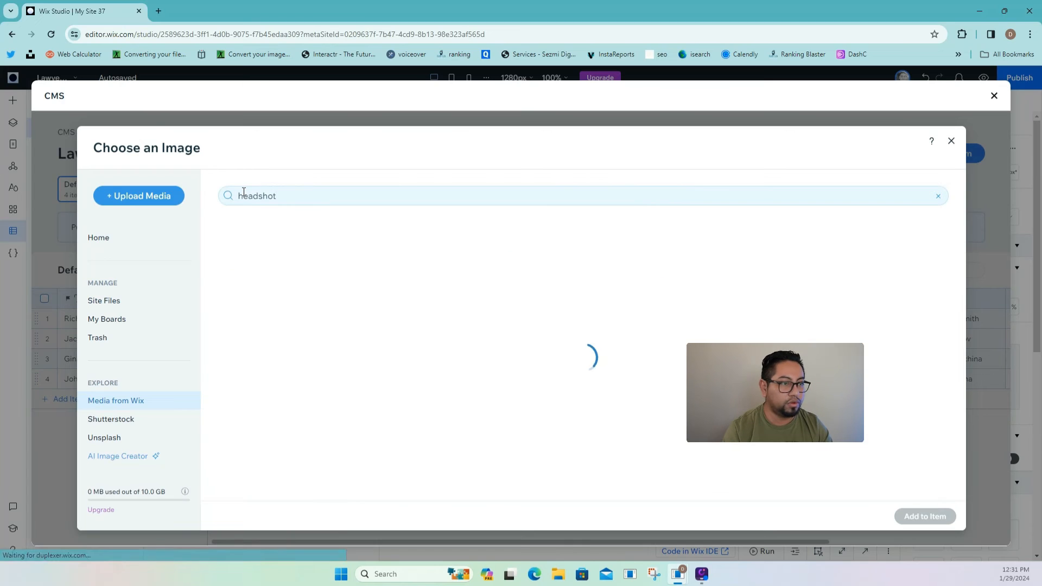
scroll(478, 412, down, 4)
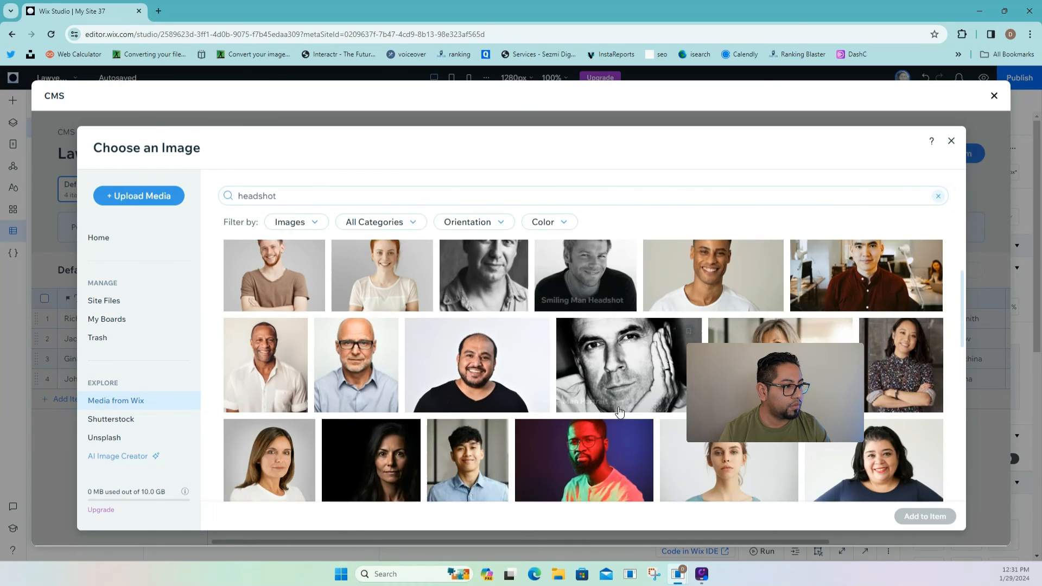
click(272, 434)
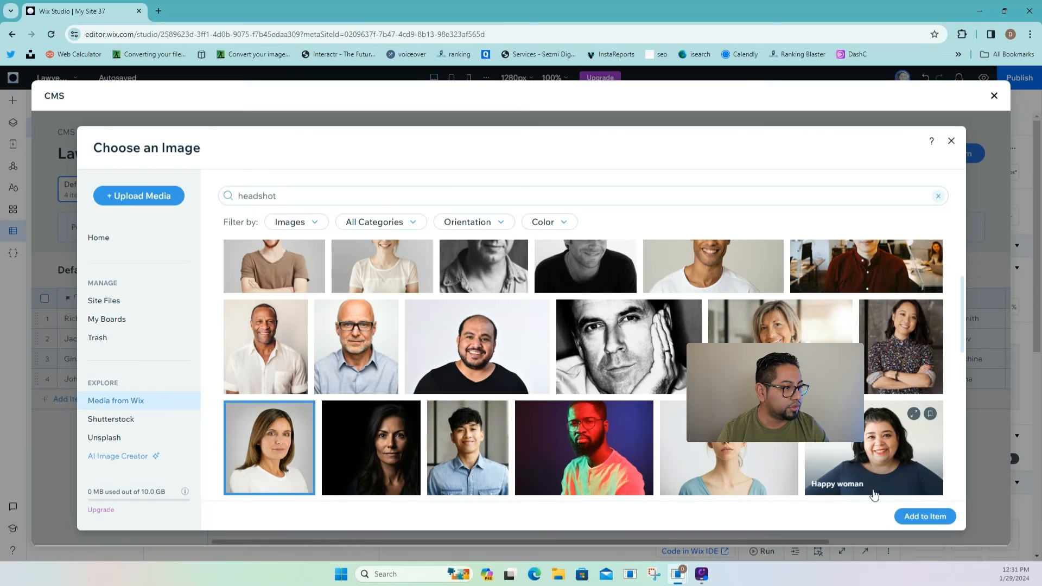
click(924, 516)
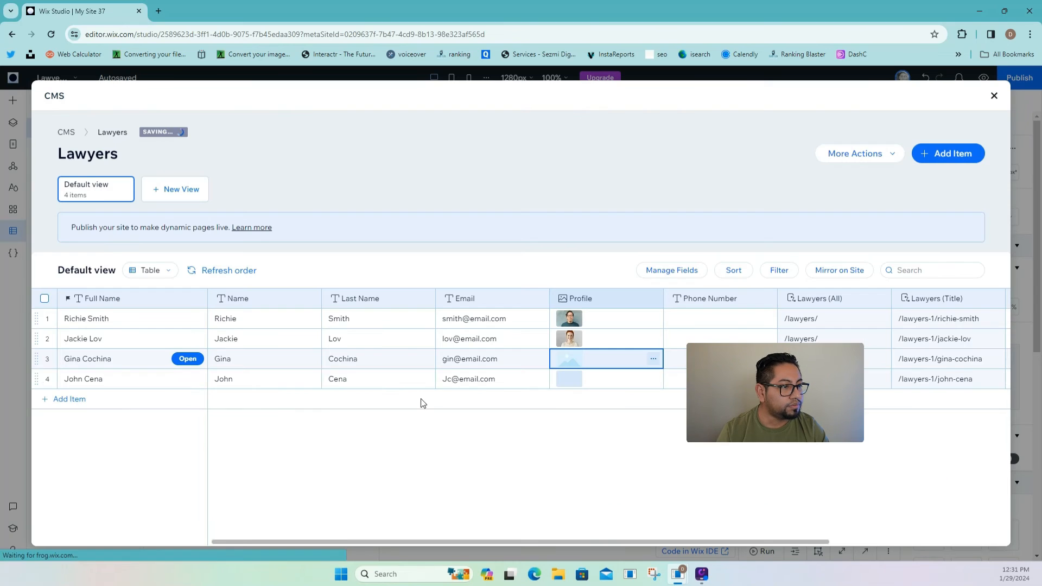
- Give the fourth lawyer a stock headshot of a smiling man
click(576, 385)
click(570, 380)
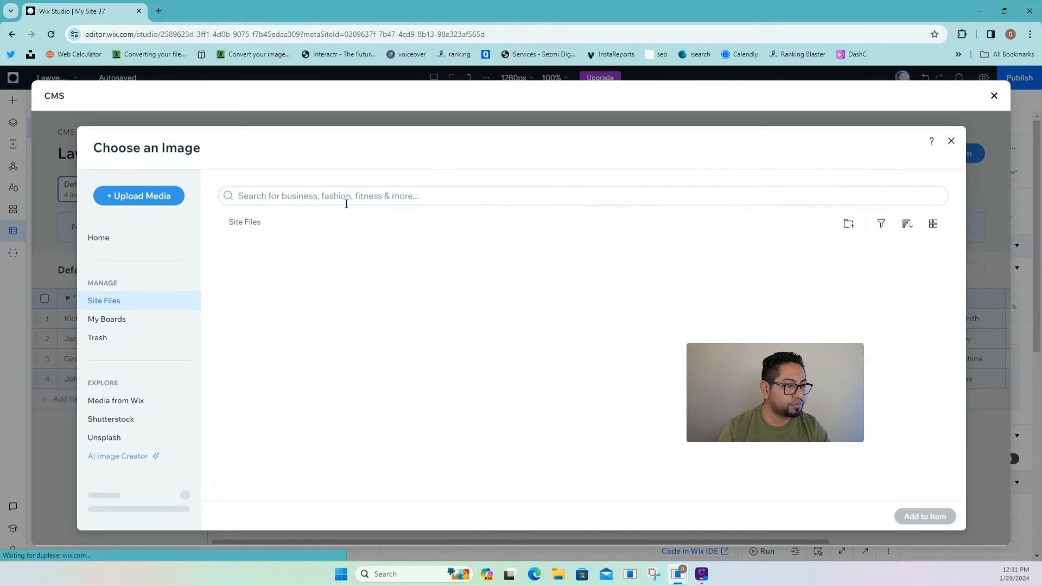
click(154, 400)
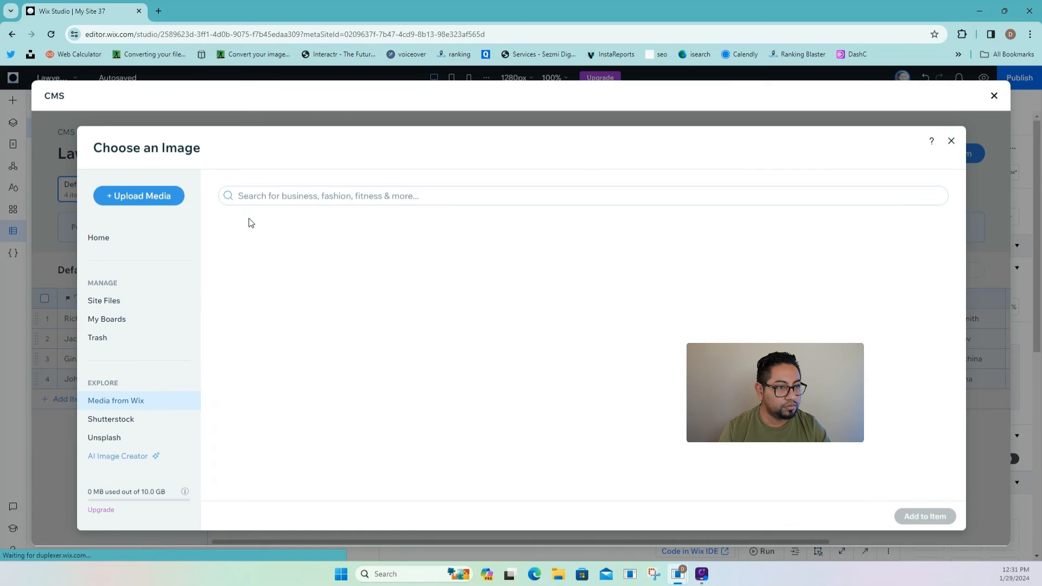
text(headshot)
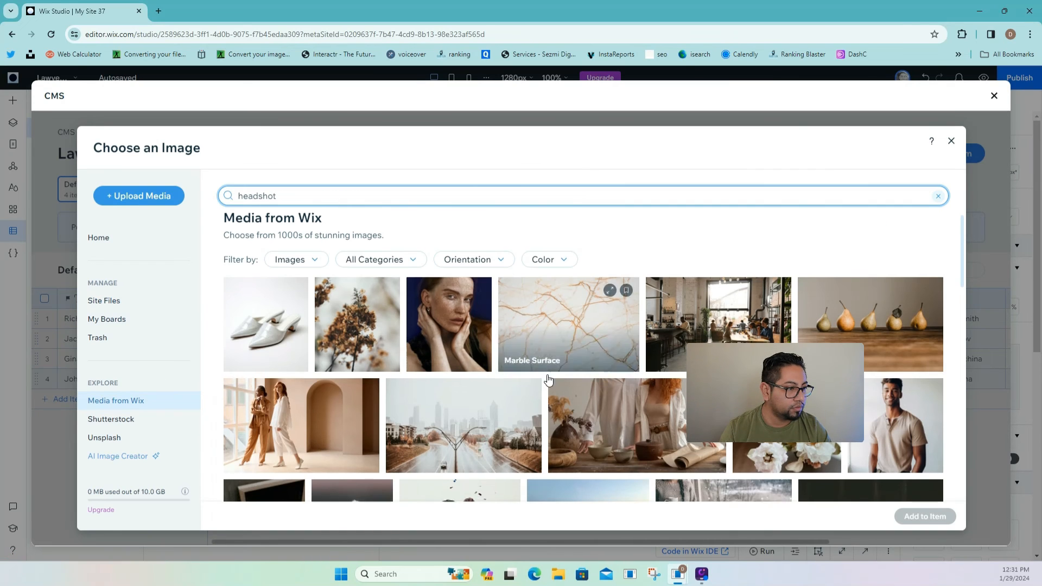
key(Return)
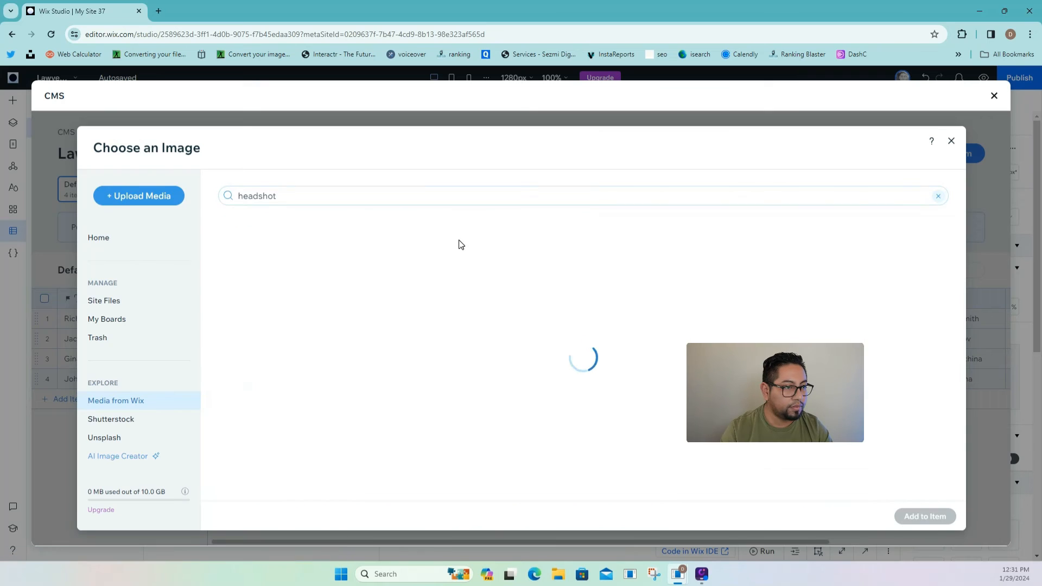
scroll(681, 392, down, 3)
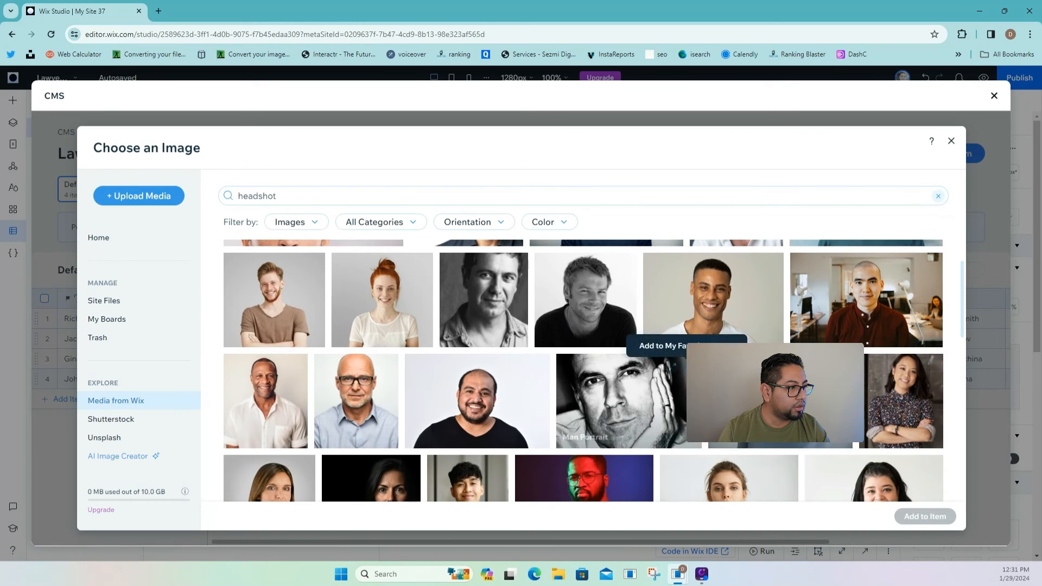
click(710, 314)
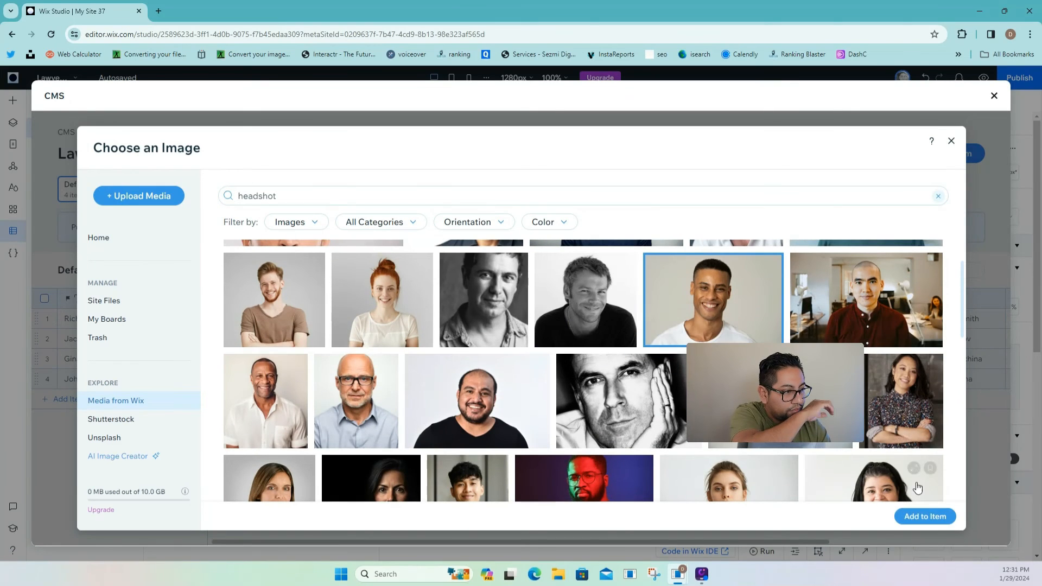
click(922, 516)
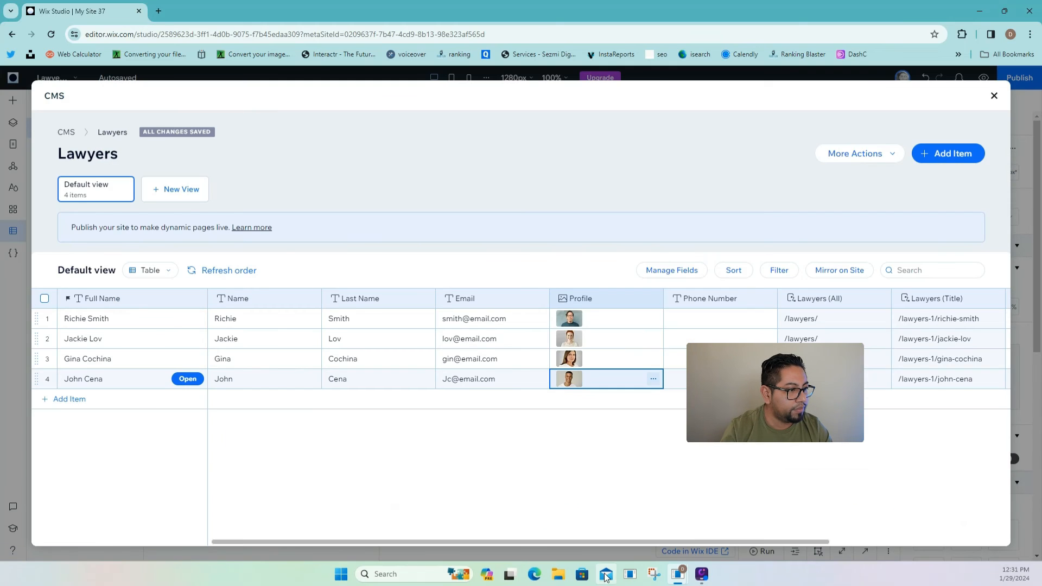
- Paste the same sample phone number into all four lawyers' Phone Number cells
drag(608, 542, 771, 545)
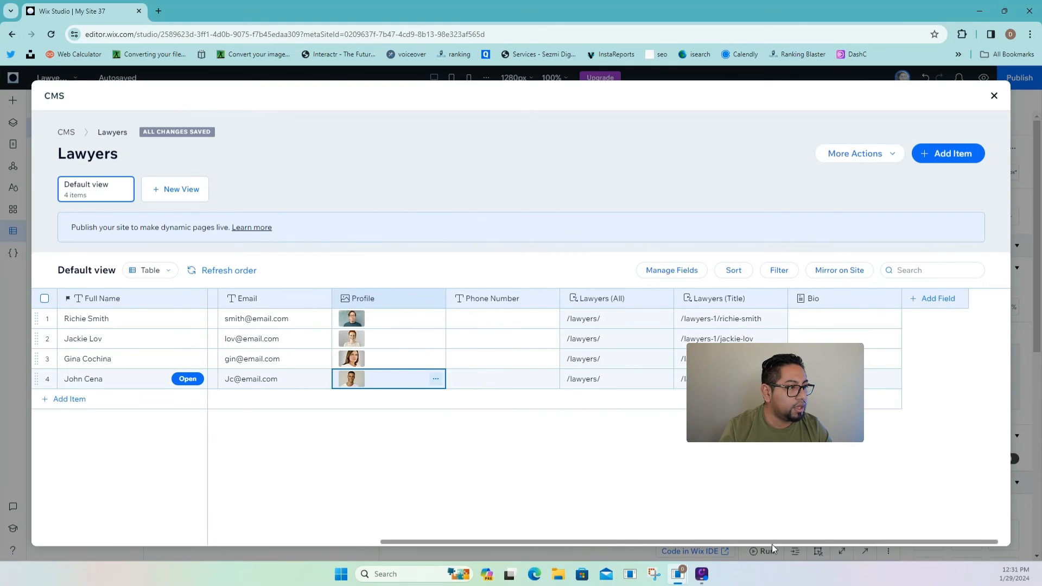
click(493, 300)
click(499, 308)
click(503, 315)
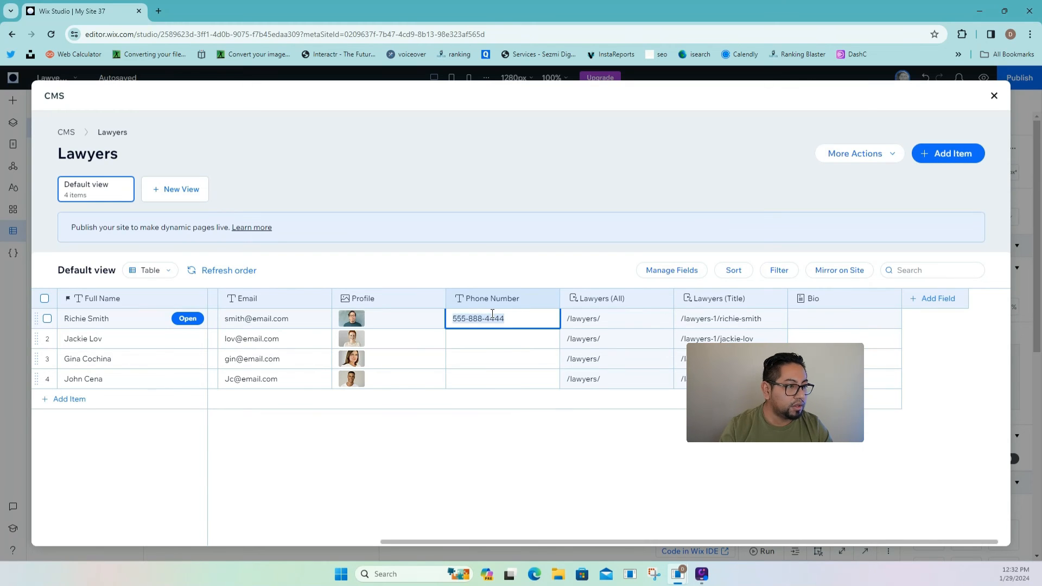
click(500, 338)
key(ctrl+v)
click(505, 359)
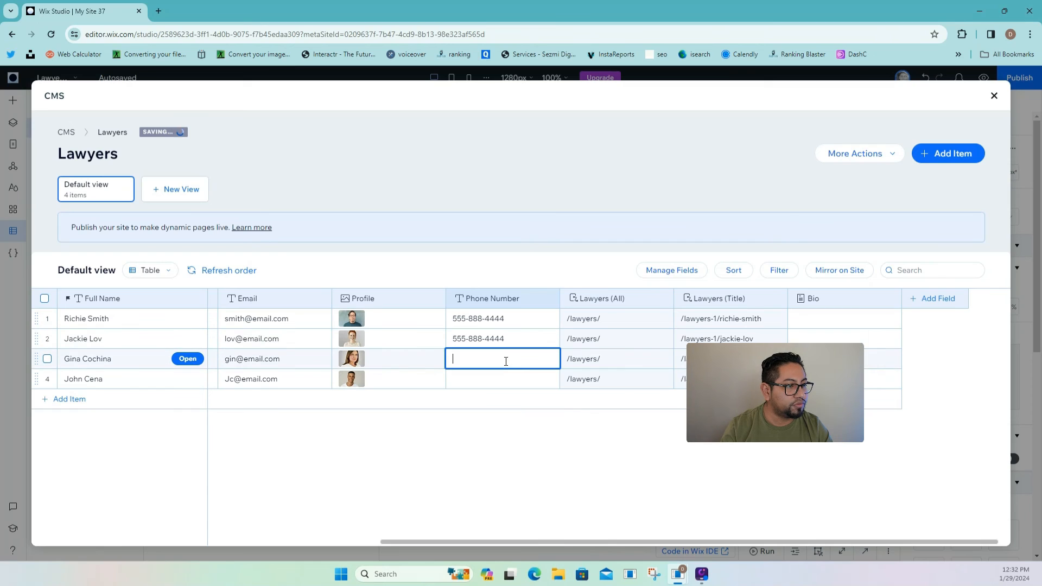
text(v)
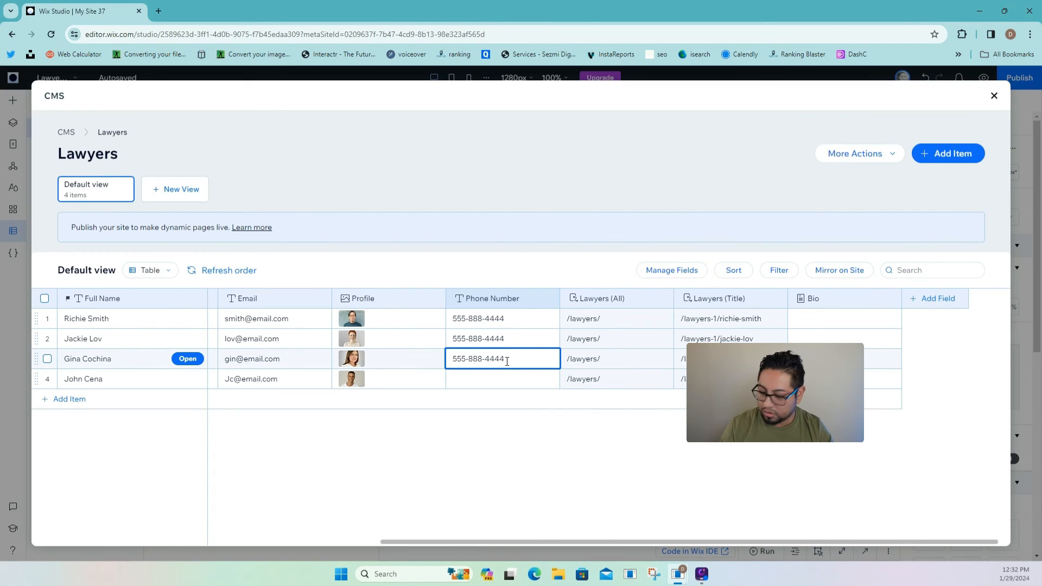
click(505, 379)
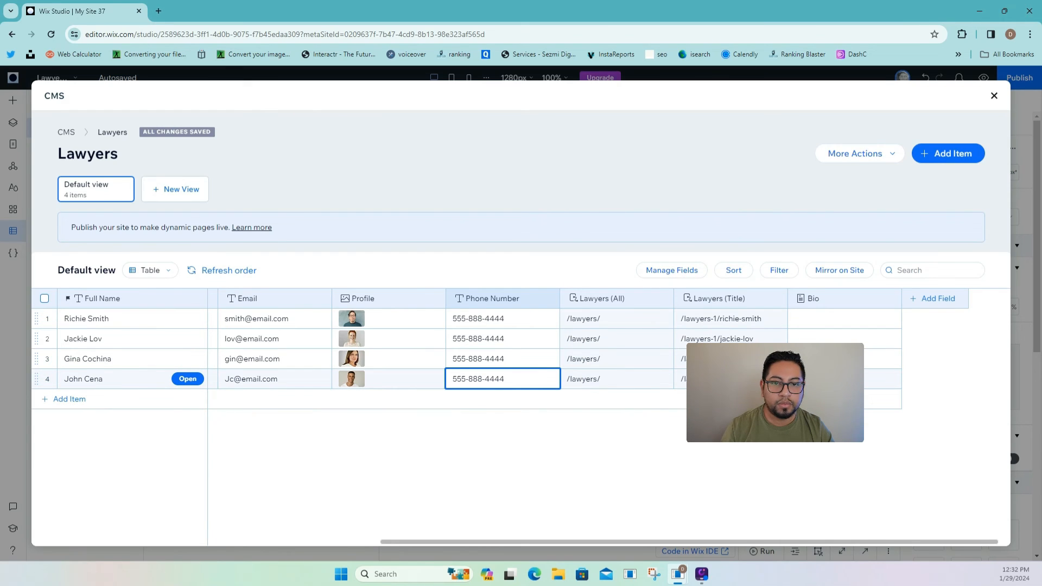
key(Return)
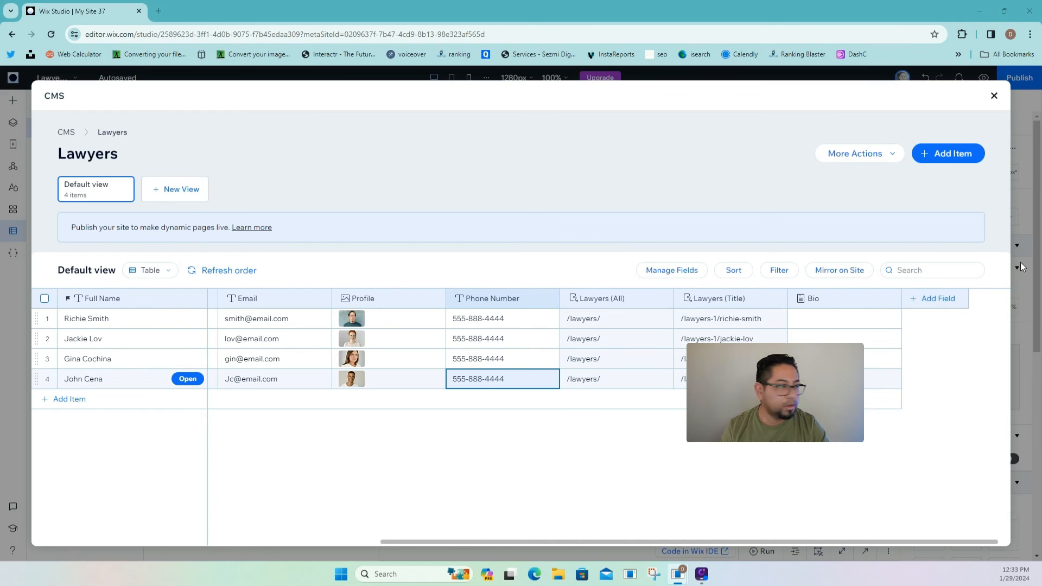
- Paste the formatted biography into row 1's Bio, add a stock image, and save
double_click(845, 332)
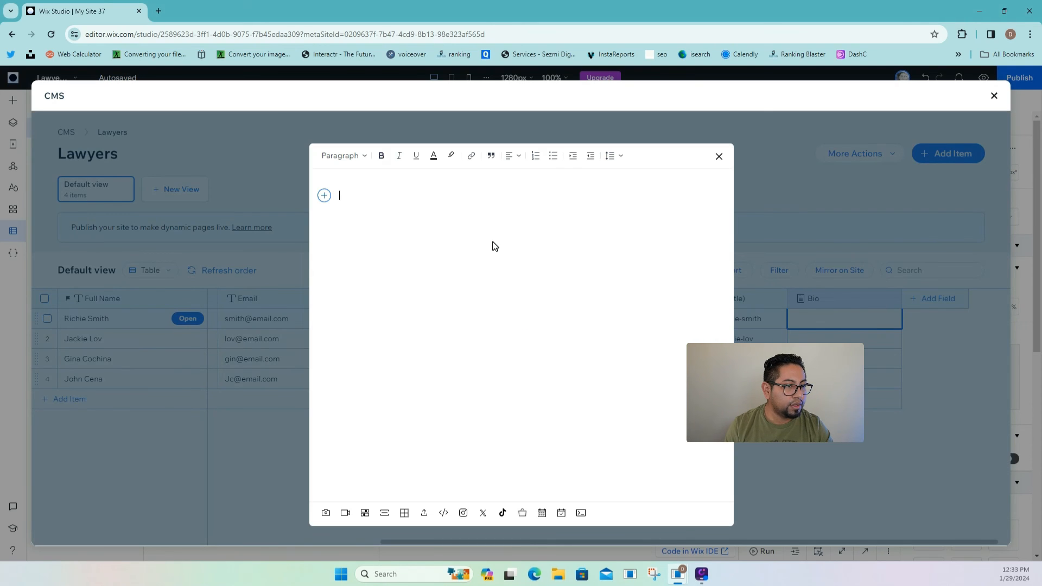
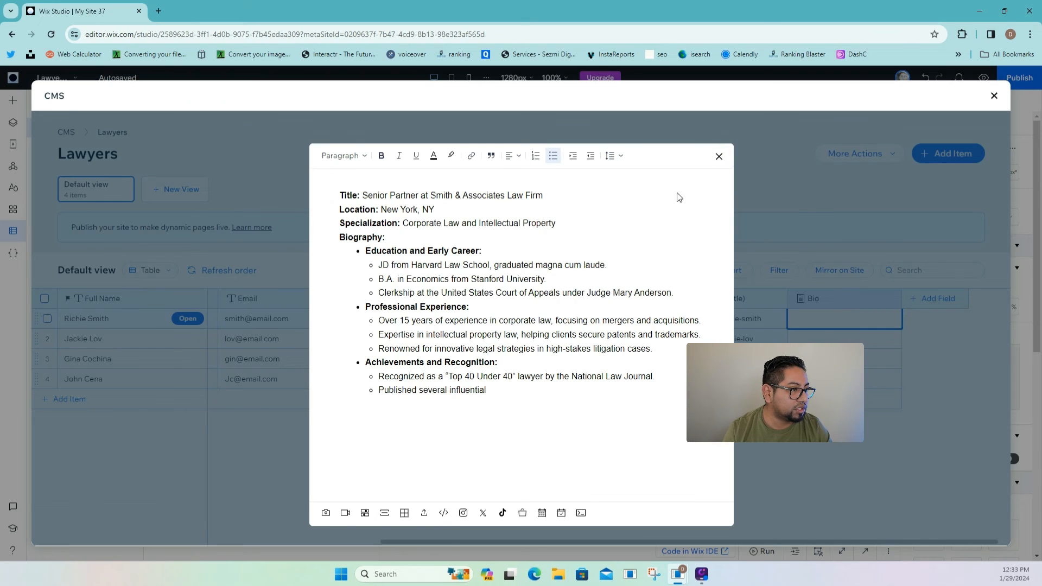
key(Return)
key(Return)
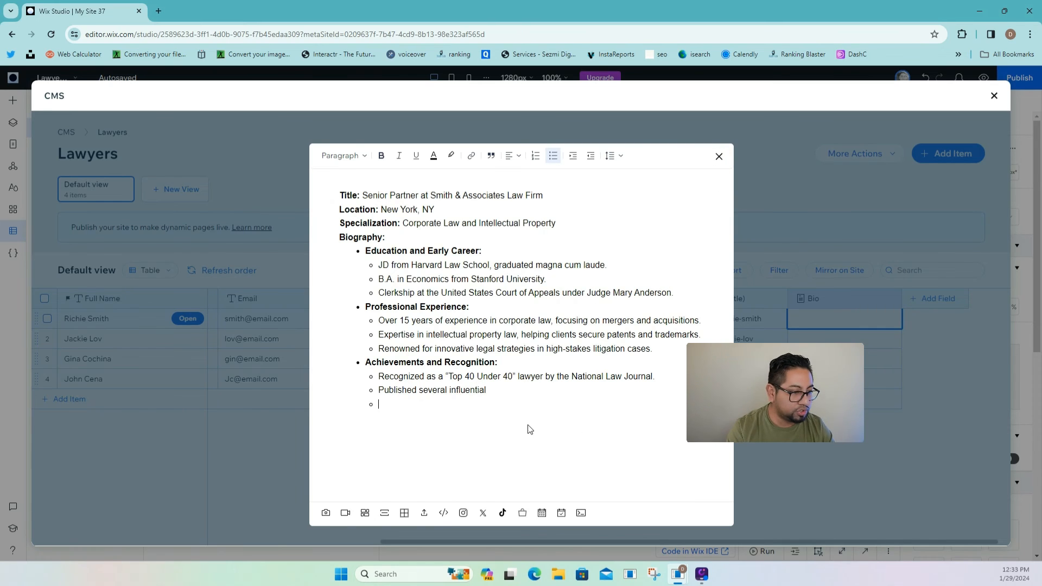
click(326, 512)
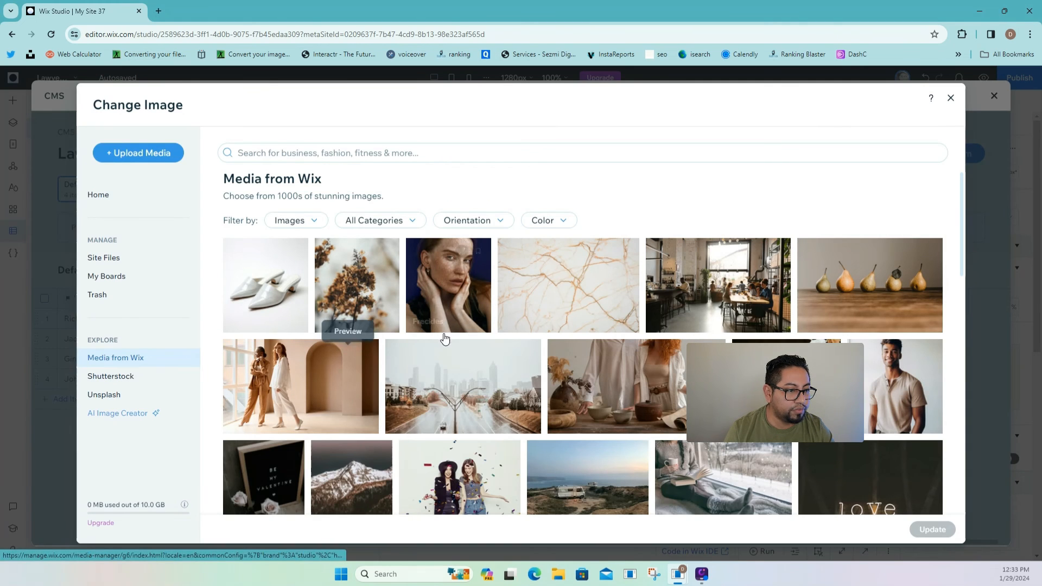
click(463, 387)
click(944, 529)
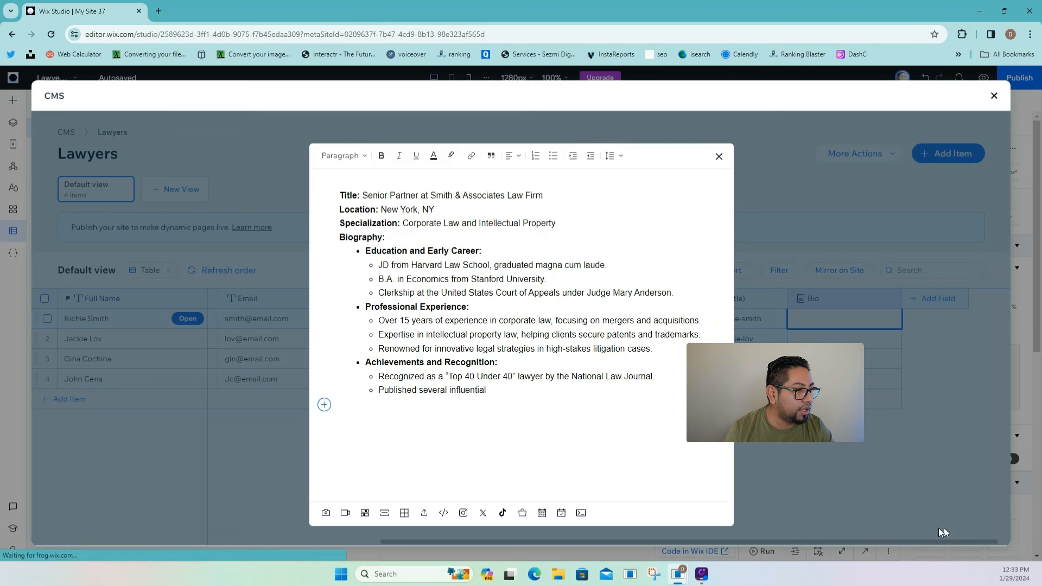
click(718, 156)
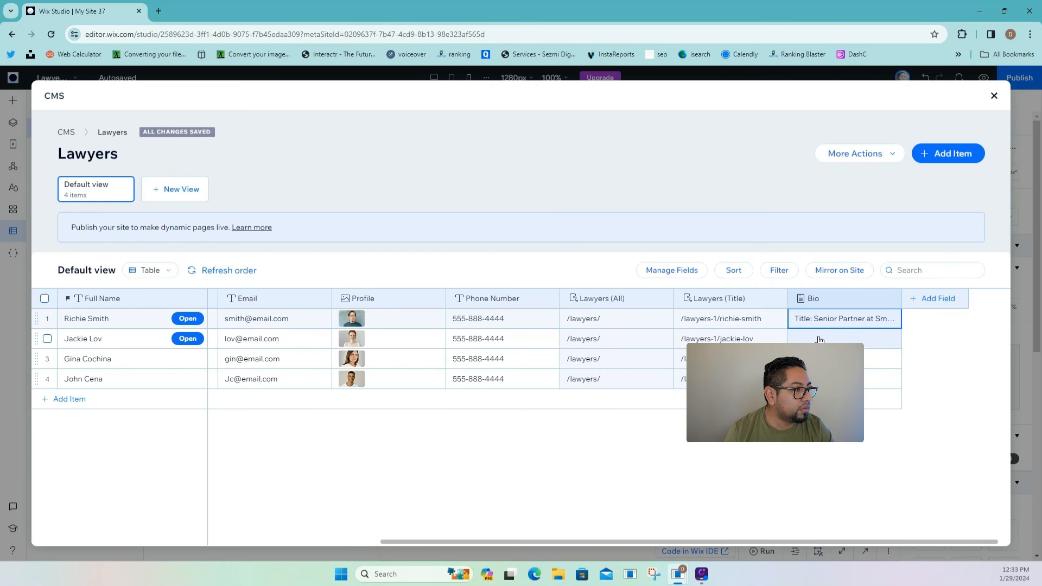
- Fill row 2's Bio with the formatted biography plus the cozy winter window image
click(793, 337)
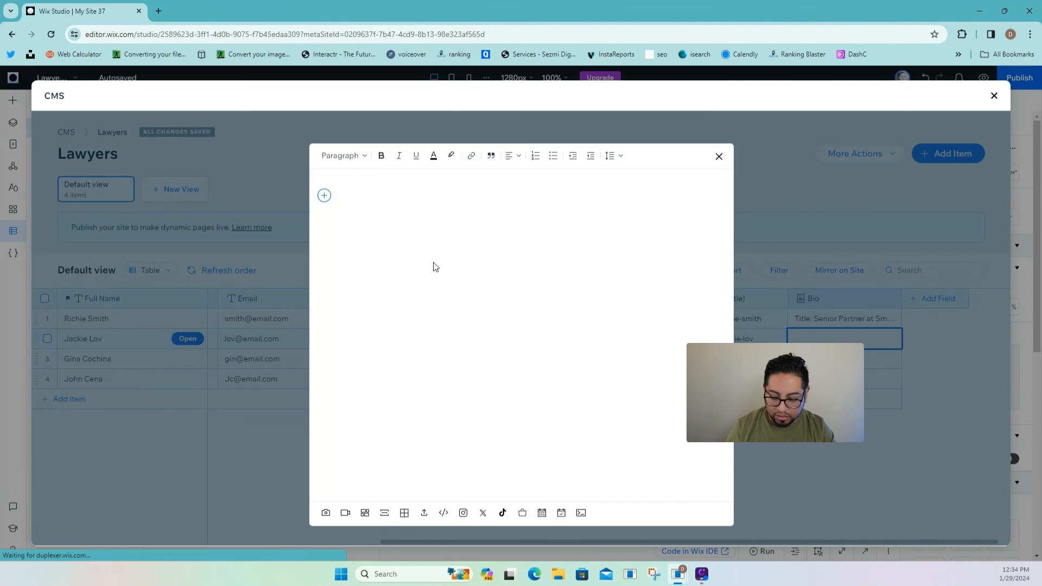
click(369, 191)
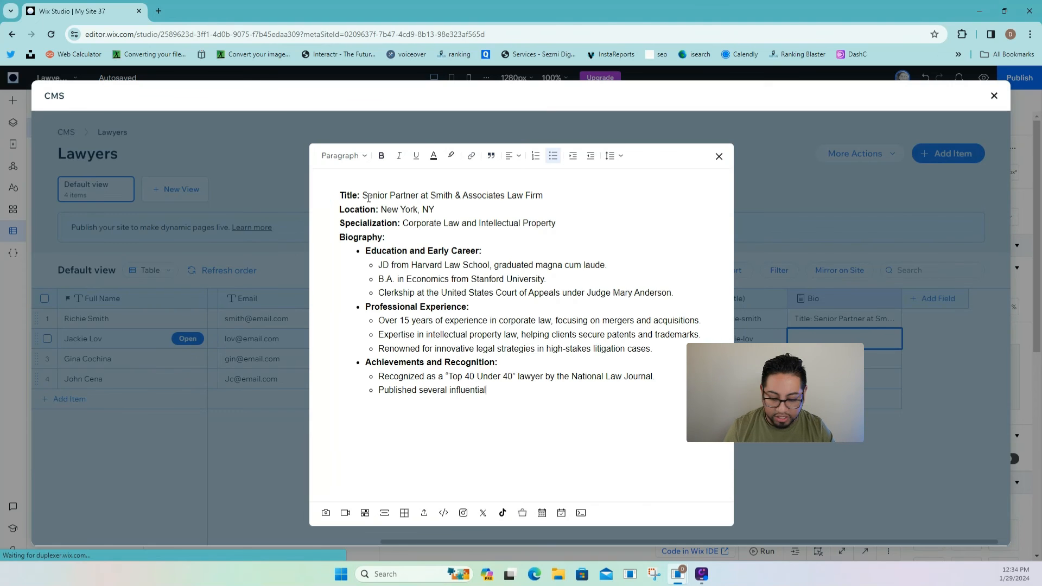
click(327, 514)
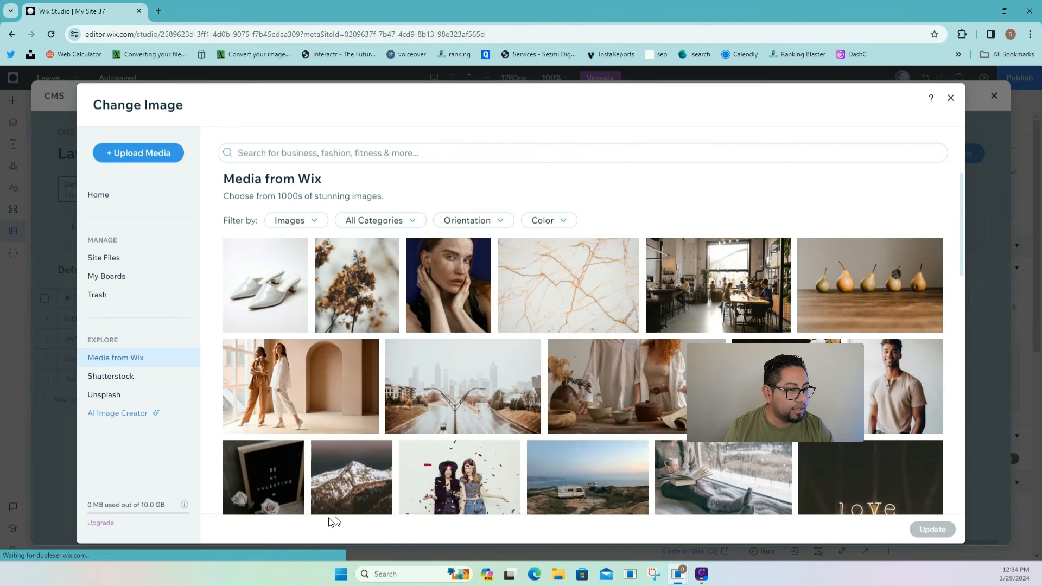
scroll(331, 520, down, 2)
click(671, 412)
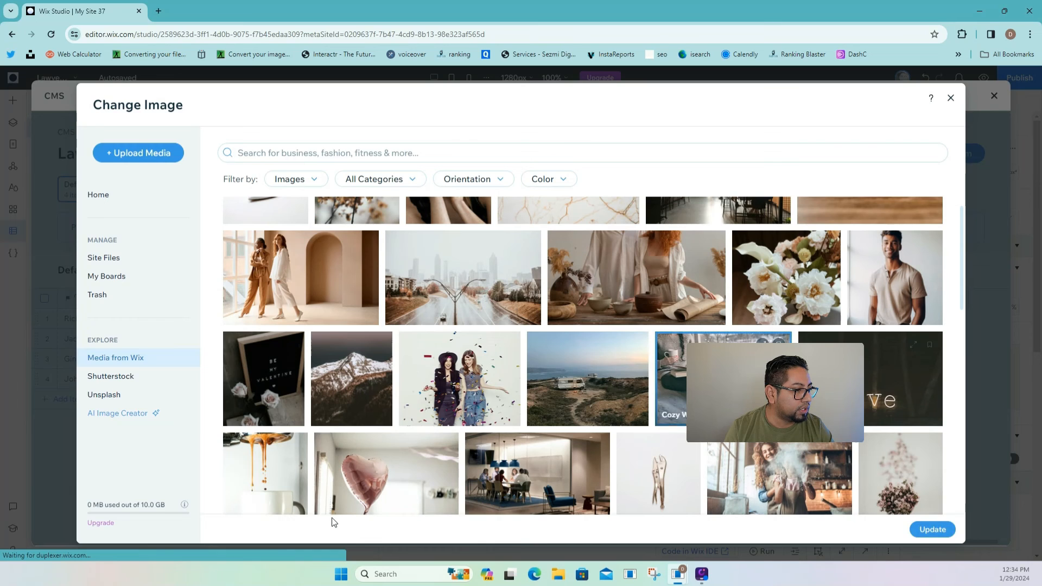
click(932, 529)
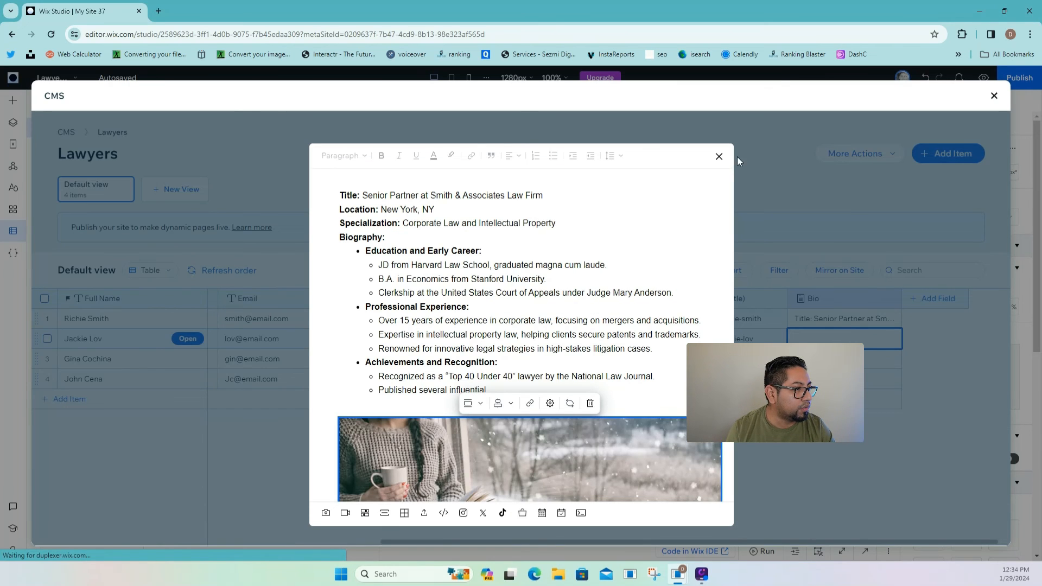
click(719, 156)
- Paste the formatted biography into the third lawyer's empty Bio and save it
click(844, 359)
click(844, 359)
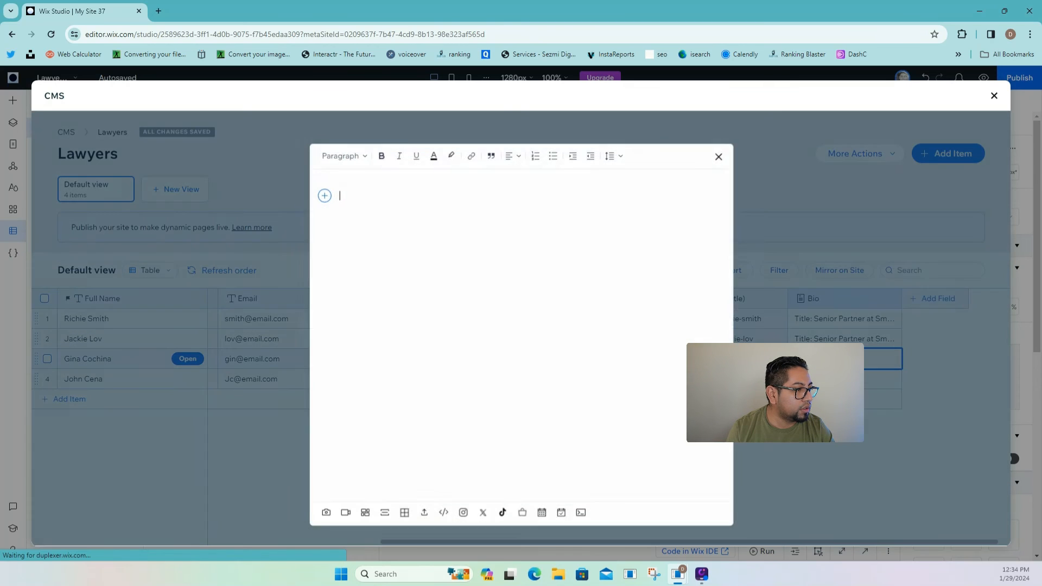
click(410, 197)
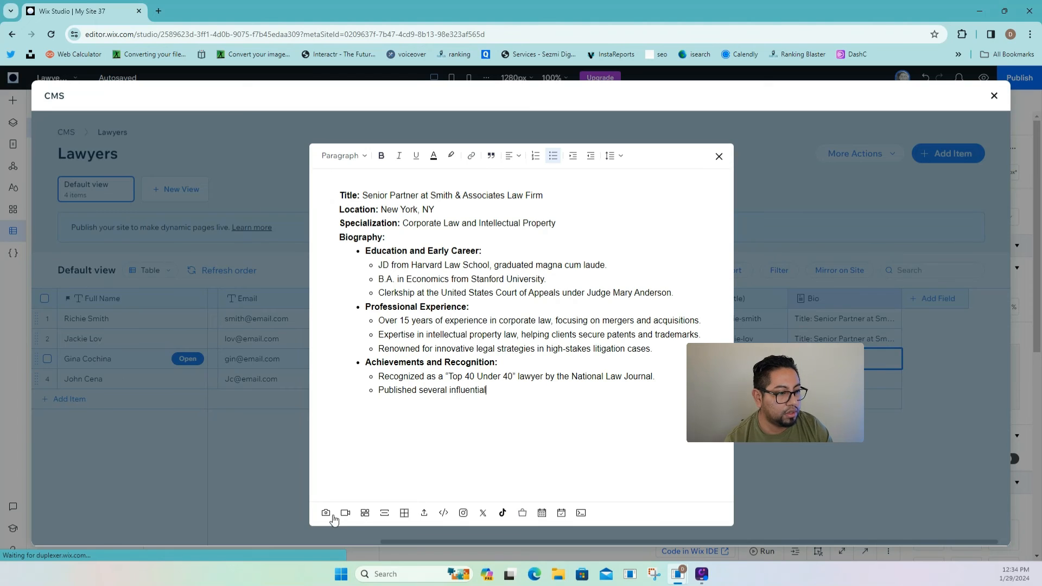
click(718, 156)
- Fill the last lawyer's Bio with the biography and the Greek island photo, then save
click(871, 378)
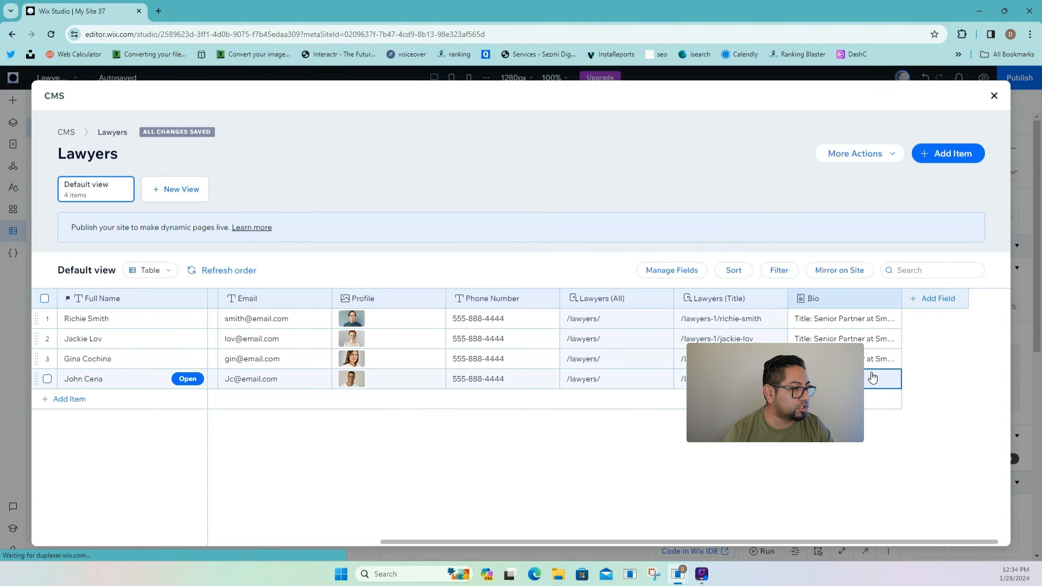
click(870, 379)
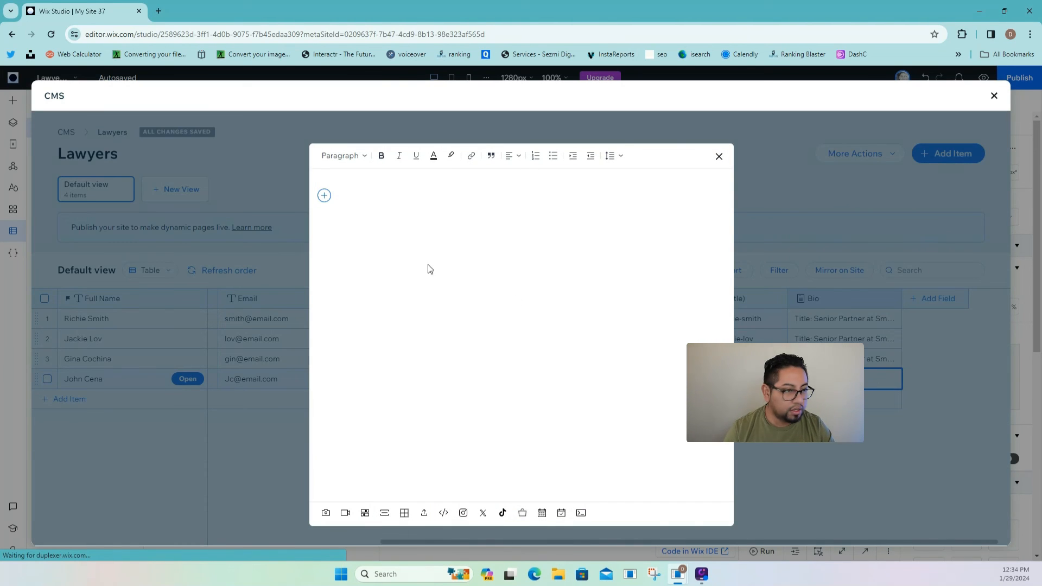
key(ctrl+v)
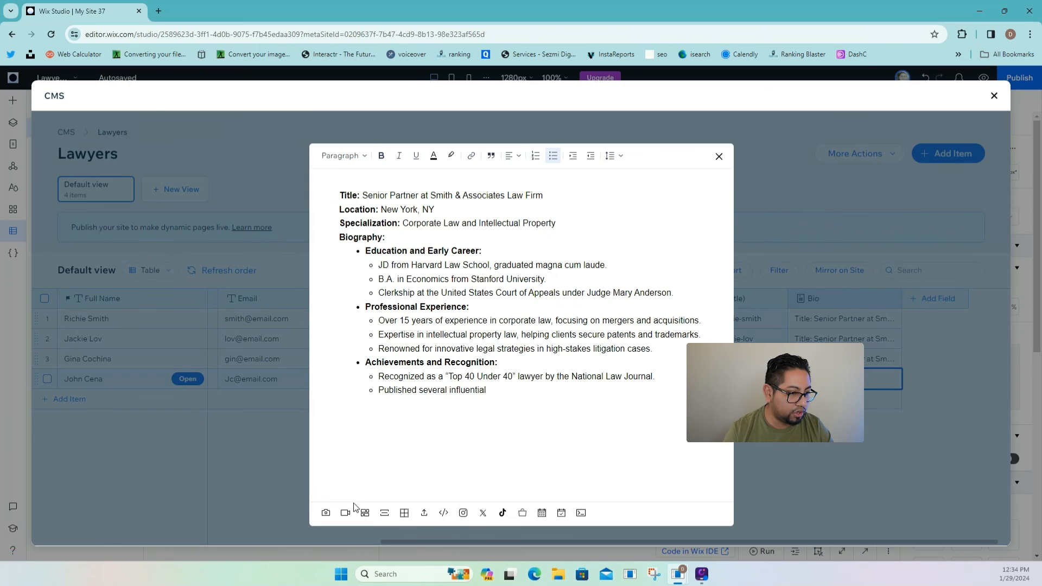
click(328, 513)
scroll(269, 430, down, 5)
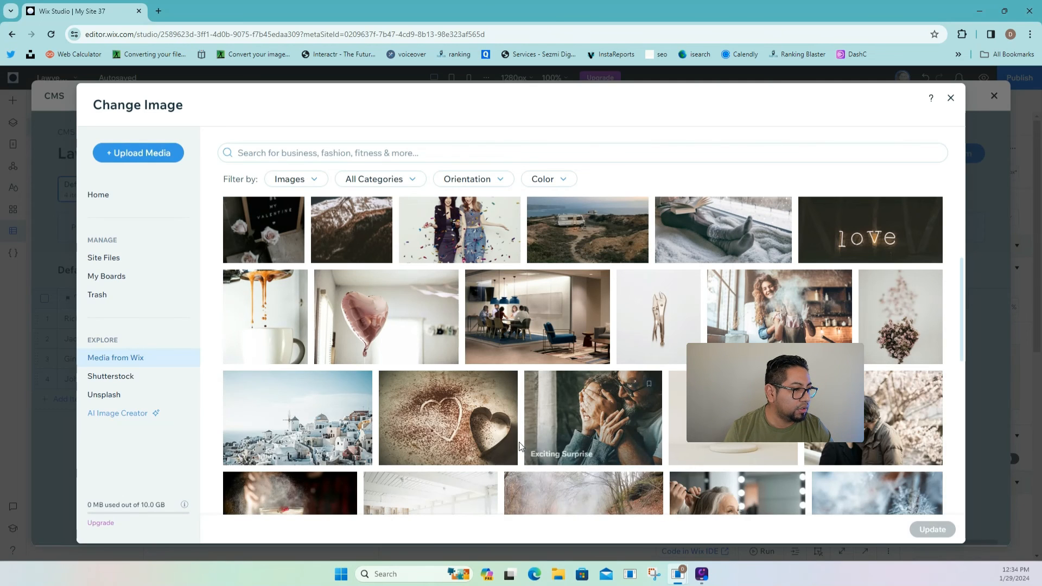
click(270, 431)
click(931, 530)
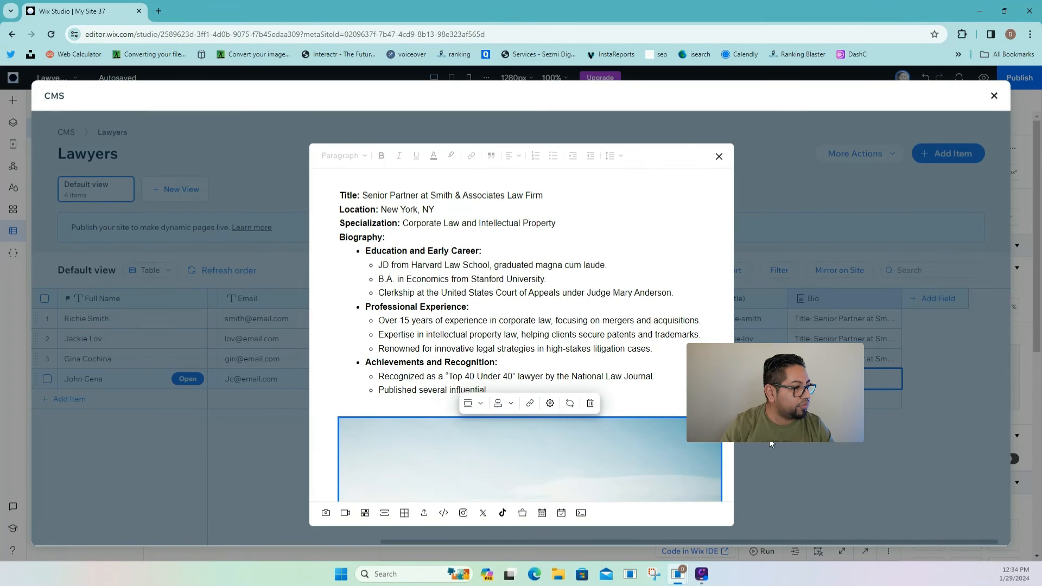
click(718, 158)
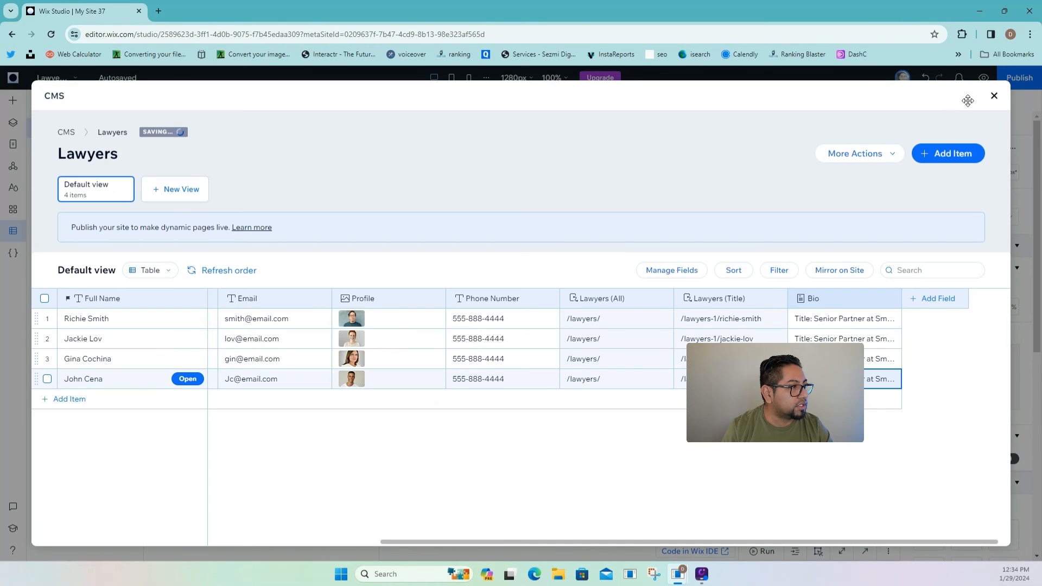
- Close the CMS collection manager and switch to editing the Home page
click(992, 97)
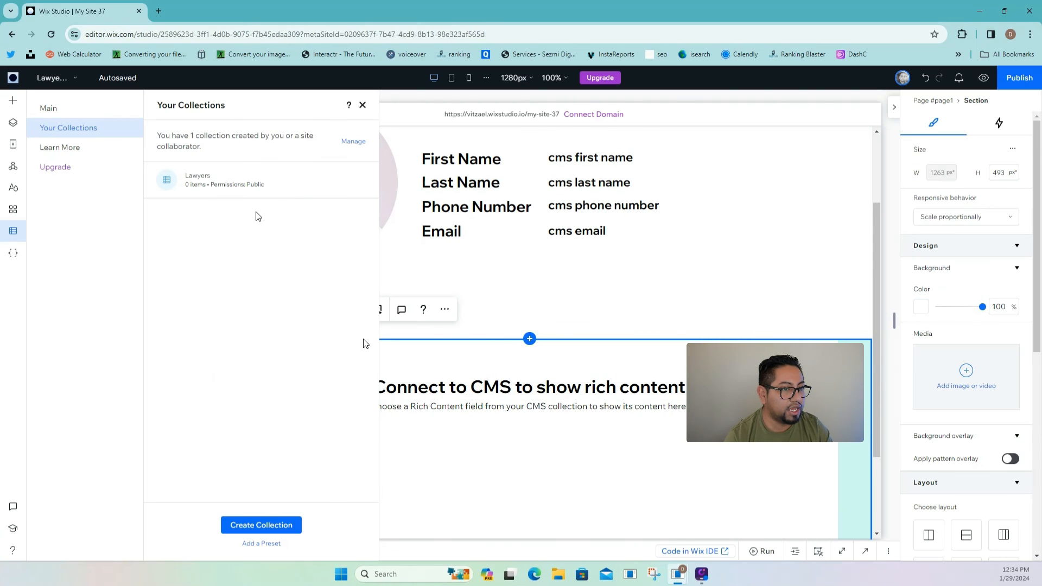
click(13, 144)
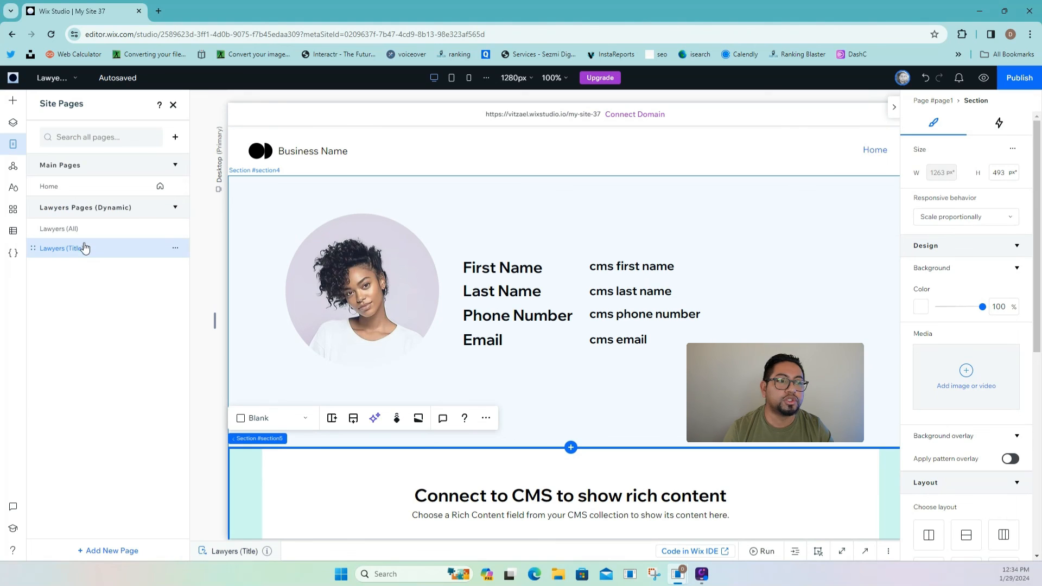
click(103, 196)
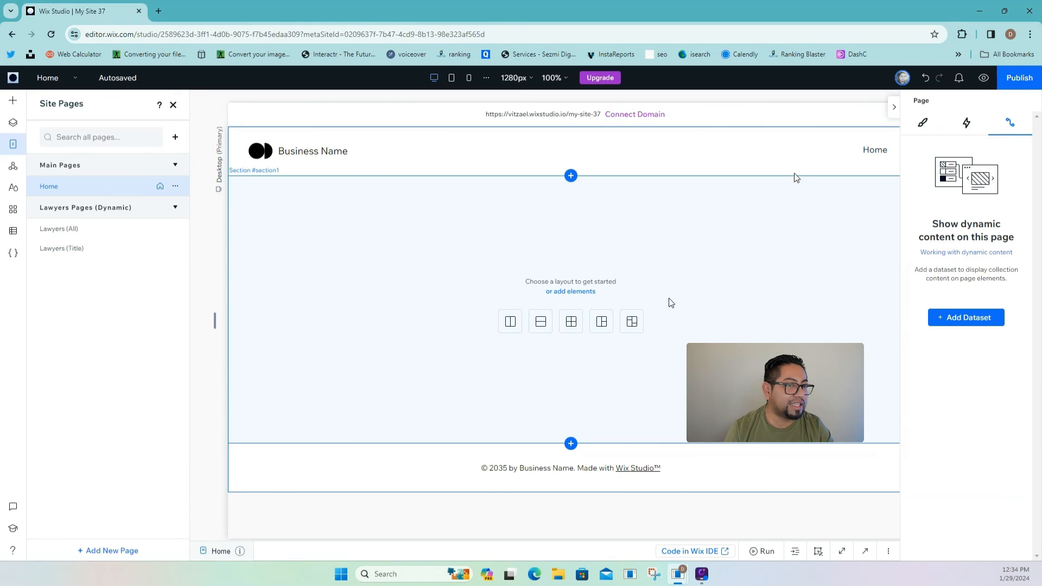
- Add an Our Lawyers header menu item linked to Lawyers (All), then start publishing
click(875, 148)
click(758, 157)
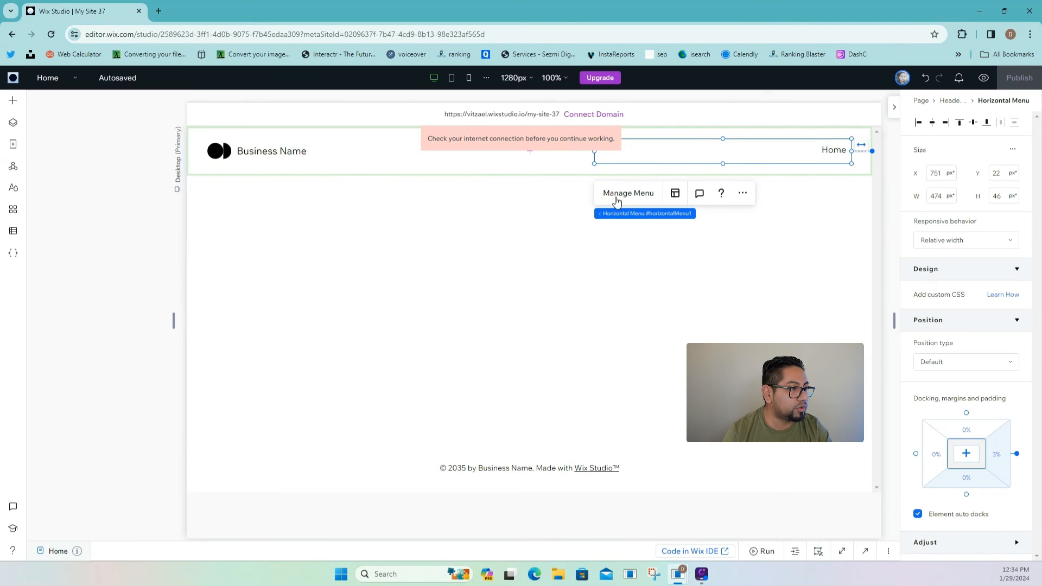
click(616, 196)
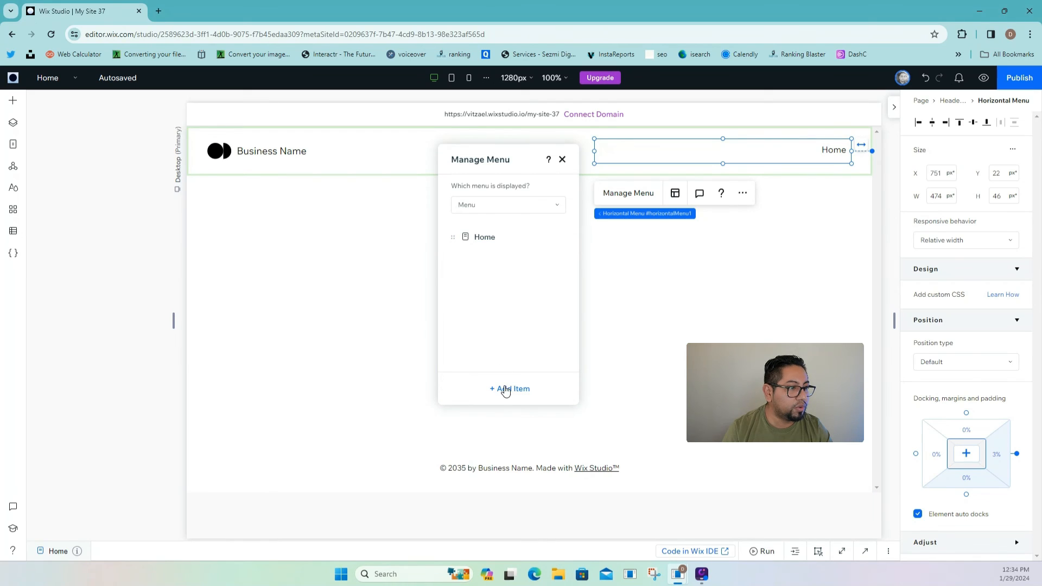
click(505, 390)
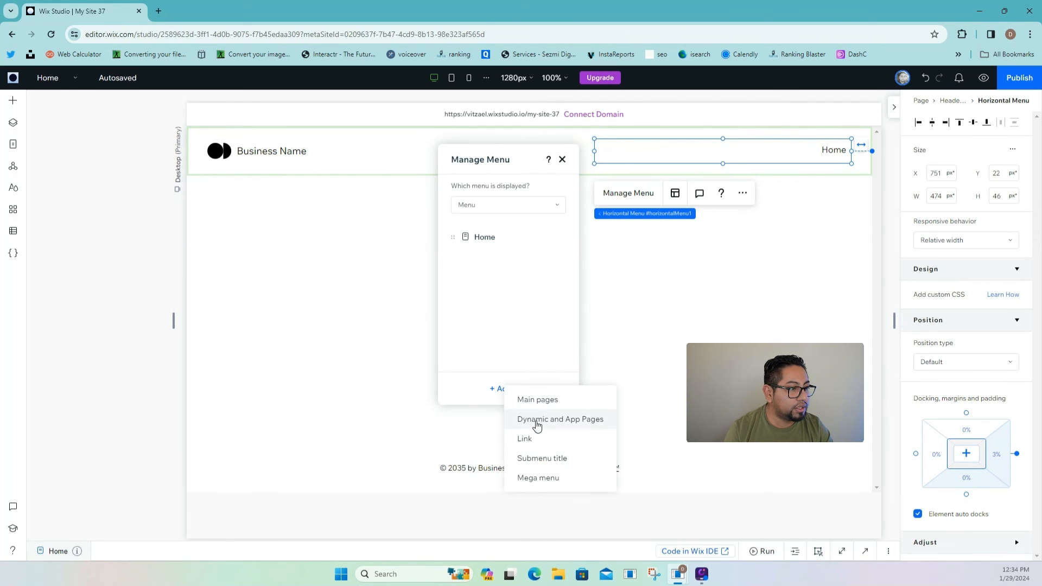
click(535, 422)
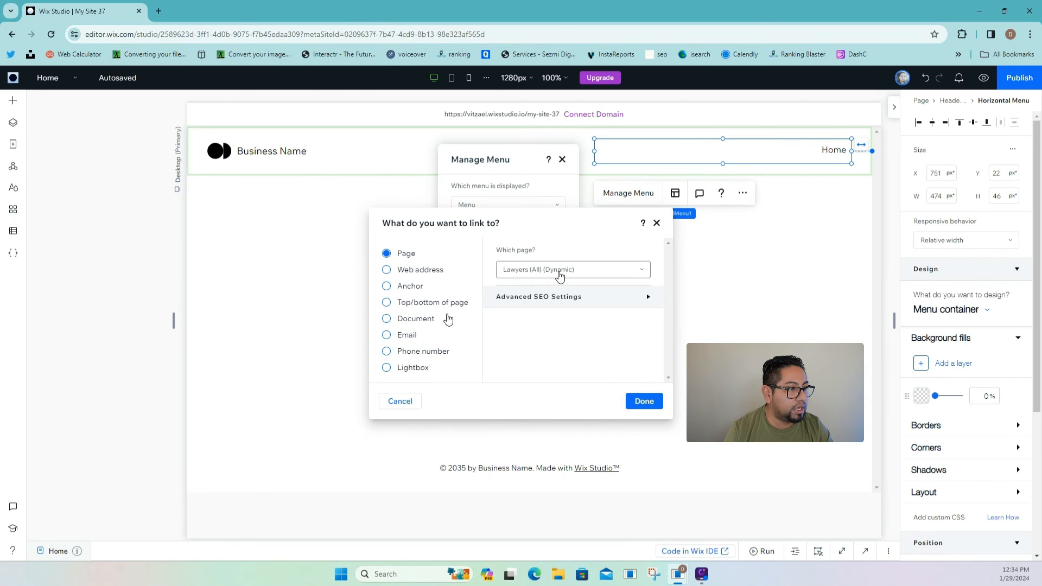
click(649, 402)
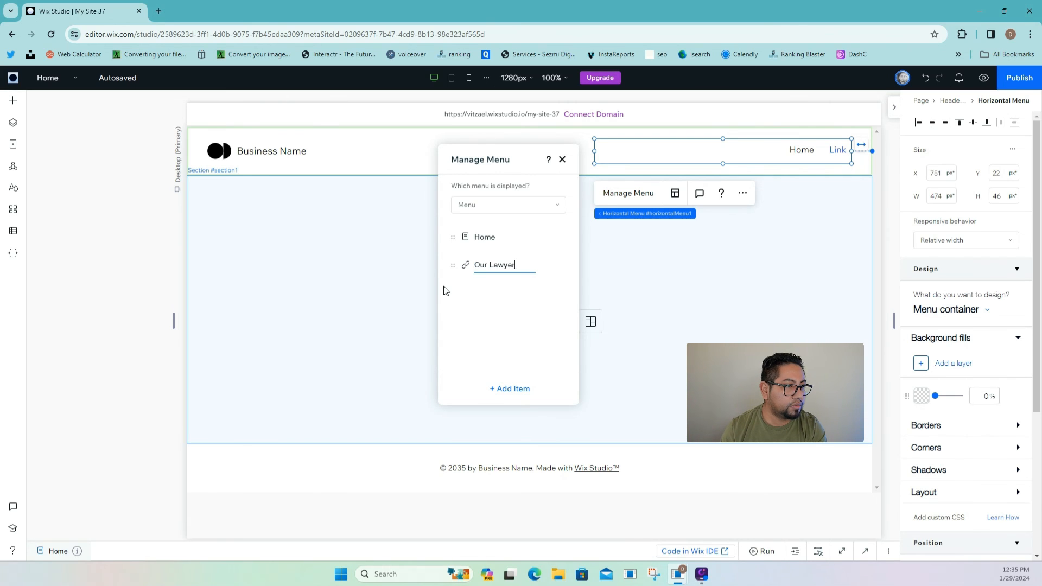
key(Return)
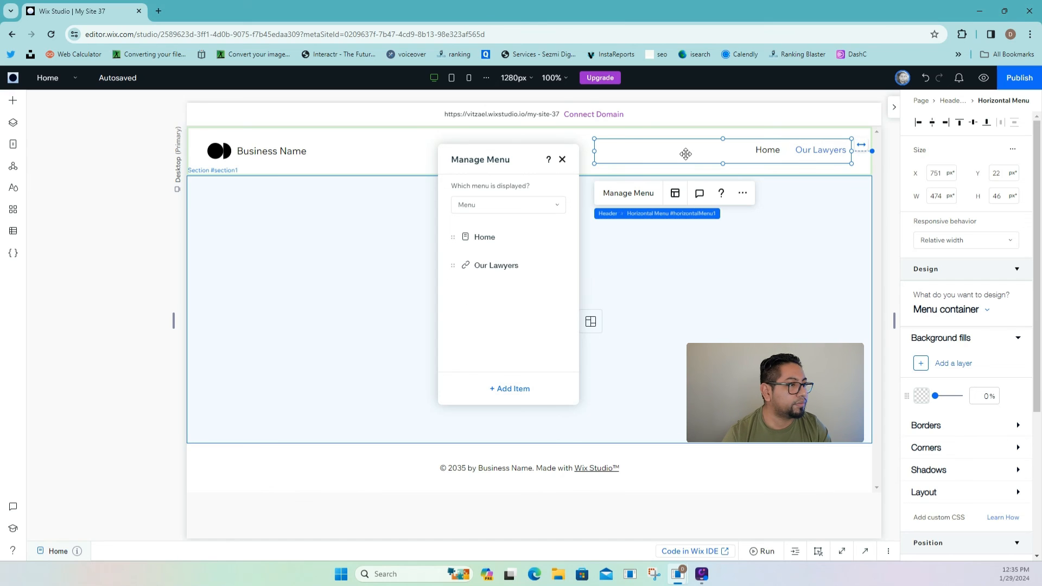
click(1020, 78)
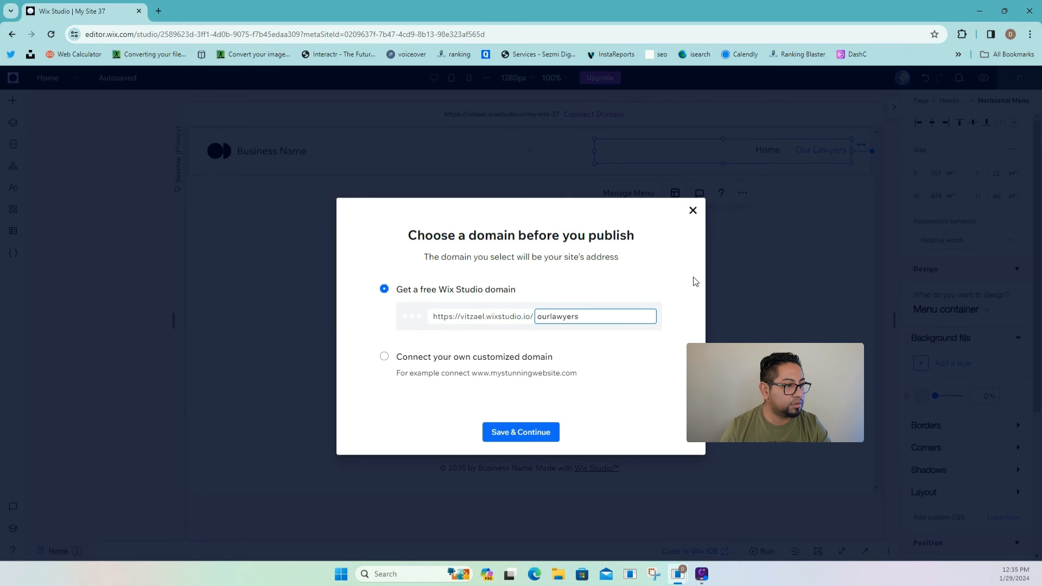
- Publish at the ourlawyers address, view the live Our Lawyers page, and return to the editor
click(543, 437)
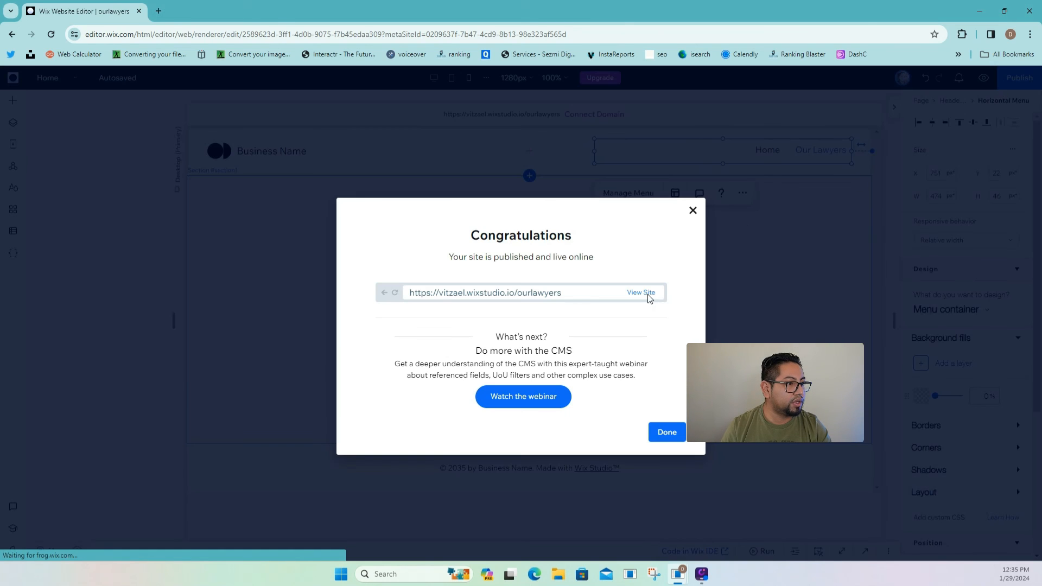
click(646, 294)
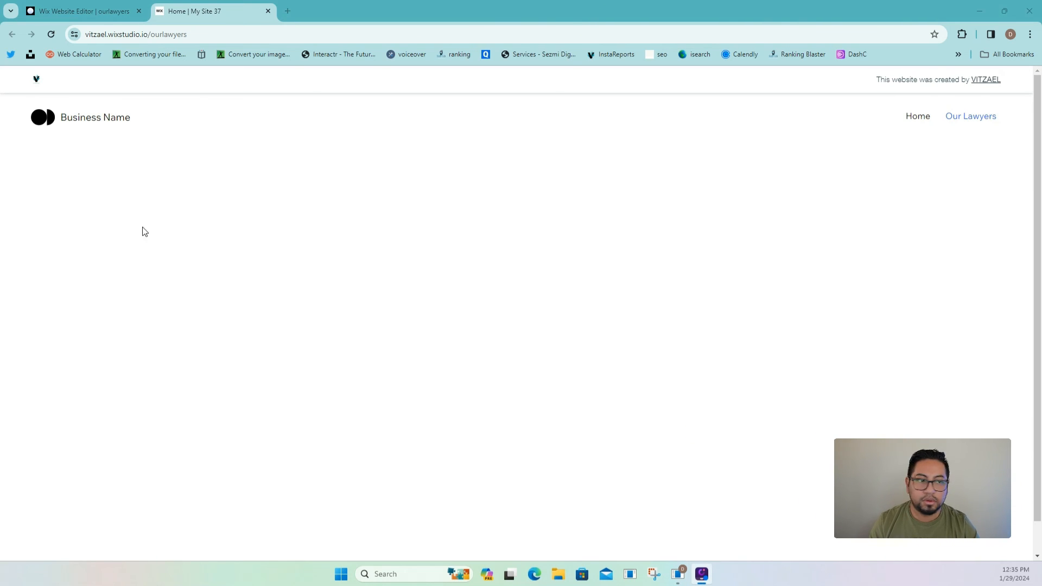
click(967, 115)
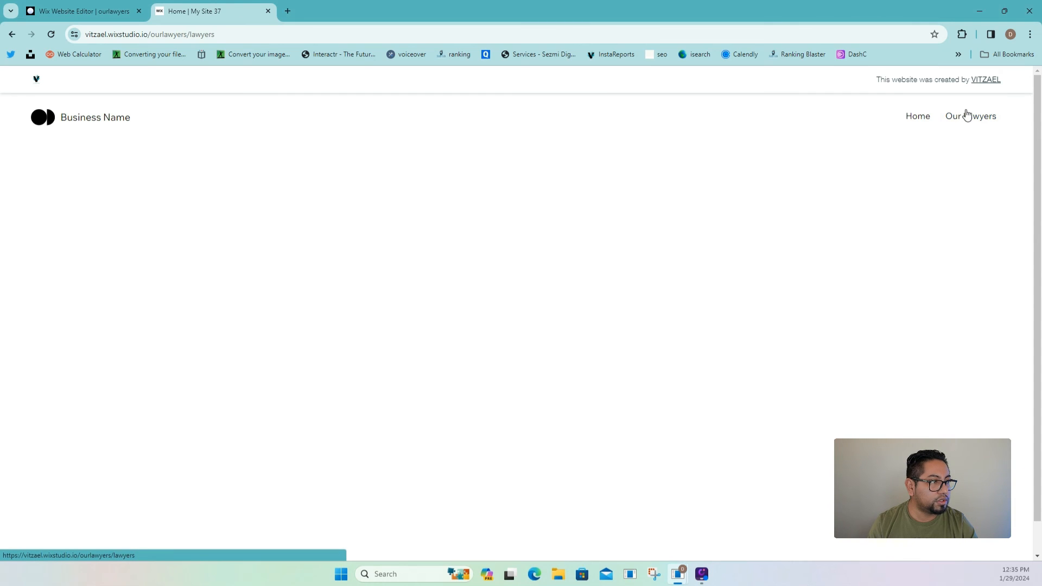
scroll(622, 340, down, 2)
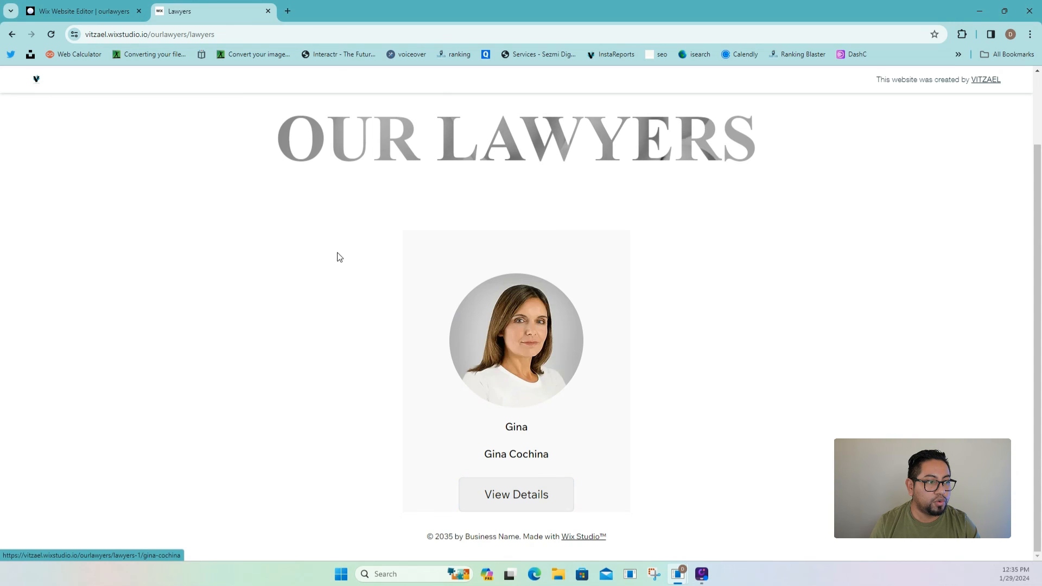
click(86, 9)
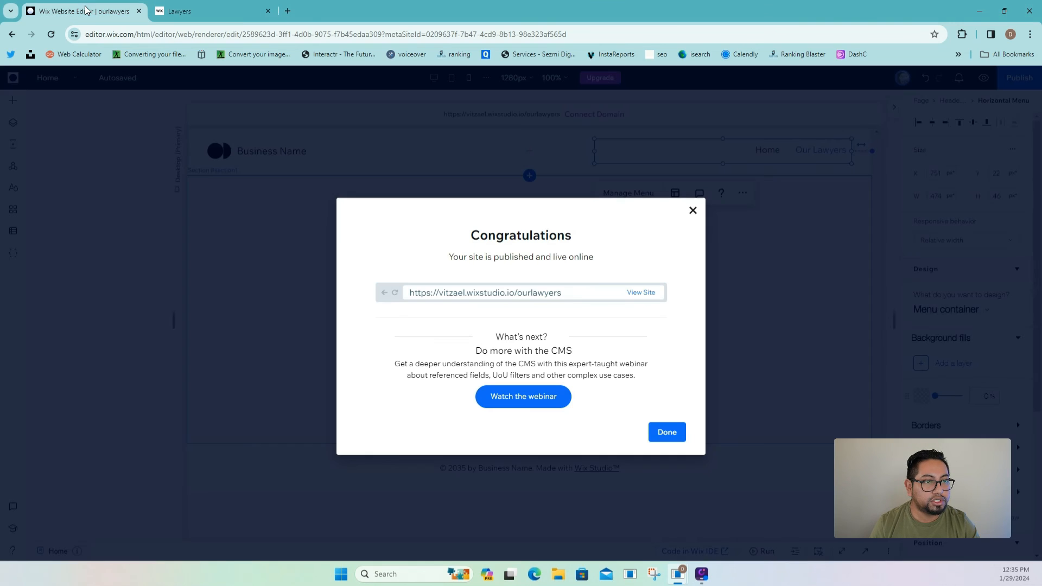
click(676, 425)
- On the Lawyers (All) page, set the dataset's maximum items displayed to 30
click(19, 154)
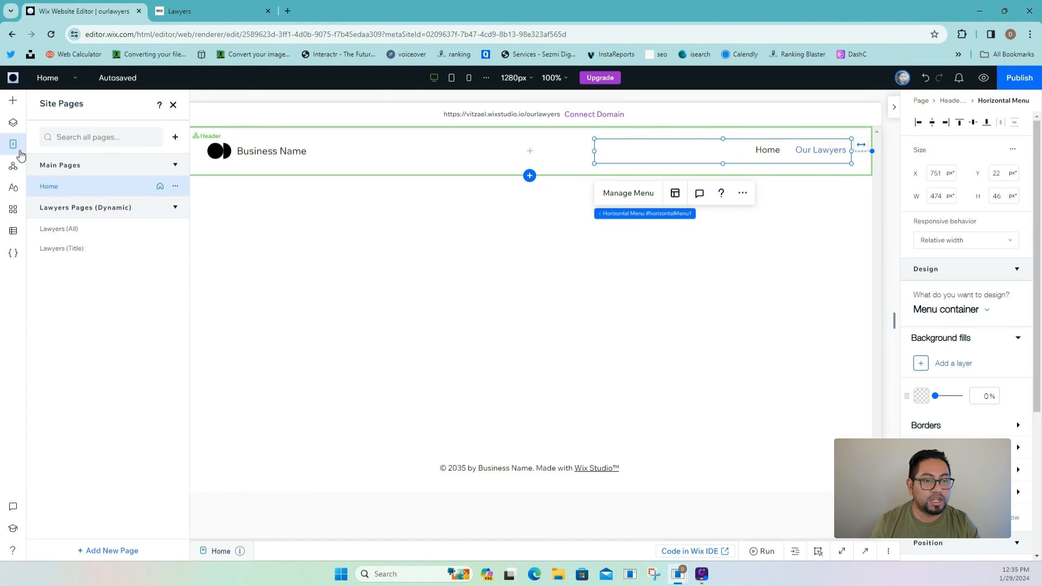
click(89, 229)
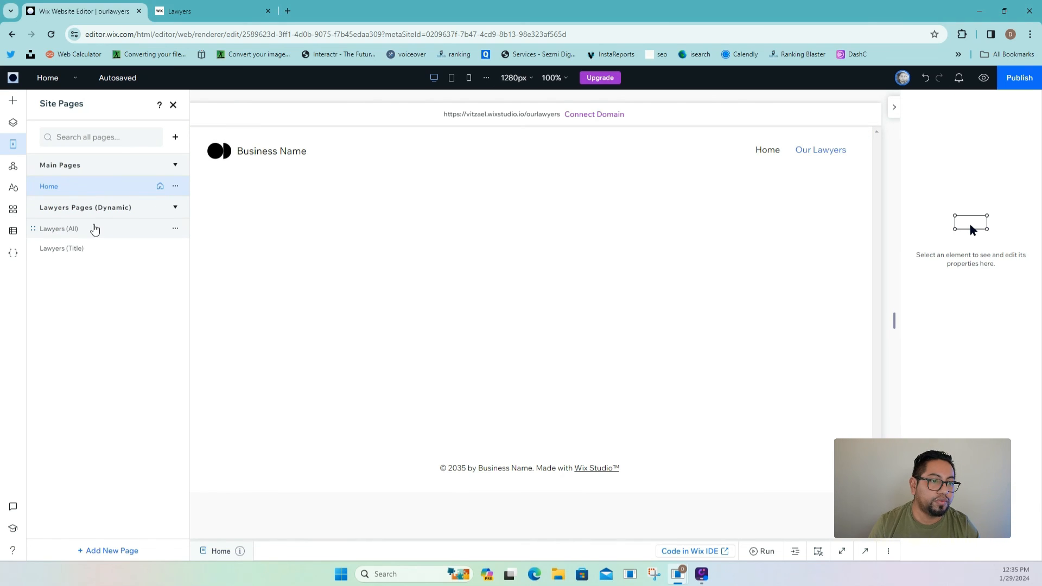
click(79, 231)
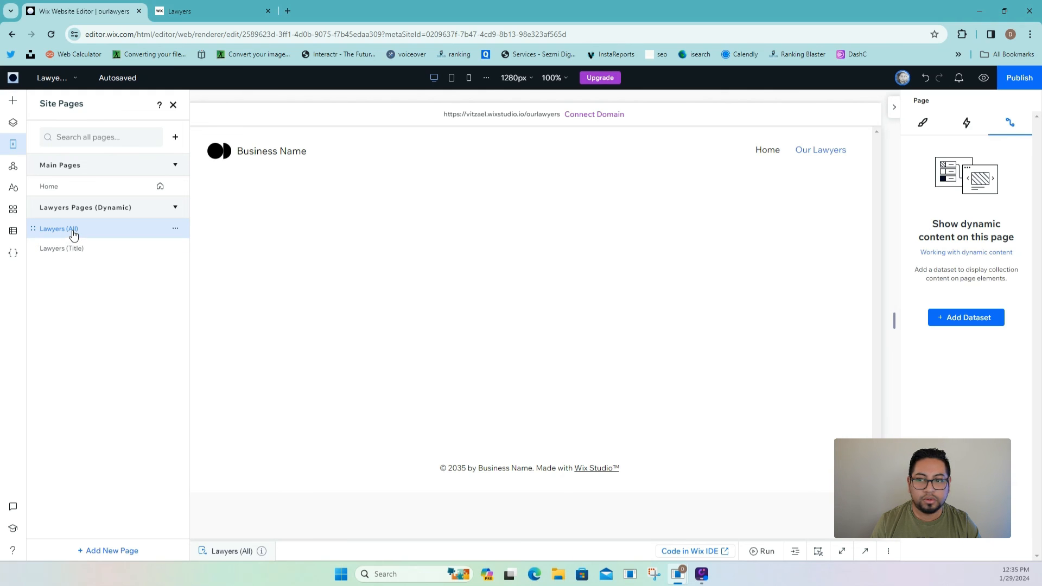
click(70, 249)
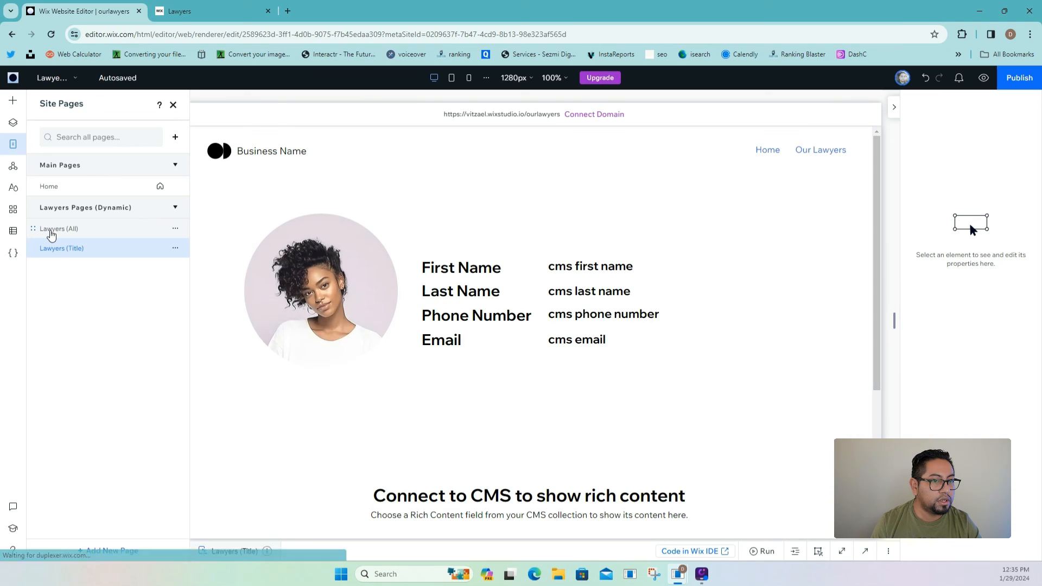
click(51, 233)
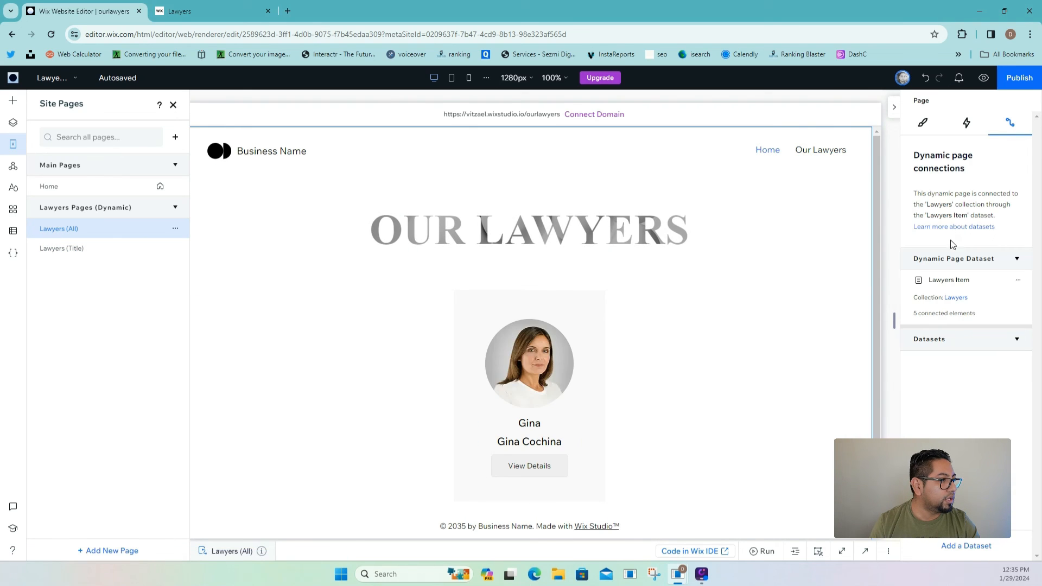
click(550, 347)
click(580, 330)
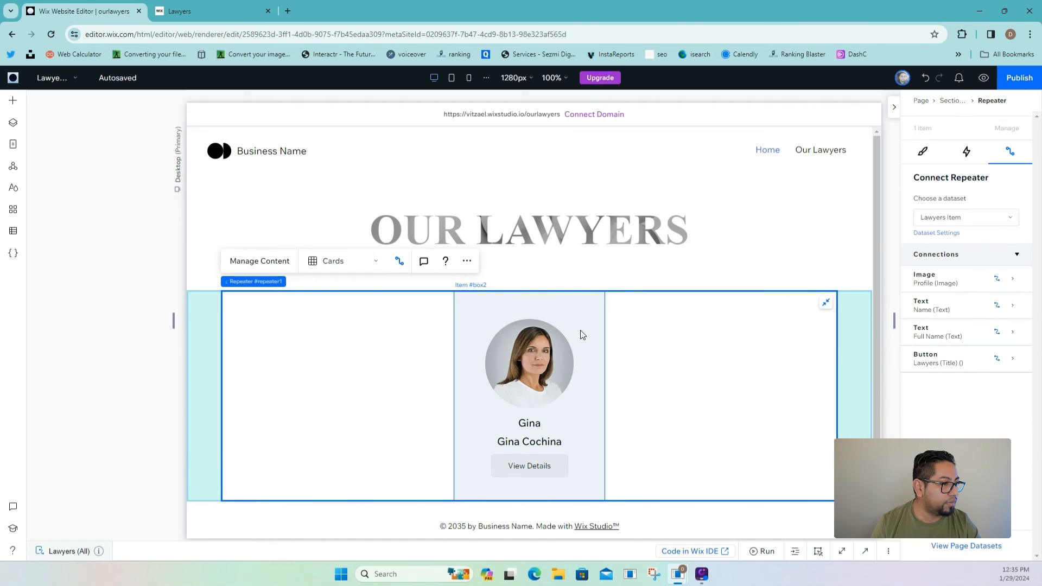
click(580, 329)
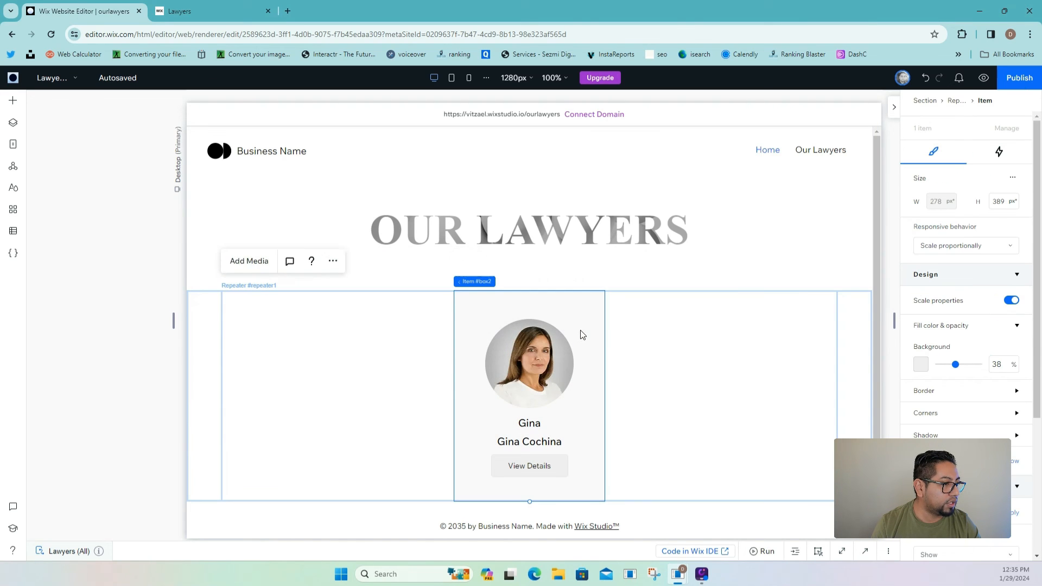
click(551, 335)
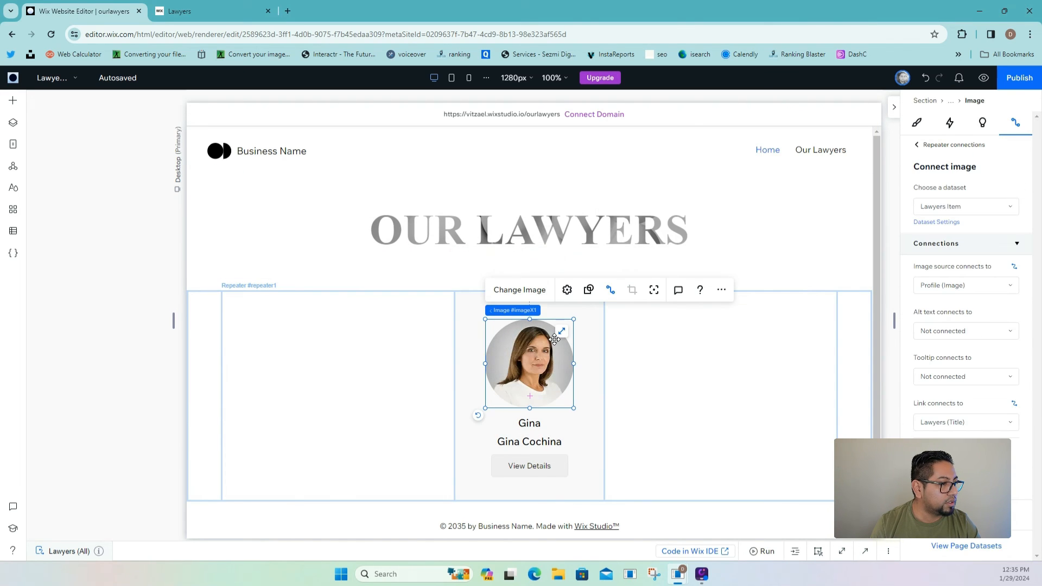
click(947, 228)
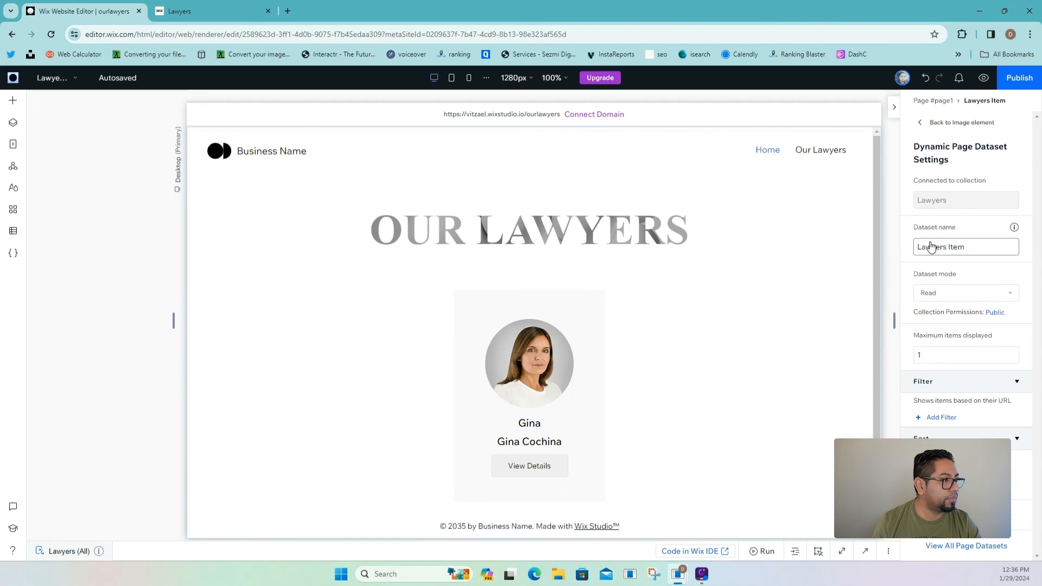
click(941, 351)
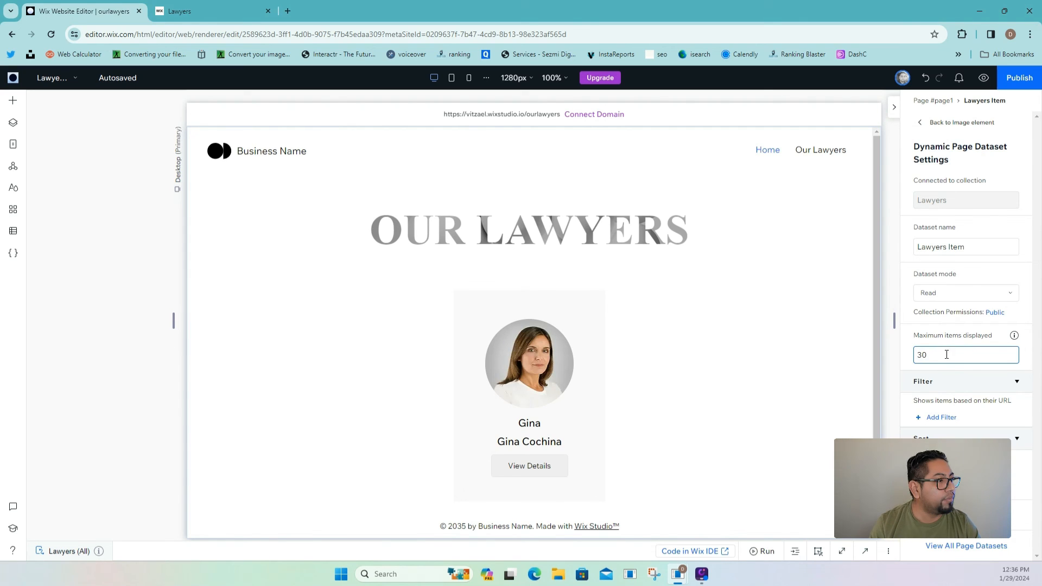
click(963, 342)
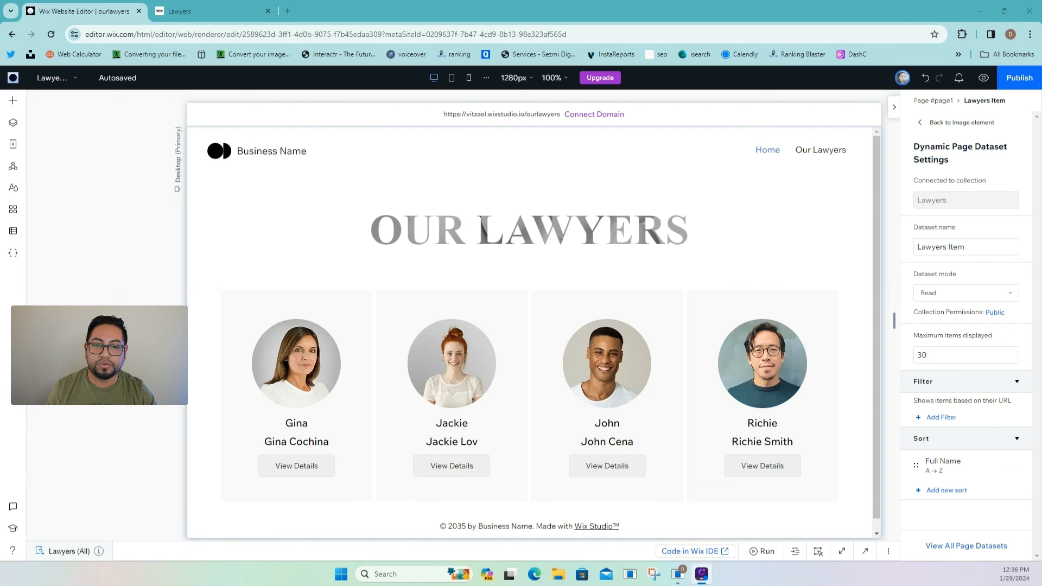
- Add an empty section below the lawyer cards and shrink it to about 93 px
scroll(637, 274, down, 1)
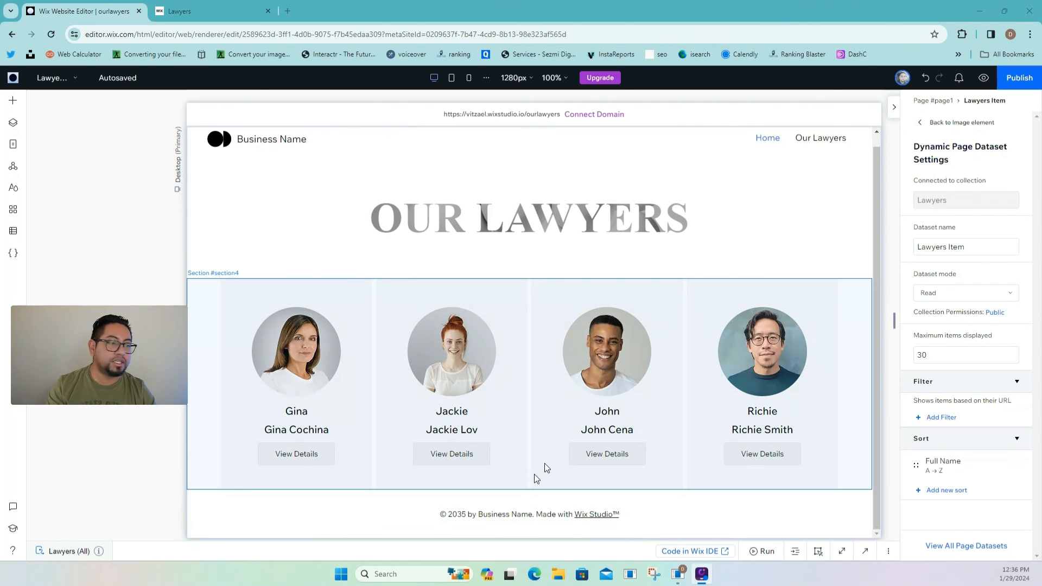
click(529, 491)
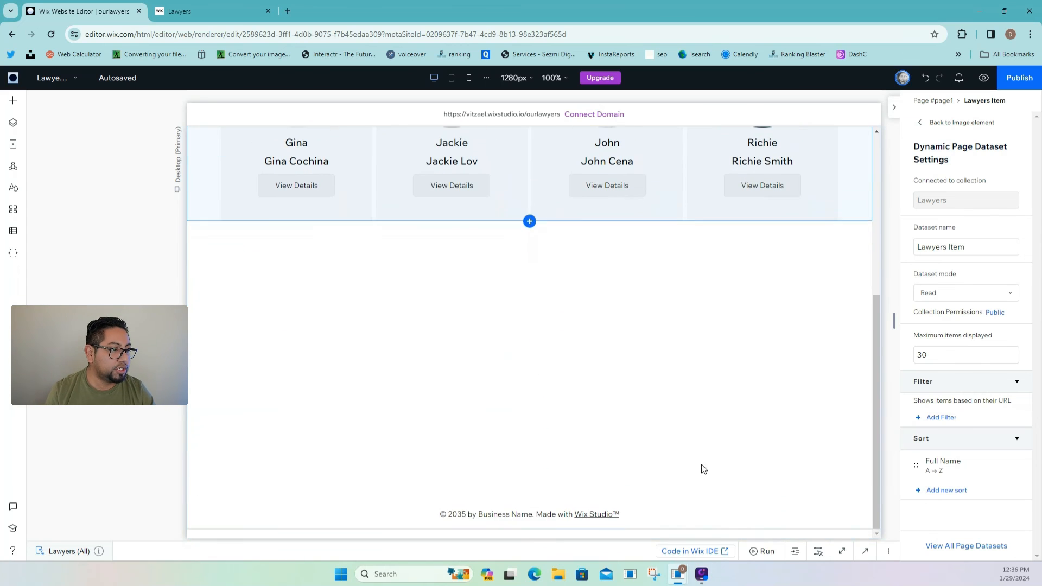
drag(828, 488, 773, 269)
scroll(746, 314, up, 3)
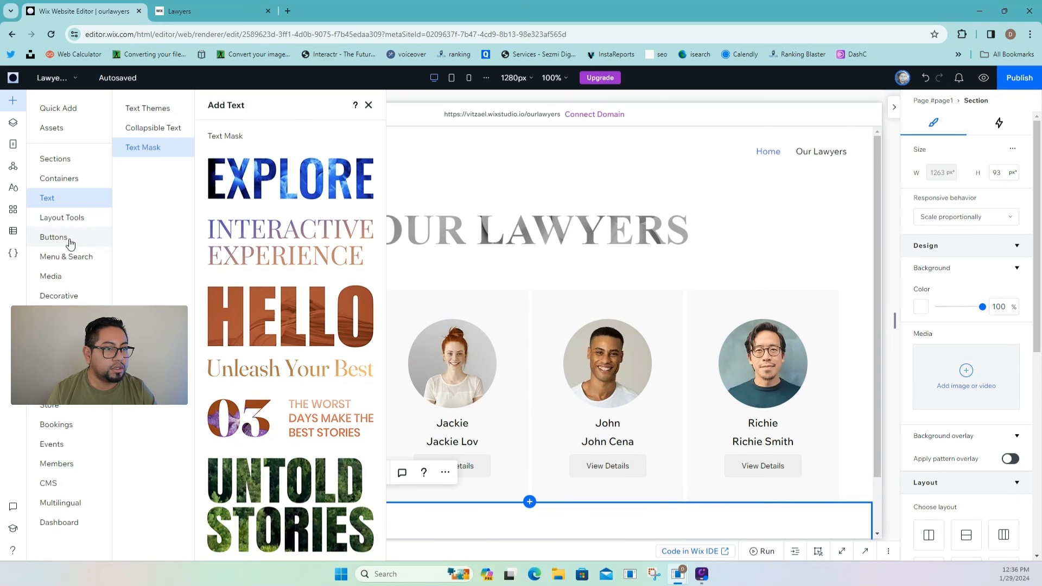
- Add a 'Load More' button in the bottom section whose click action loads more items
click(67, 239)
drag(242, 165, 527, 525)
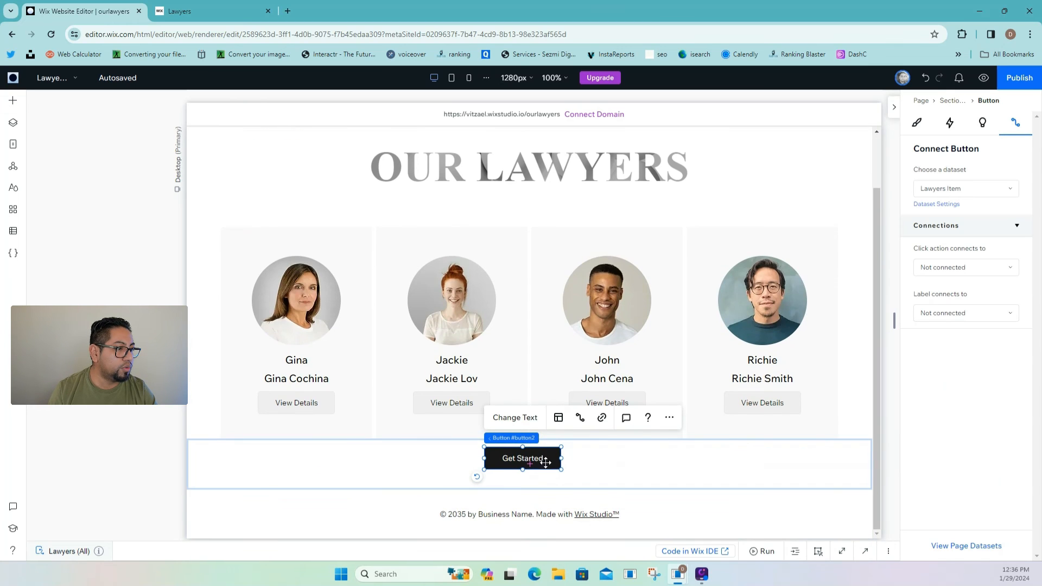
click(514, 418)
text(L)
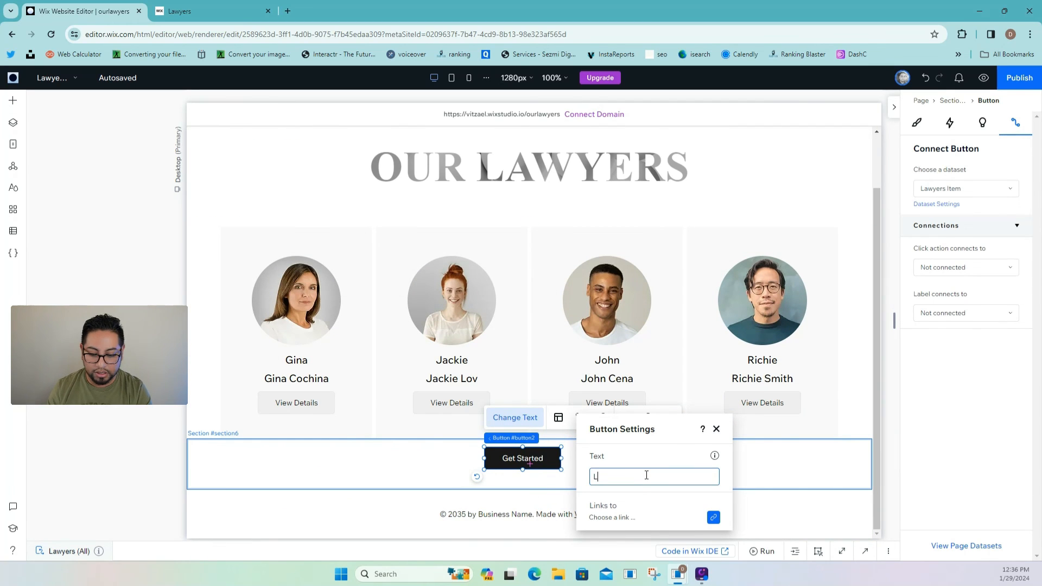
text(oad Mor)
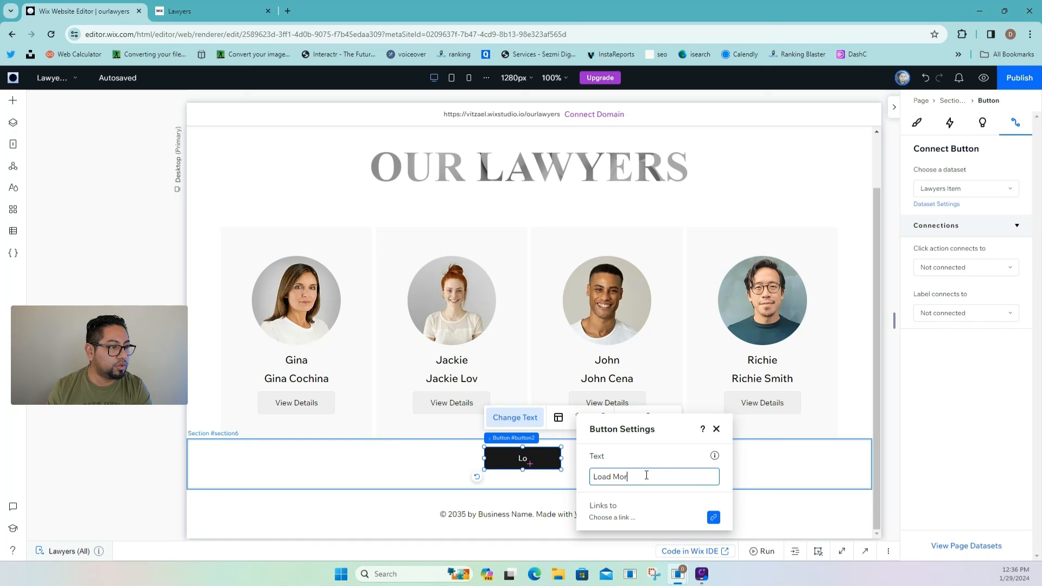
text(e)
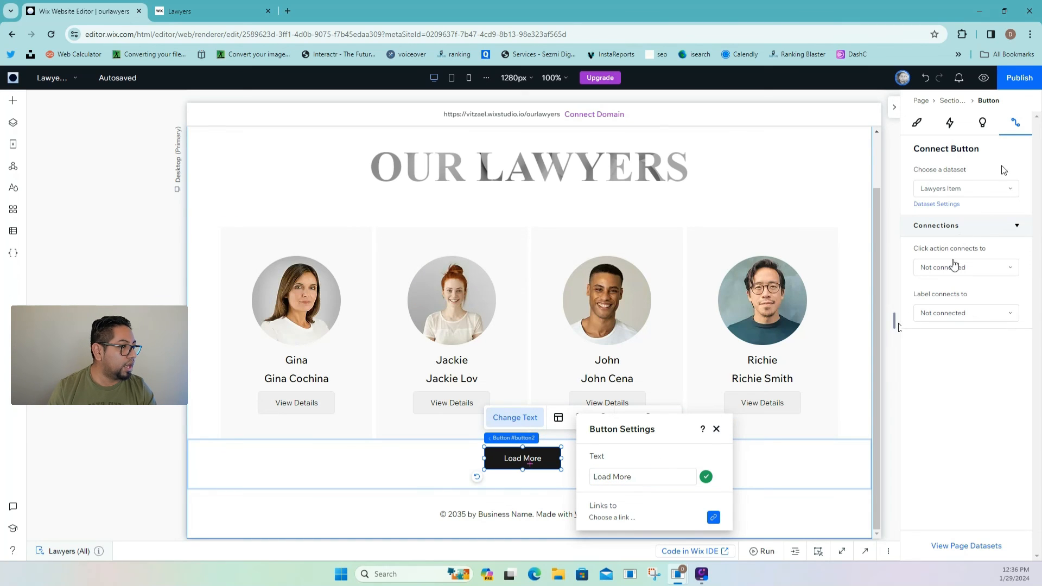
click(953, 267)
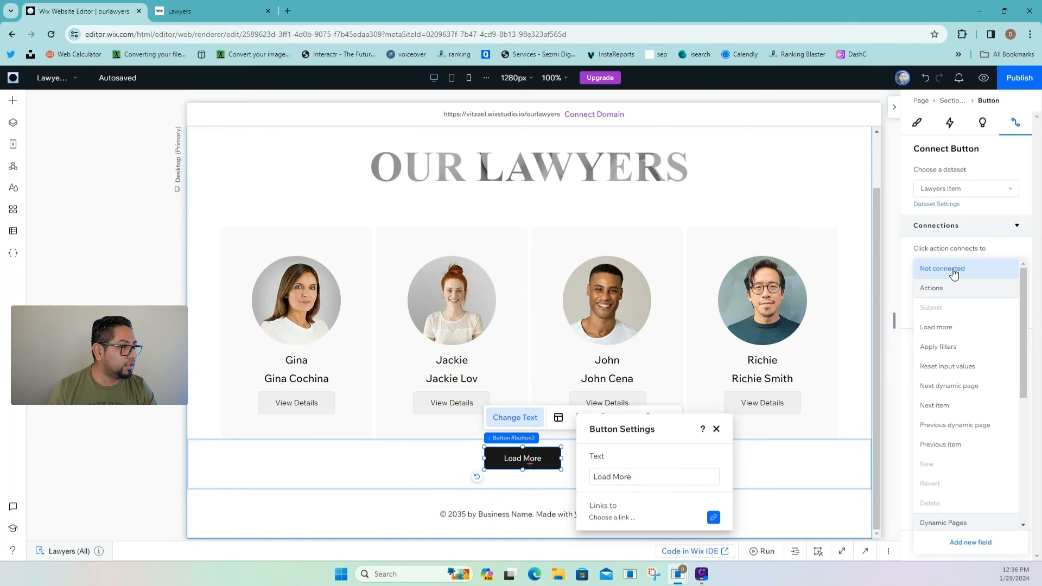
click(950, 328)
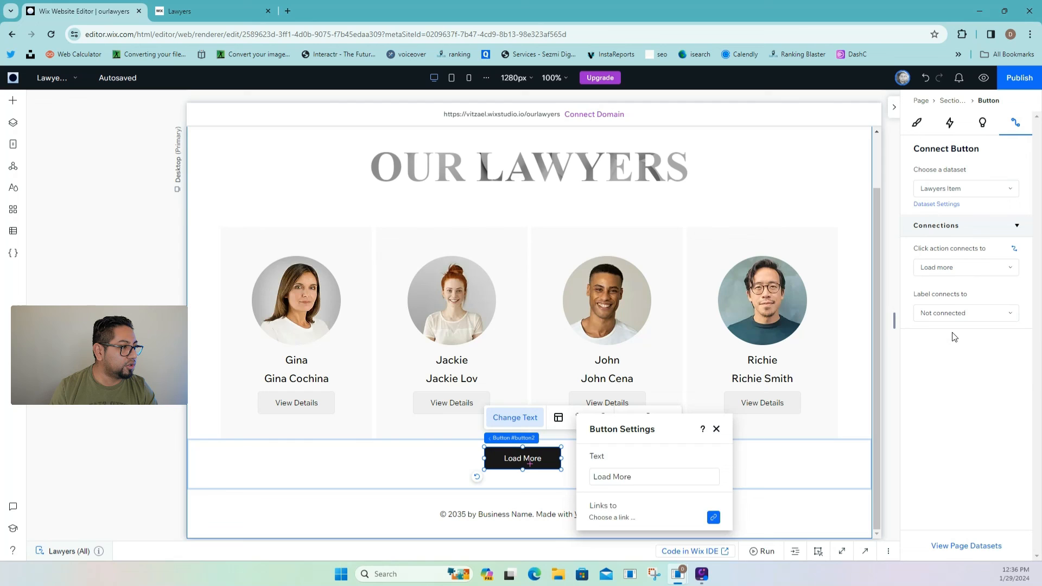
click(716, 430)
- Check the lawyers dataset settings, publish, and reload the live Lawyers page
click(632, 466)
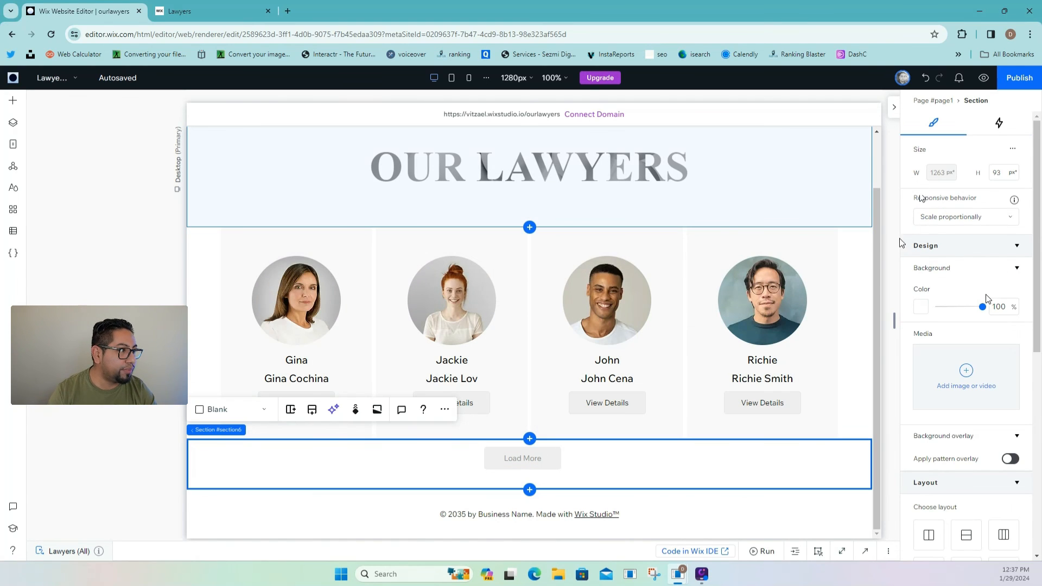
click(781, 294)
click(782, 294)
click(782, 294)
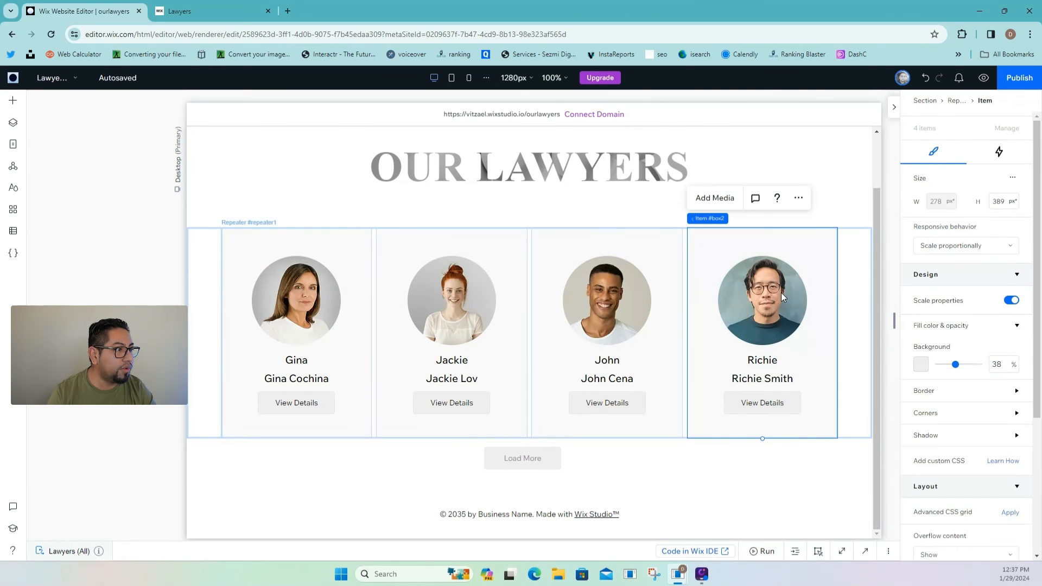
click(780, 292)
click(938, 224)
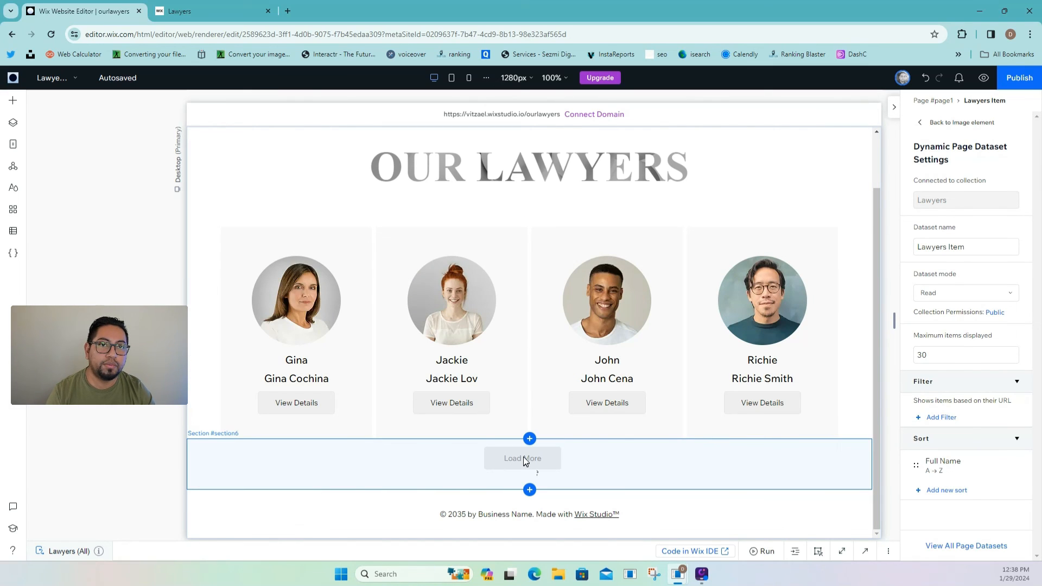
click(1005, 82)
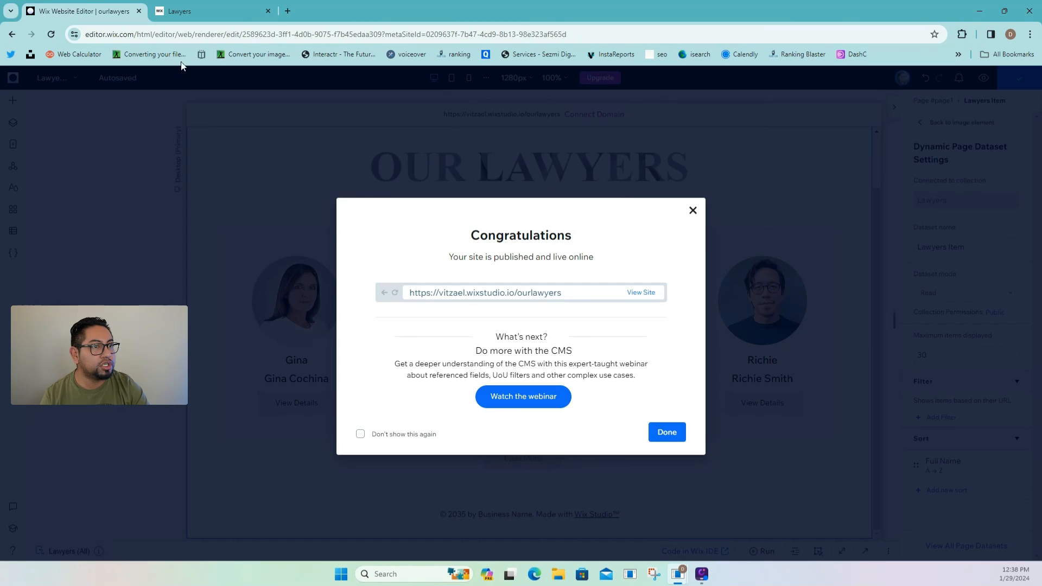
click(192, 15)
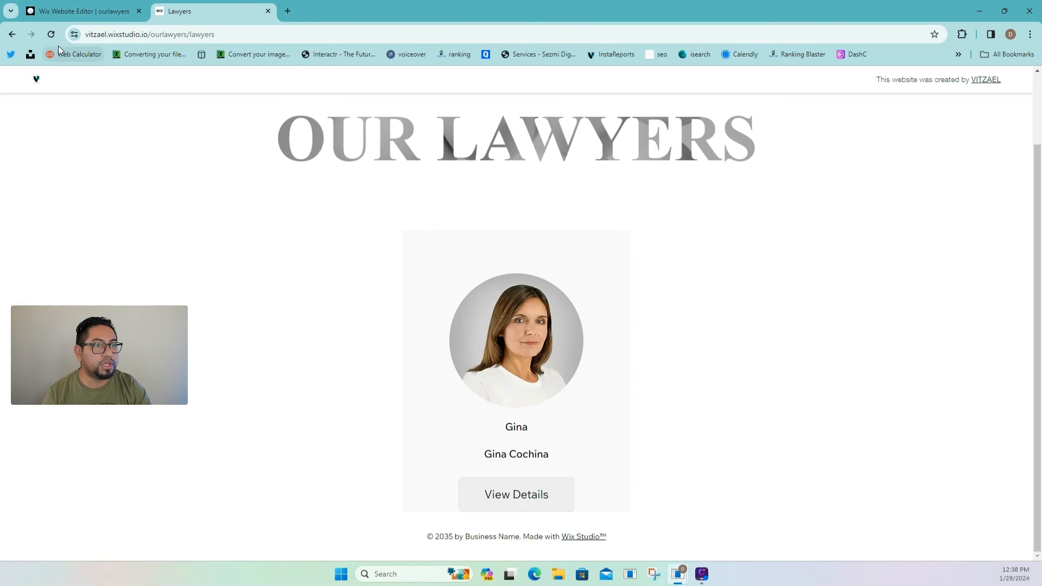
click(45, 38)
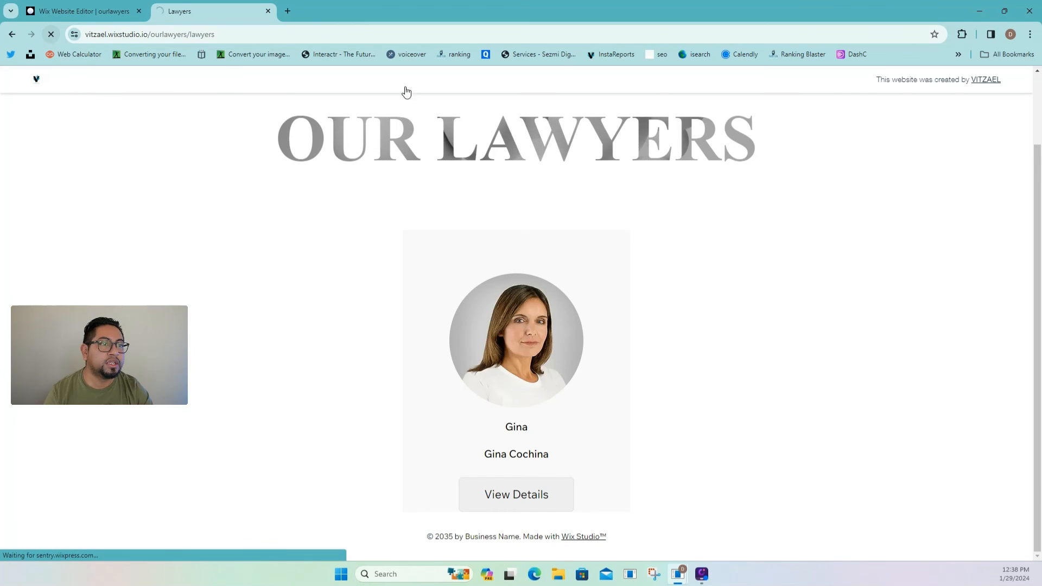
scroll(943, 344, down, 3)
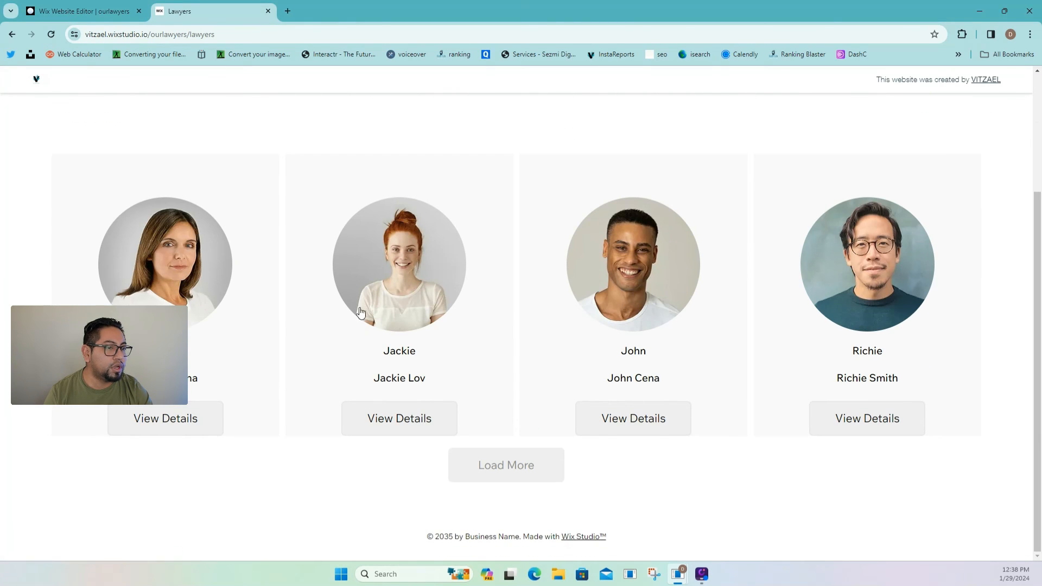
click(193, 272)
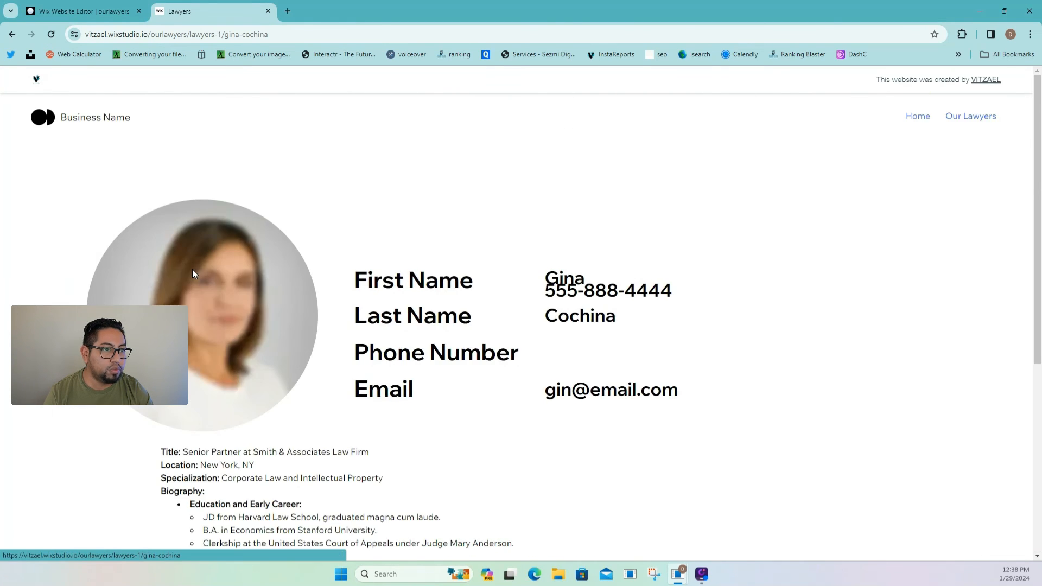
scroll(458, 304, down, 6)
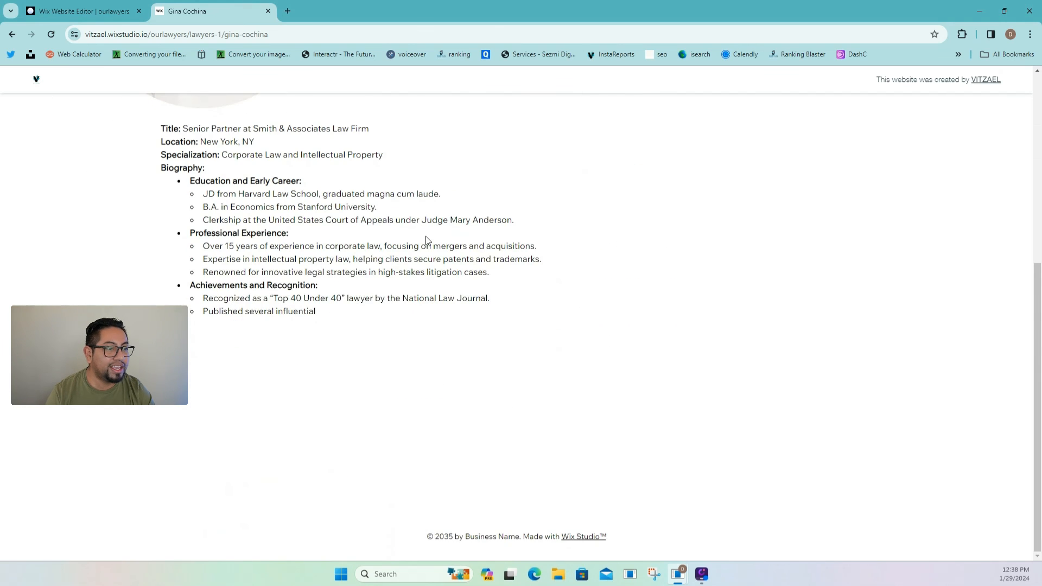
scroll(368, 240, up, 6)
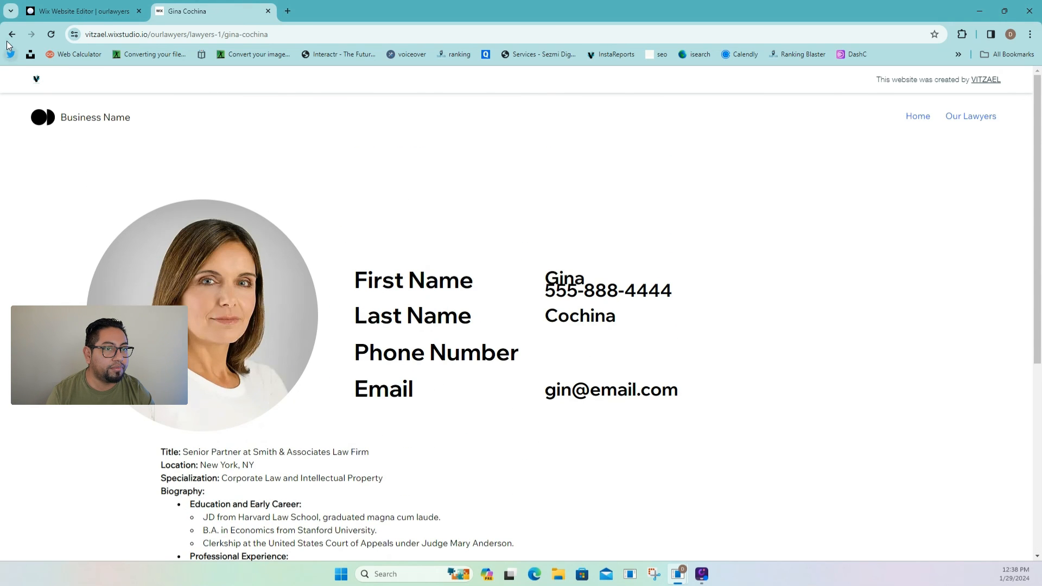
click(12, 34)
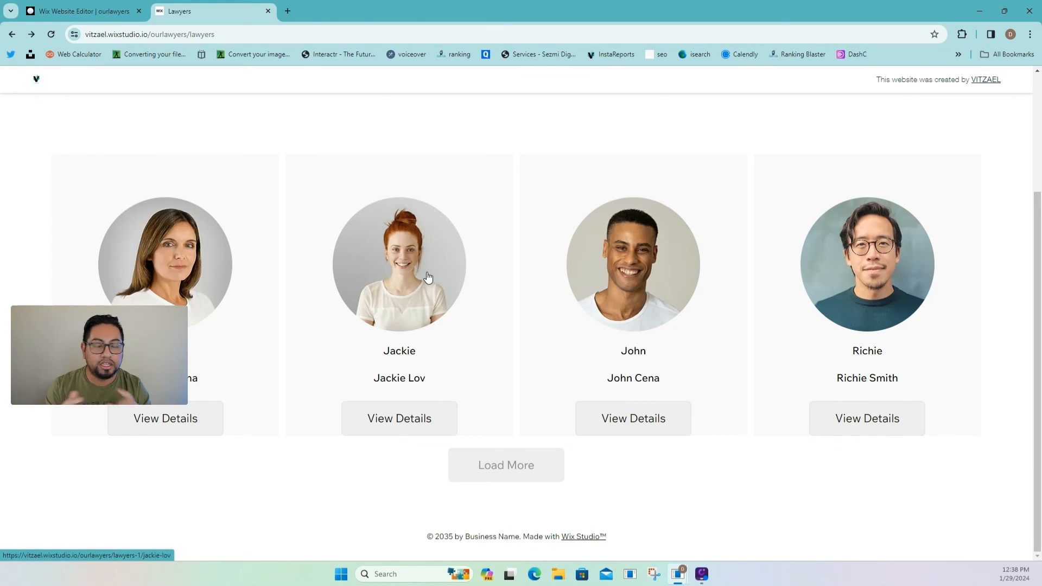
click(427, 277)
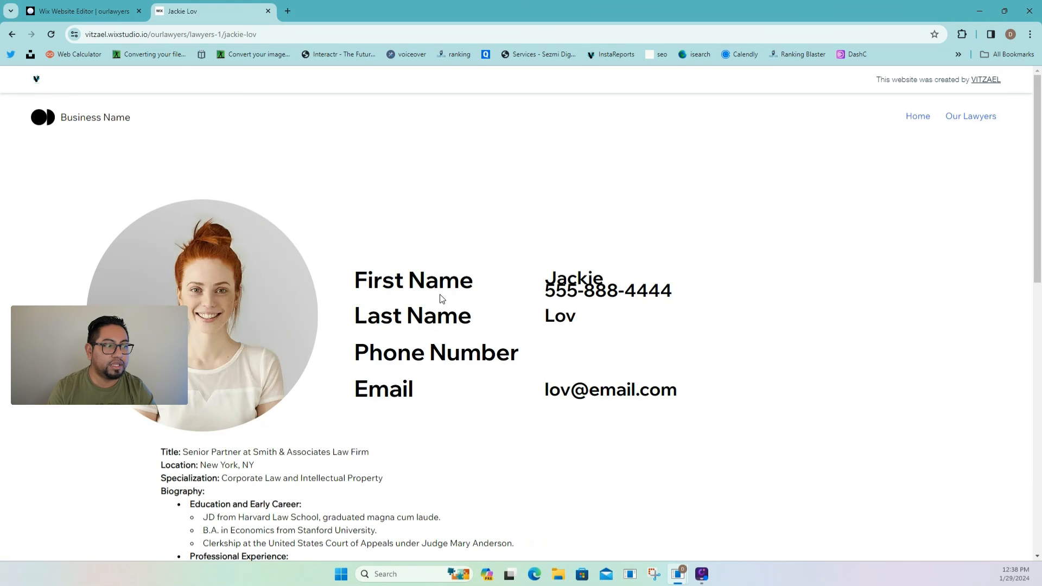
scroll(437, 296, down, 9)
scroll(428, 319, down, 3)
scroll(434, 319, up, 10)
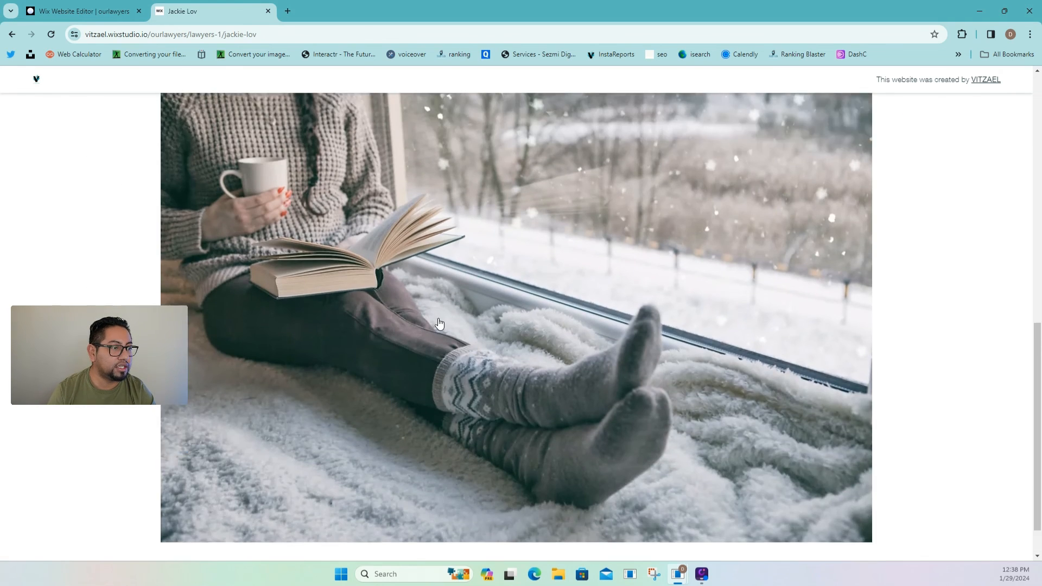
scroll(512, 421, up, 3)
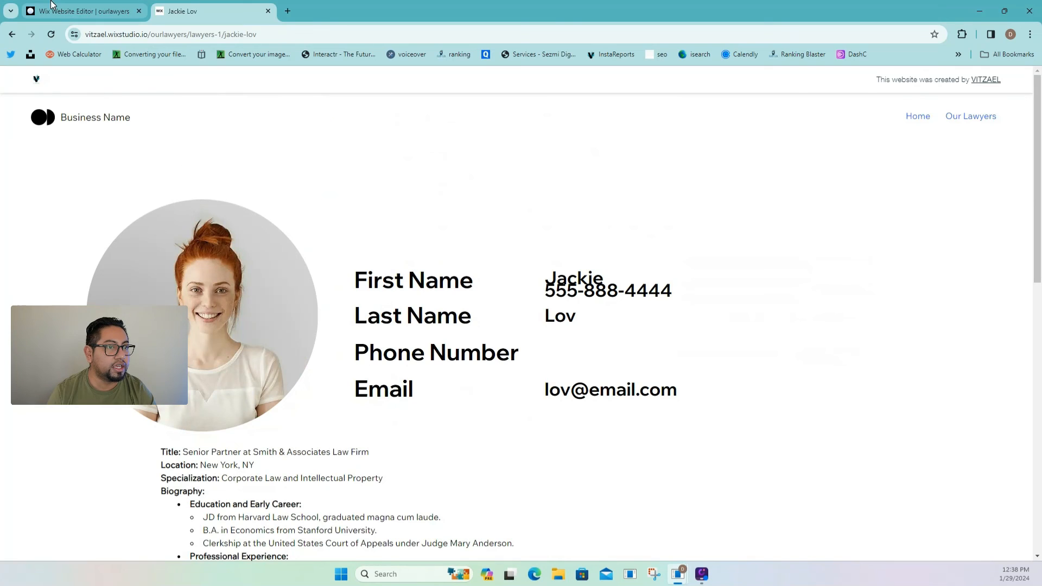
click(71, 14)
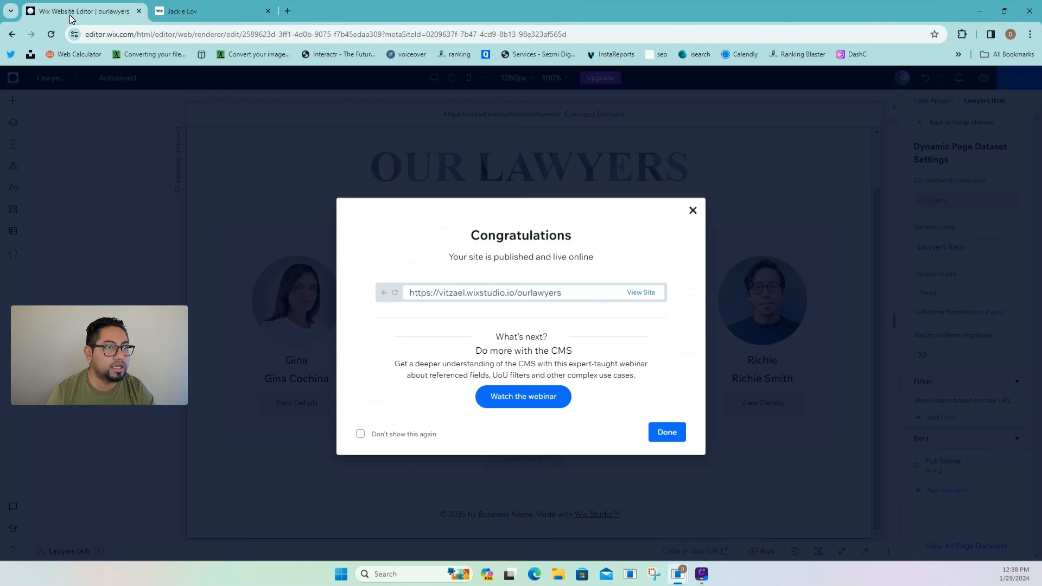
- Dismiss the publish confirmation and open the Lawyers (Title) dynamic page
click(692, 218)
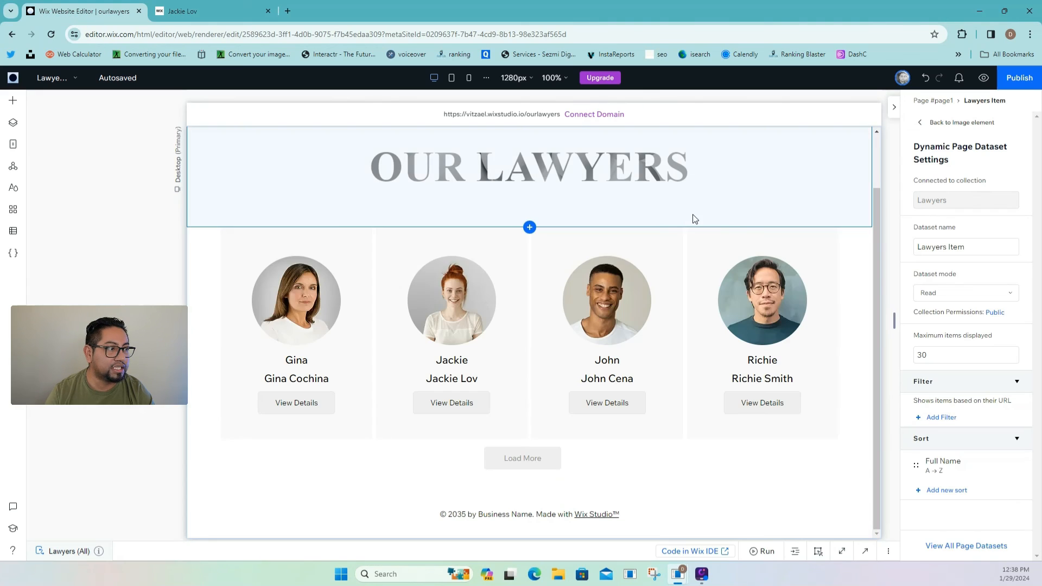
click(13, 143)
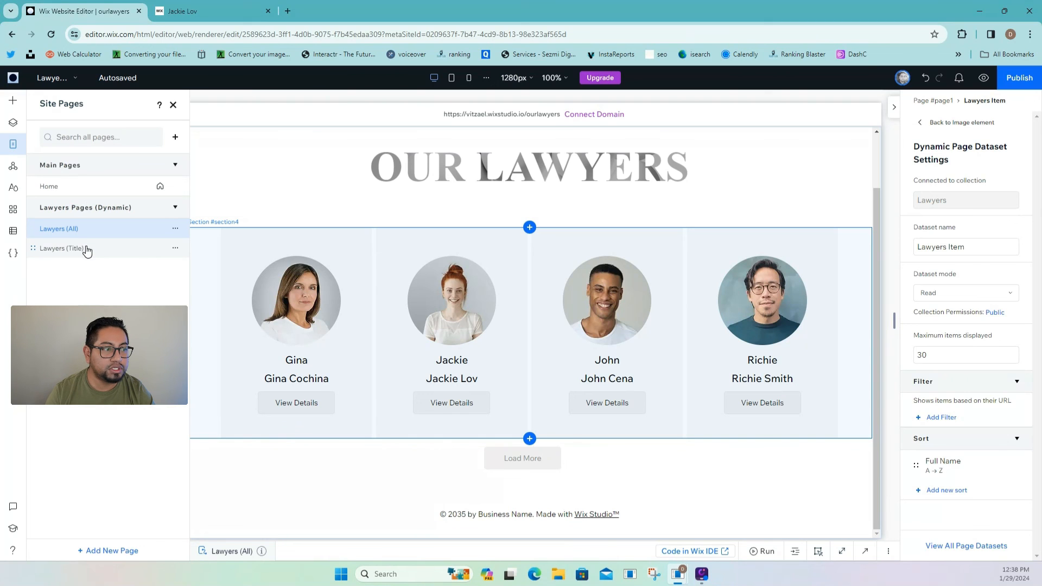
click(87, 249)
- Group the First Name, Last Name, Phone Number and Email label/value rows into a container
click(568, 272)
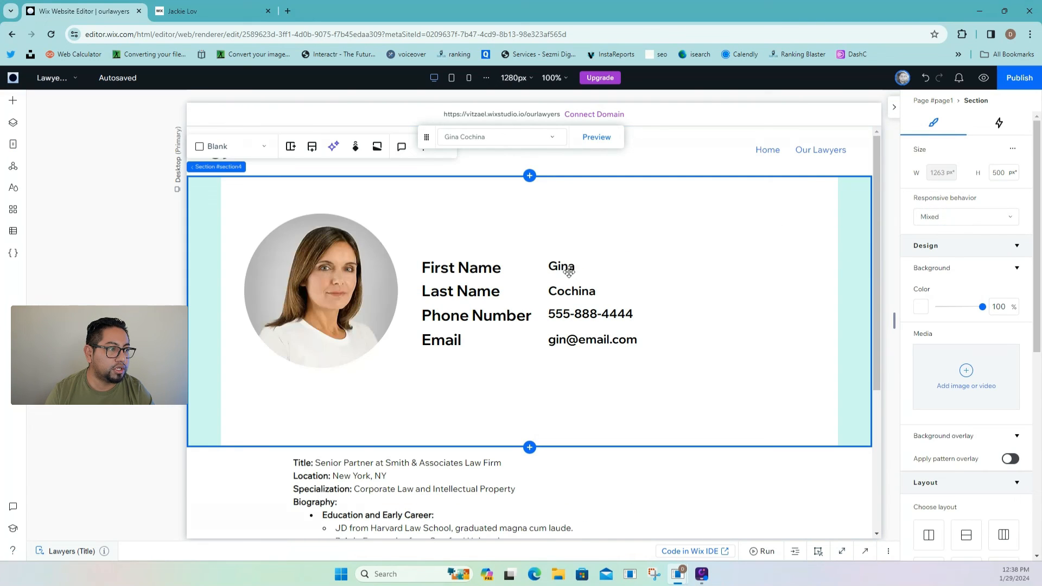
click(569, 270)
click(505, 270)
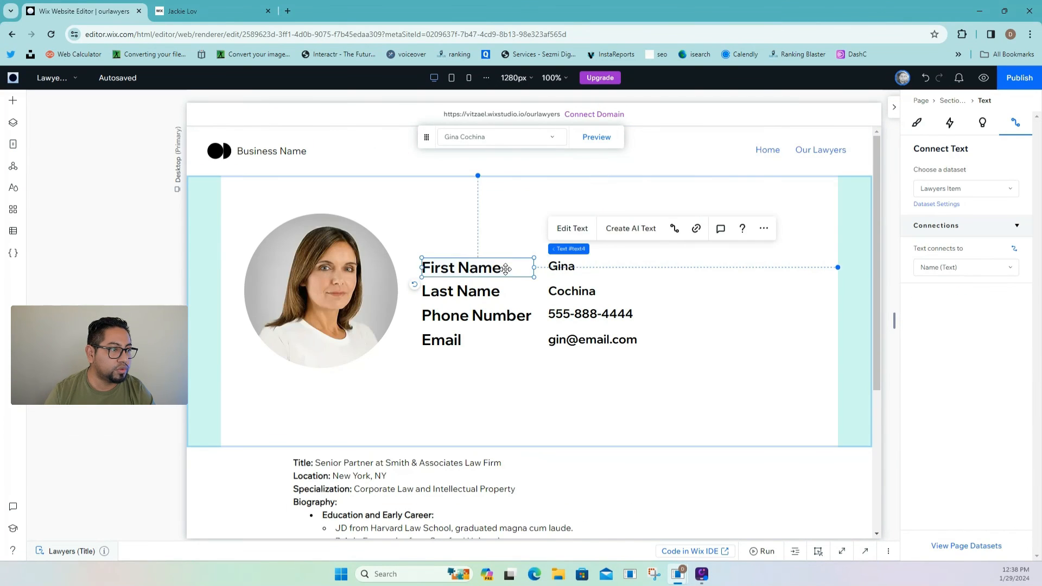
shift+click(561, 266)
shift+click(517, 293)
shift+click(562, 291)
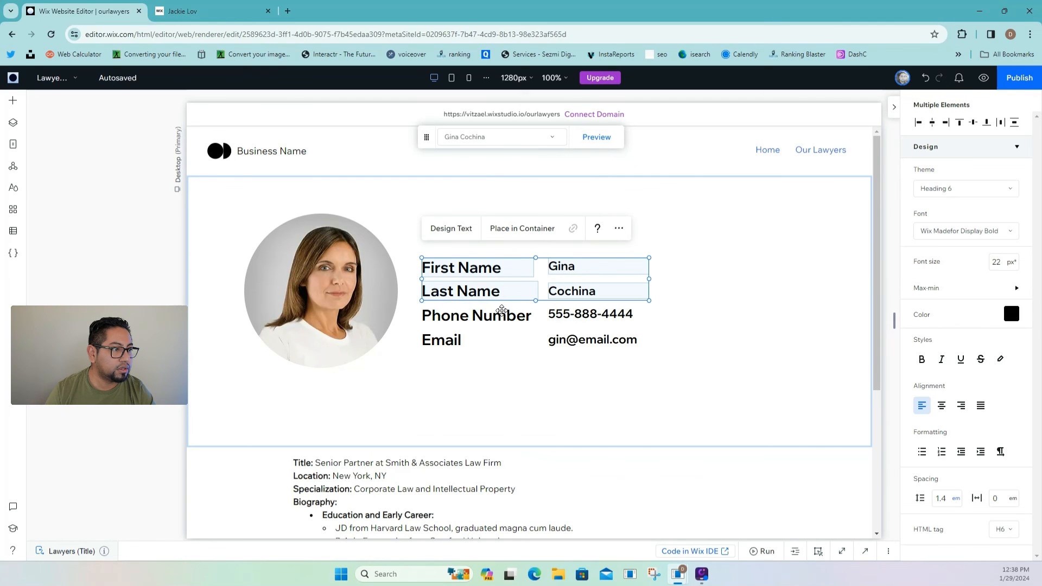
shift+click(498, 321)
shift+click(563, 314)
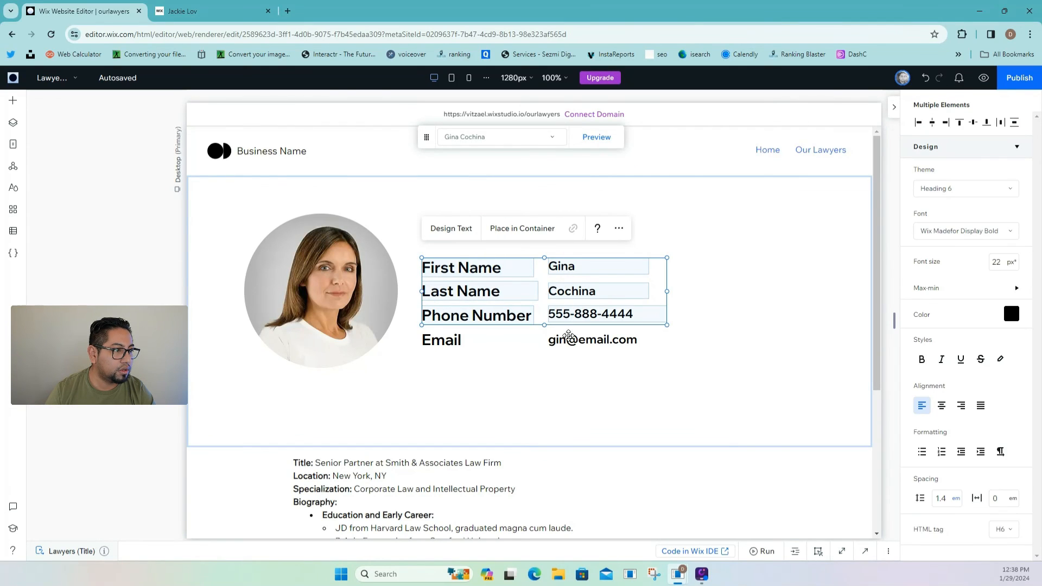
shift+click(568, 336)
shift+click(440, 343)
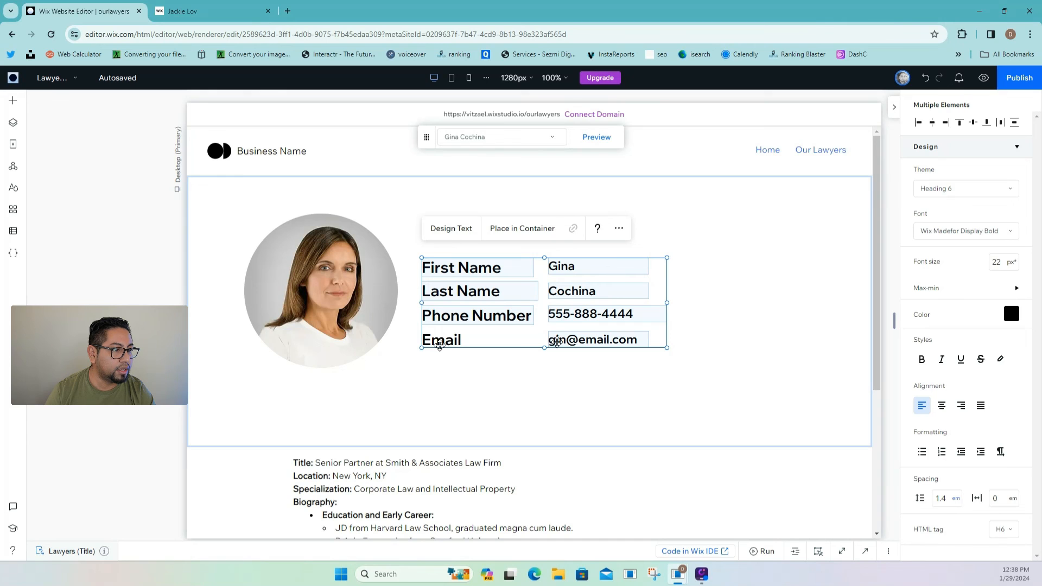
click(523, 235)
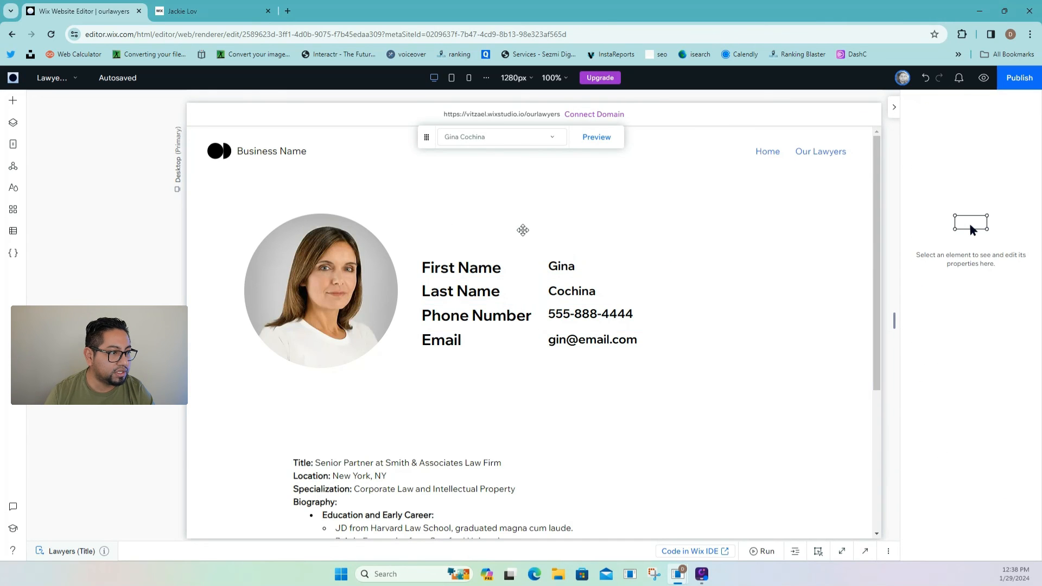
- Move the info container up and right beside the portrait
click(571, 269)
click(559, 288)
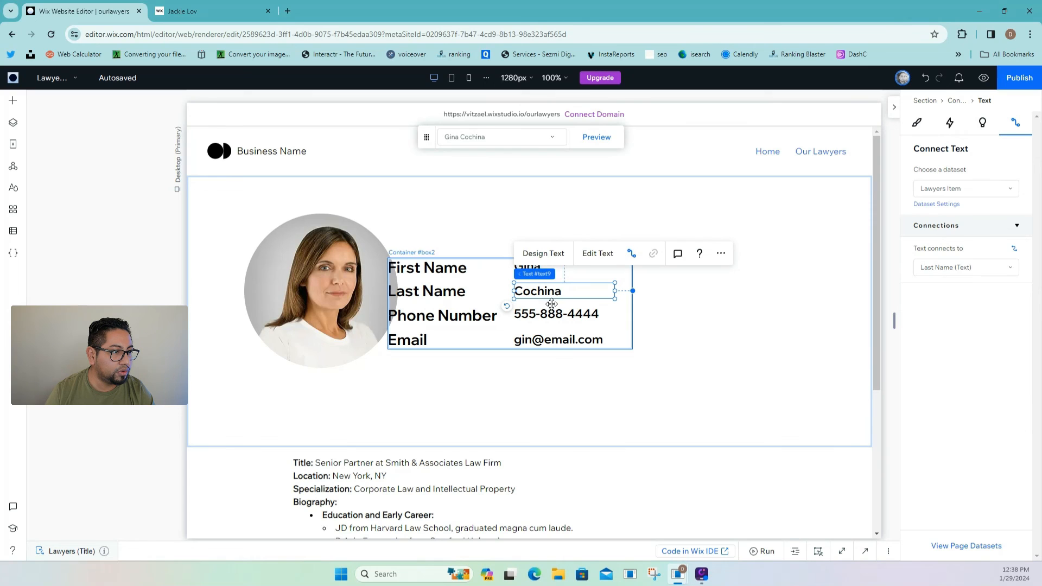
click(561, 274)
drag(481, 271, 512, 265)
click(561, 254)
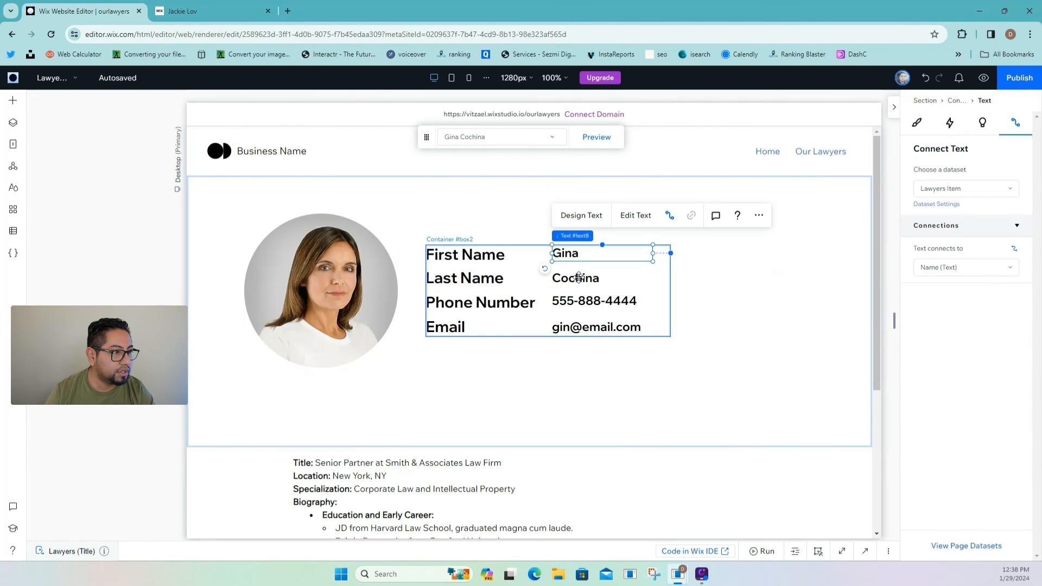
shift+click(575, 278)
shift+click(599, 303)
shift+click(600, 325)
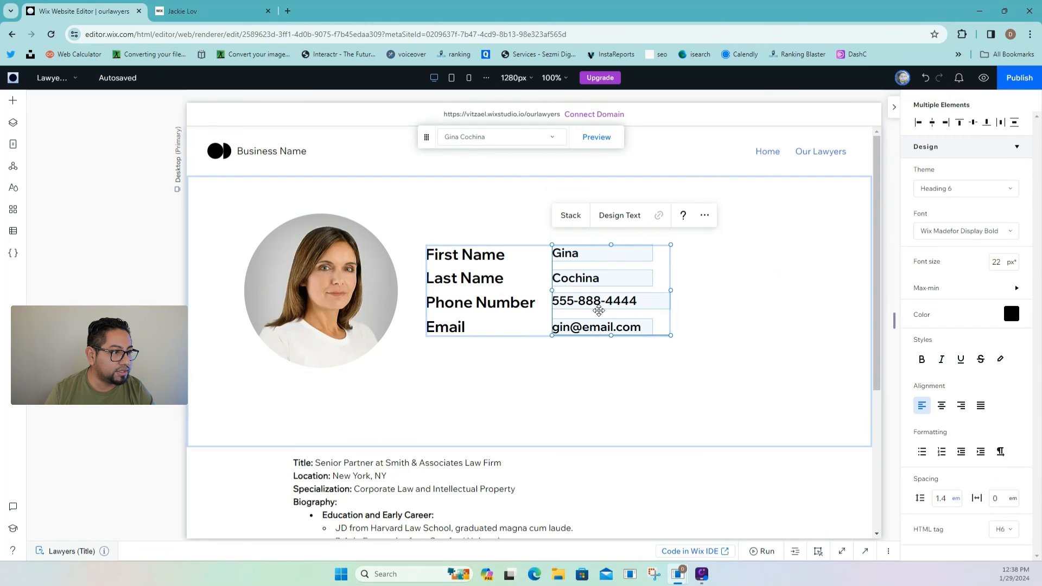
- Stack the four labels, then combine label and value stacks horizontally
click(486, 260)
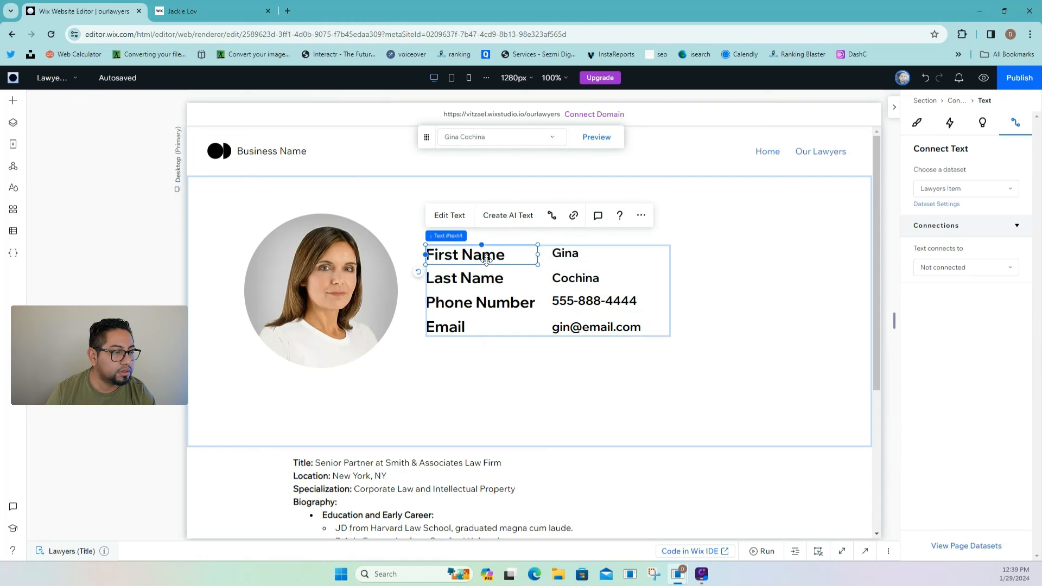
shift+click(491, 274)
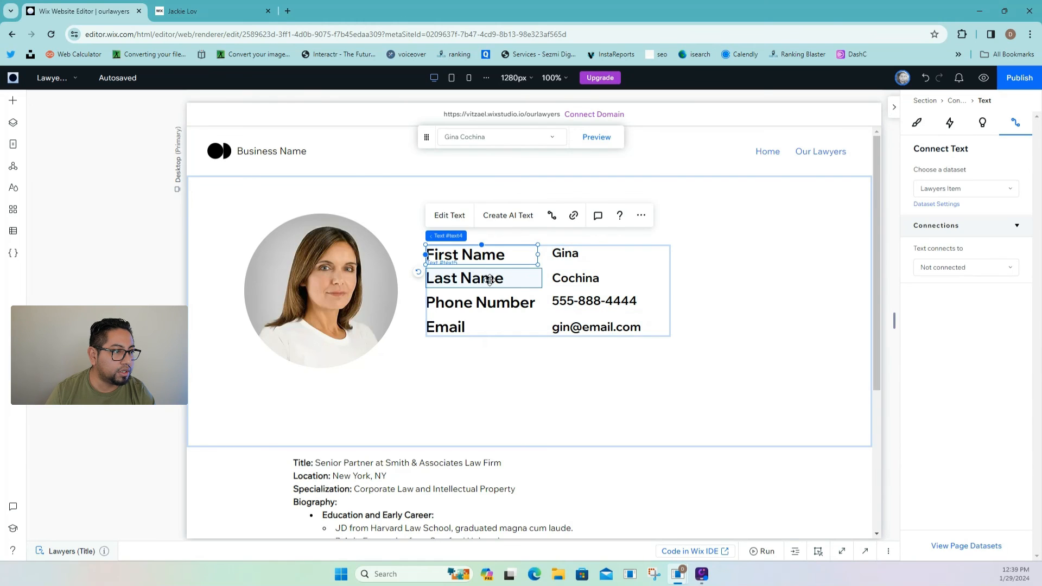
shift+click(501, 304)
shift+click(471, 328)
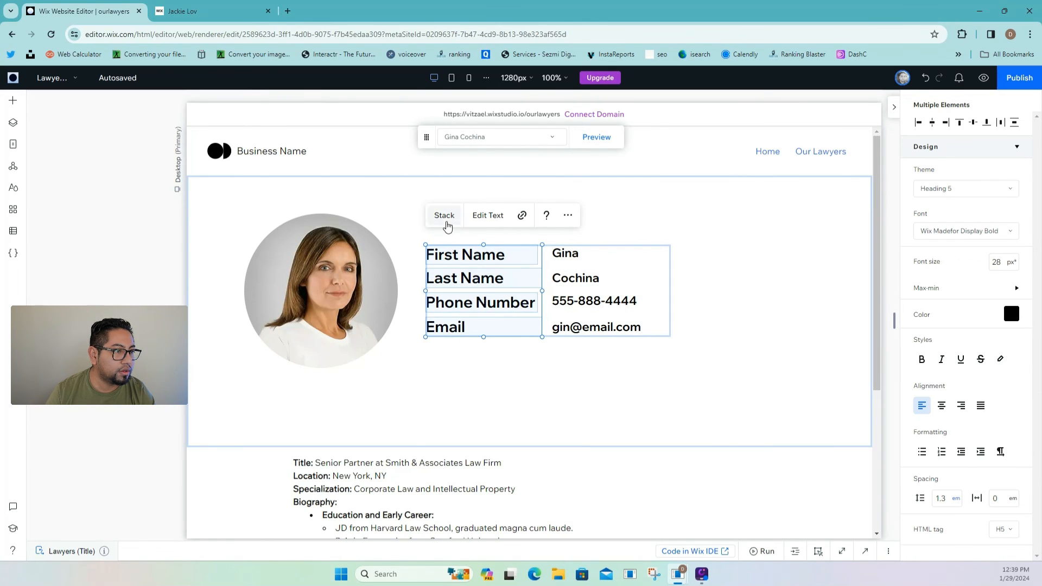
shift+click(567, 256)
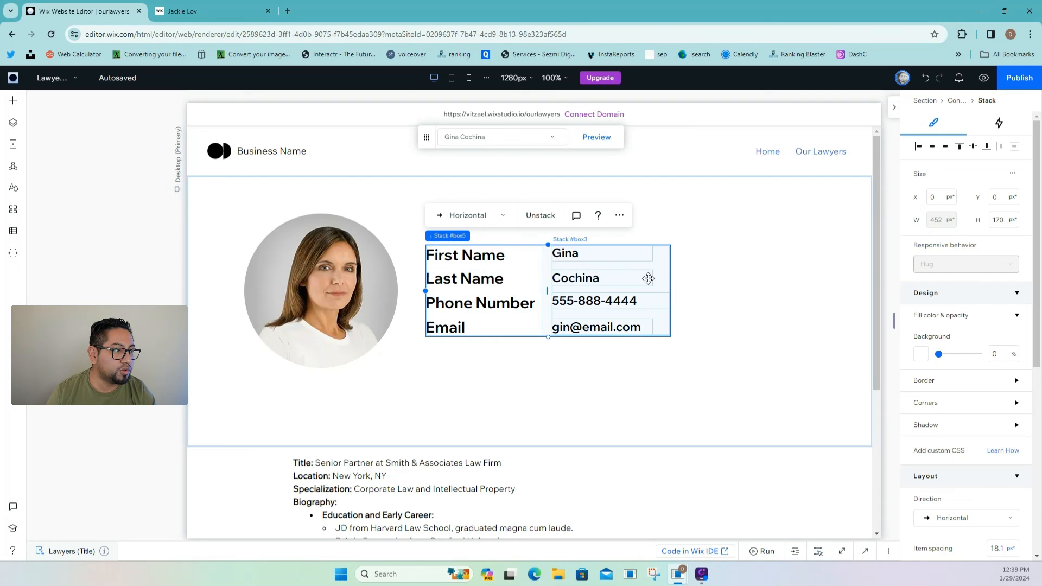
click(712, 282)
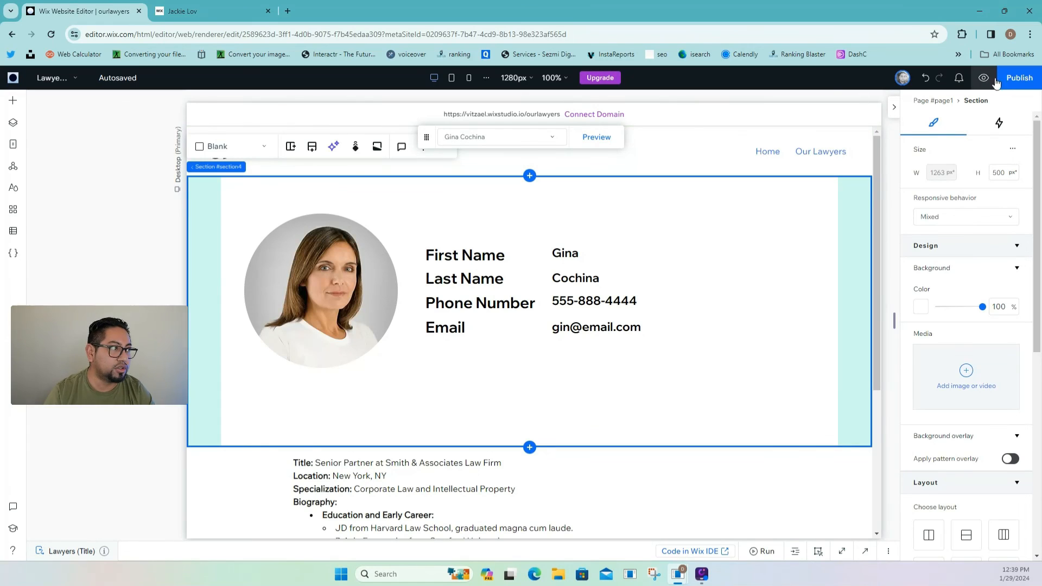
click(1018, 86)
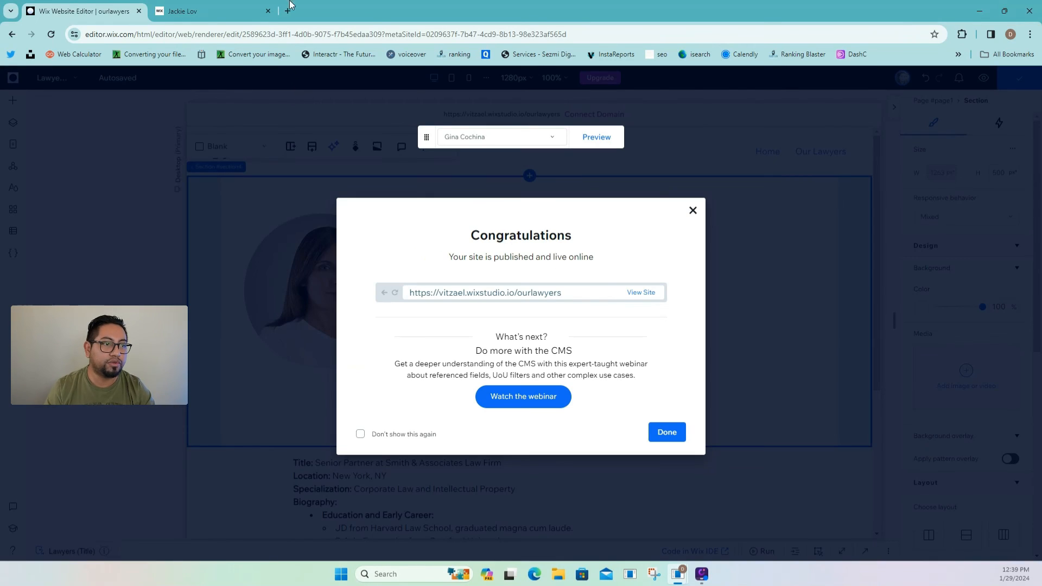
click(255, 12)
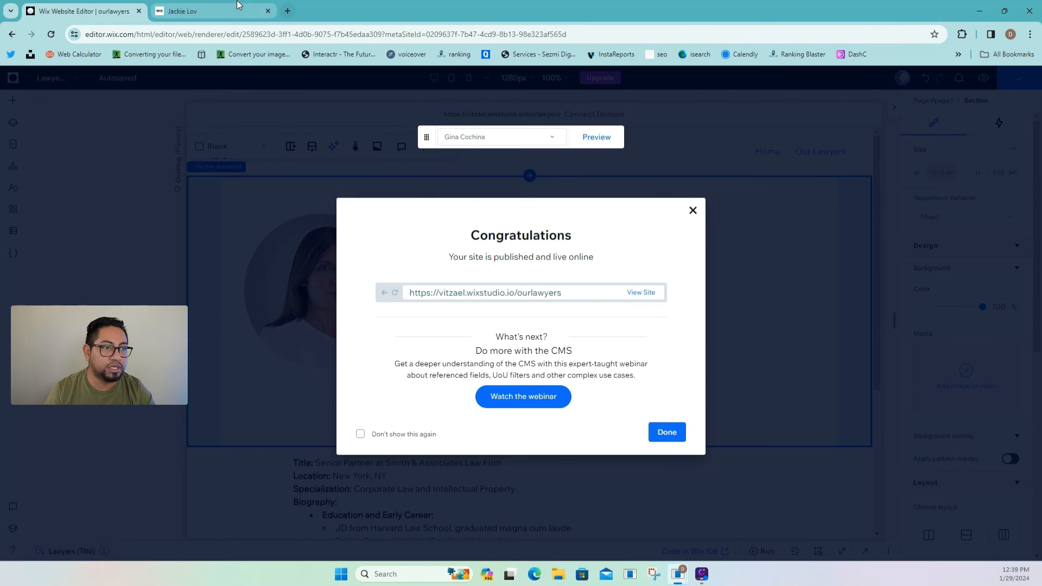
click(51, 34)
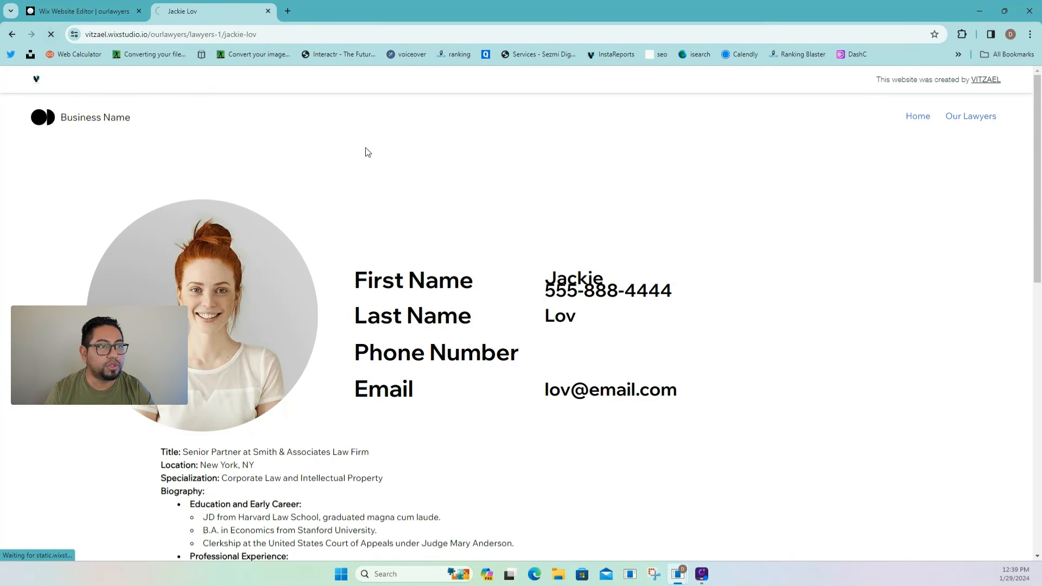
scroll(615, 269, down, 4)
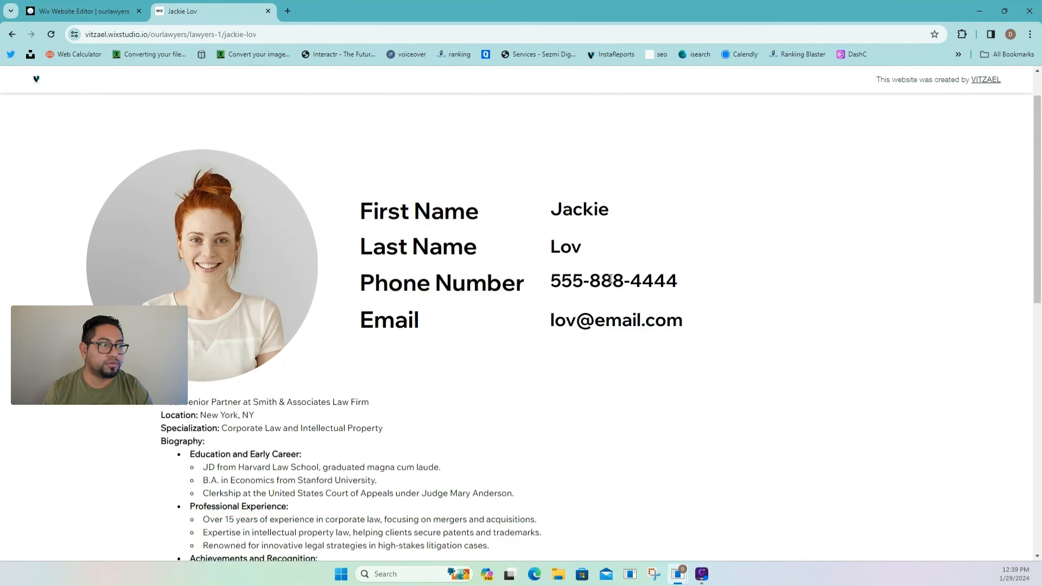
scroll(571, 286, up, 3)
scroll(597, 308, down, 3)
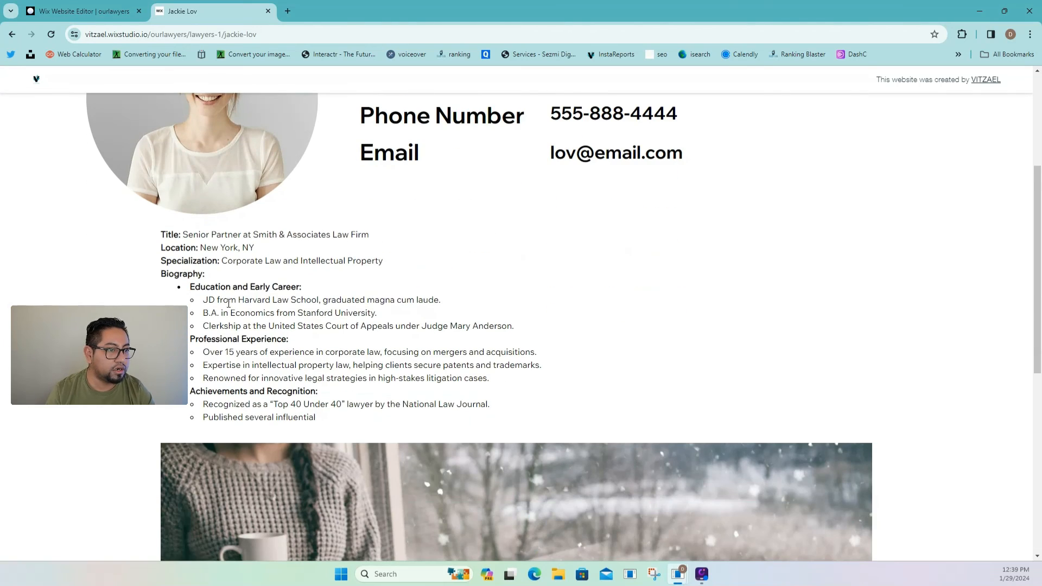
scroll(389, 432, up, 1)
scroll(378, 399, up, 3)
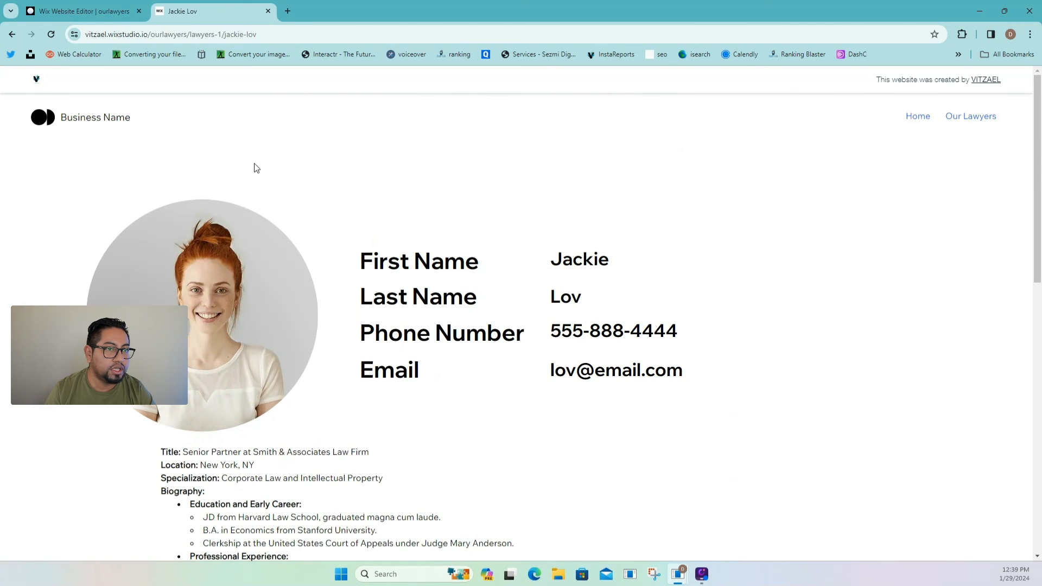
click(79, 11)
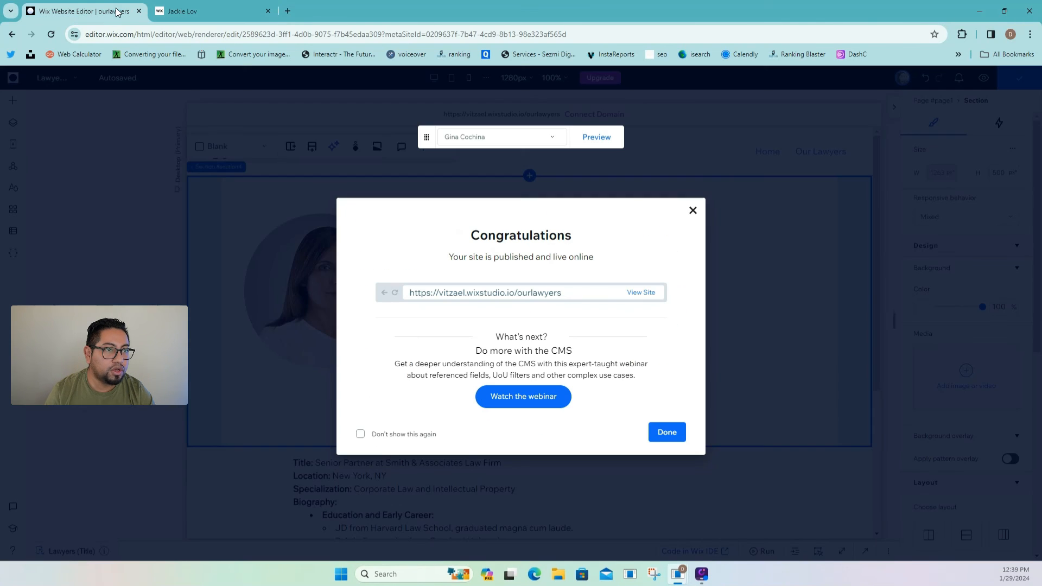
click(660, 429)
click(13, 143)
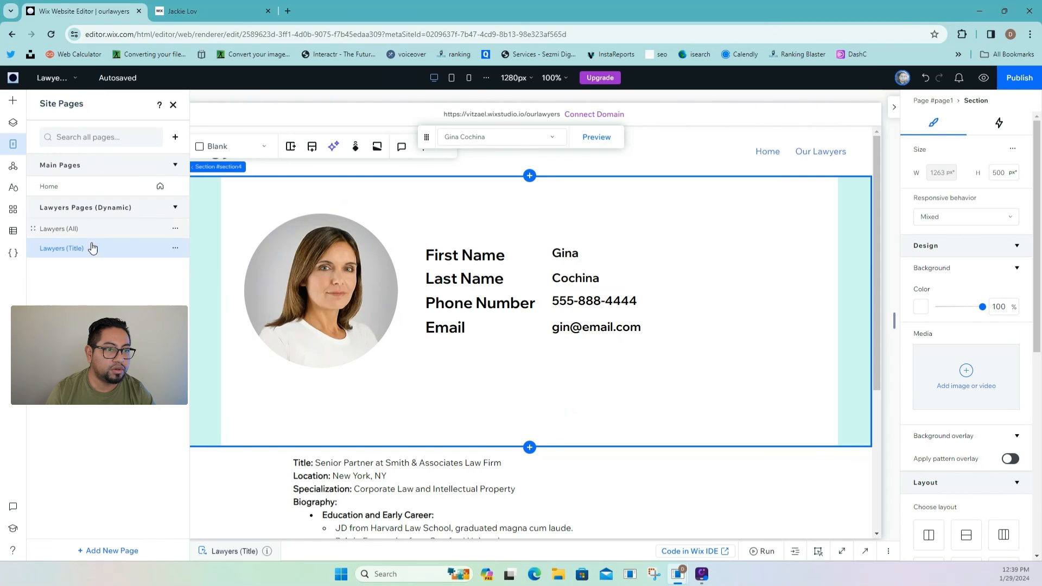
- Add a '< Back' button at the section's top left linking to the Lawyers (All) page
click(14, 109)
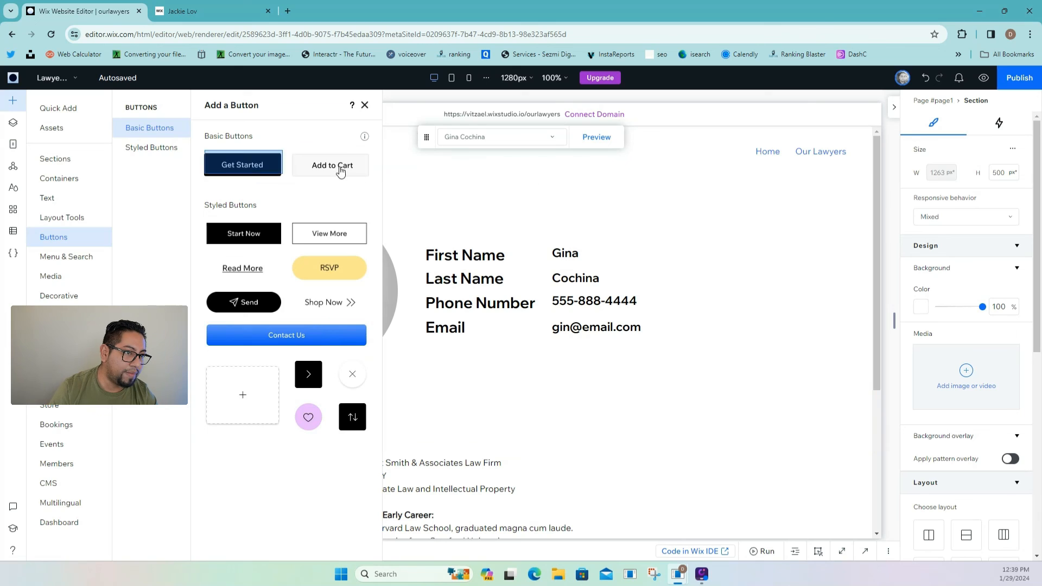
drag(340, 172, 267, 195)
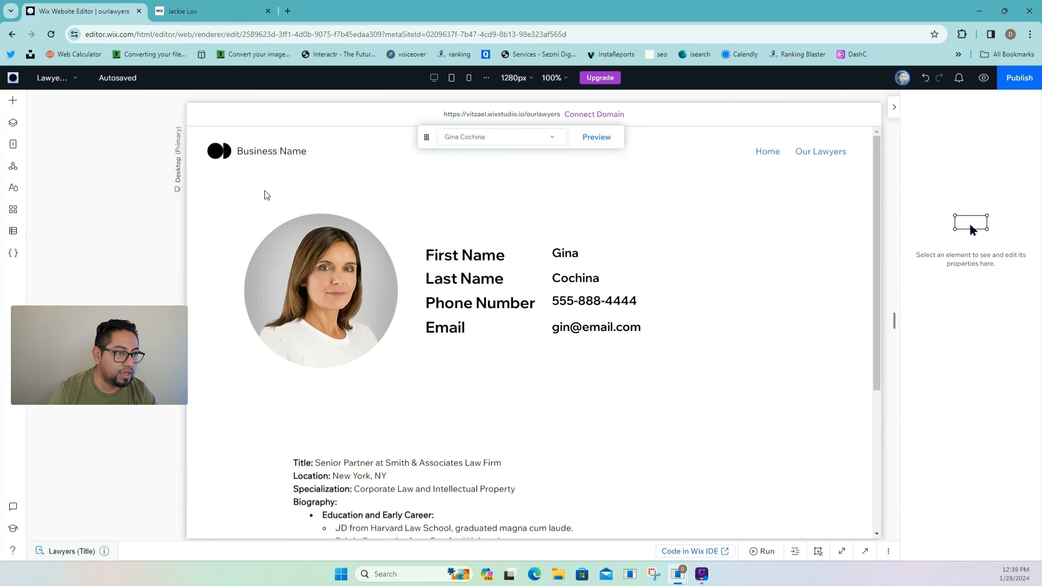
click(272, 157)
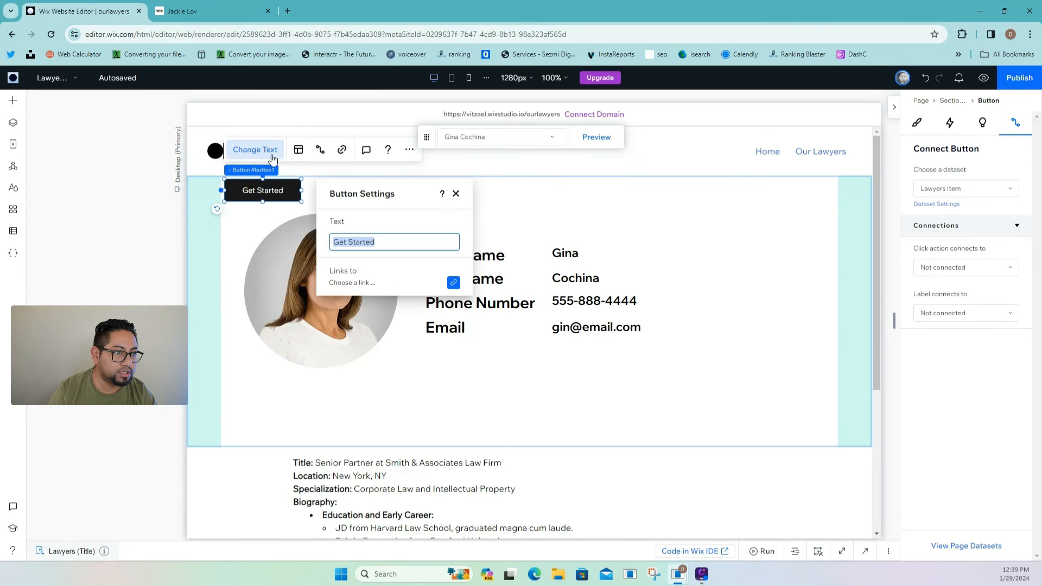
text(Back)
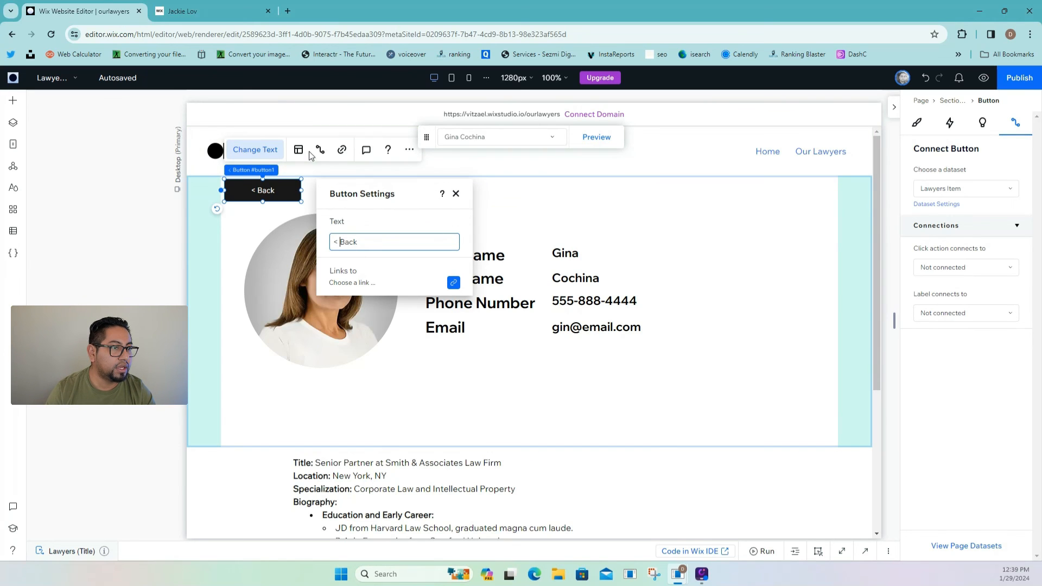
click(340, 150)
click(627, 262)
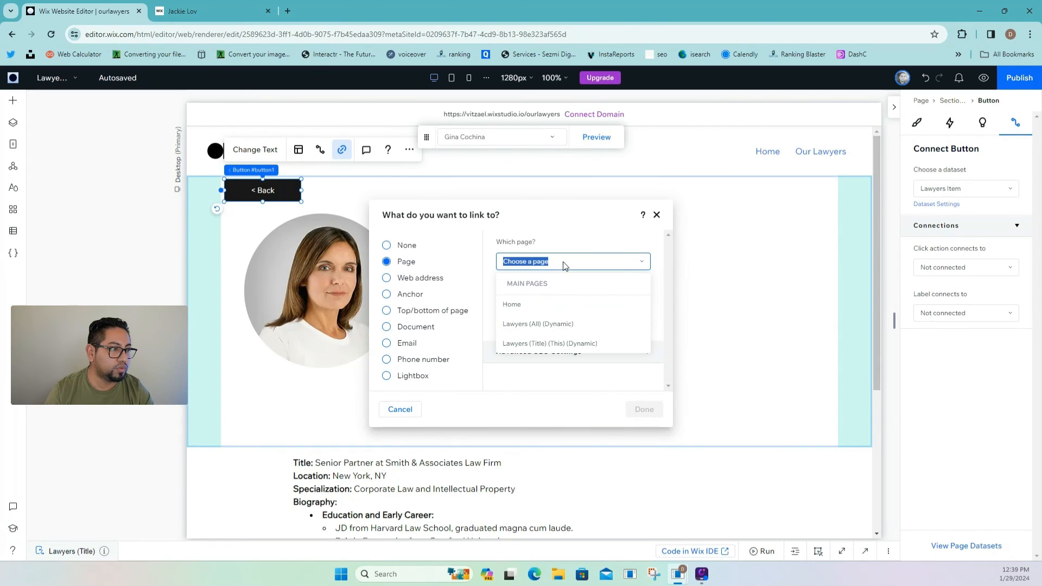
click(570, 324)
click(644, 409)
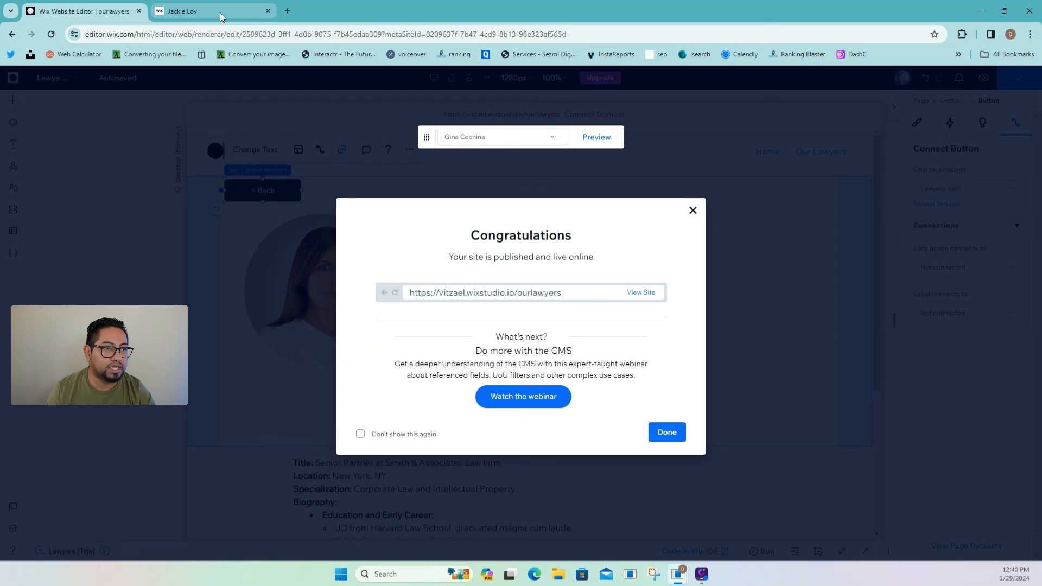
click(220, 12)
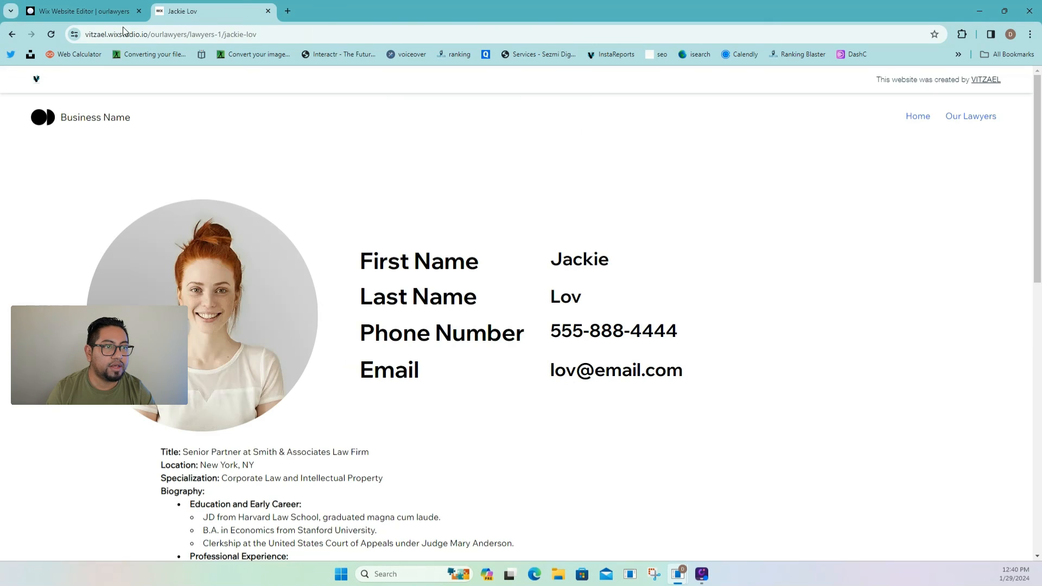
click(49, 34)
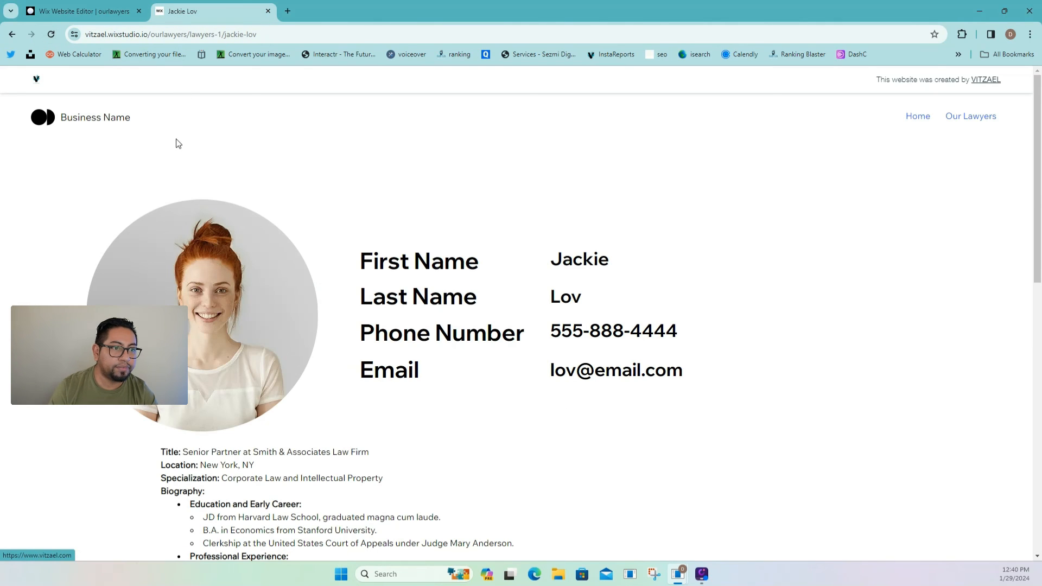
click(52, 35)
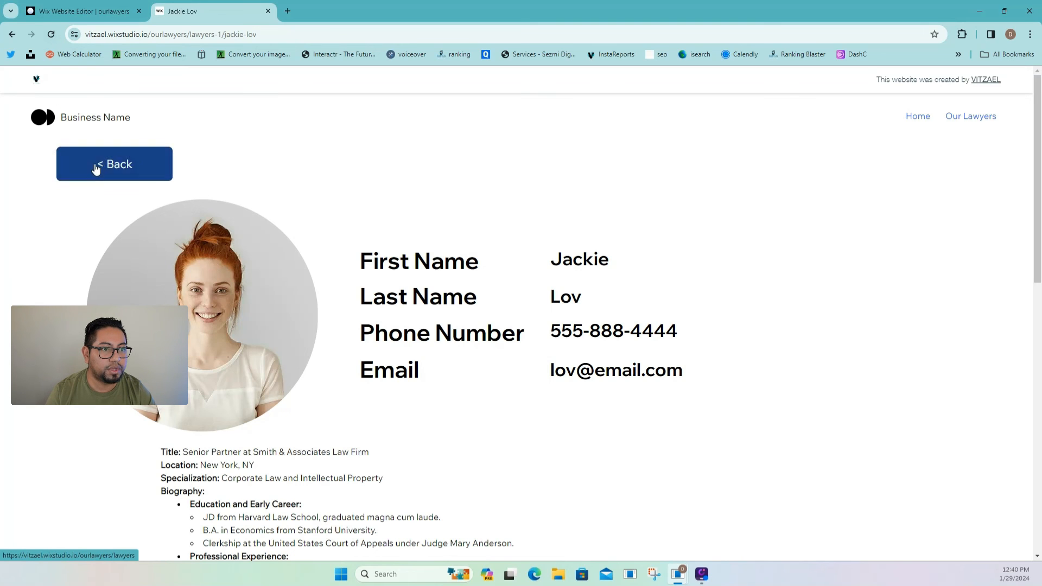
- Use the < Back button and scroll the Our Lawyers page down to the lawyer cards
click(100, 166)
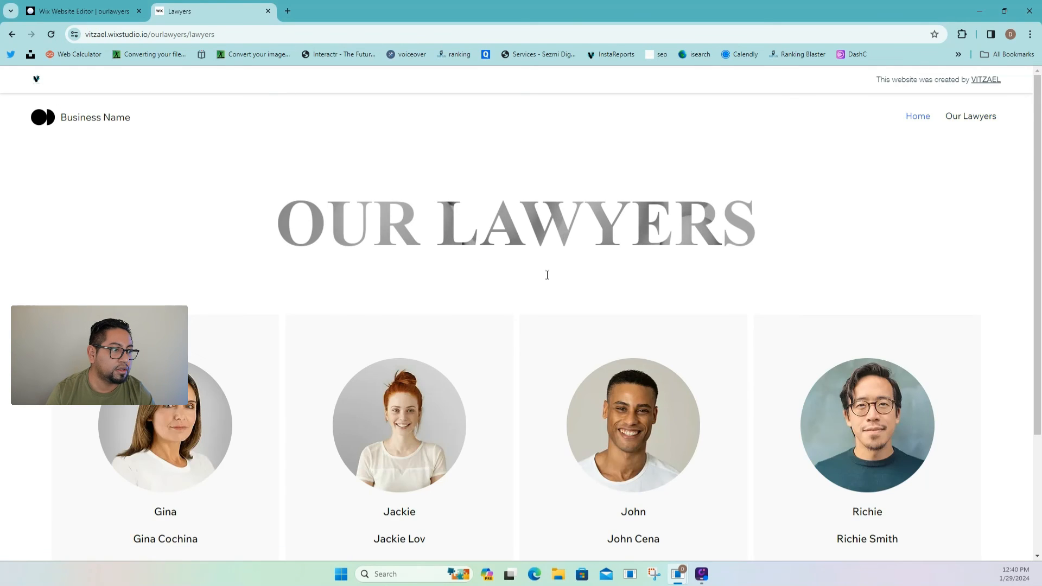
scroll(537, 304, down, 3)
scroll(528, 345, up, 3)
scroll(527, 343, down, 3)
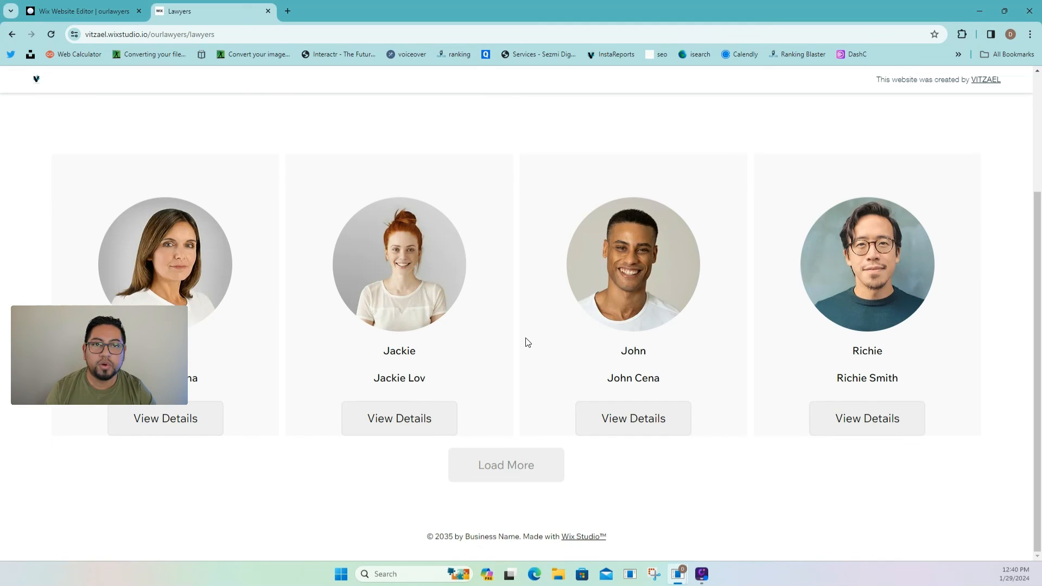